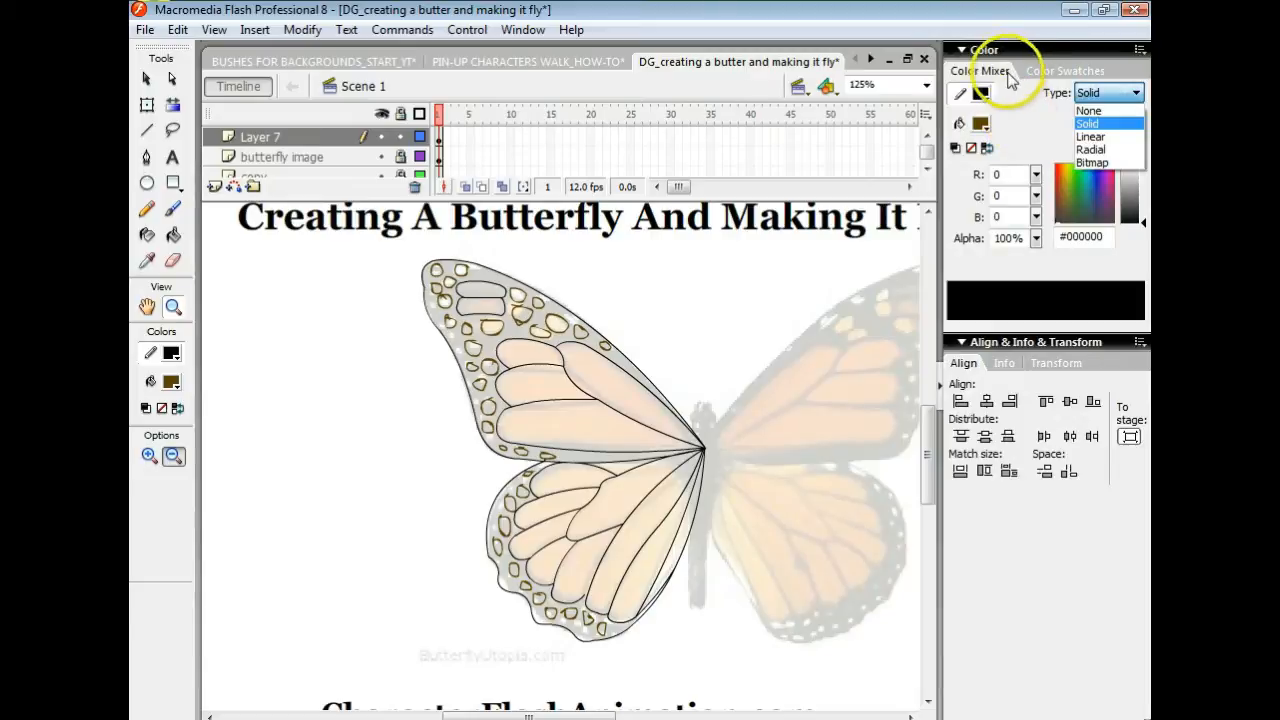
Step: Collapse the color and alignment panels and open the document's Library with the butterfly picture
click(945, 395)
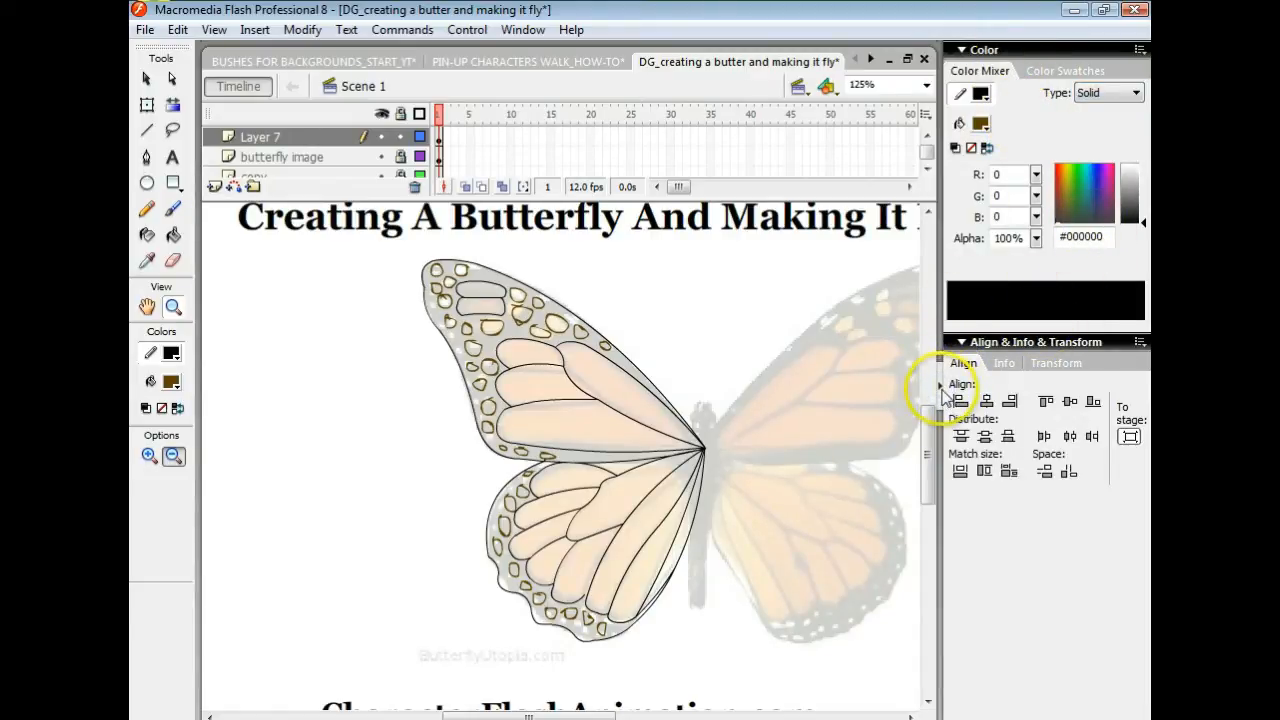
click(941, 387)
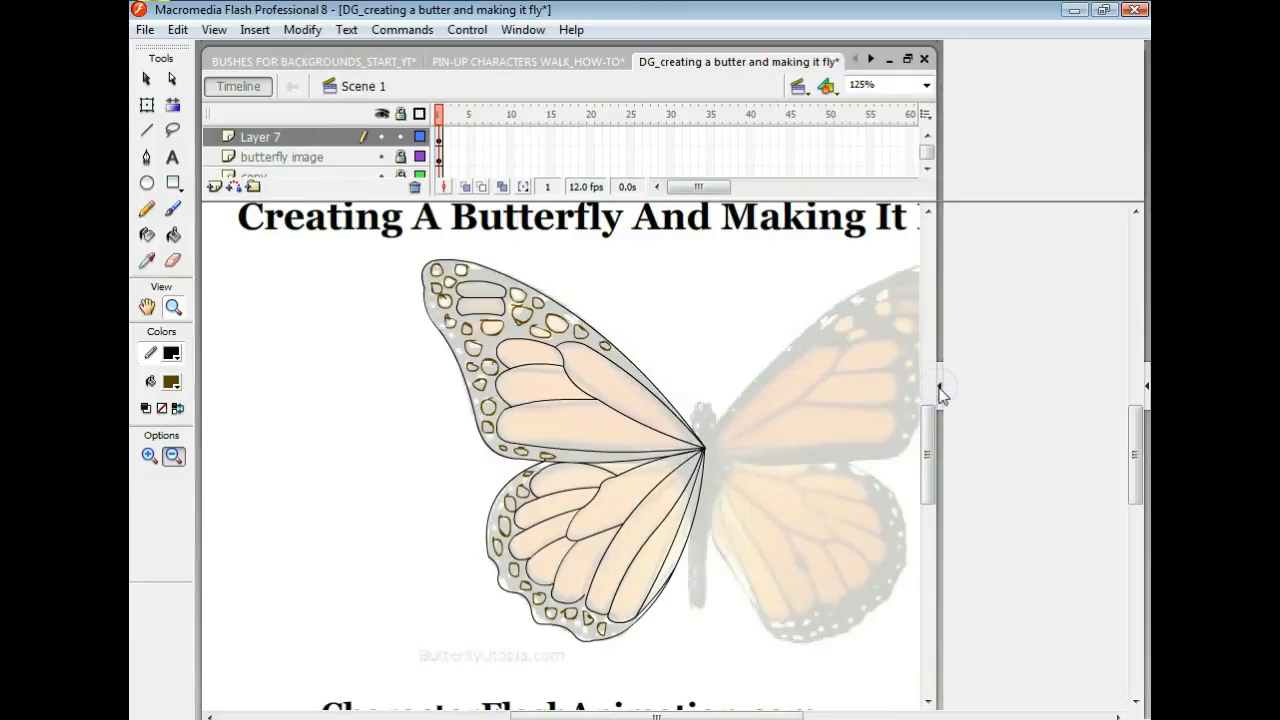
click(522, 30)
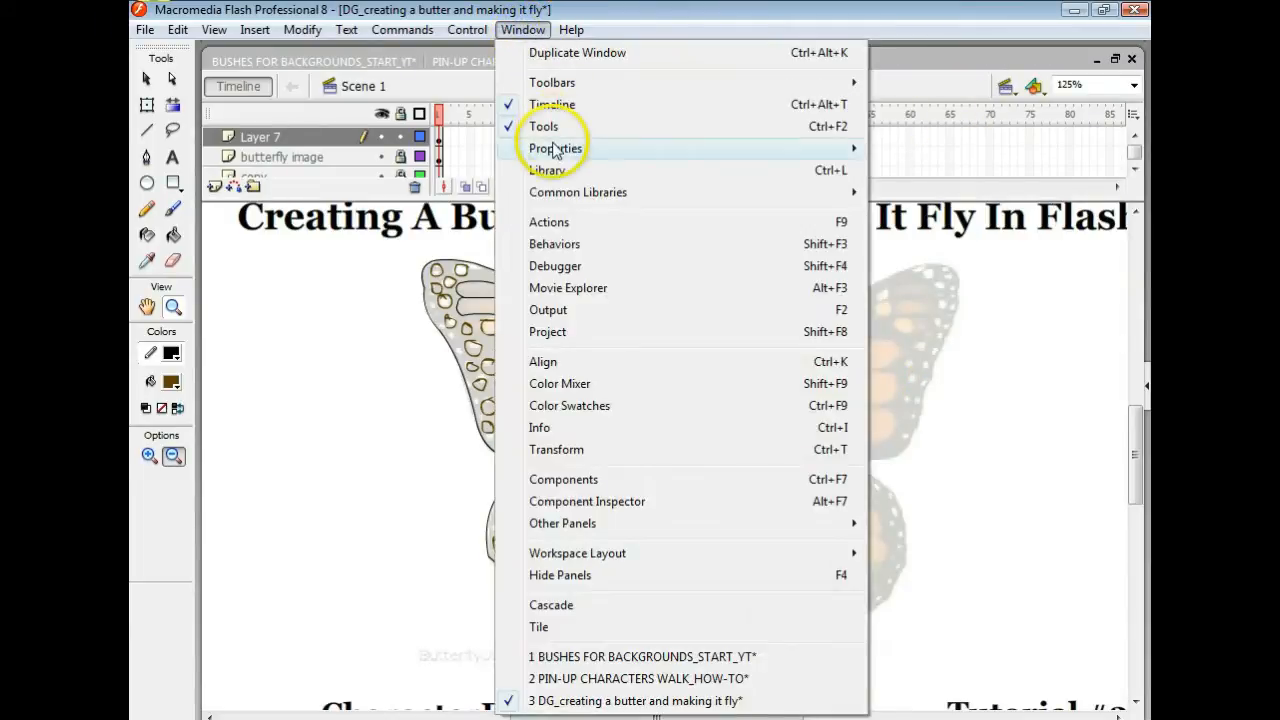
click(550, 171)
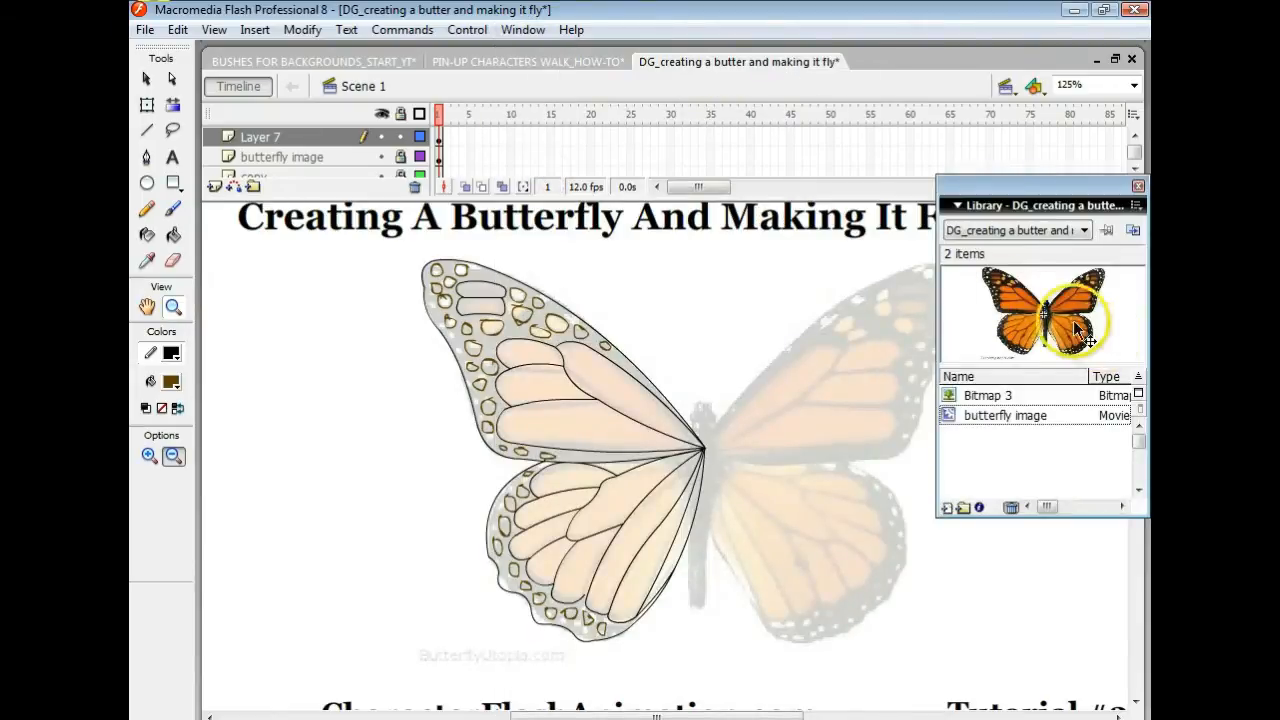
Step: Draw a small rectangle between the upper wings and fill it with orange #D6670D sampled from the Library's butterfly picture
click(174, 184)
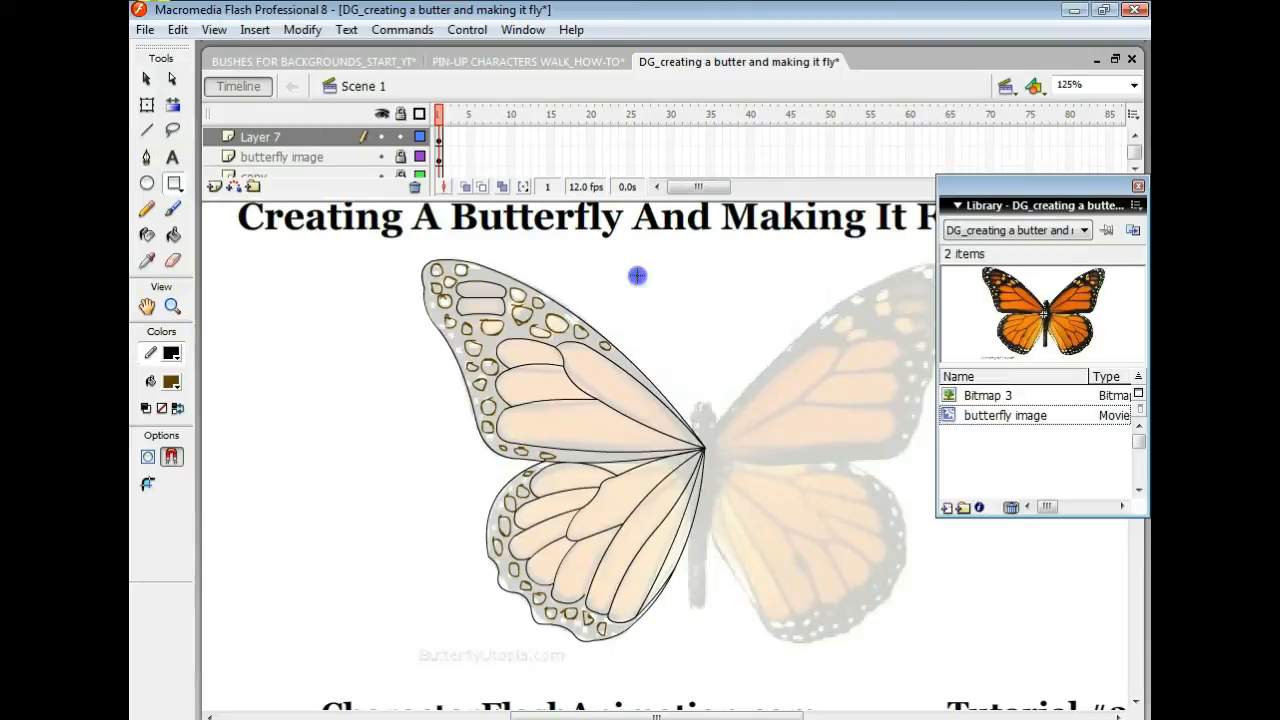
drag(637, 275, 723, 316)
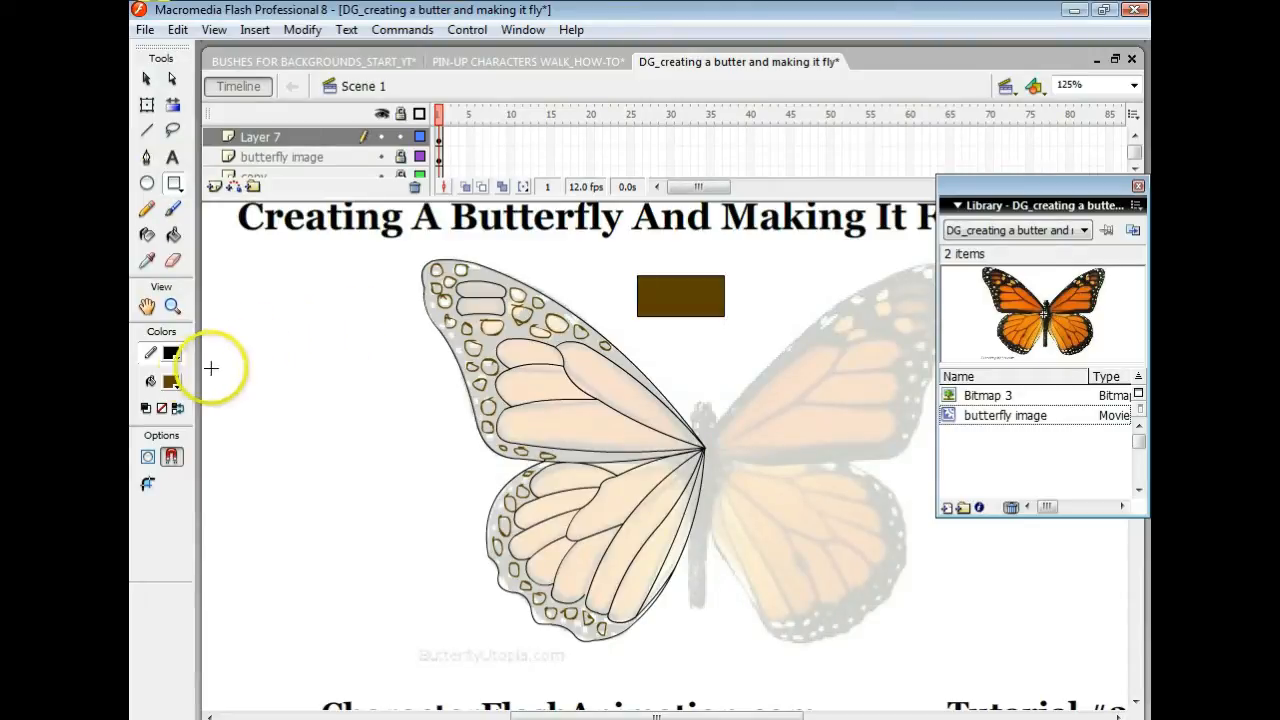
click(170, 384)
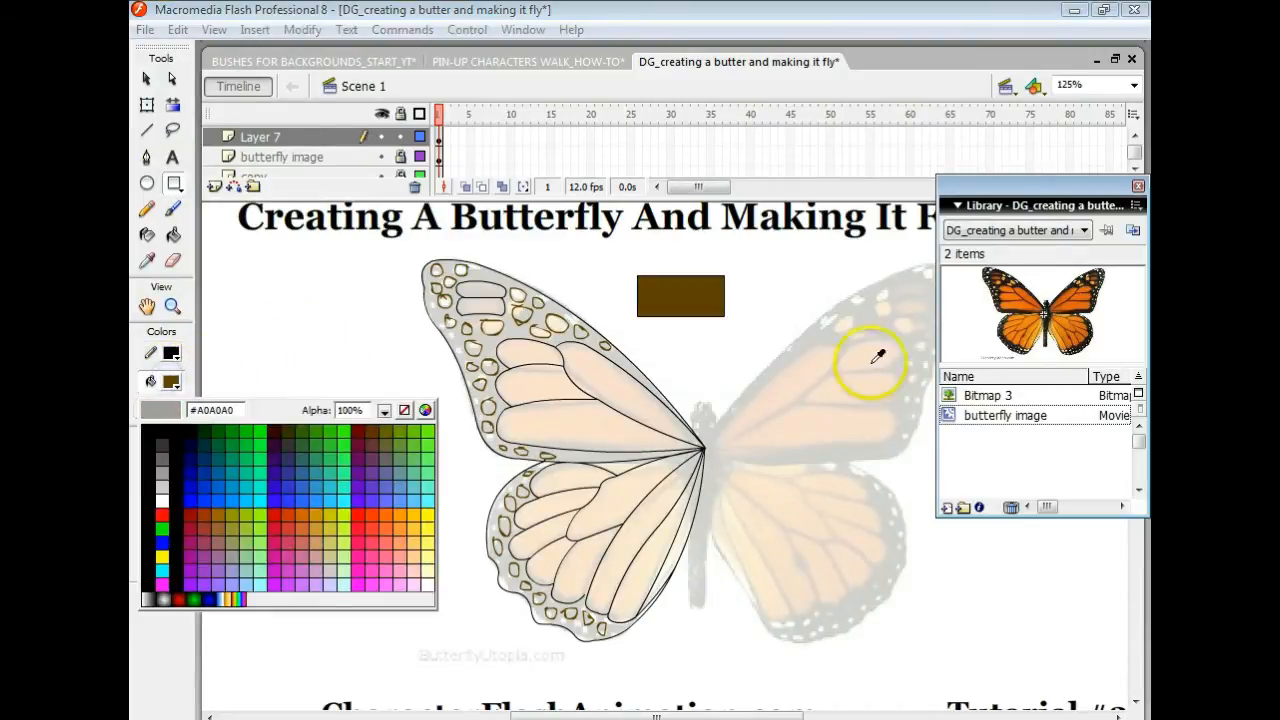
click(1075, 298)
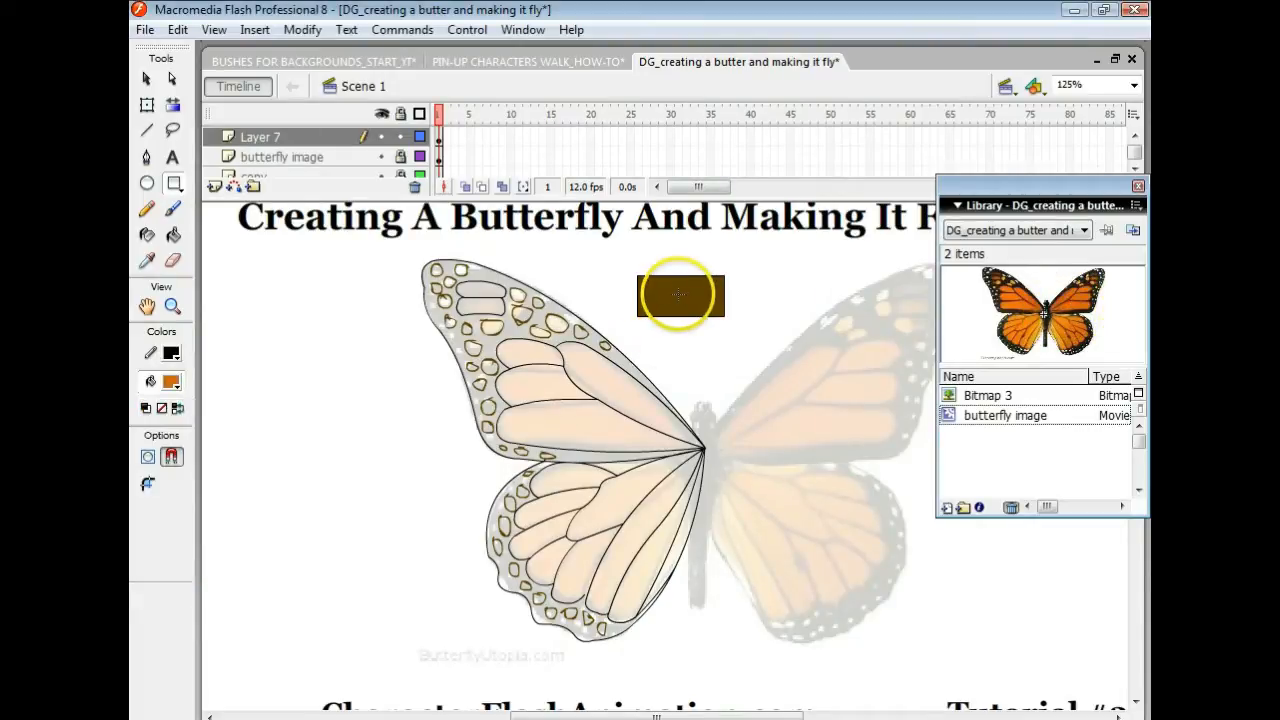
key(k)
click(686, 291)
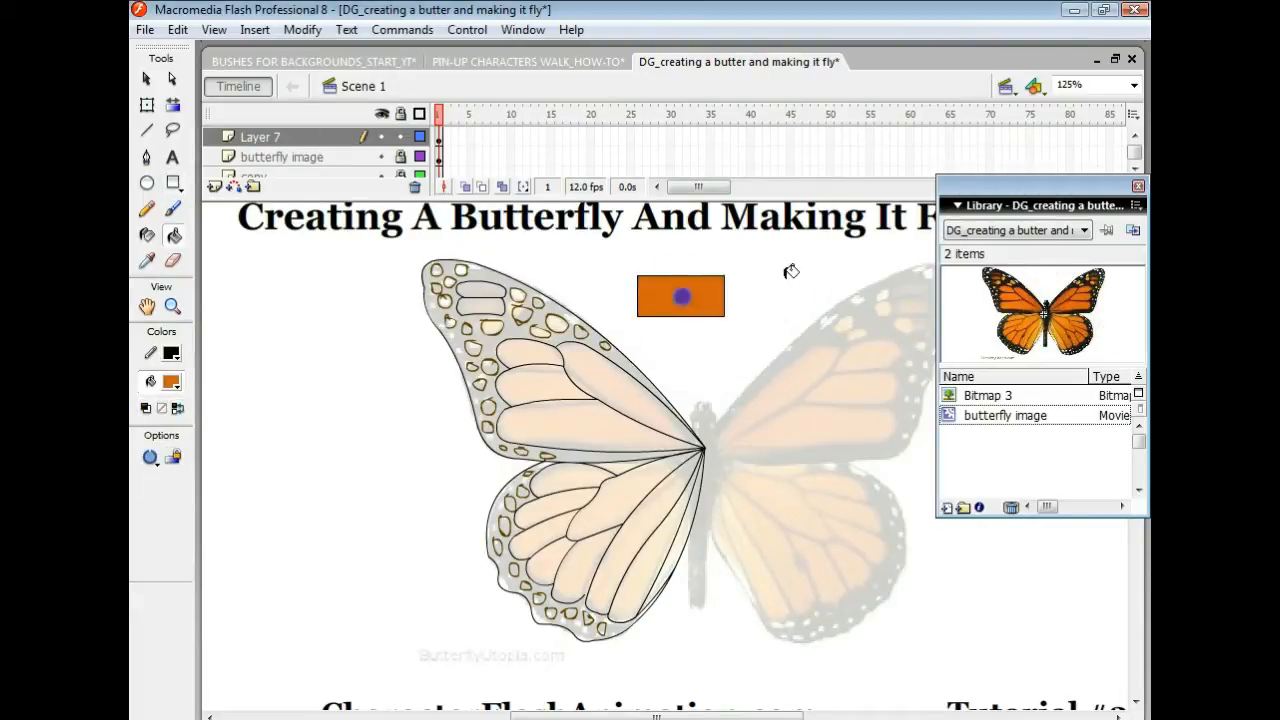
Step: Close the Library, bring back the Color Mixer and set the fill type to Radial
click(1137, 186)
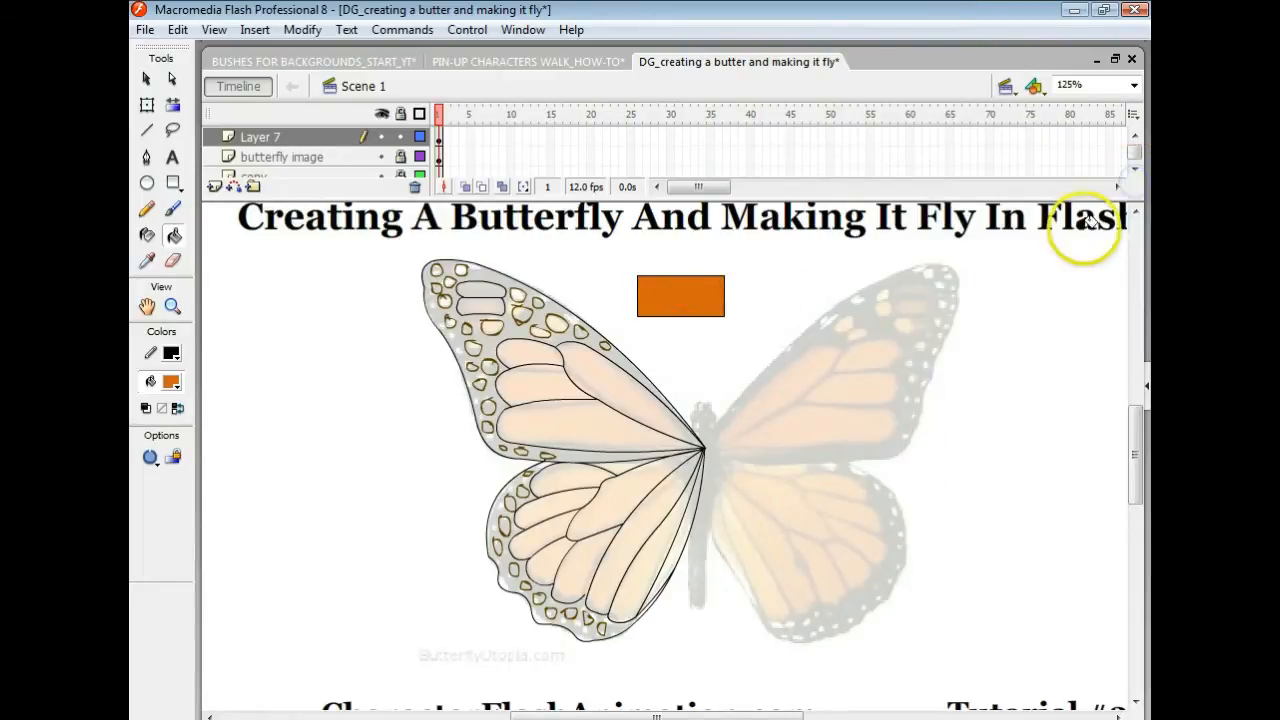
click(524, 30)
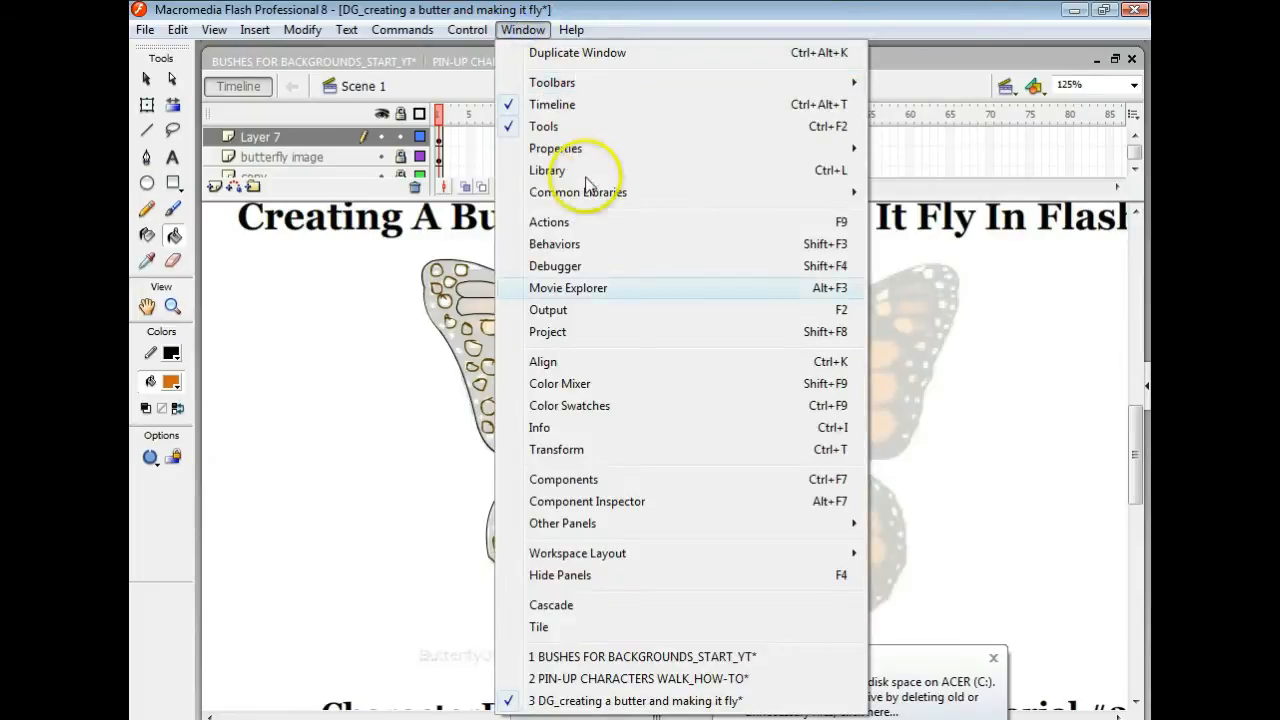
click(545, 388)
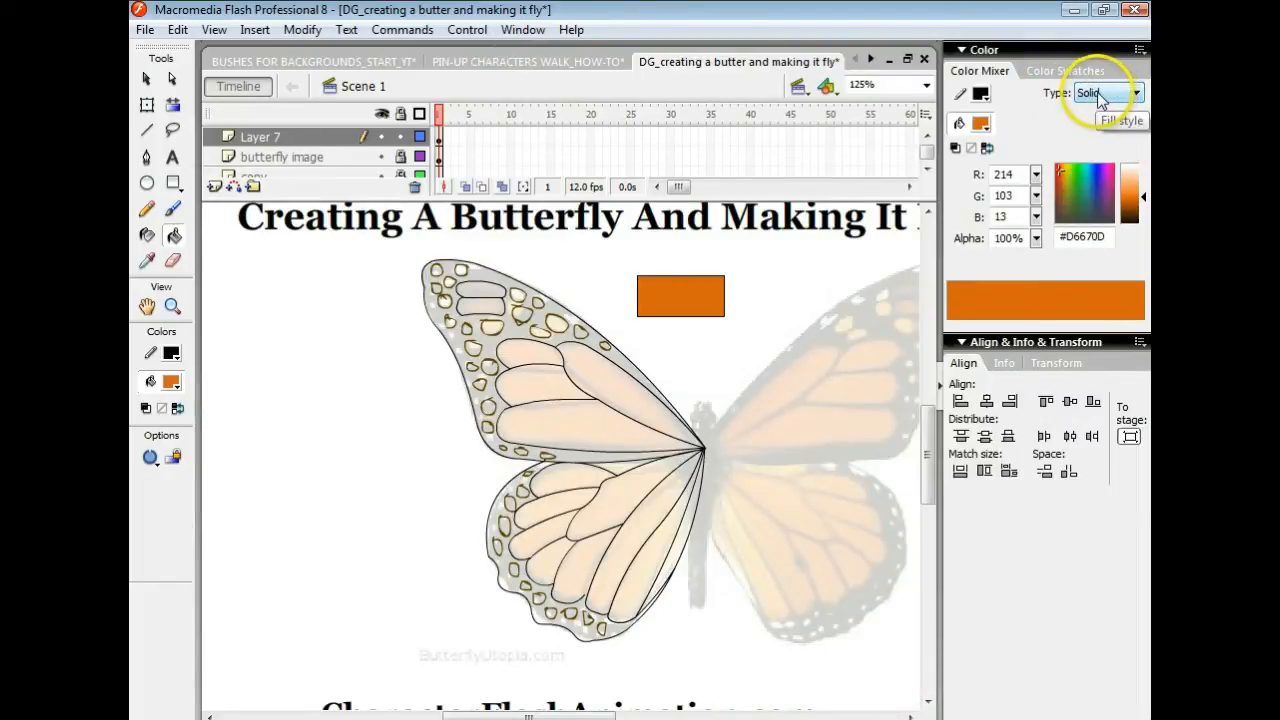
click(1100, 94)
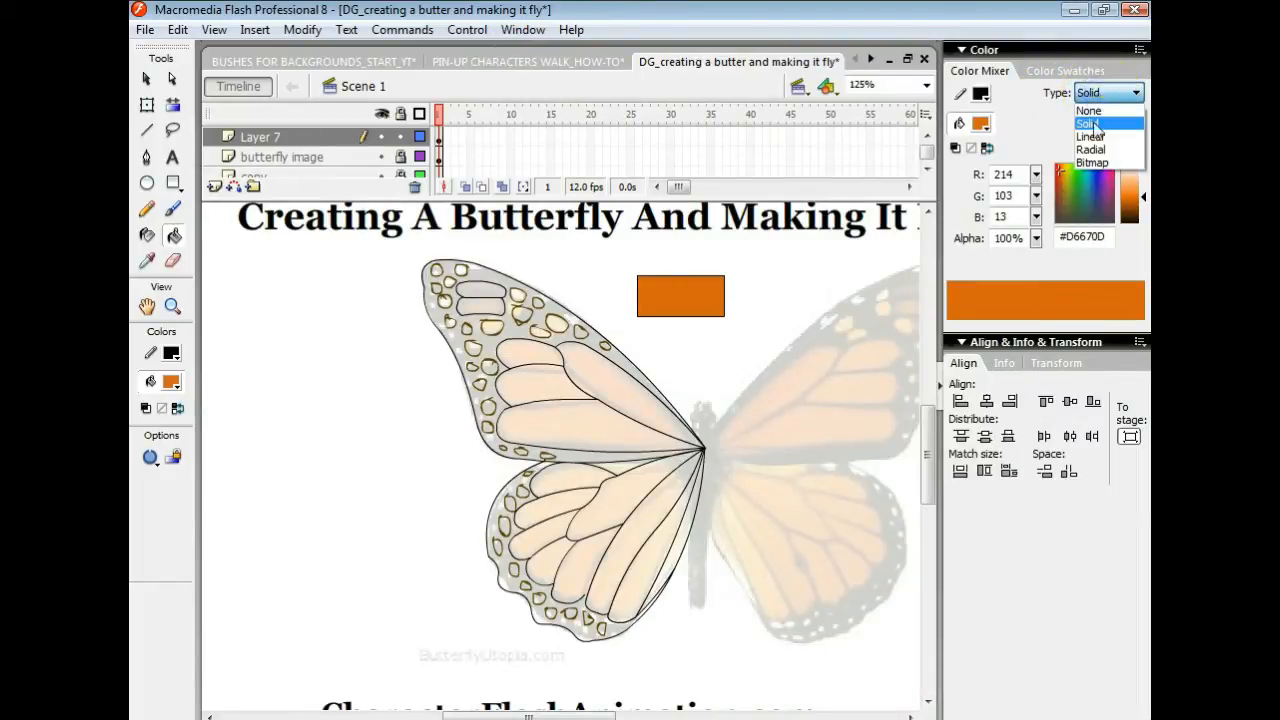
click(1092, 149)
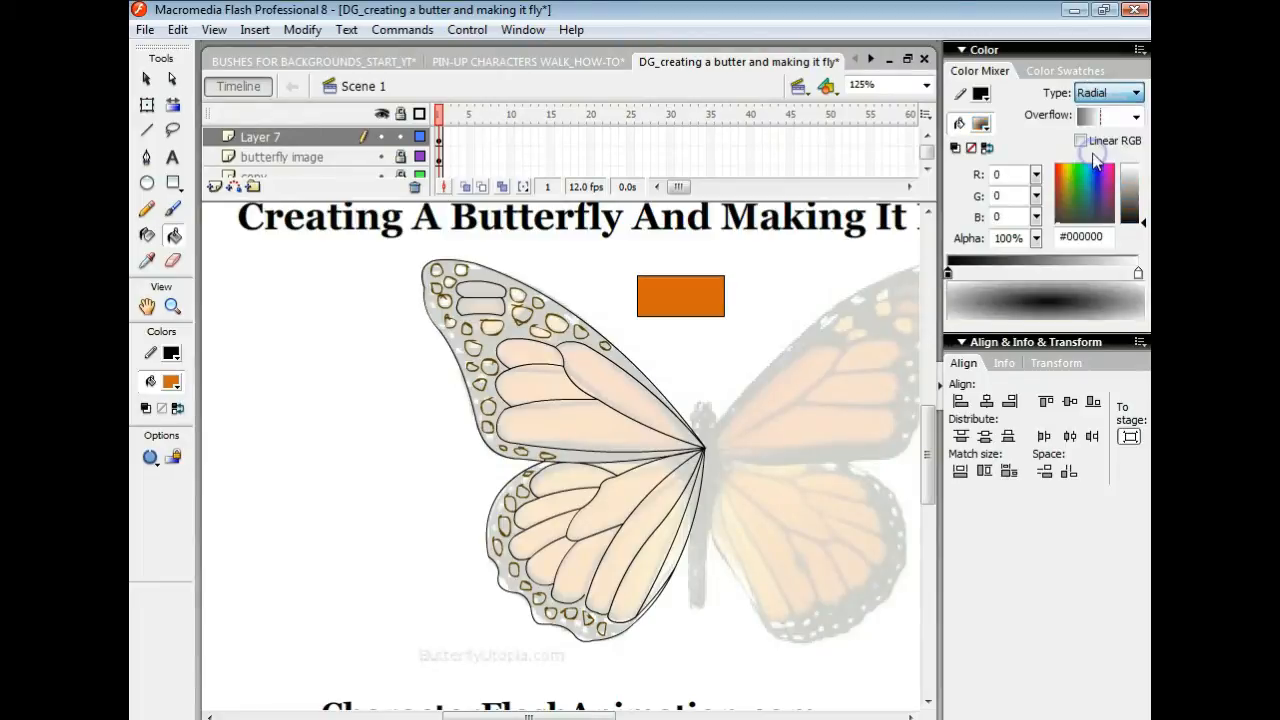
Step: Set the radial gradient's outer color to the rectangle's orange #D6670D and its center color to lighter orange #F4A05A
click(1138, 274)
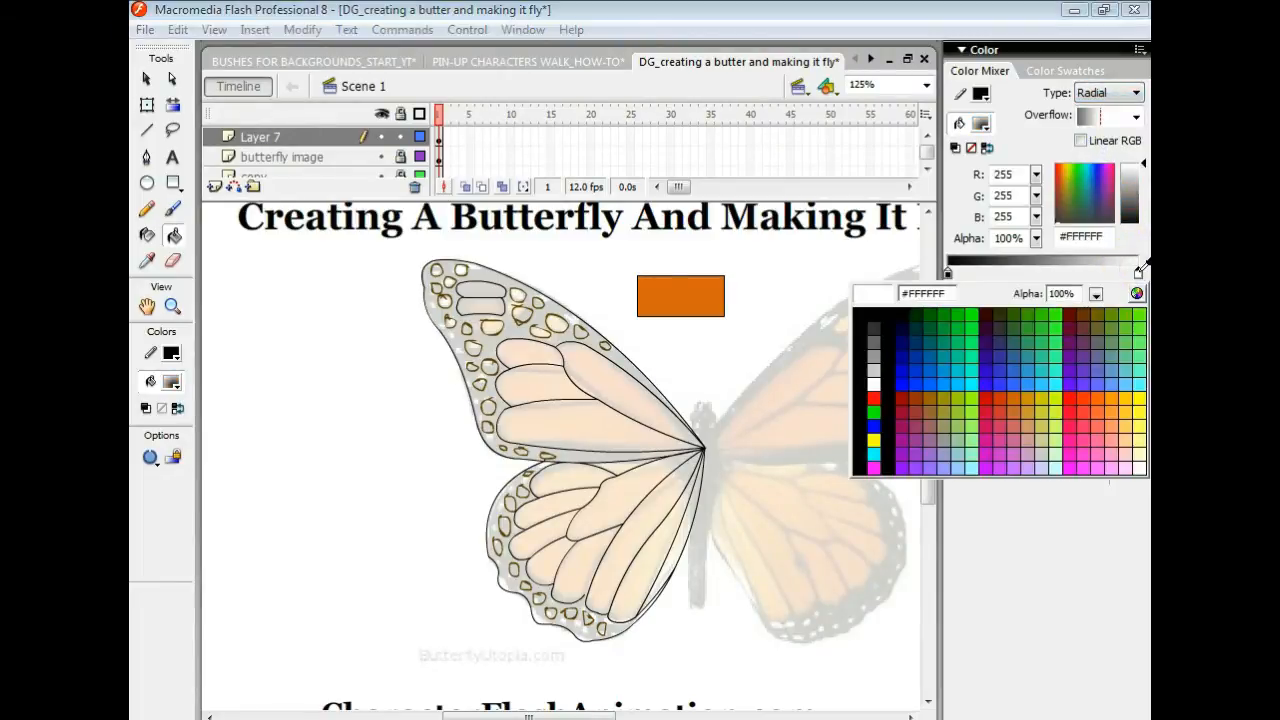
click(700, 290)
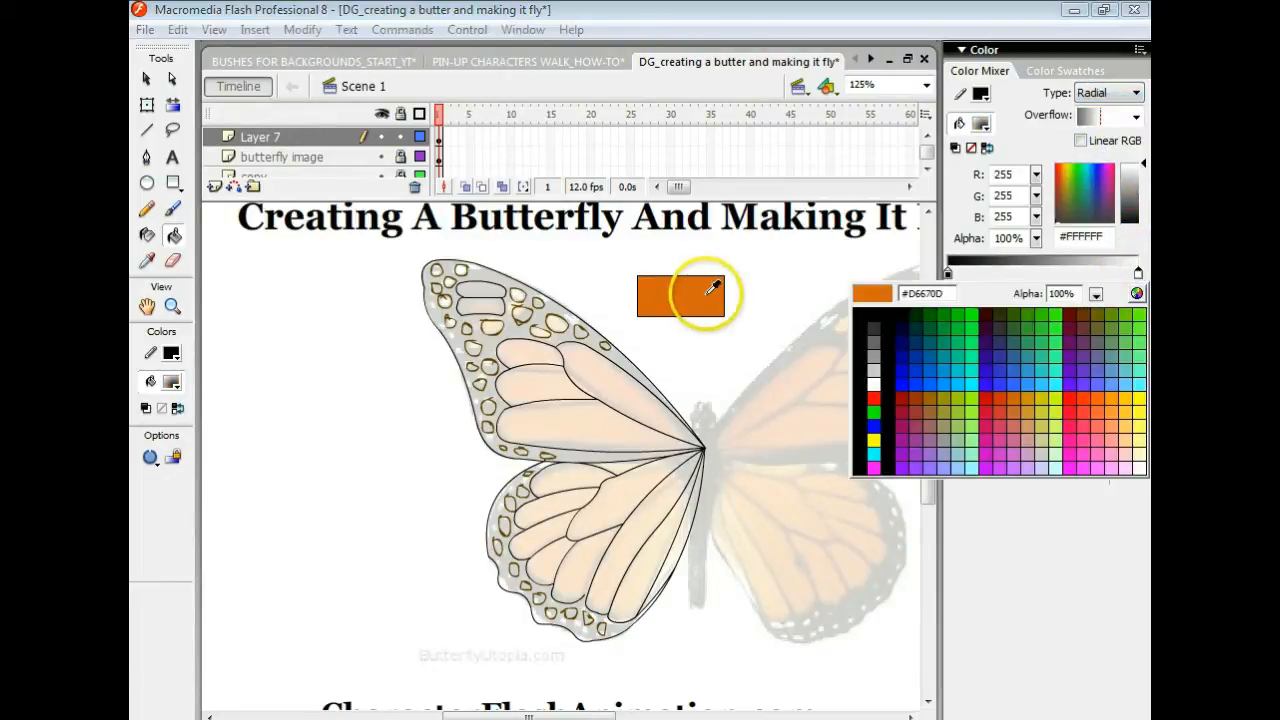
click(948, 275)
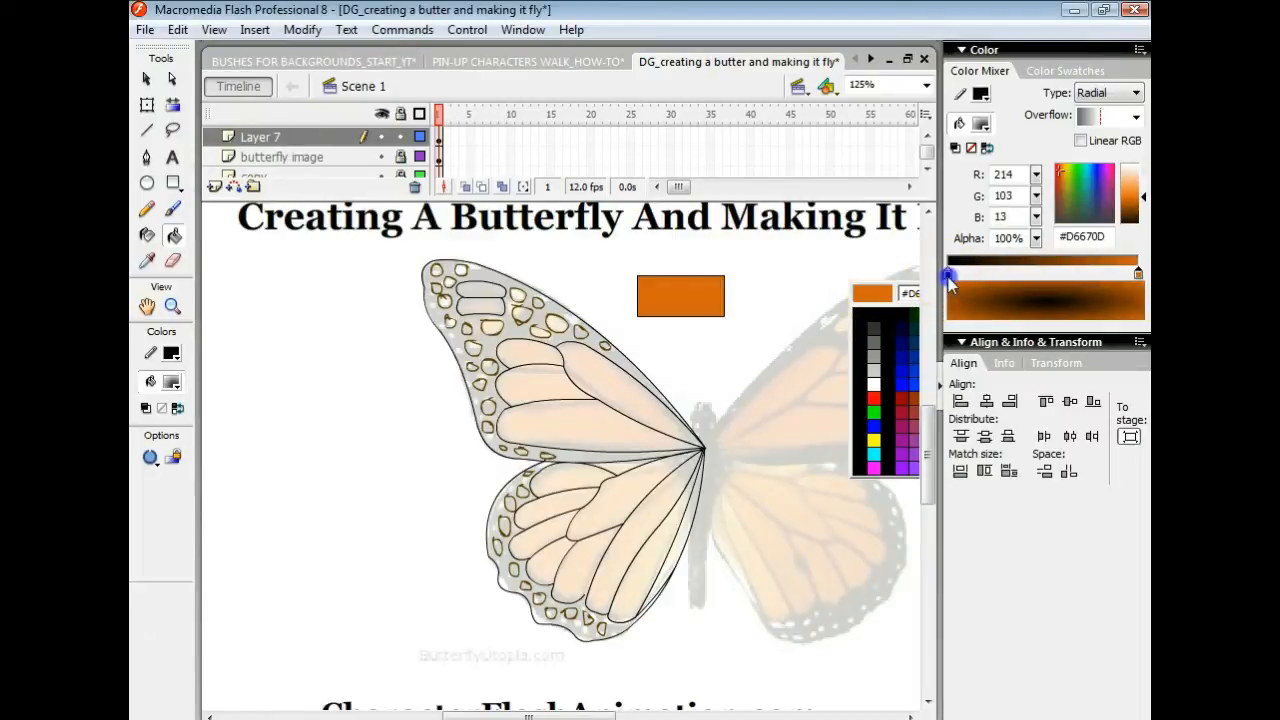
click(700, 289)
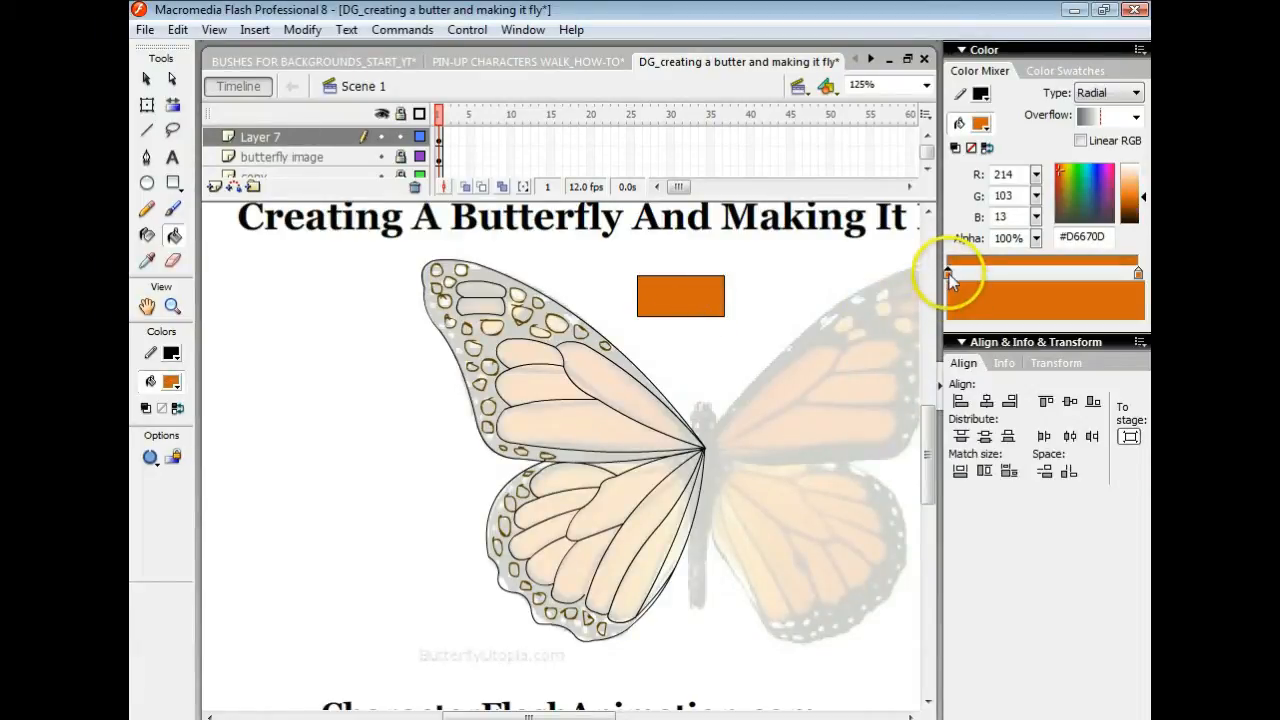
click(948, 272)
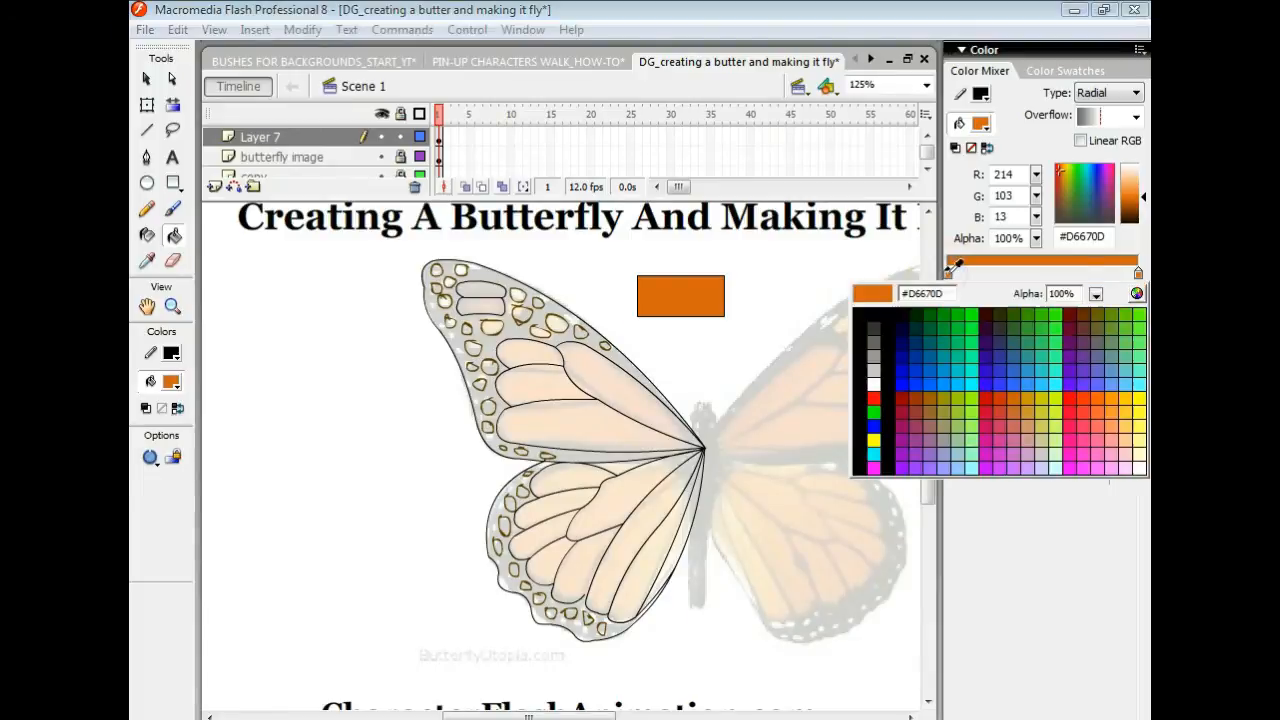
click(1134, 185)
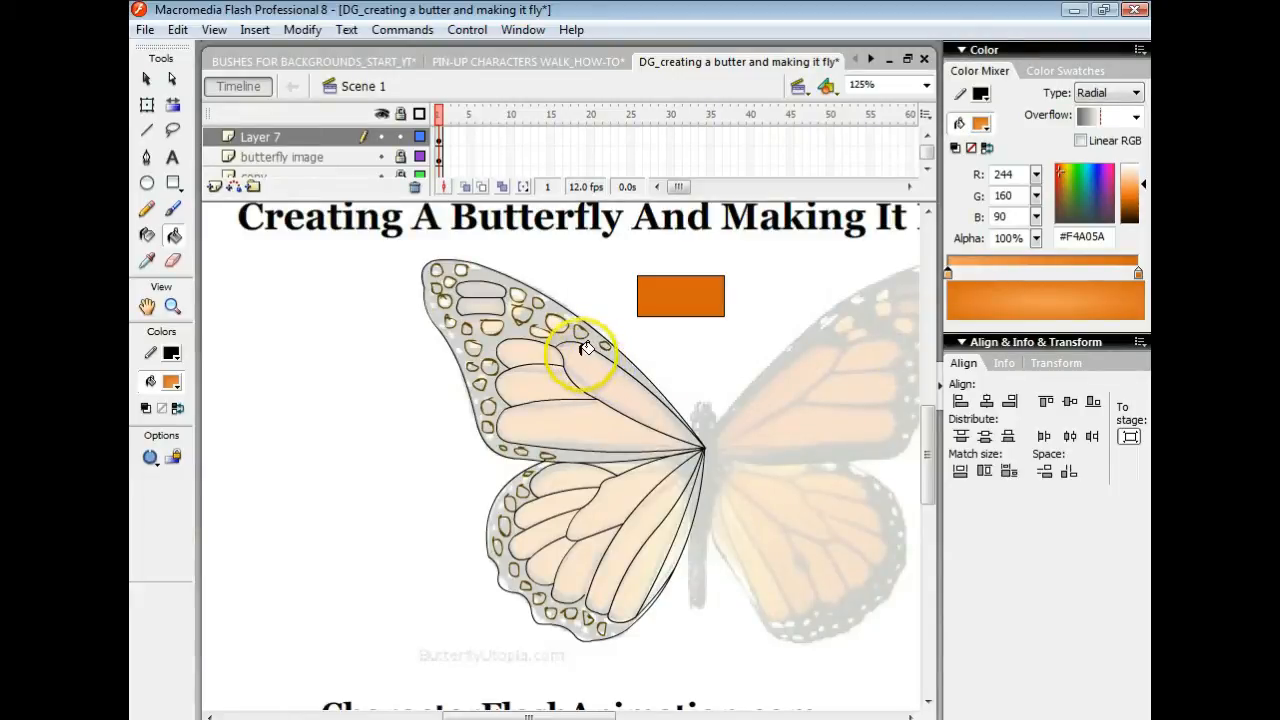
Step: Fill the large inner cells and the two small cells near the tip of the upper left wing with the orange radial gradient
click(580, 345)
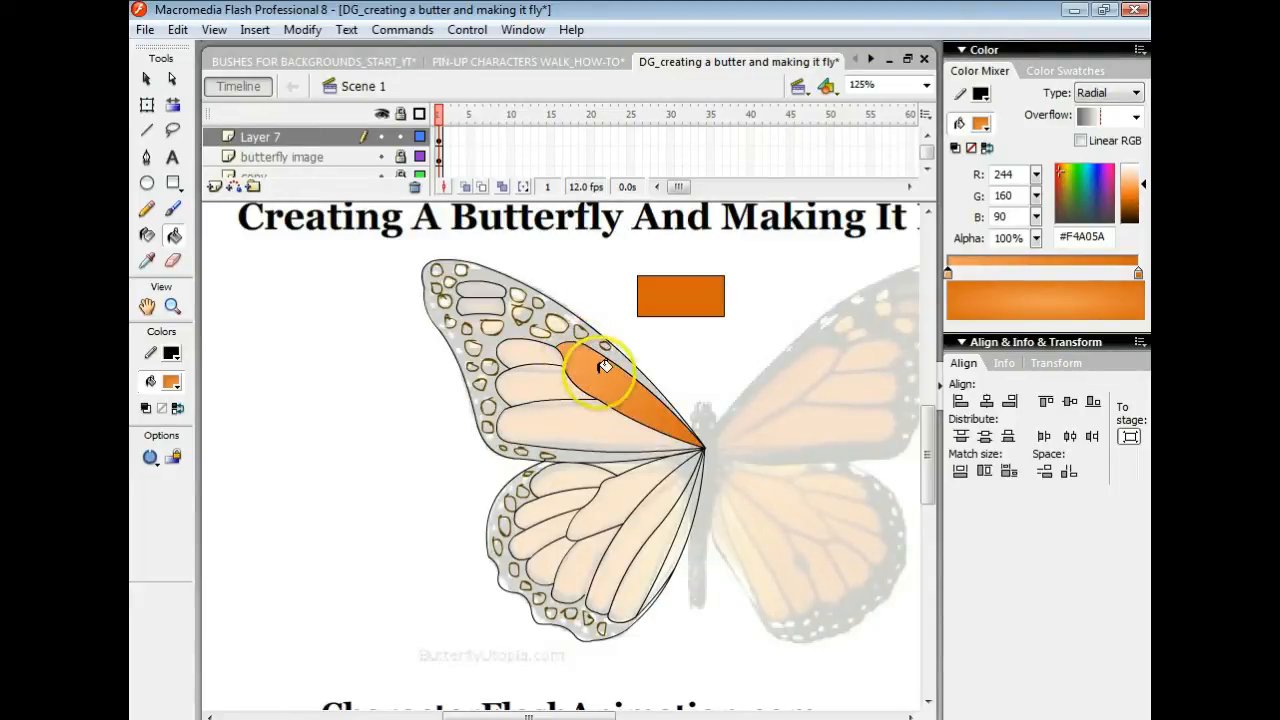
click(672, 441)
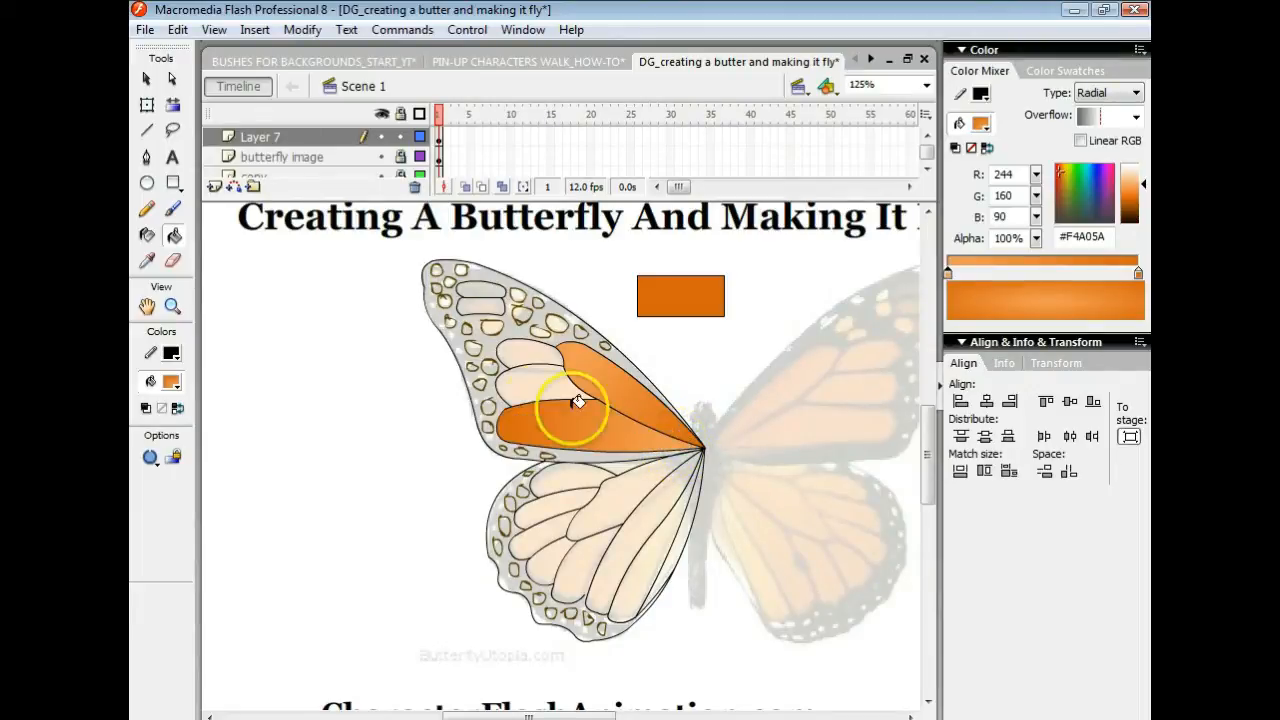
click(508, 382)
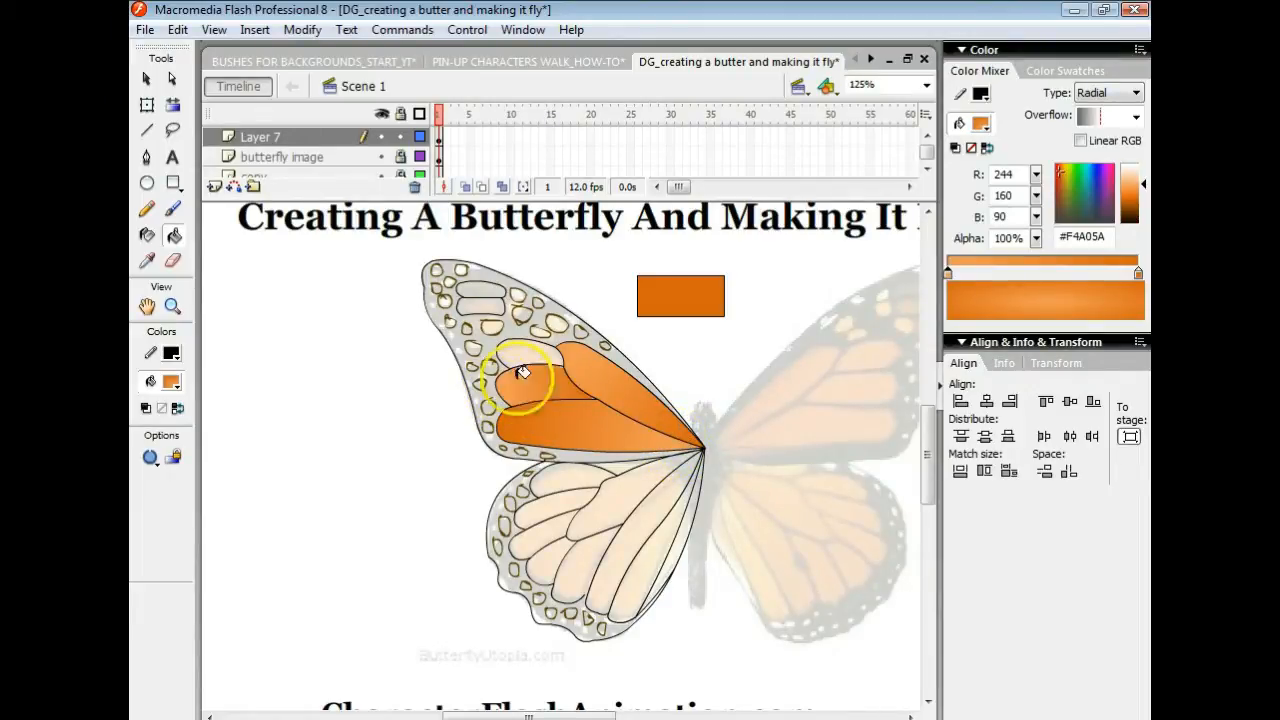
click(565, 352)
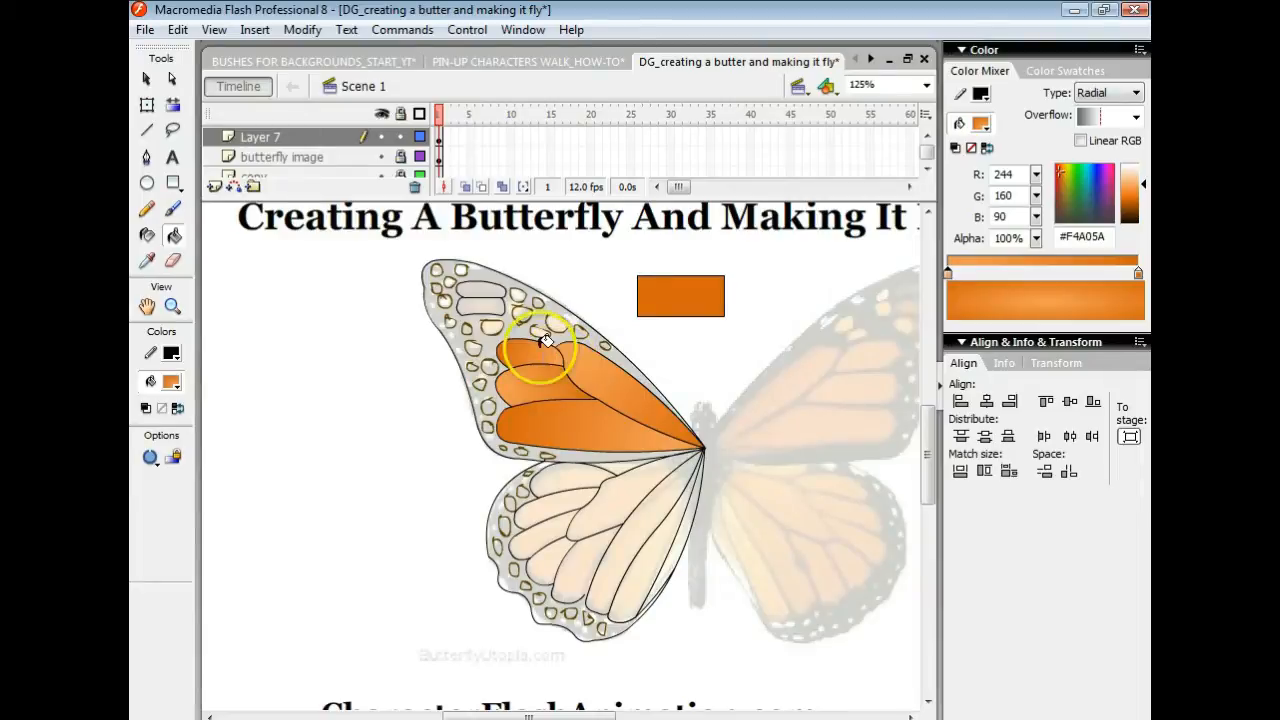
click(498, 289)
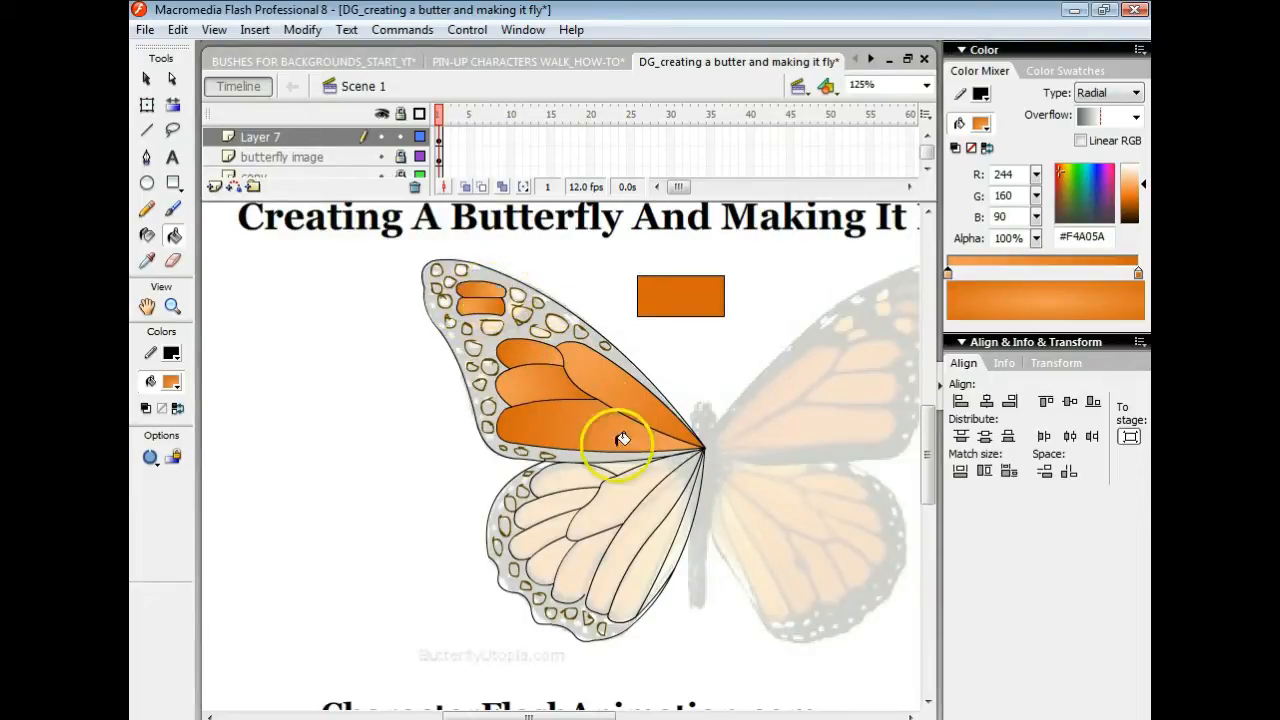
Step: Fill the inner cells of the lower left wing with the orange radial gradient using the Paint Bucket
click(585, 524)
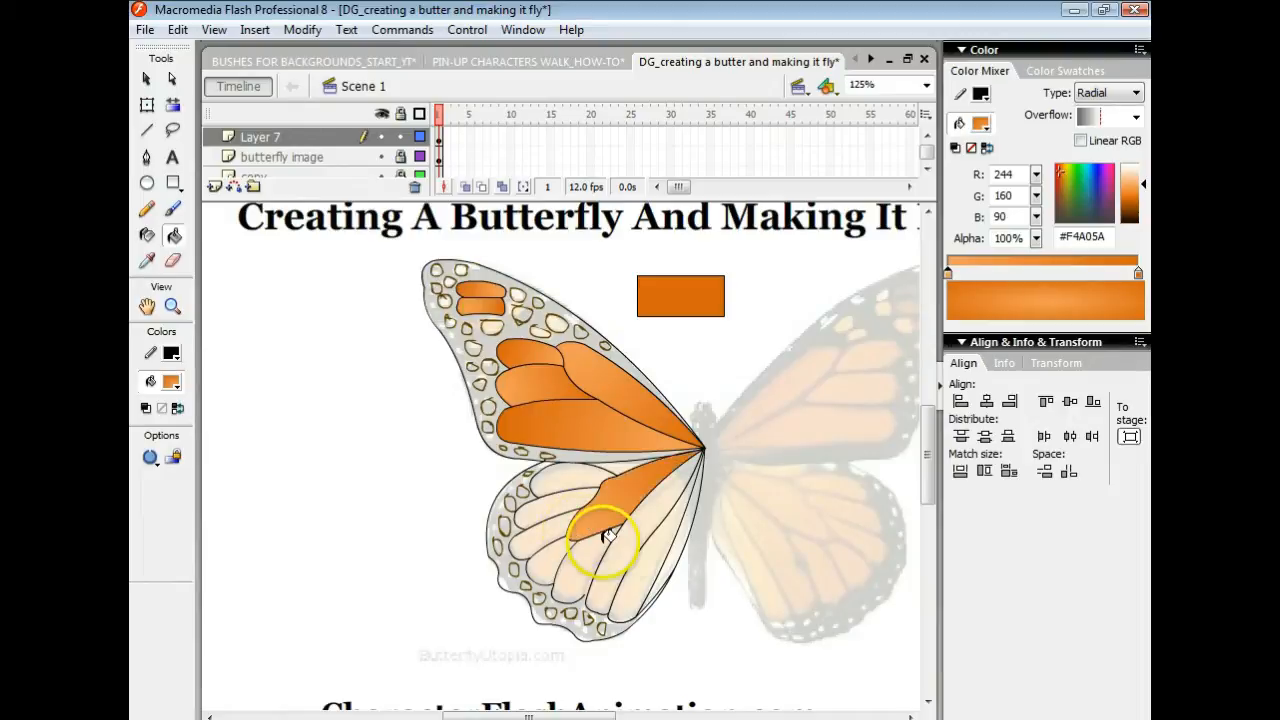
click(683, 470)
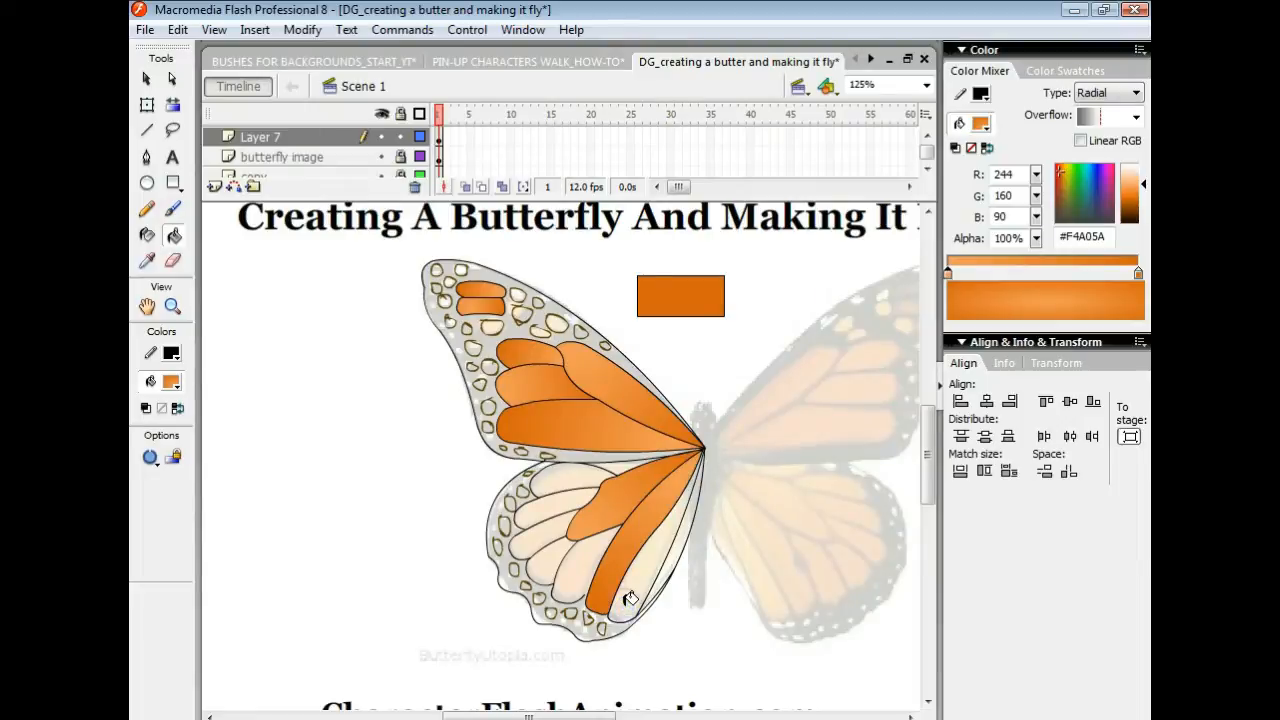
click(688, 525)
click(688, 520)
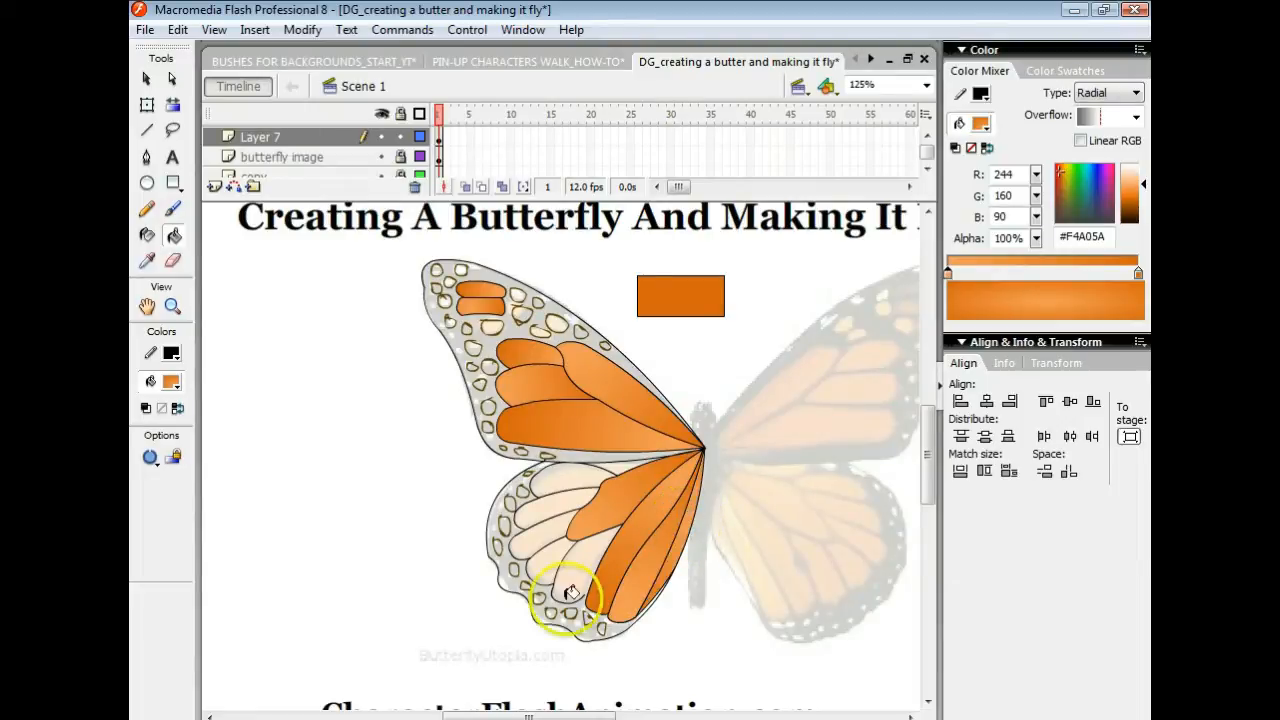
click(610, 535)
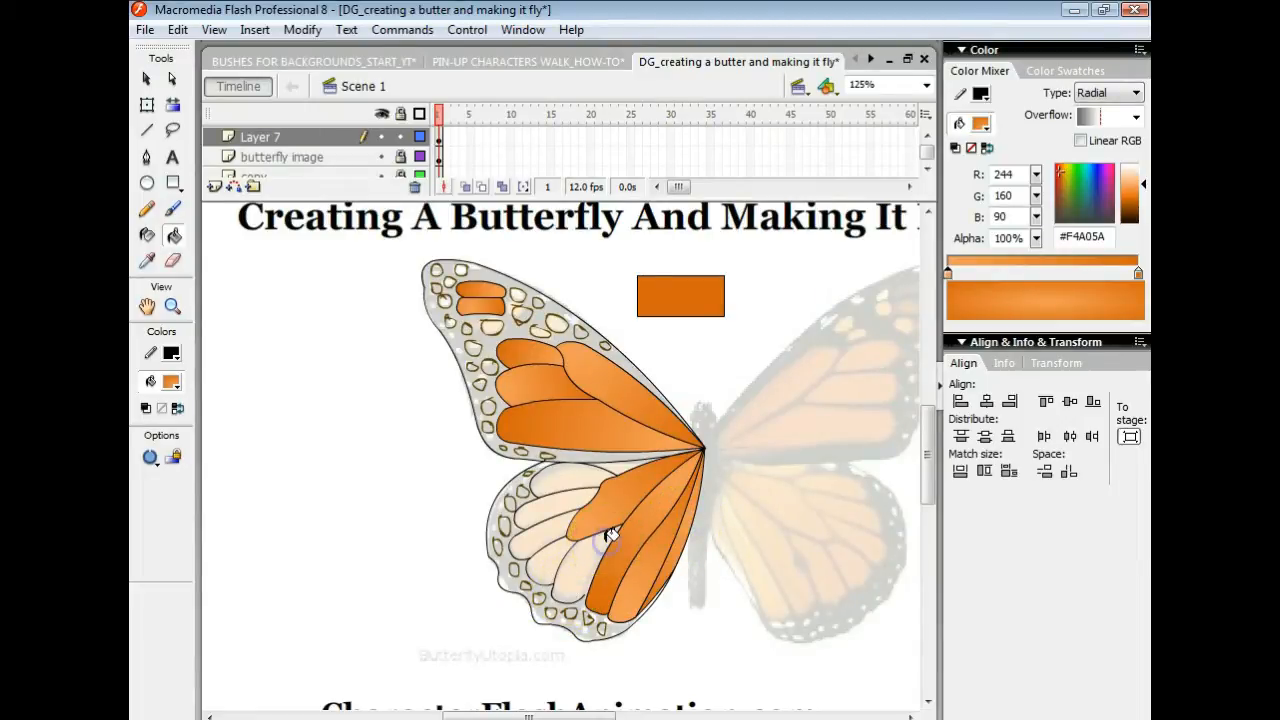
click(575, 612)
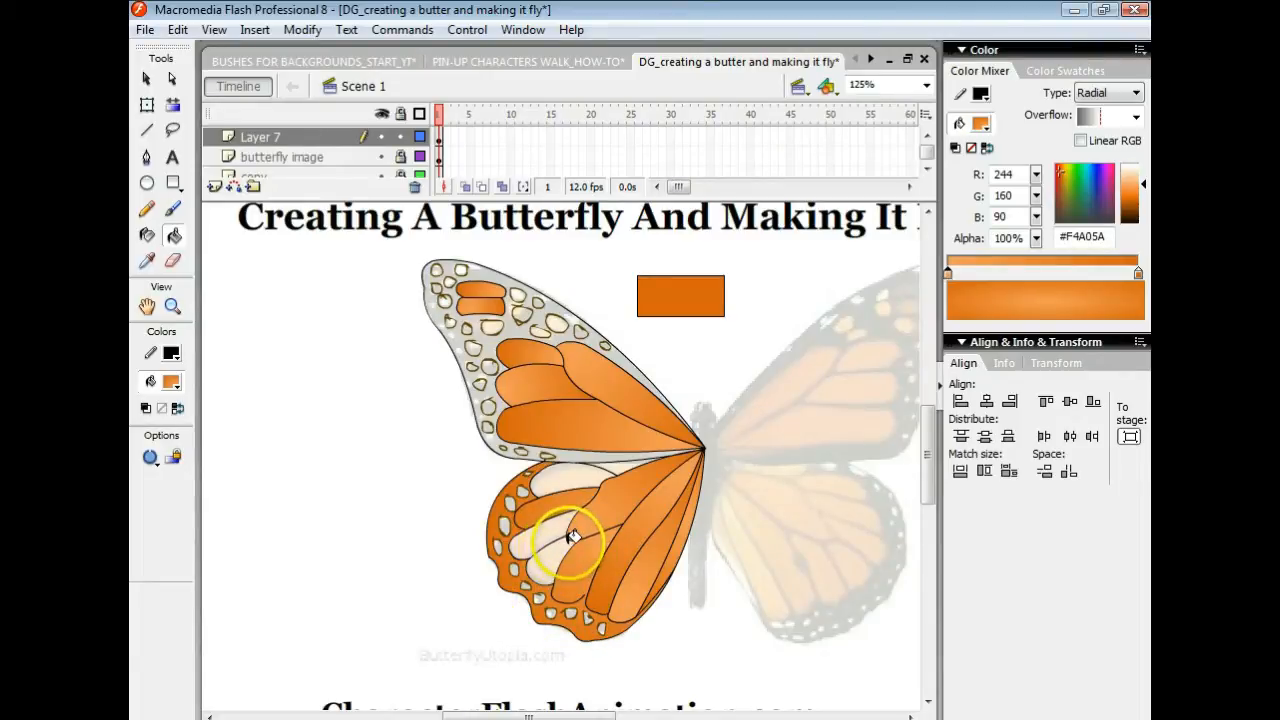
click(570, 538)
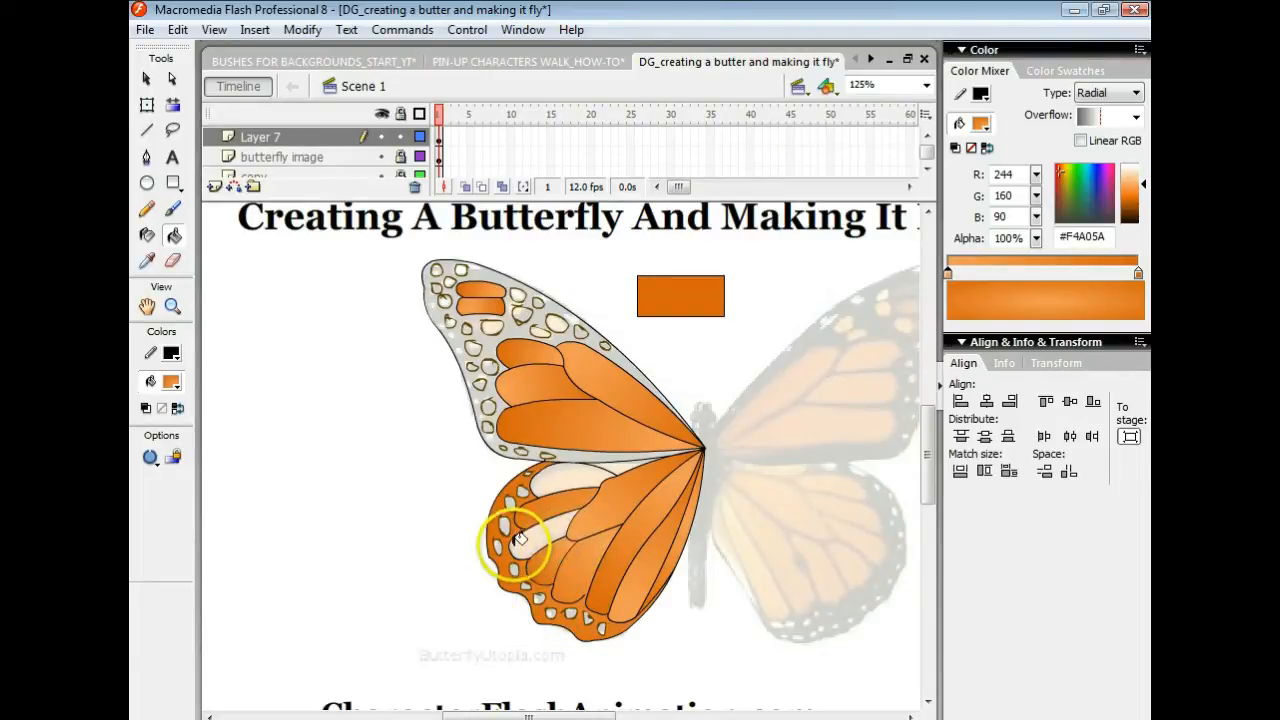
click(520, 541)
click(520, 541)
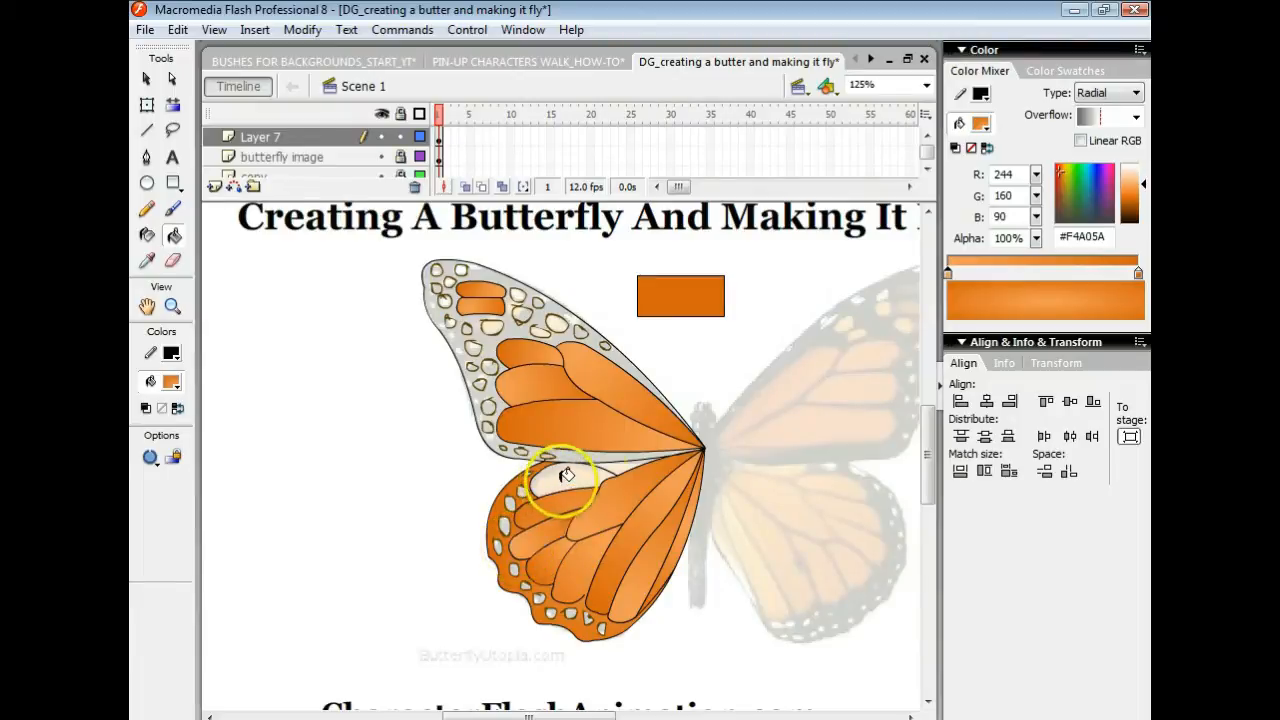
click(556, 476)
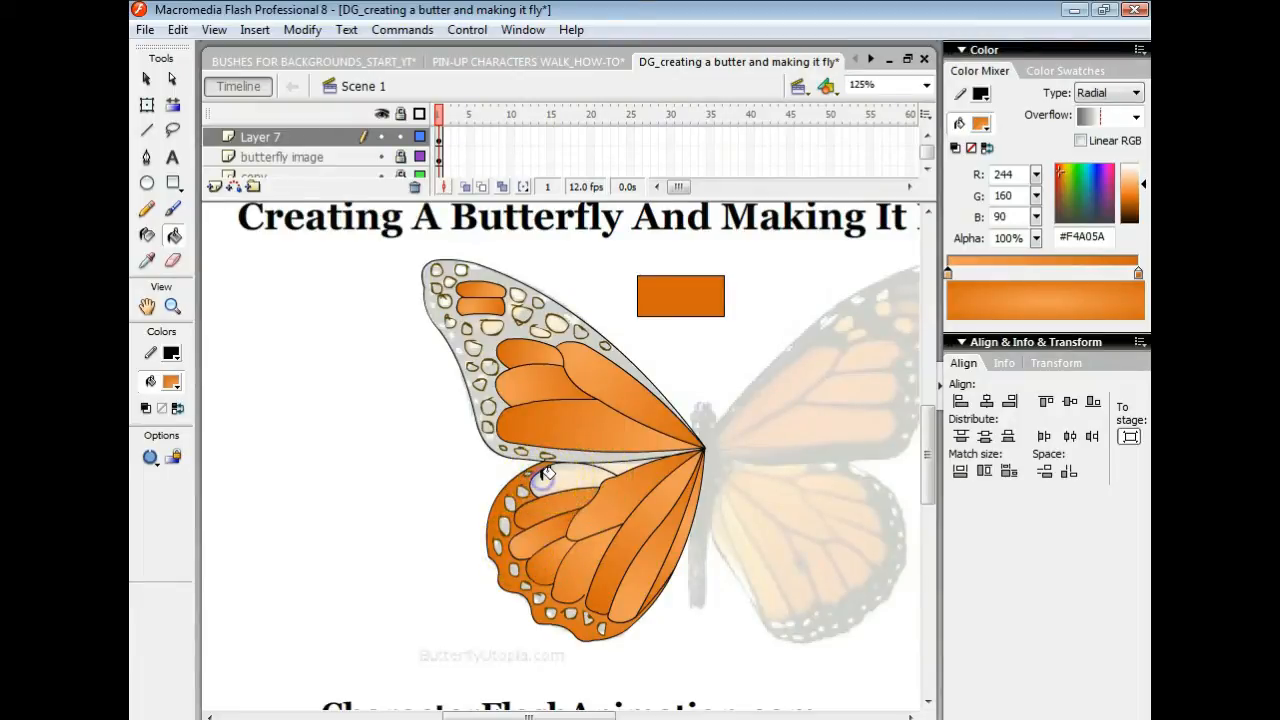
click(602, 476)
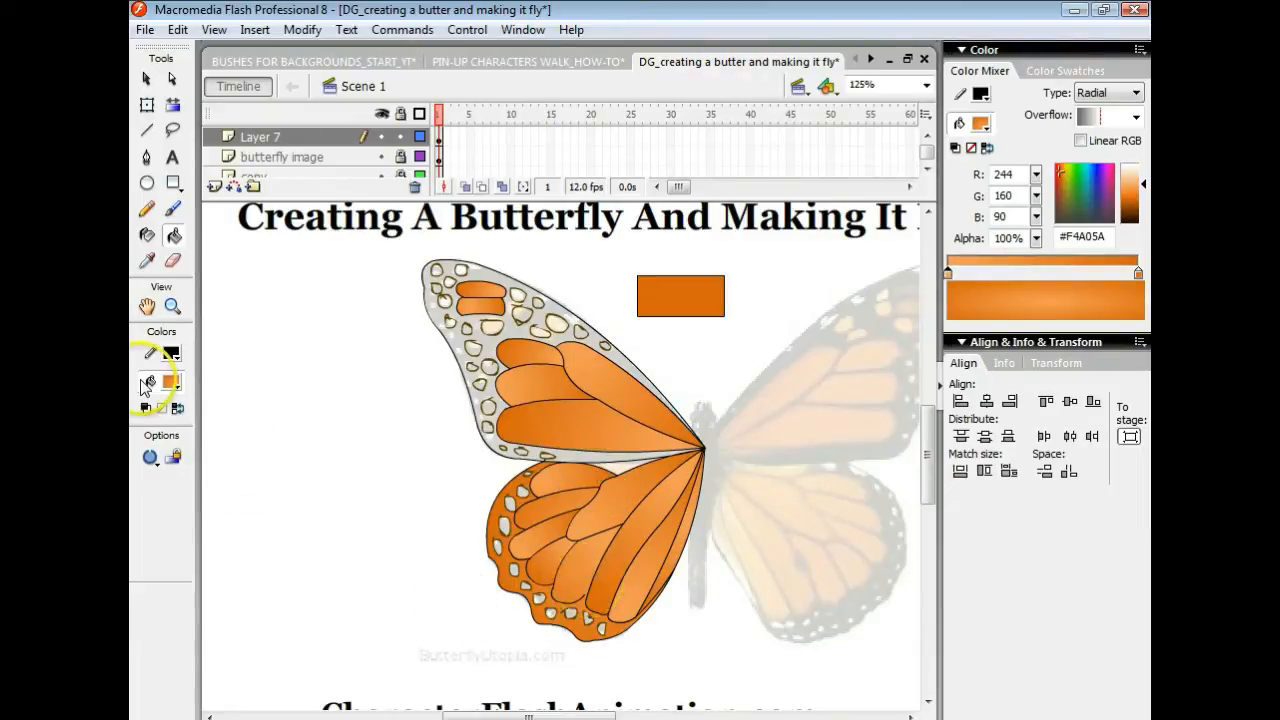
Step: Close the outline gap near the bottom edge of the lower left wing and delete the orange fill from its border area
click(172, 306)
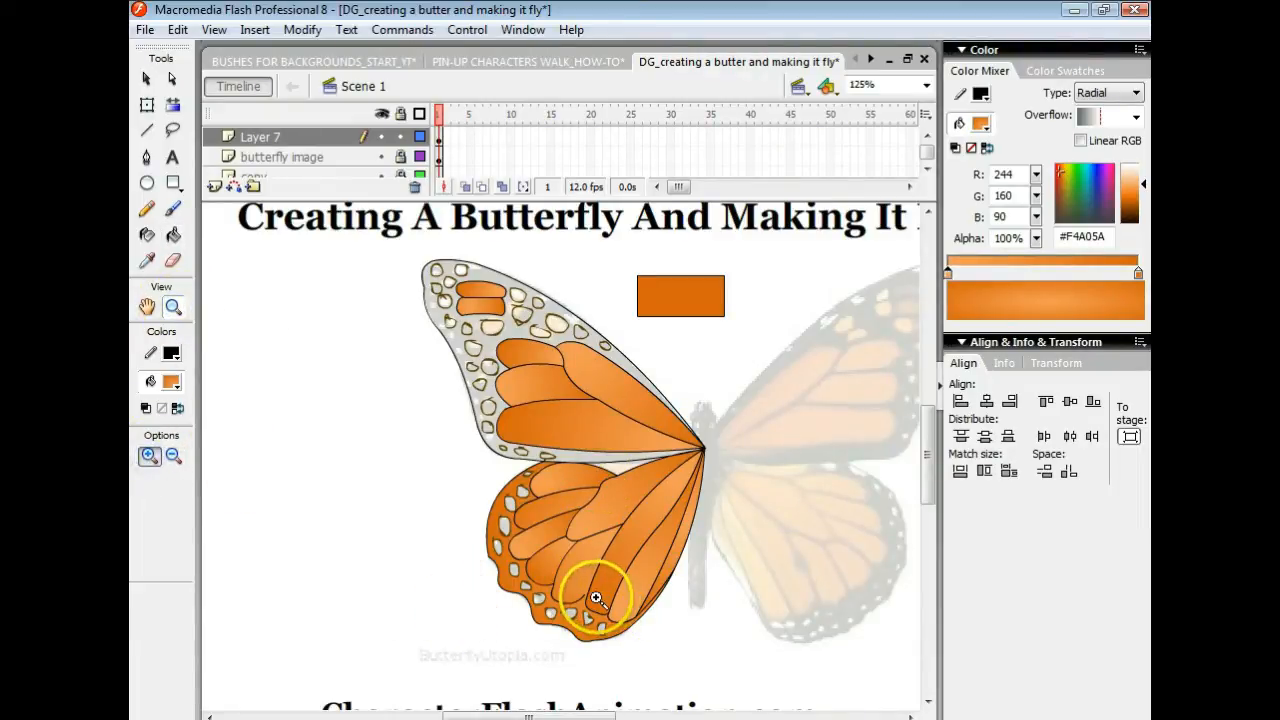
click(585, 598)
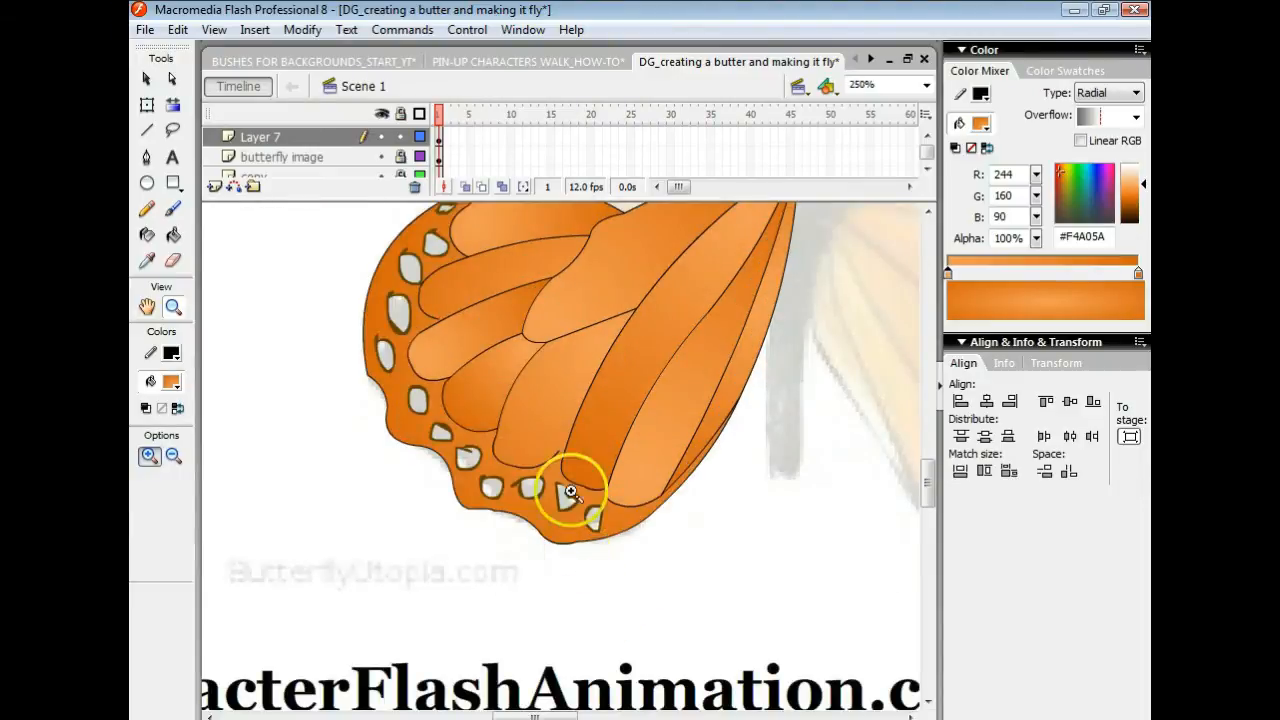
click(147, 79)
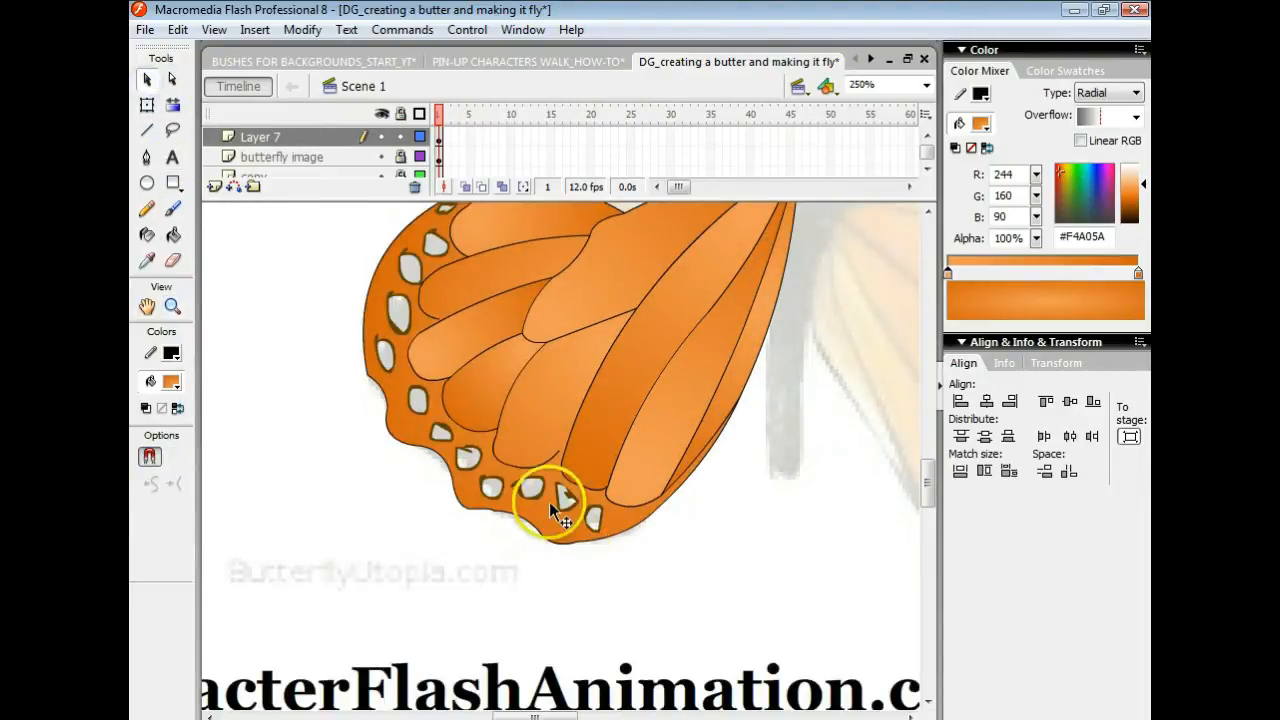
click(559, 452)
click(533, 506)
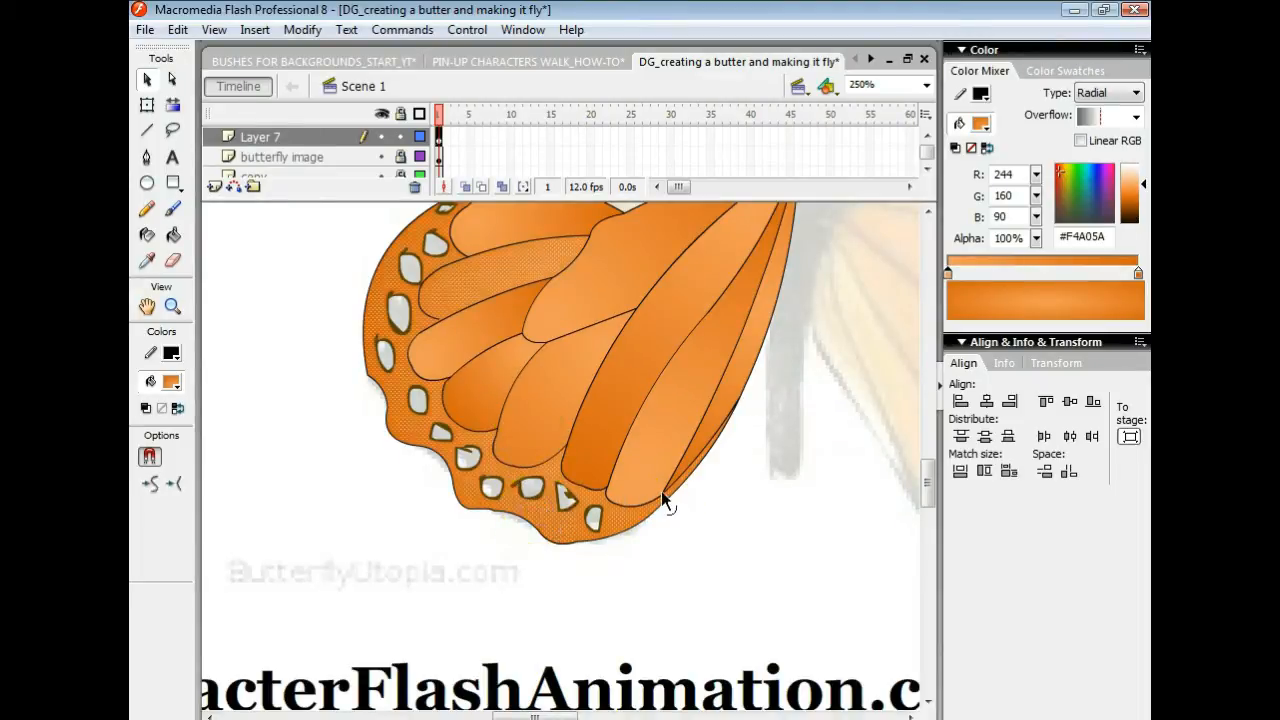
key(Delete)
Step: Join the outline ends at the outer tip of the emptied cell in the lower left wing to close its gap
click(449, 400)
click(444, 308)
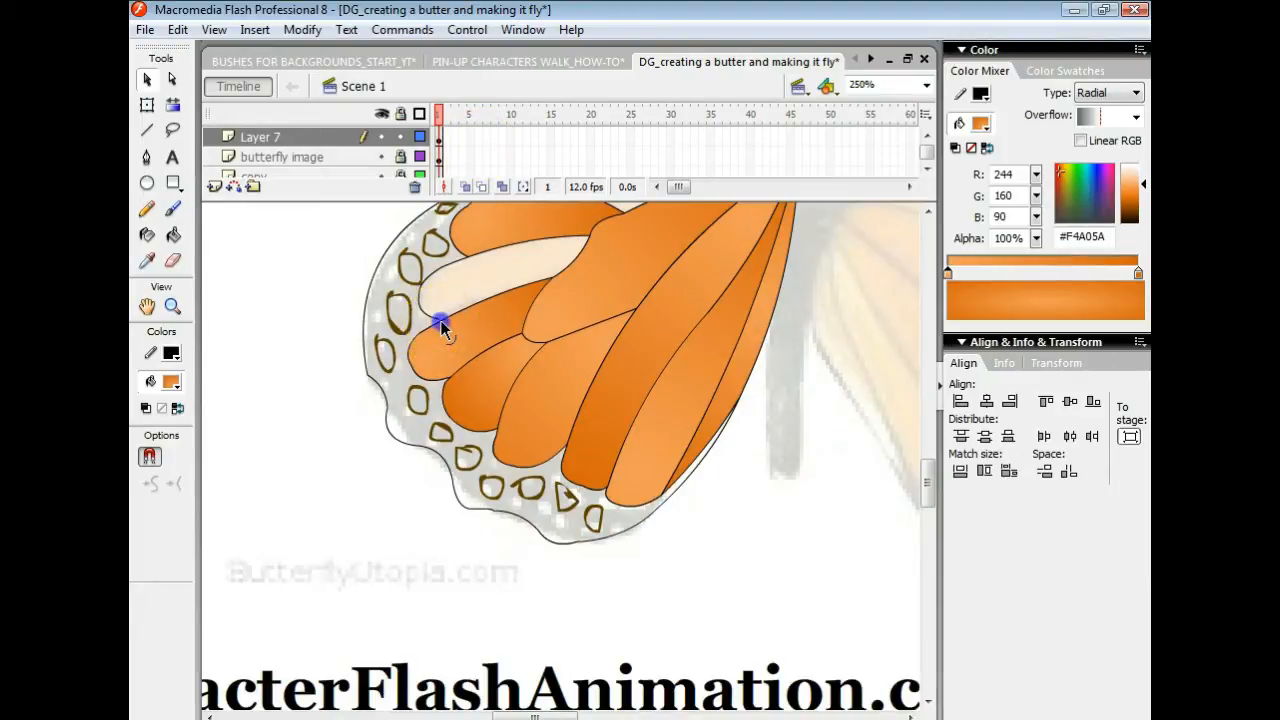
click(440, 322)
click(439, 317)
mouse_move(443, 323)
mouse_down()
mouse_move(497, 320)
mouse_move(441, 323)
mouse_up()
click(441, 324)
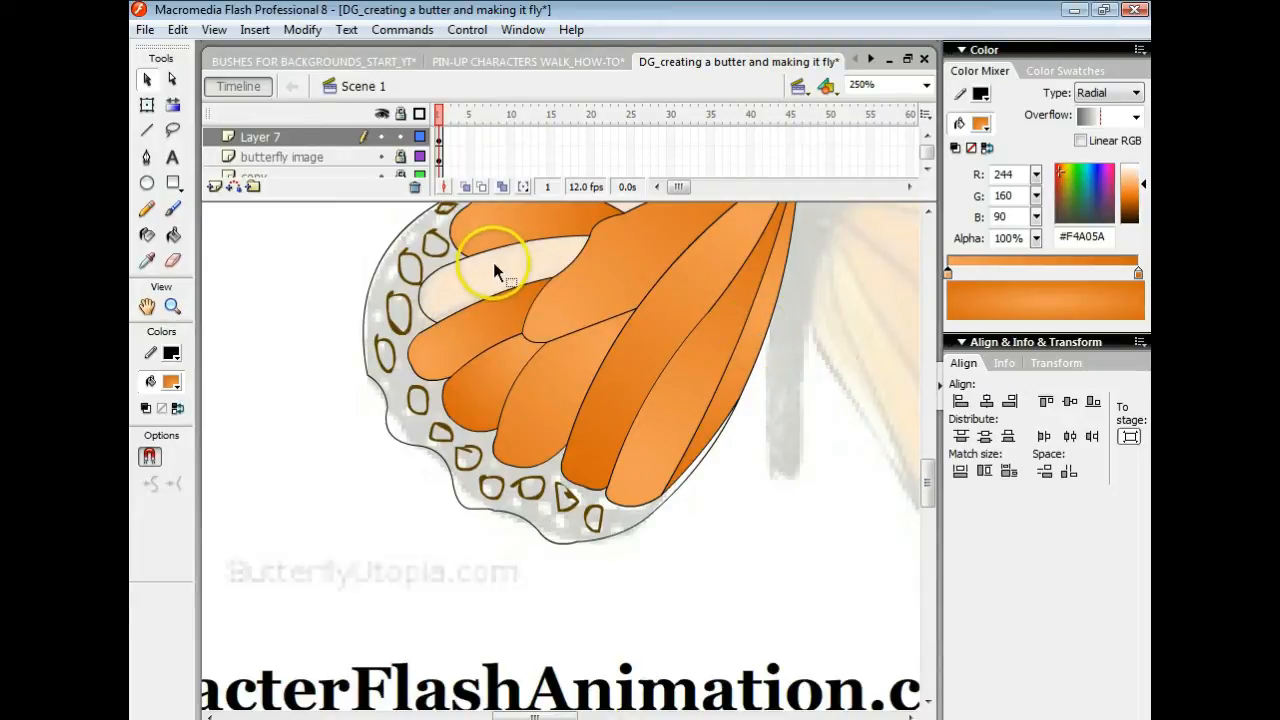
Step: Fill the emptied cell of the lower left wing with the orange radial gradient using the Paint Bucket
key(l)
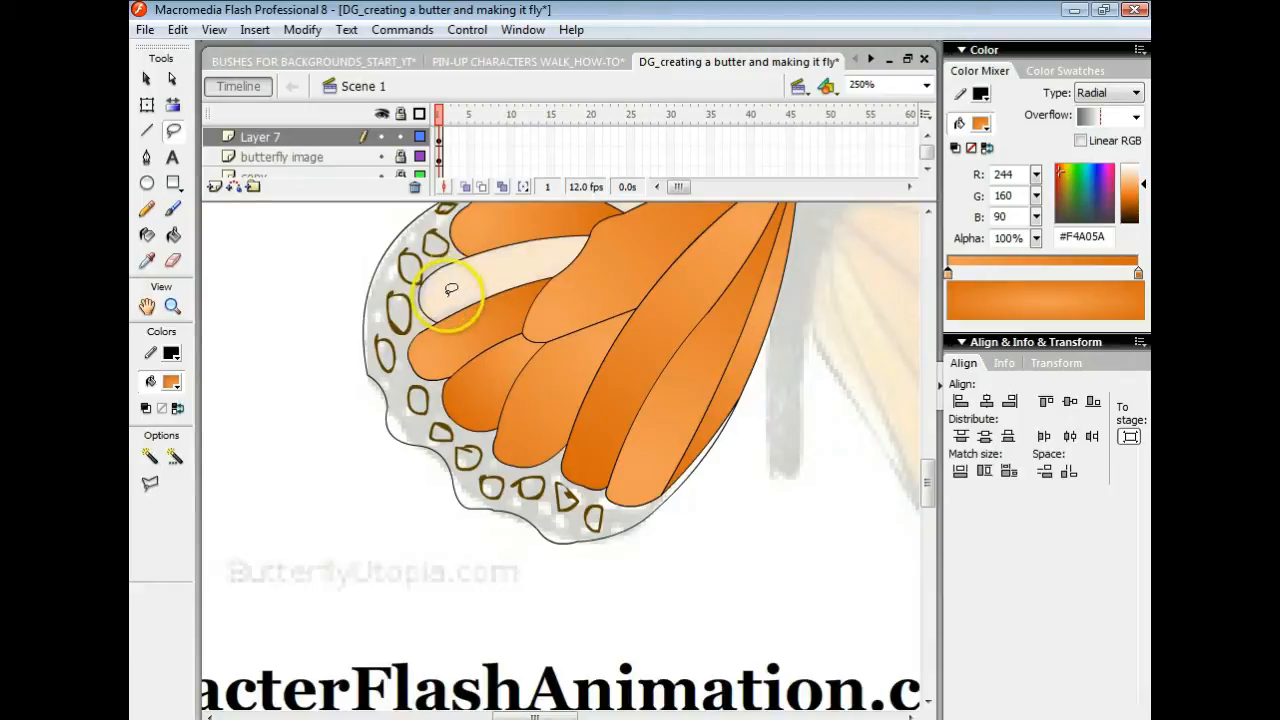
click(175, 237)
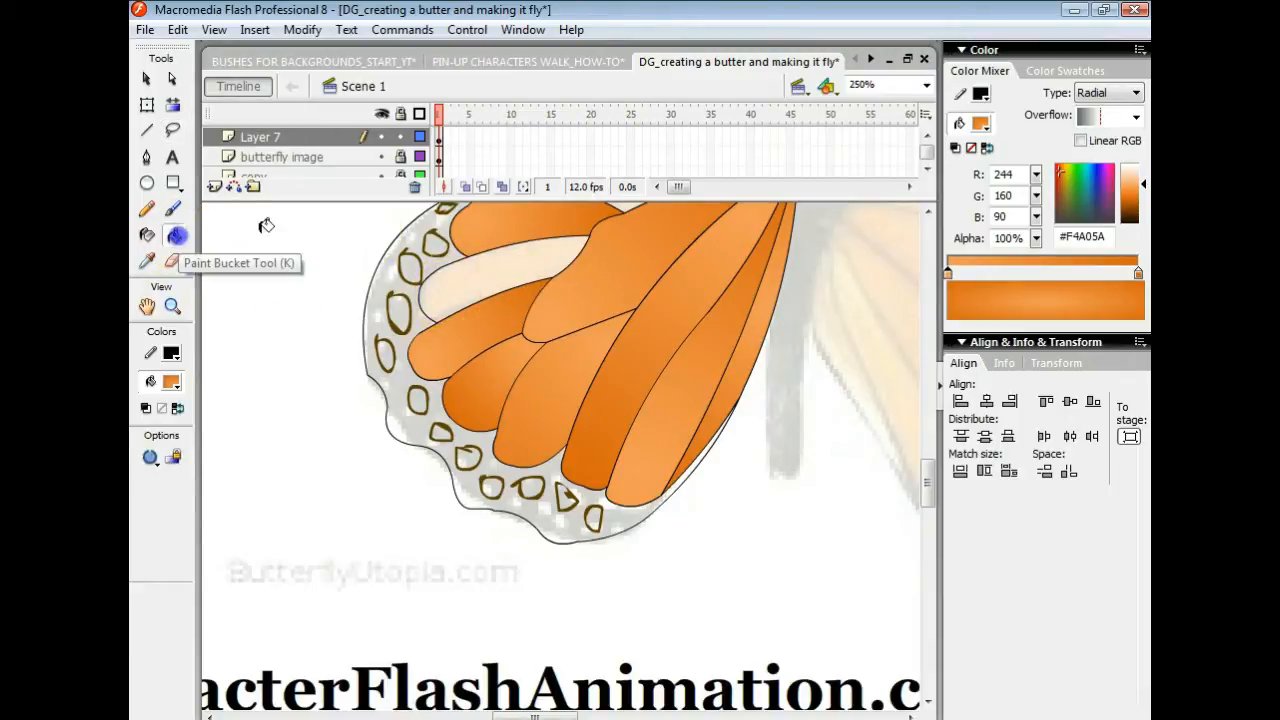
click(563, 251)
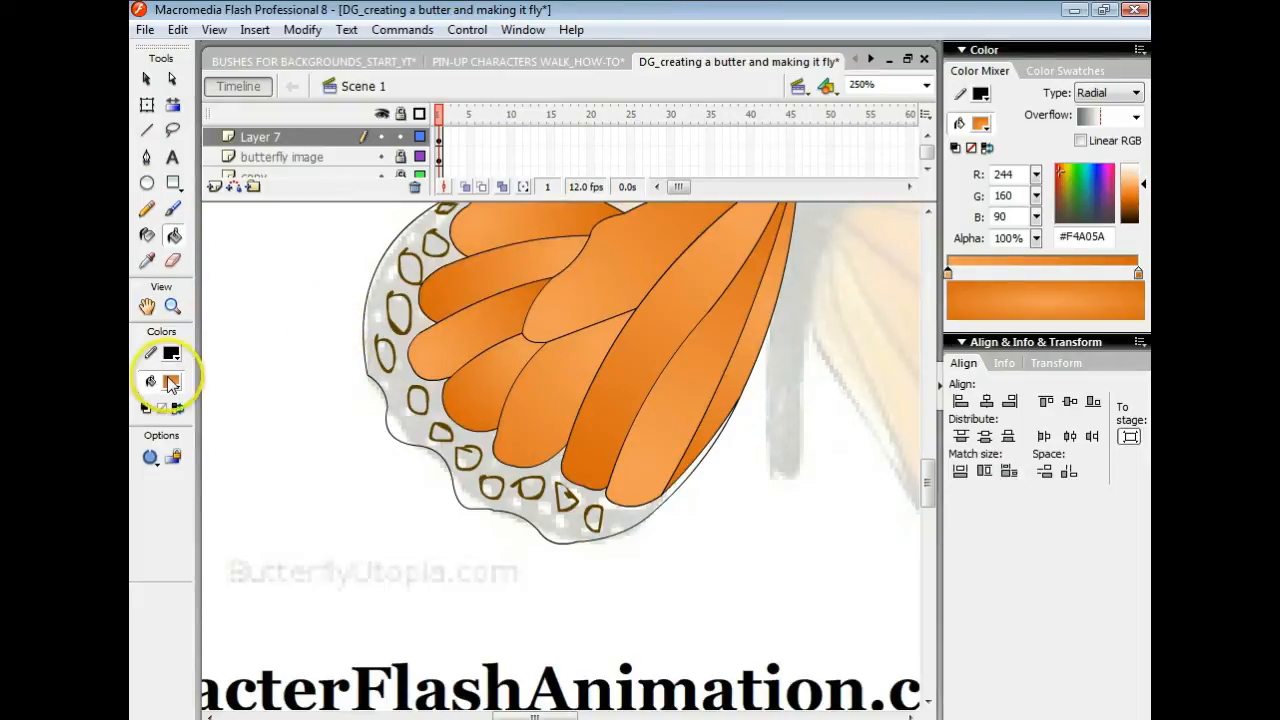
Step: Fill the border area of the lower left wing with solid black #000000
click(171, 381)
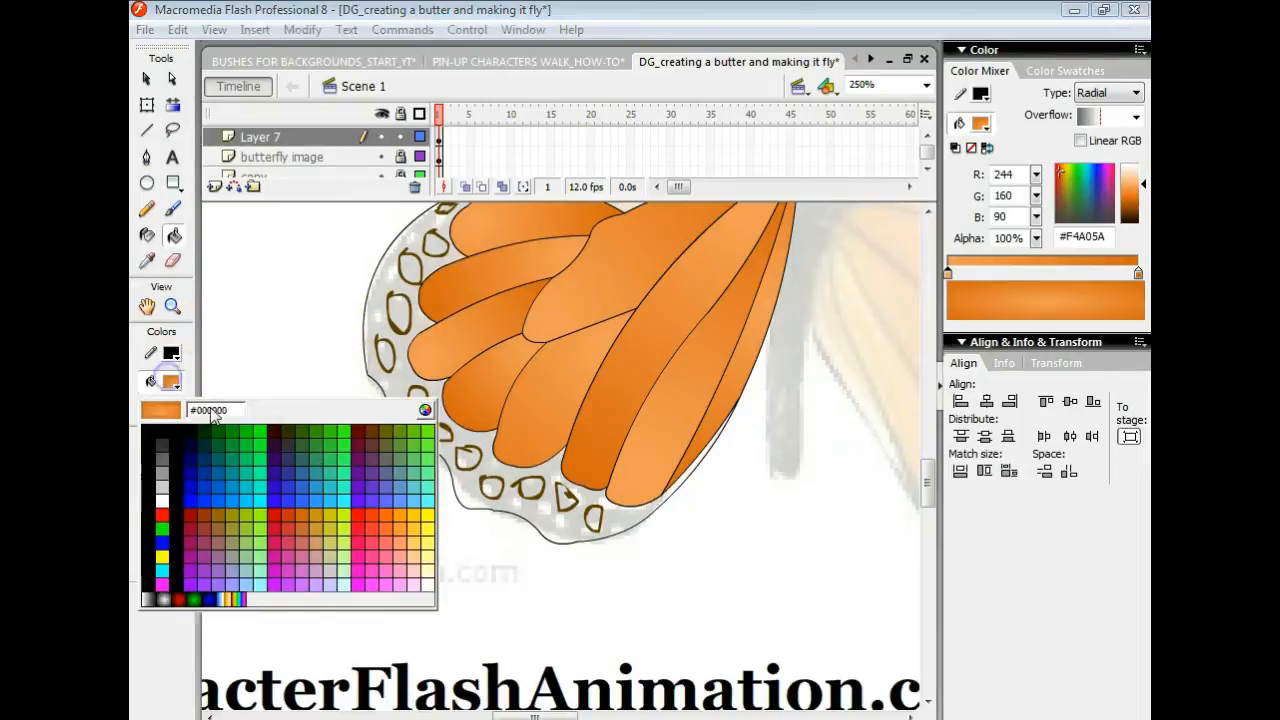
click(176, 455)
click(372, 312)
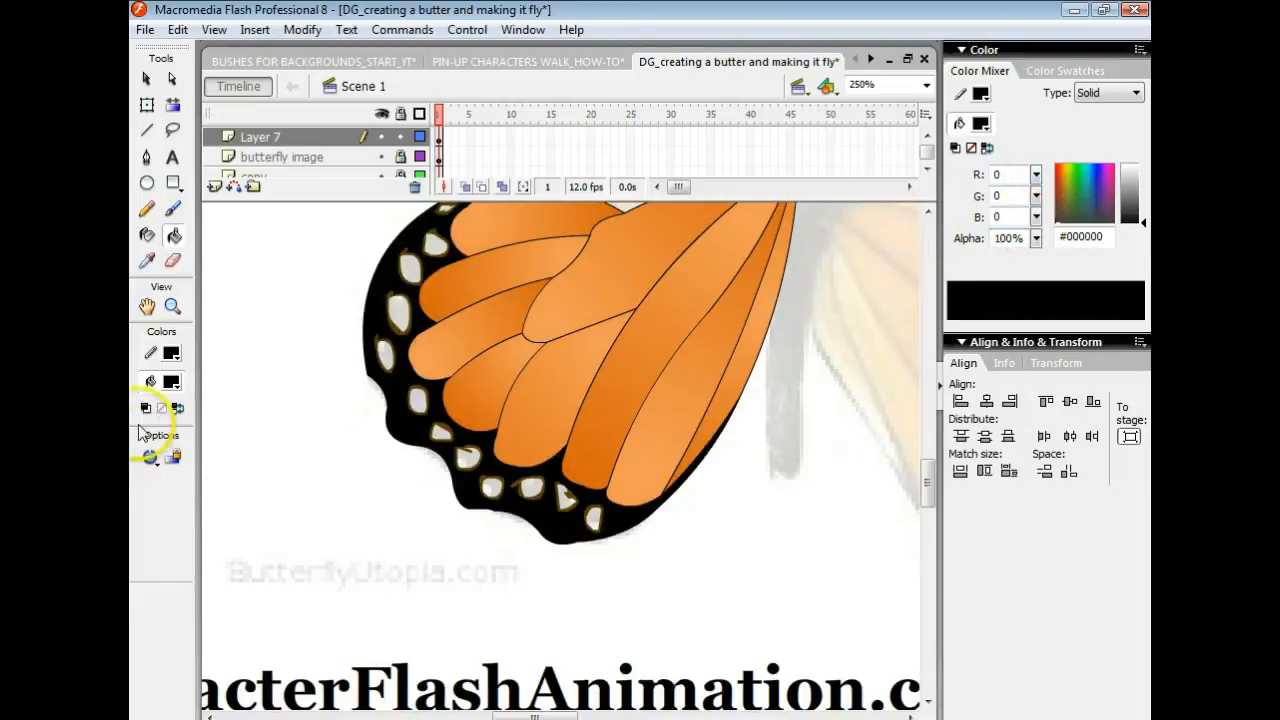
Step: Fill the small spots in the lower left wing's black border with white #FFFFFF
click(171, 381)
click(265, 375)
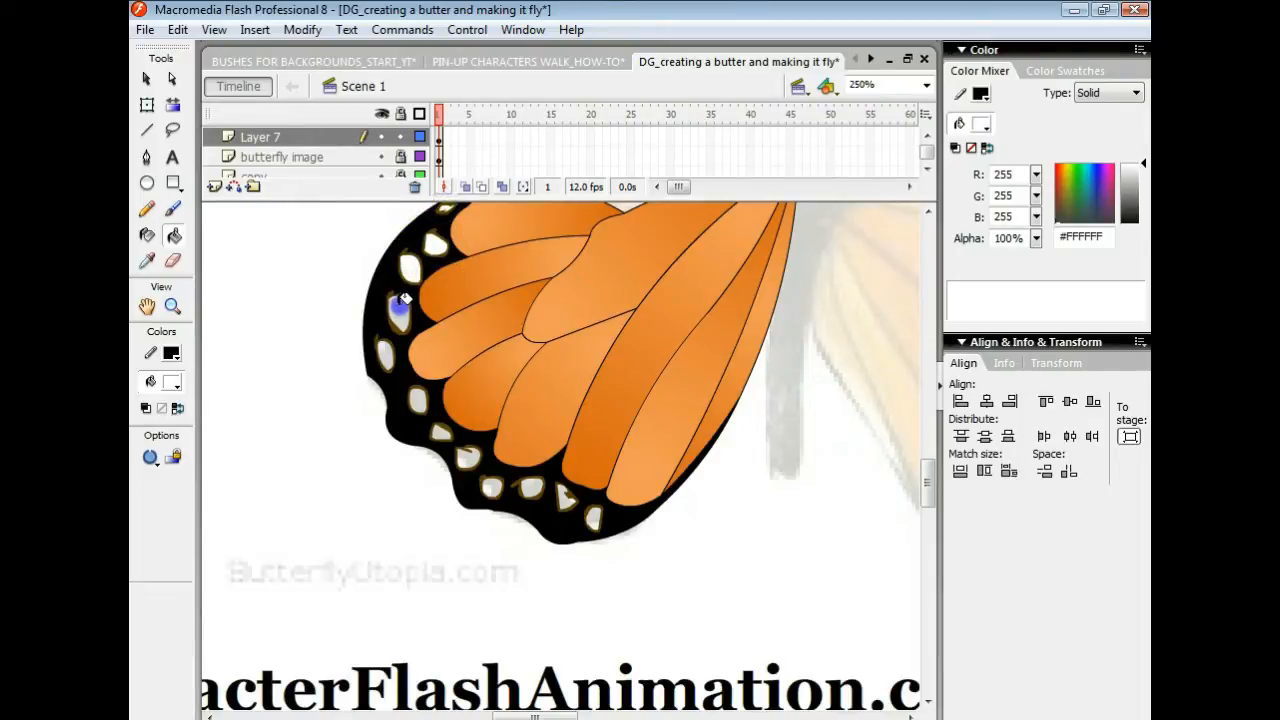
click(414, 398)
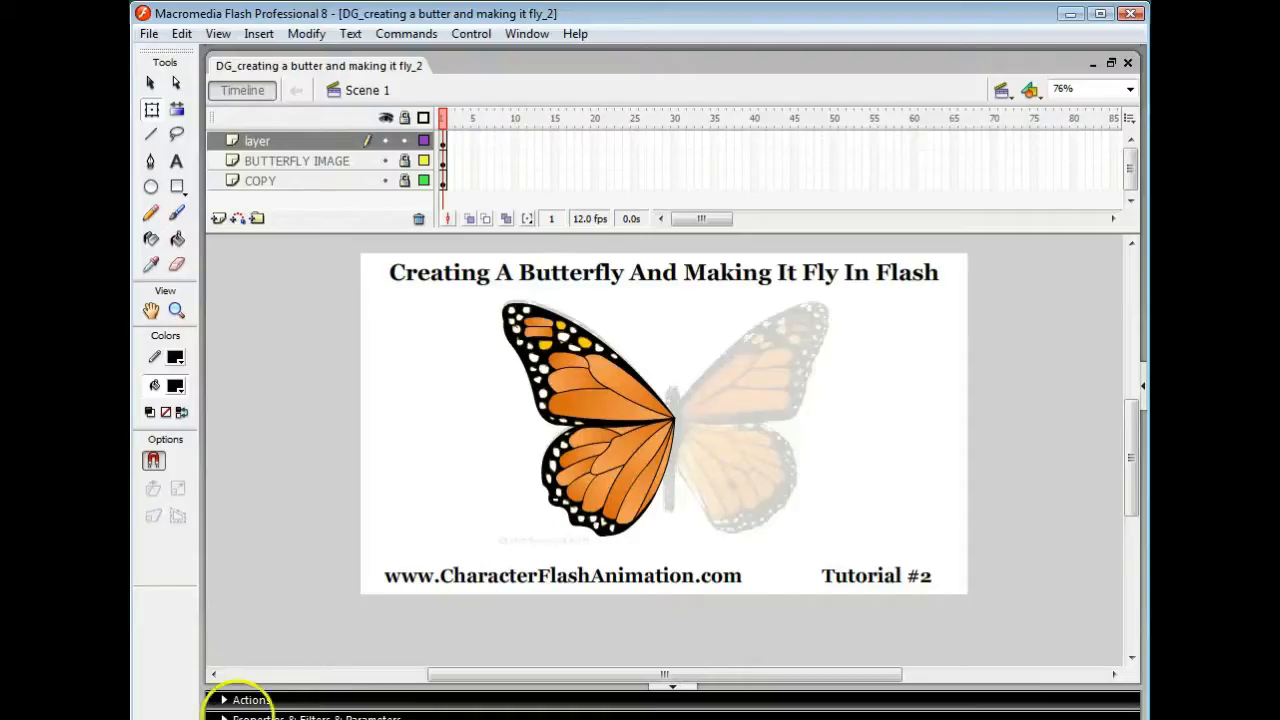
Step: Select the whole colored left wing artwork and group it
click(492, 291)
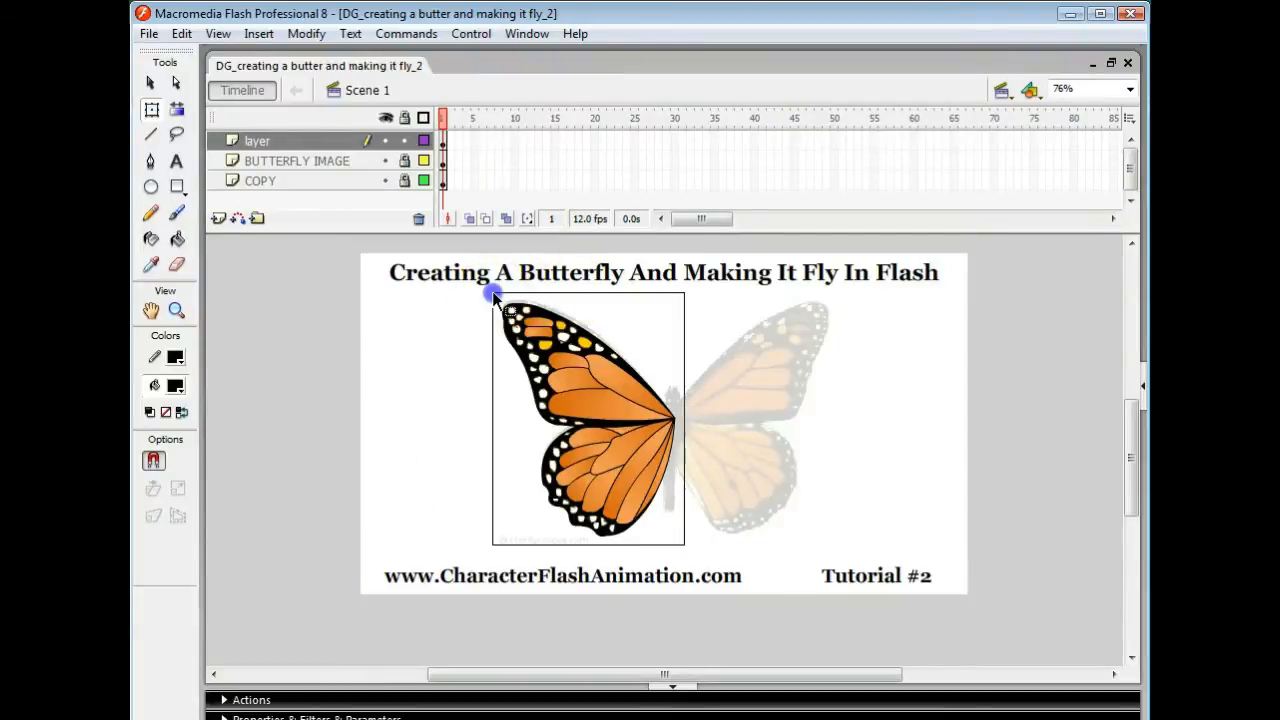
key(ctrl+b)
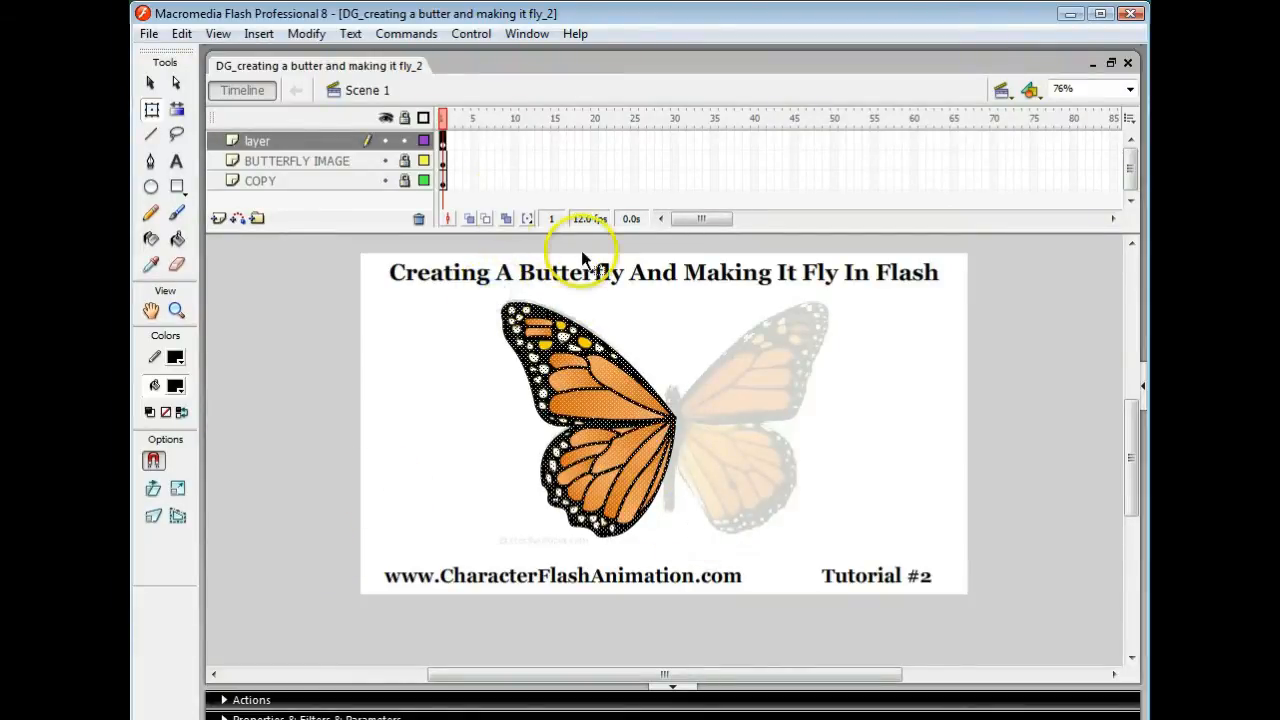
click(306, 33)
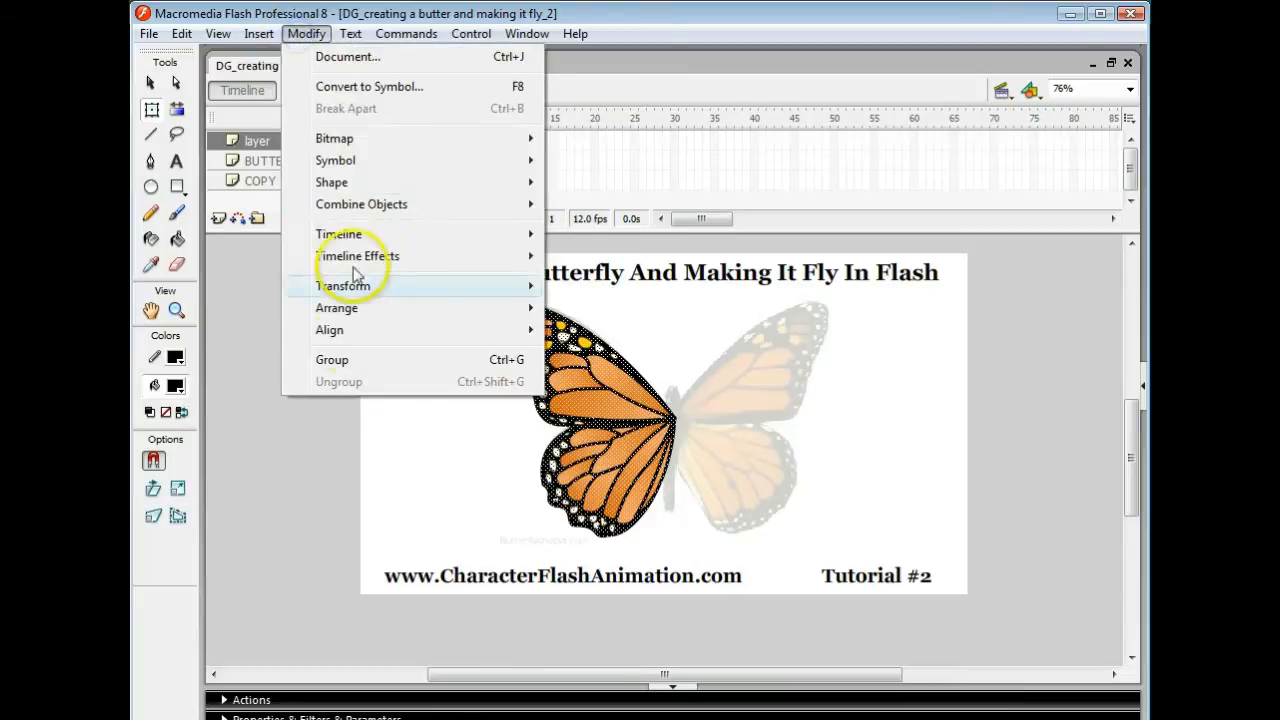
click(357, 362)
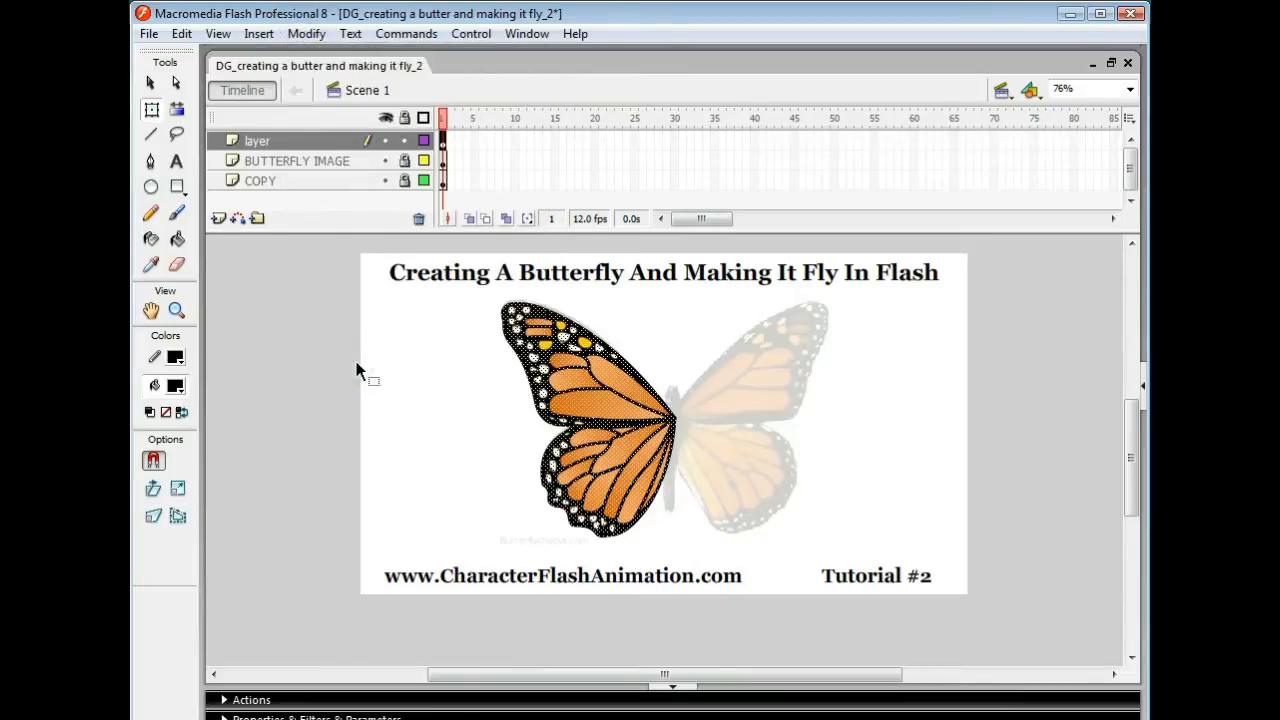
Step: Copy the grouped left wing and paste the duplicate in place over the original
click(571, 460)
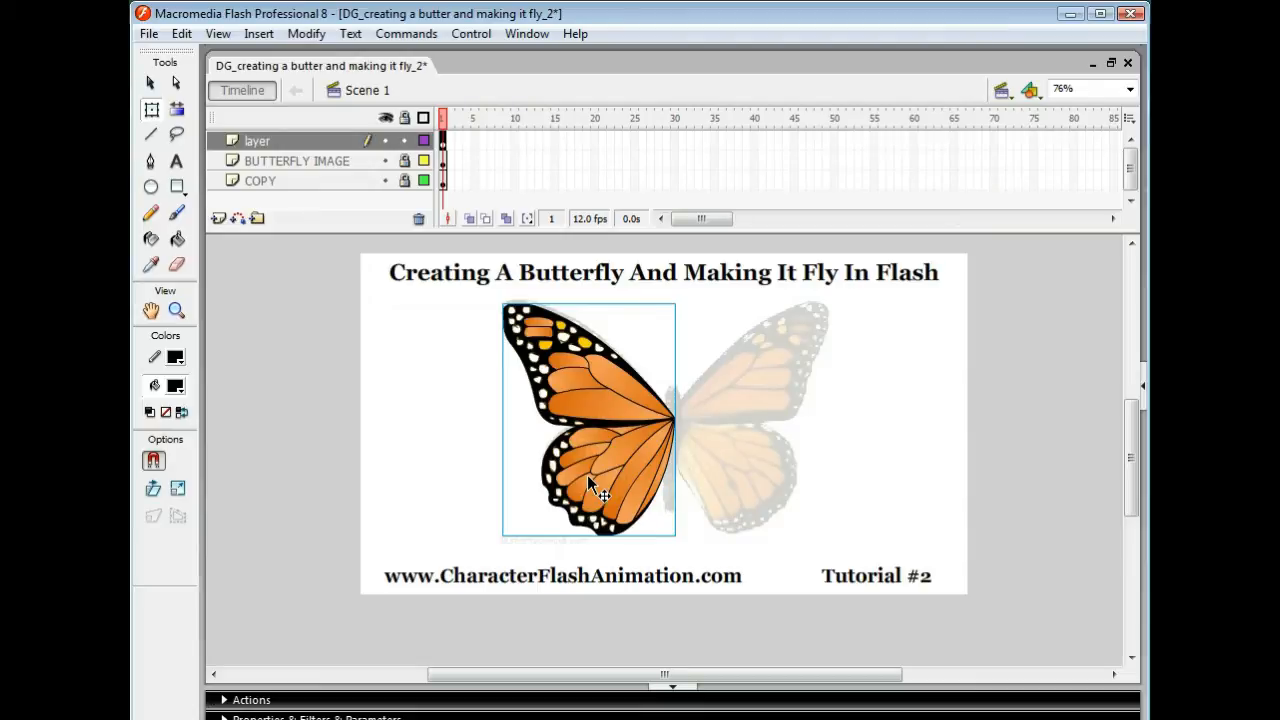
click(181, 33)
click(231, 137)
click(181, 33)
click(243, 174)
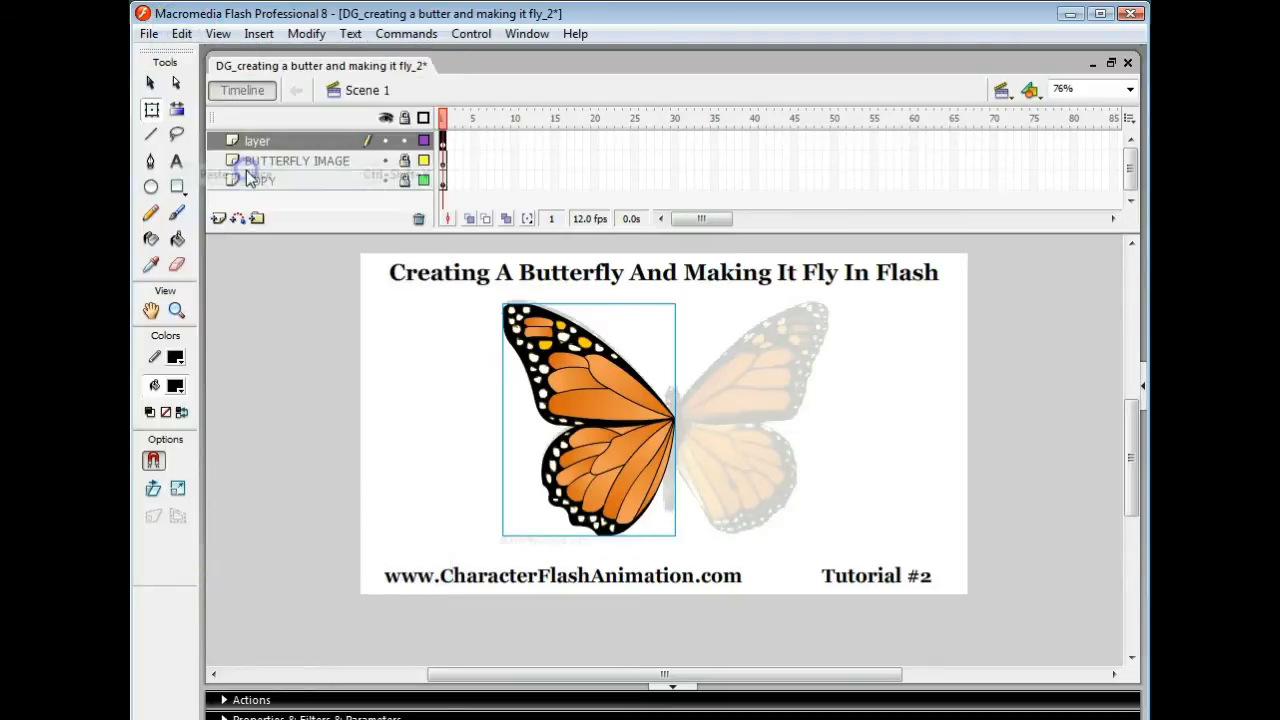
Step: Flip the pasted wing copy horizontally
click(300, 34)
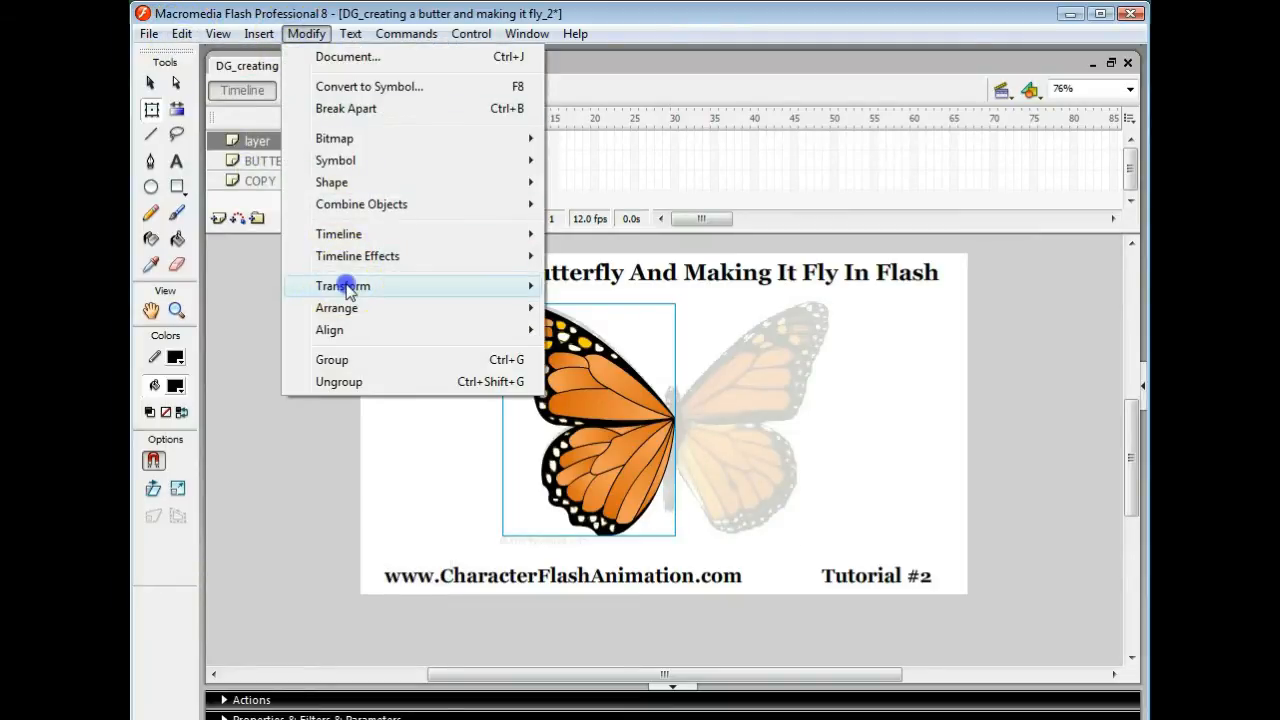
mouse_move(343, 286)
click(620, 501)
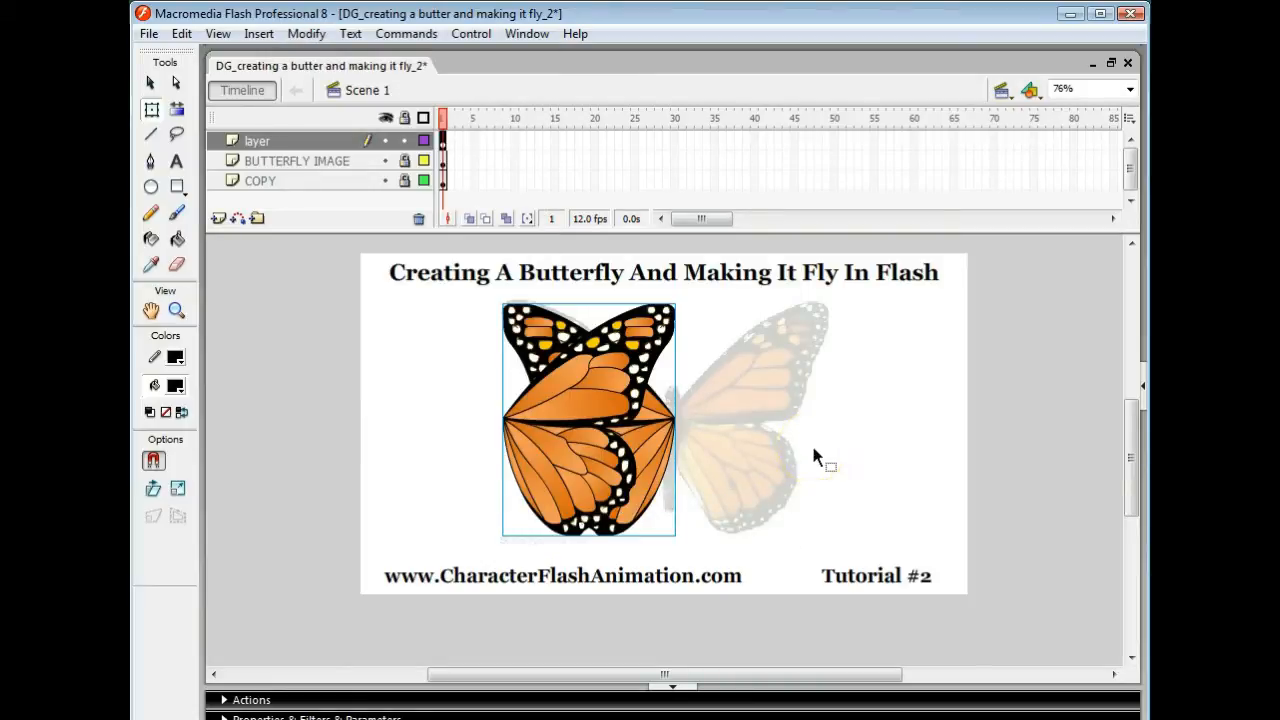
Step: Move the flipped wing horizontally to the right side of the body, leaving a narrow gap beside the left wing, and deselect it
key(shift+Right)
key(shift+Right)
key(shift+Right)
key(shift+Right)
key(shift+Right)
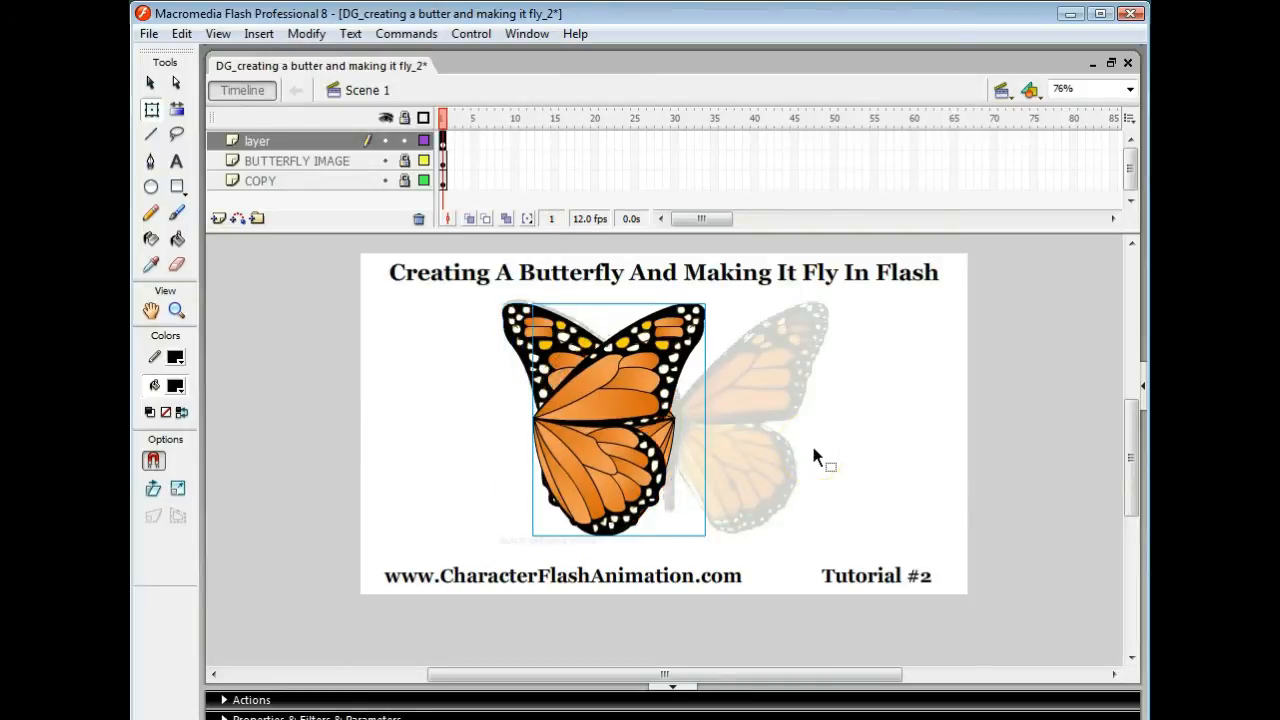
key(shift+Right)
key(shift+Right)
key(shift+Right)
key(shift+Right)
key(shift+Right)
key(shift+Right)
key(shift+Right)
key(shift+Right)
key(shift+Right)
key(shift+Right)
key(shift+Right)
key(shift+Right)
key(shift+Right)
key(shift+Right)
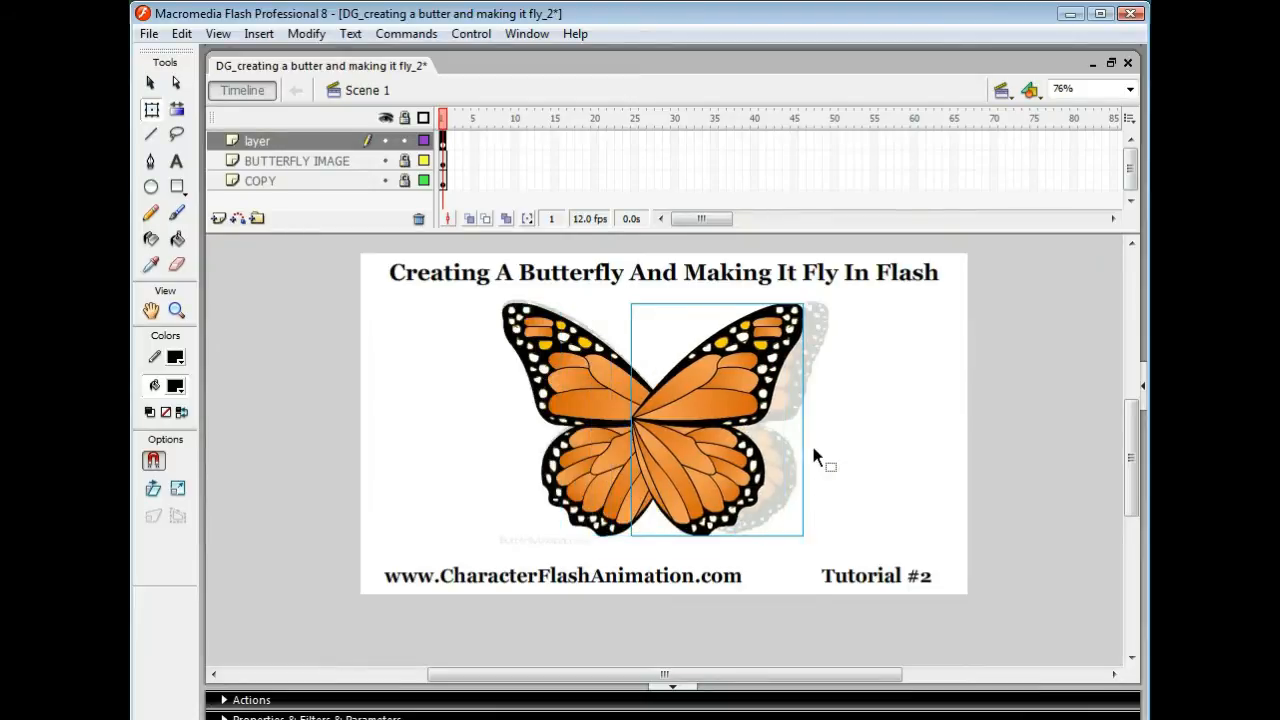
key(shift+Right)
key(shift+Right)
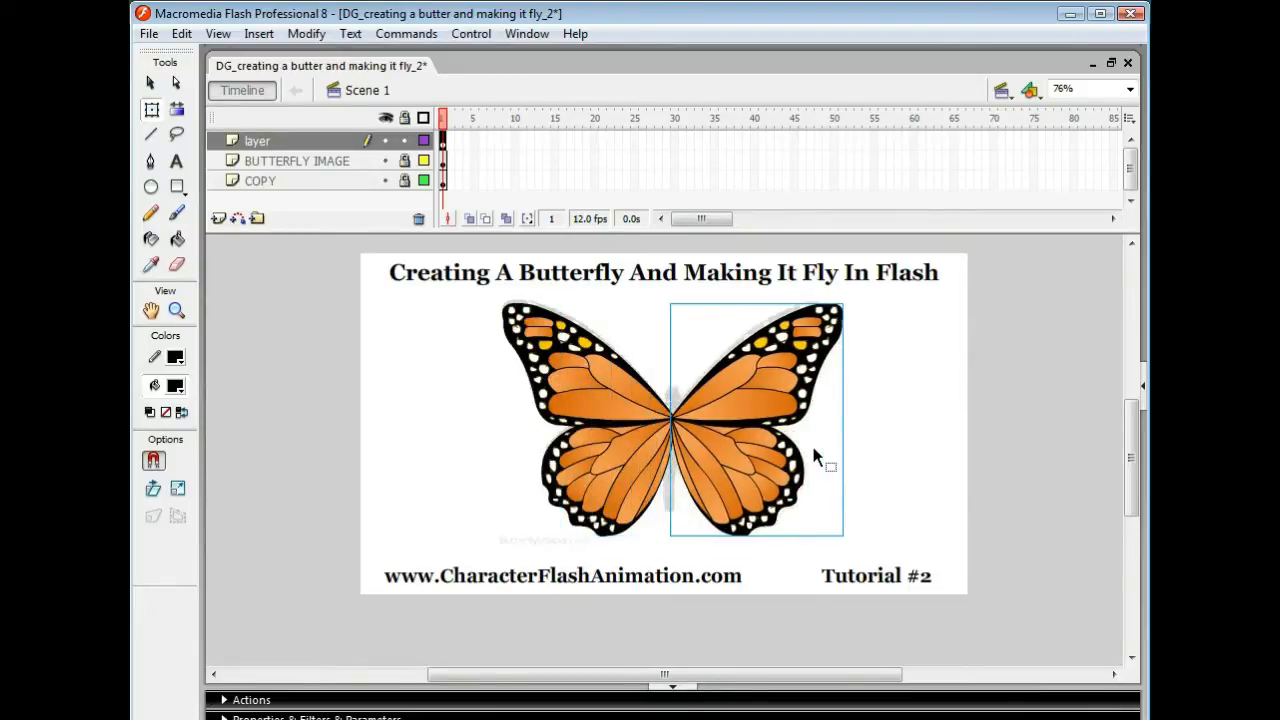
key(shift+Right)
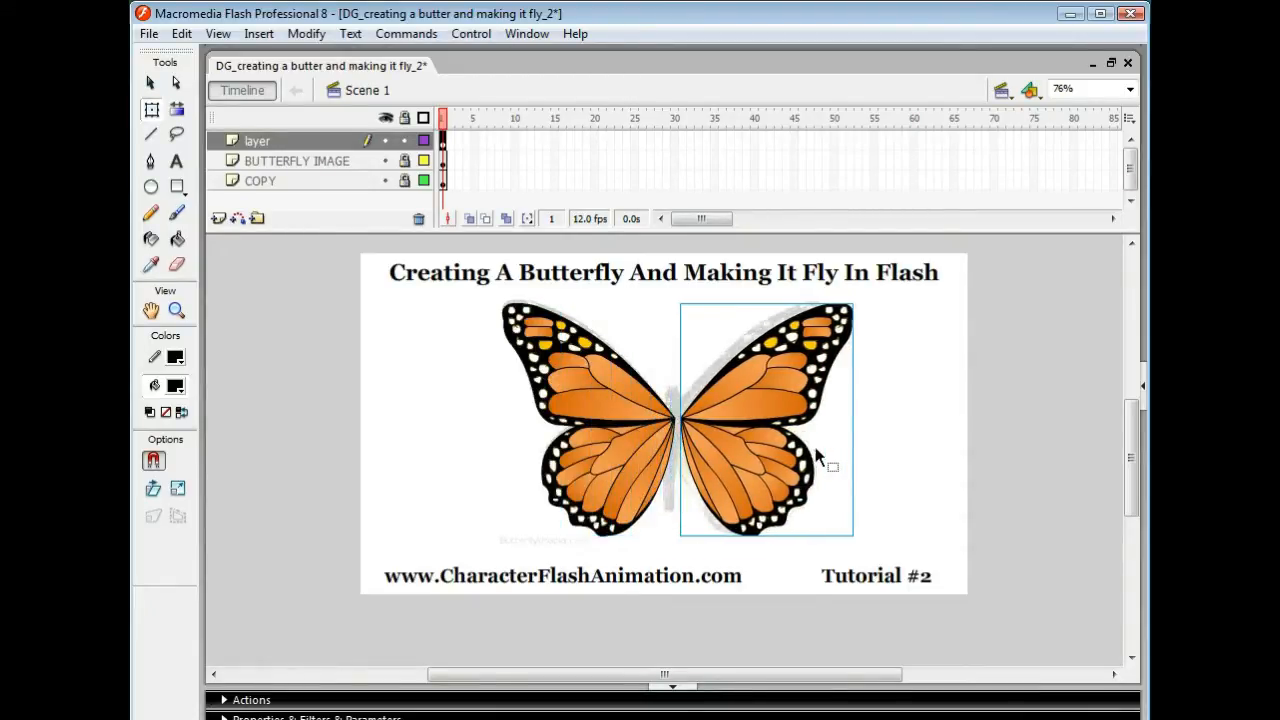
click(905, 391)
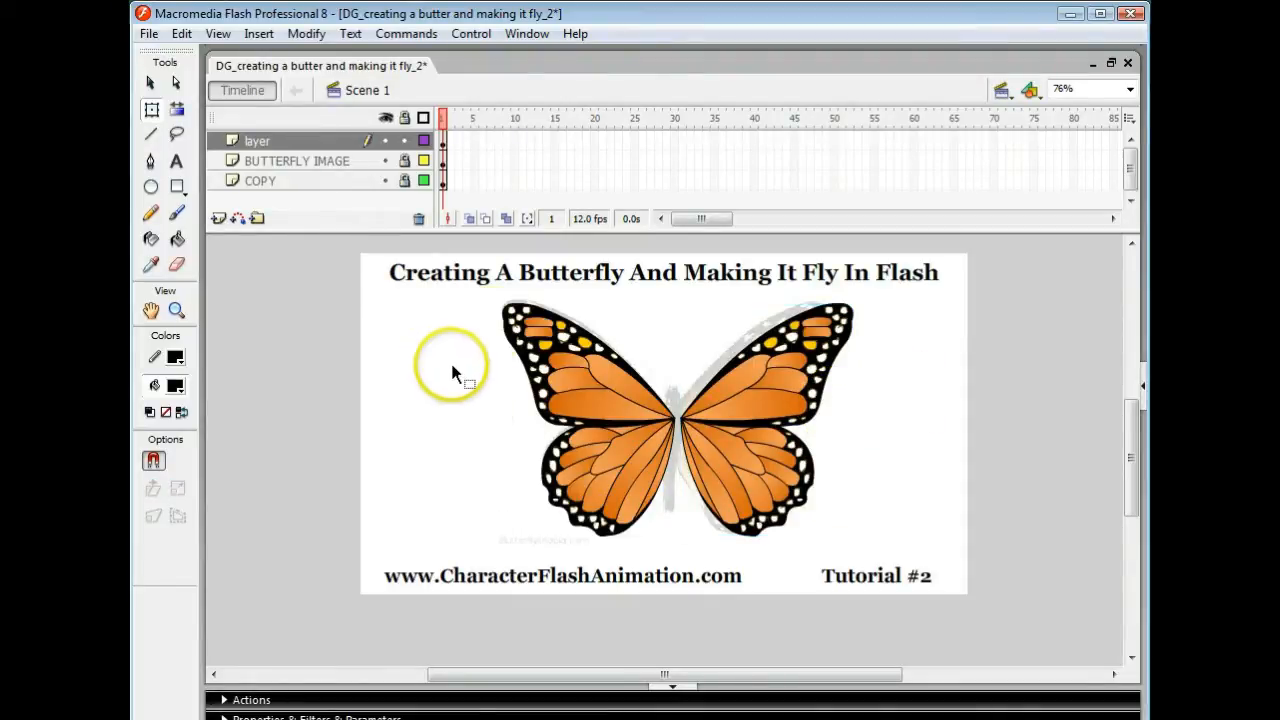
Step: Rename the layer holding the wing artwork as "wings"
double_click(256, 143)
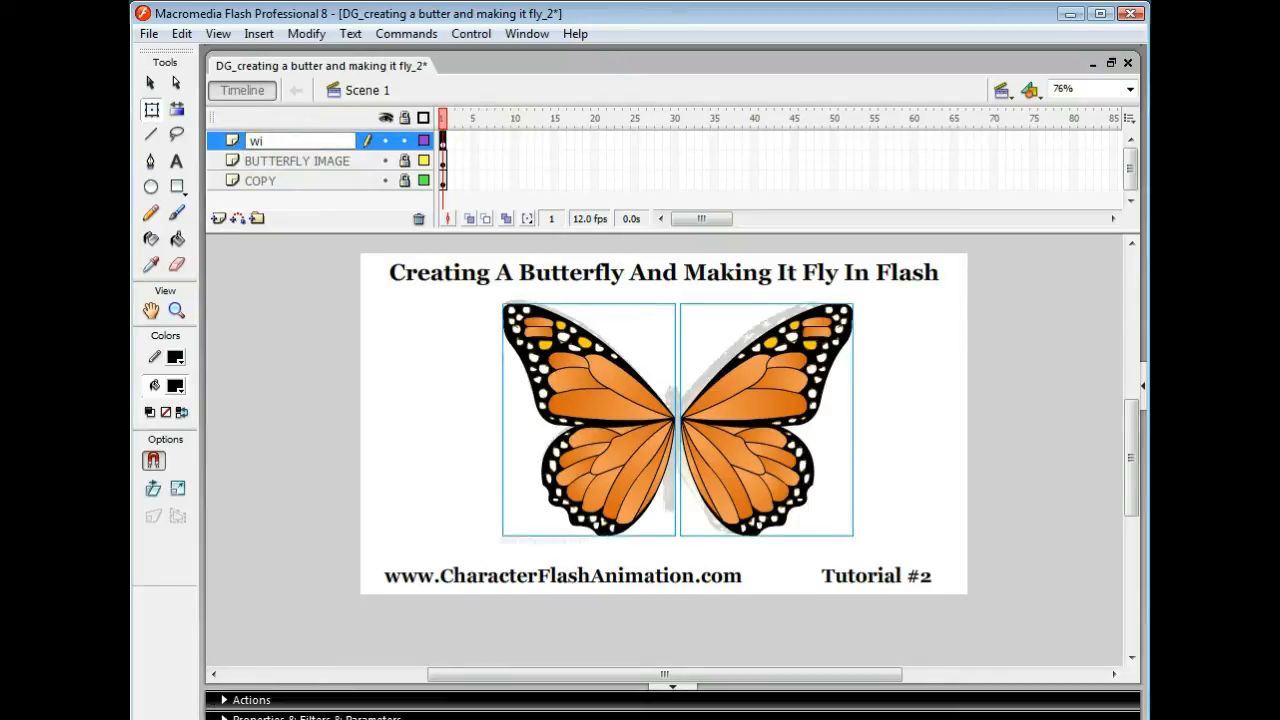
text(wings)
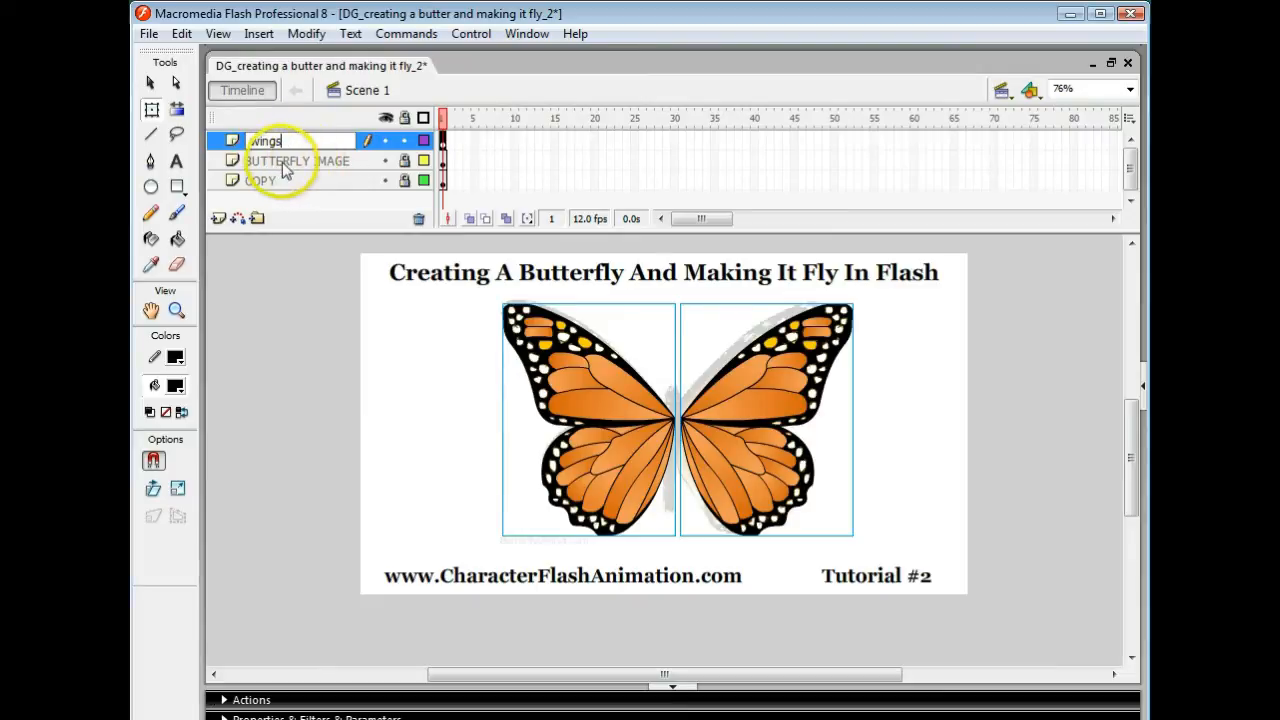
key(Return)
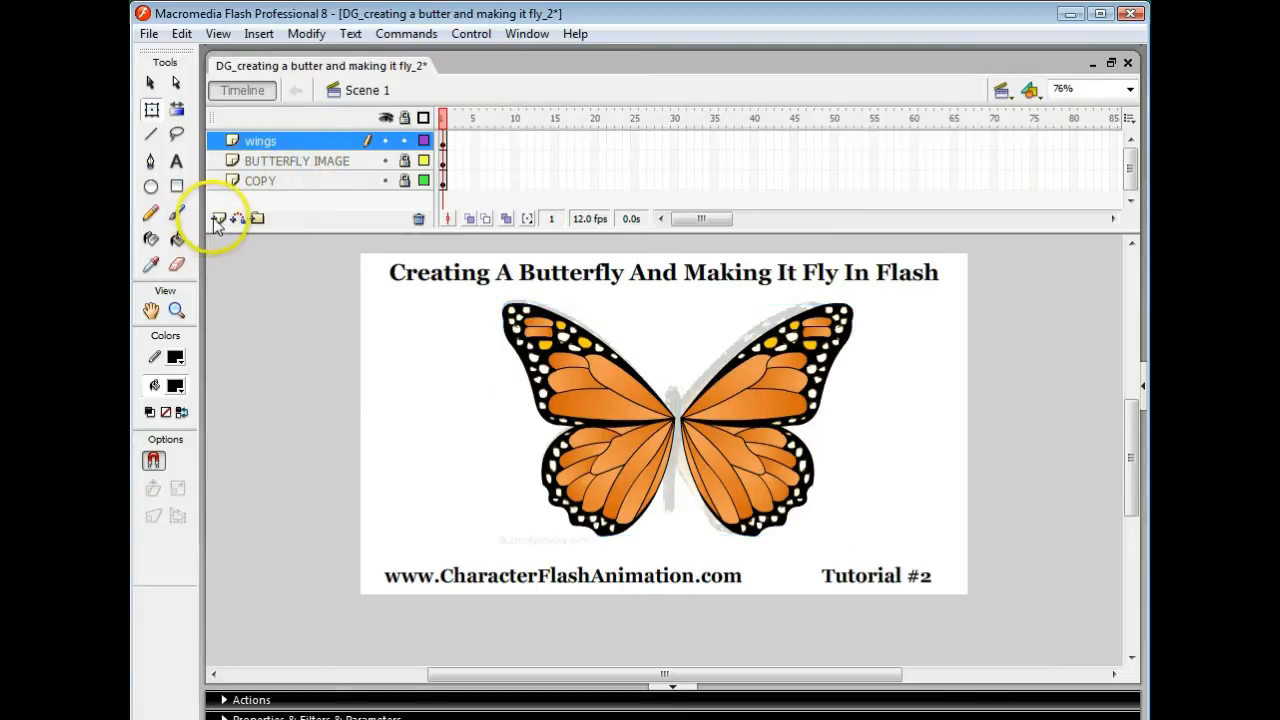
Step: Insert a new layer directly above BUTTERFLY IMAGE and name it "body"
click(284, 163)
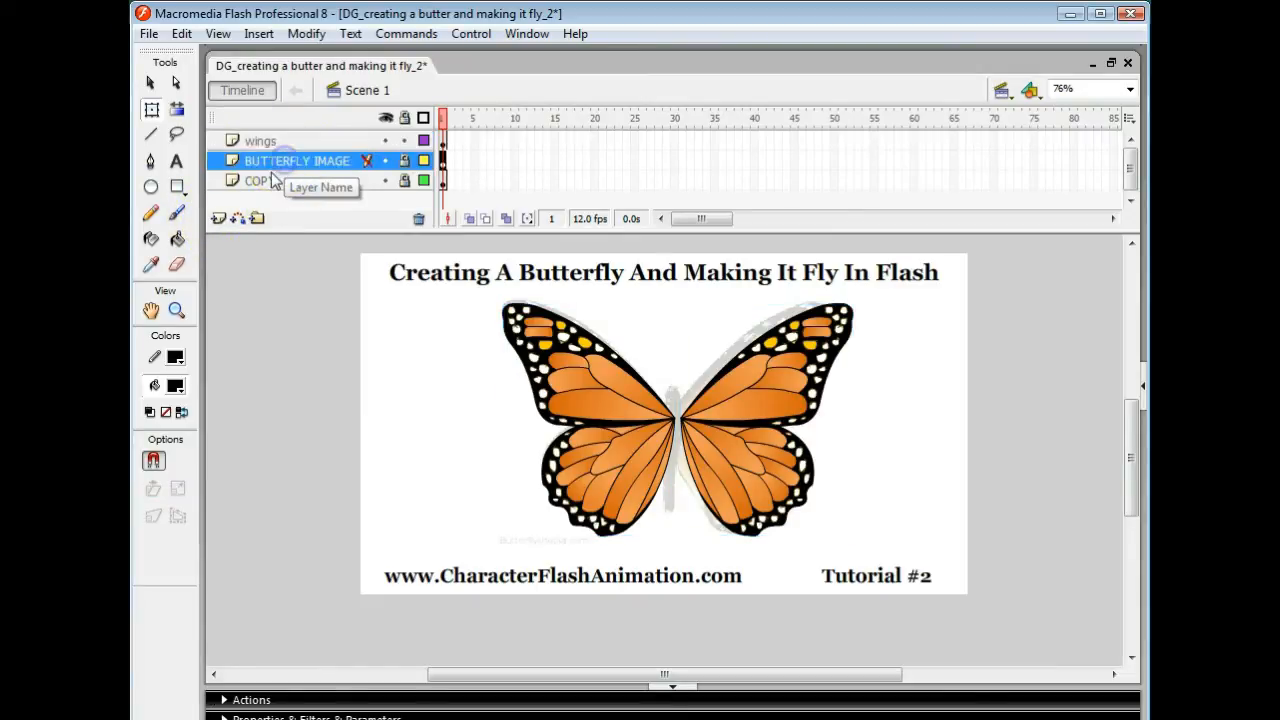
click(219, 219)
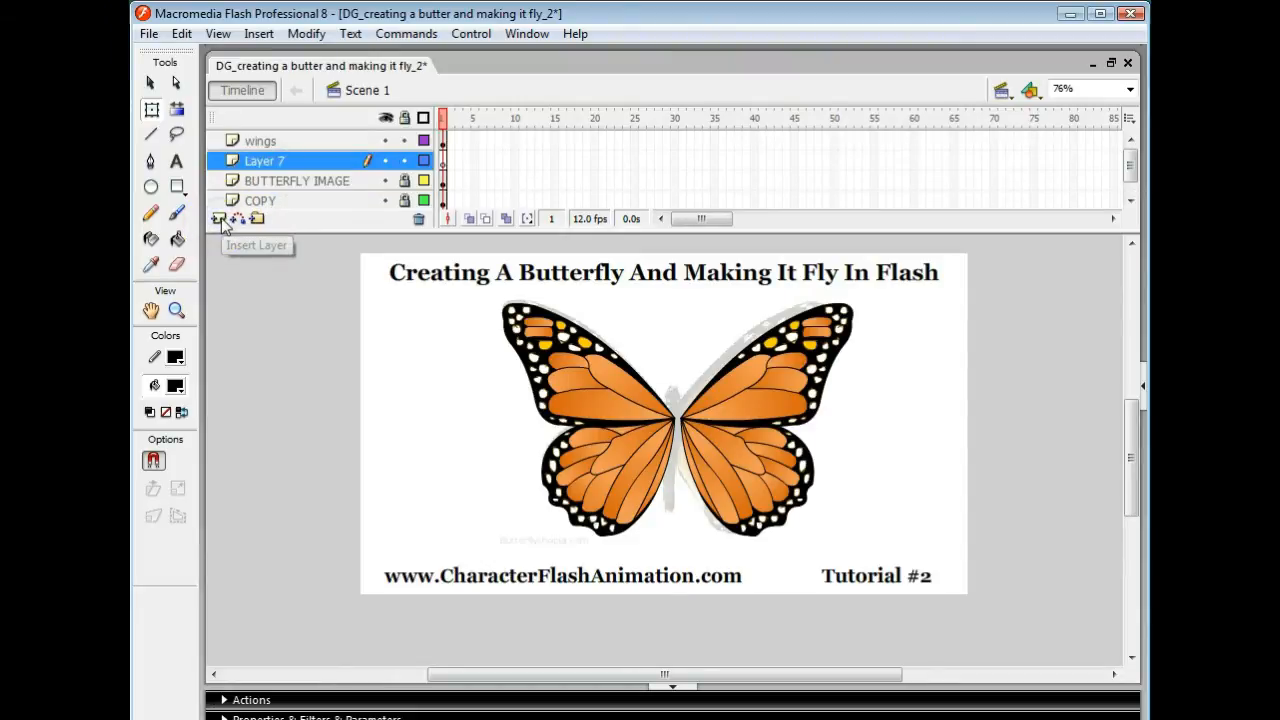
double_click(264, 163)
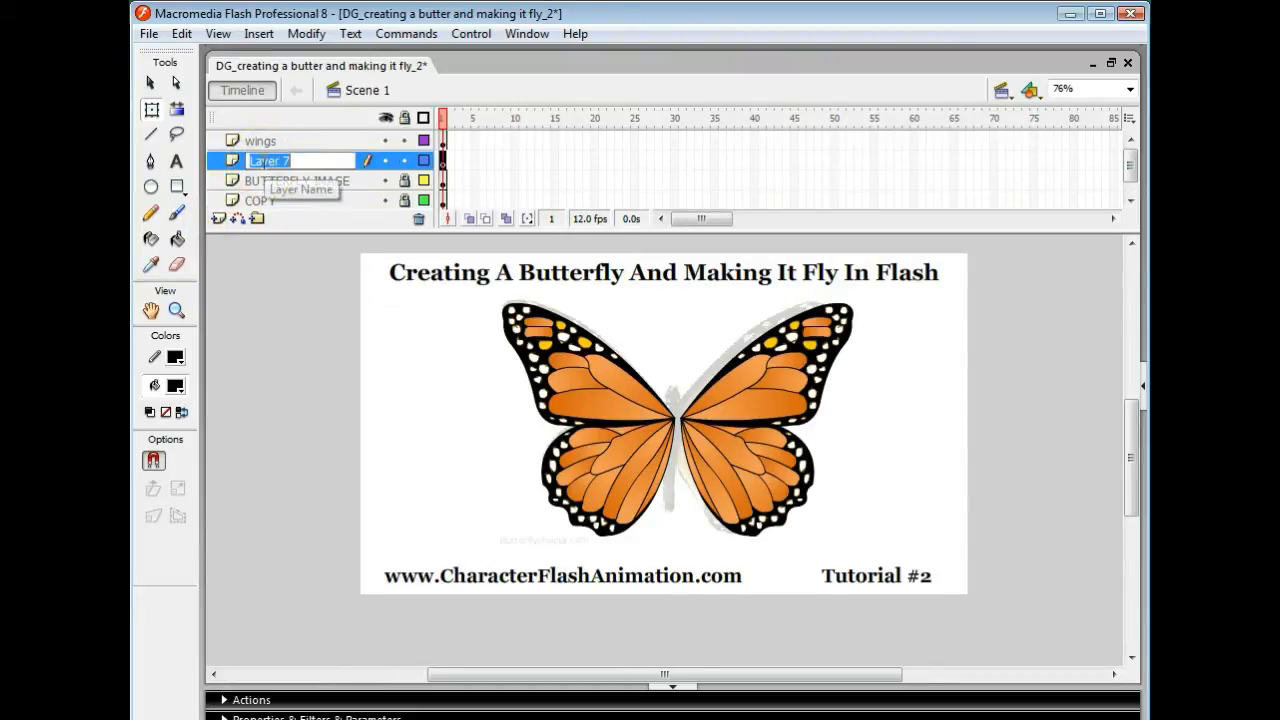
text(b)
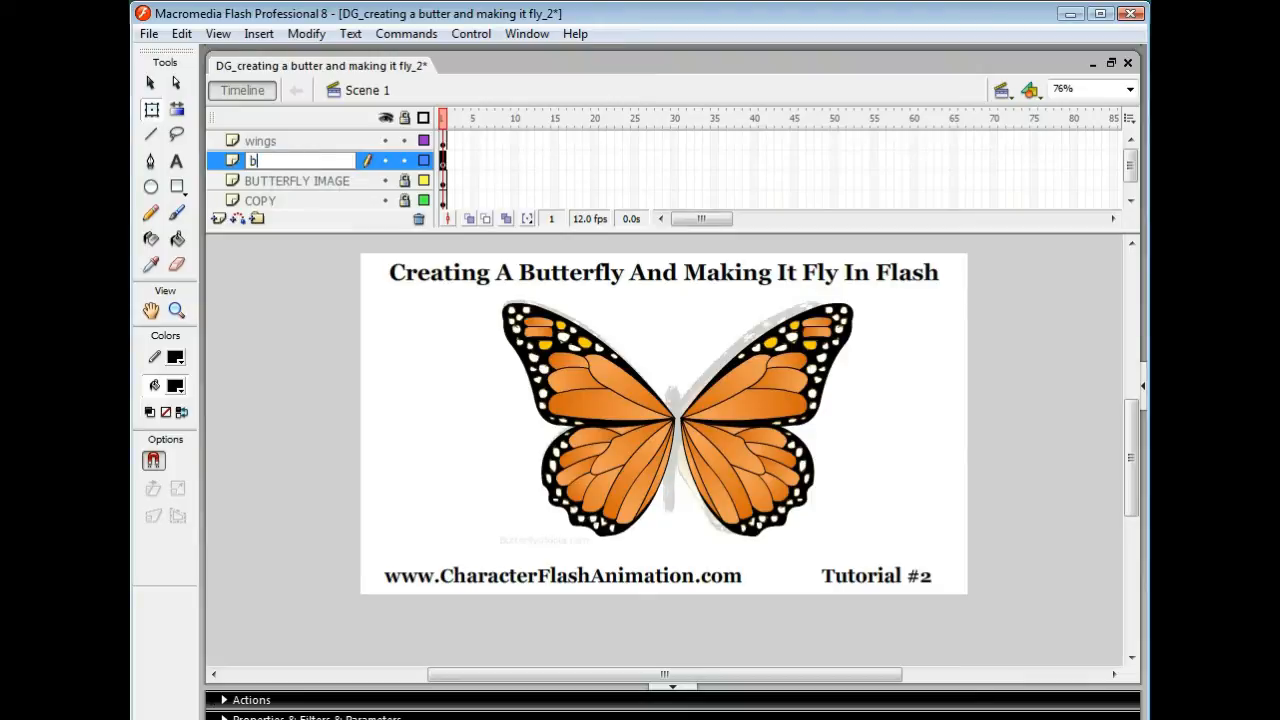
text(ody)
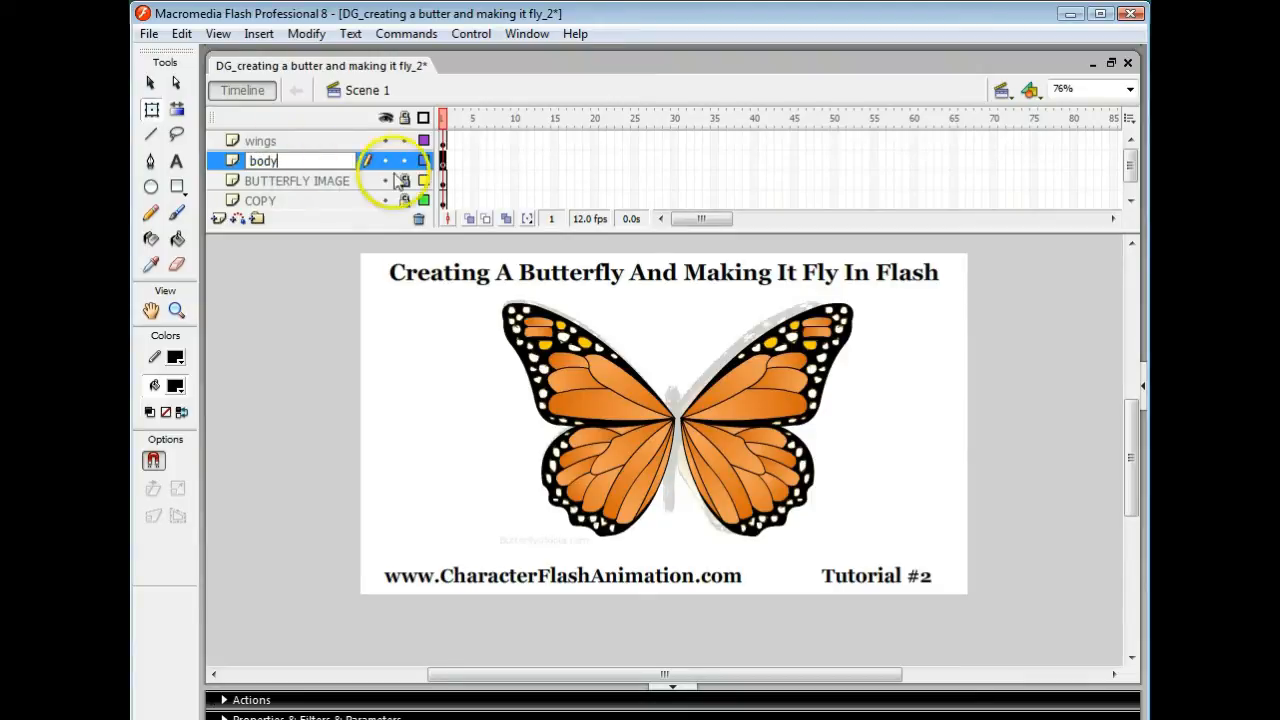
key(Return)
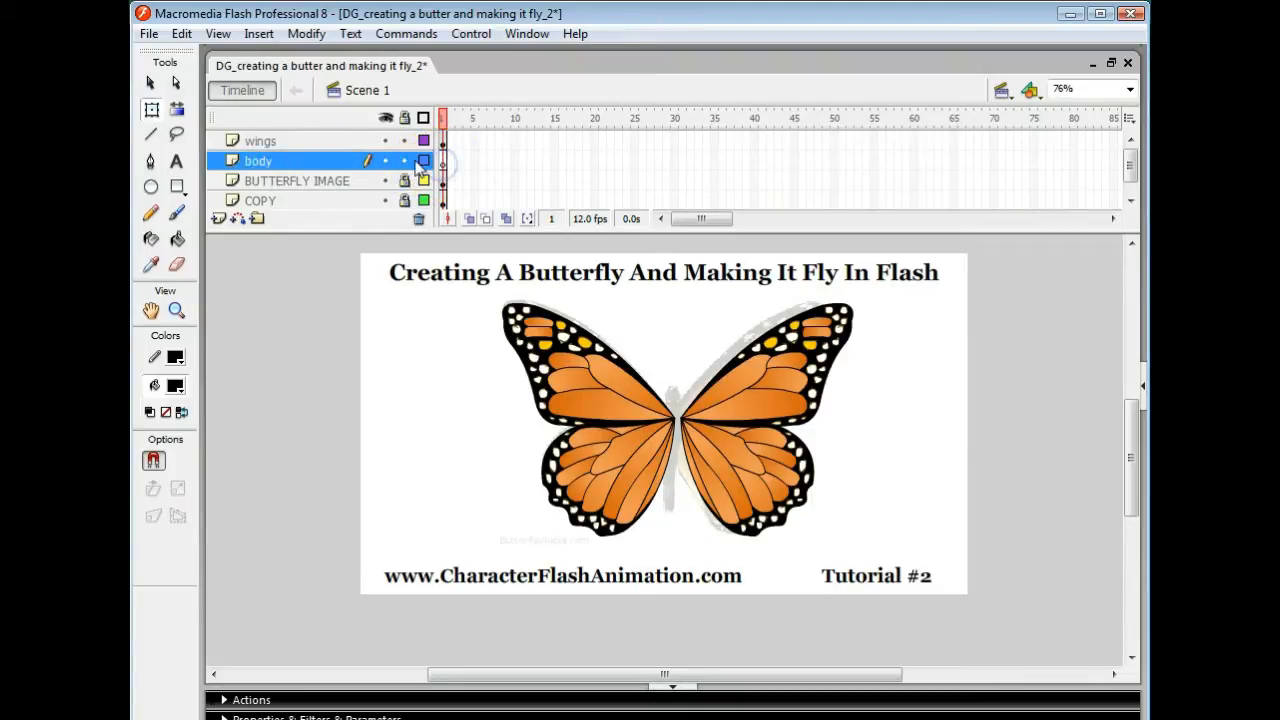
Step: Hide the wings layer and draw a tall, narrow black oval over the upper body of the faded reference butterfly
click(385, 141)
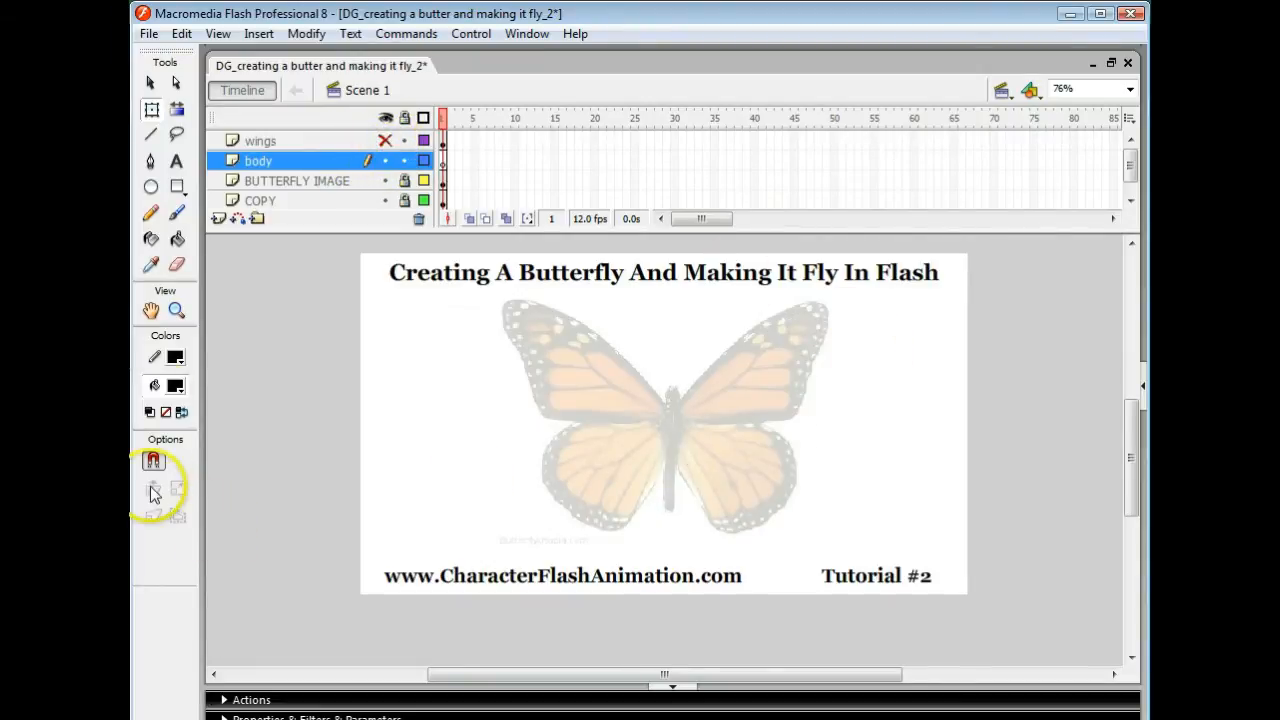
click(176, 311)
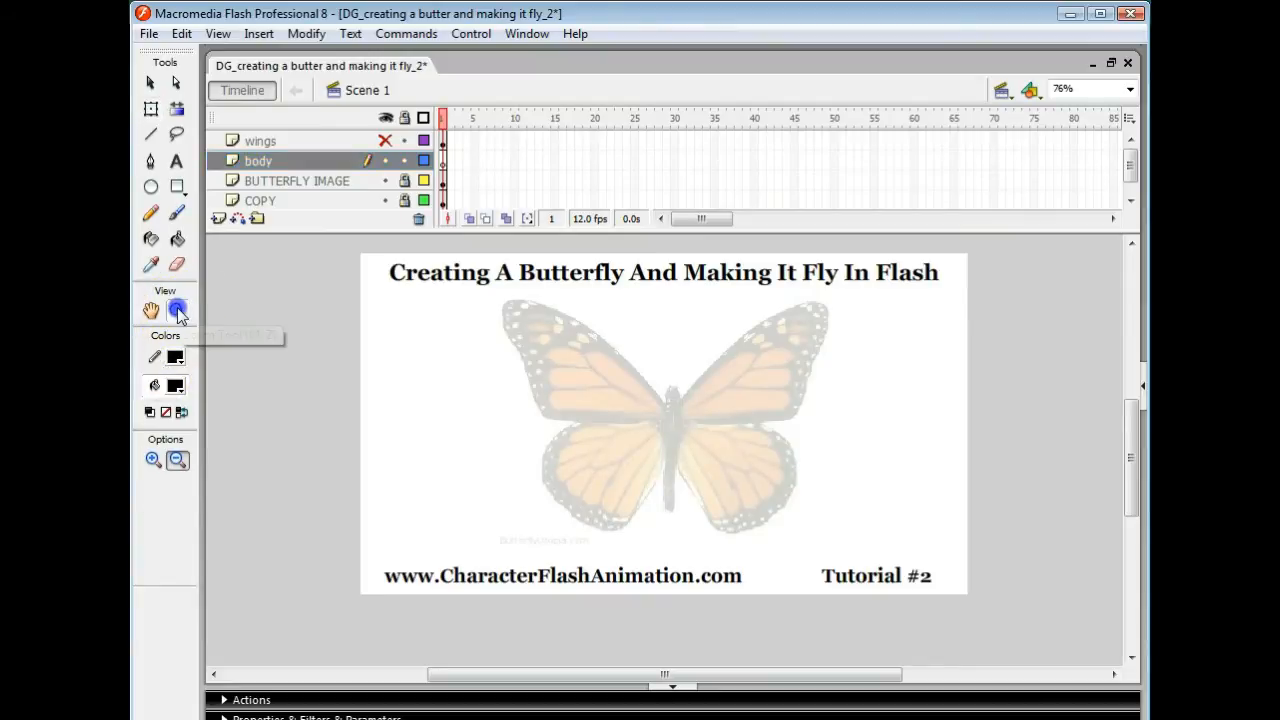
click(153, 460)
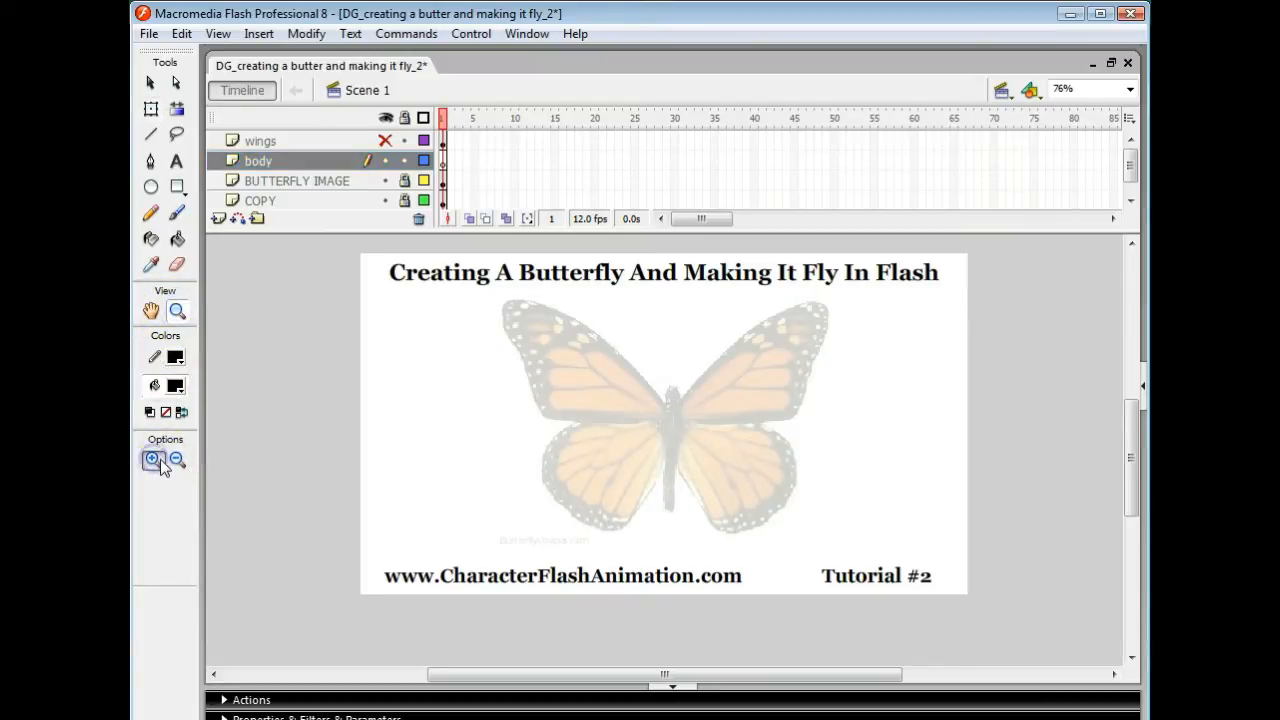
click(668, 427)
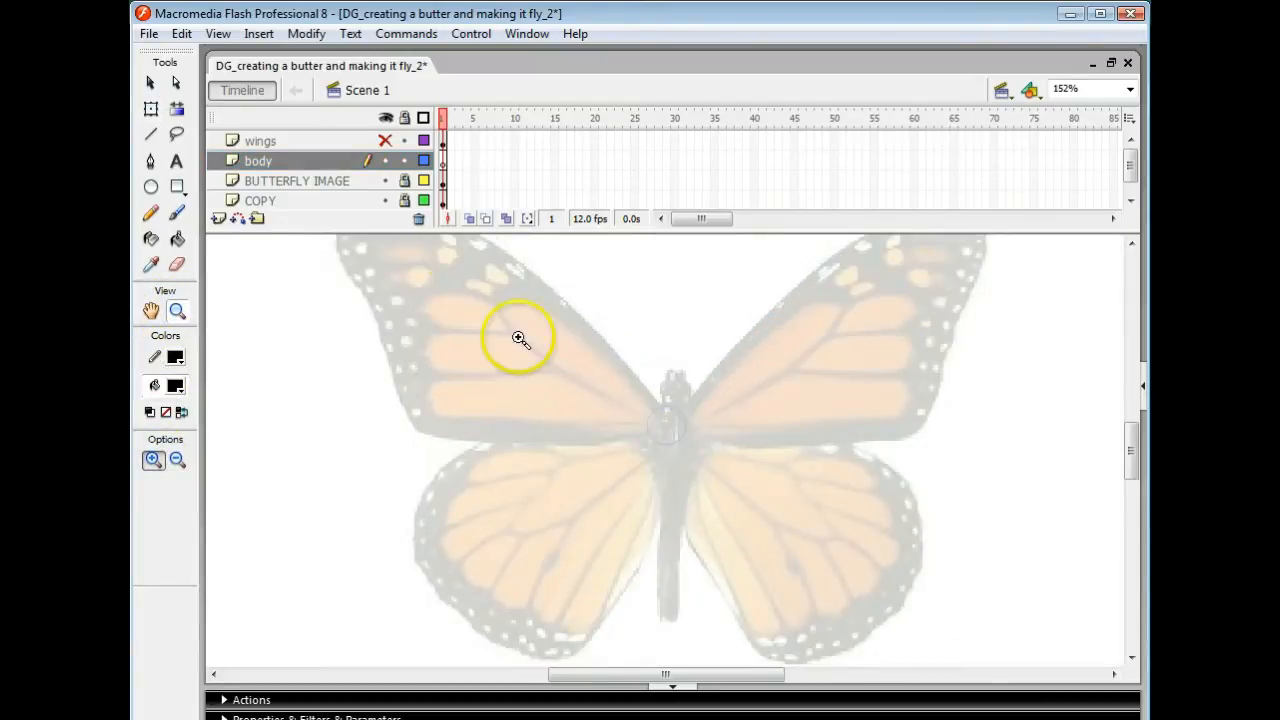
click(148, 189)
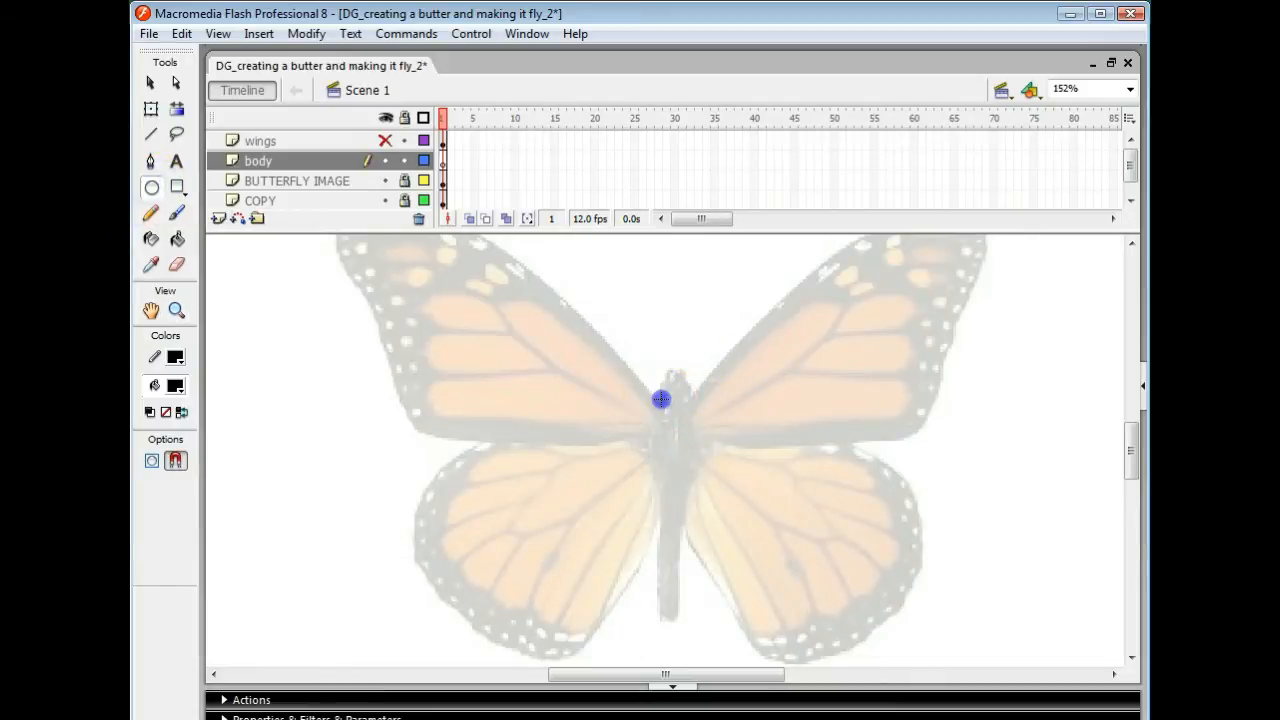
drag(659, 451, 690, 528)
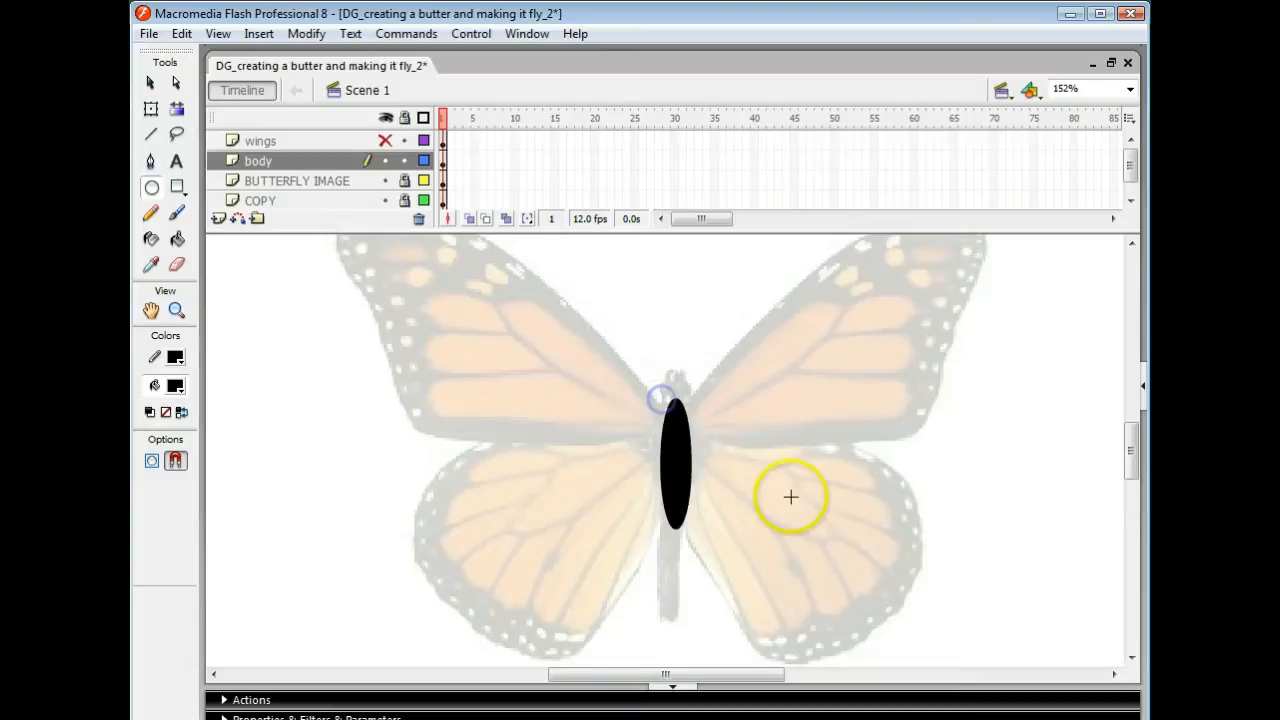
Step: Delete the oval's black fill, keeping only its outline
key(v)
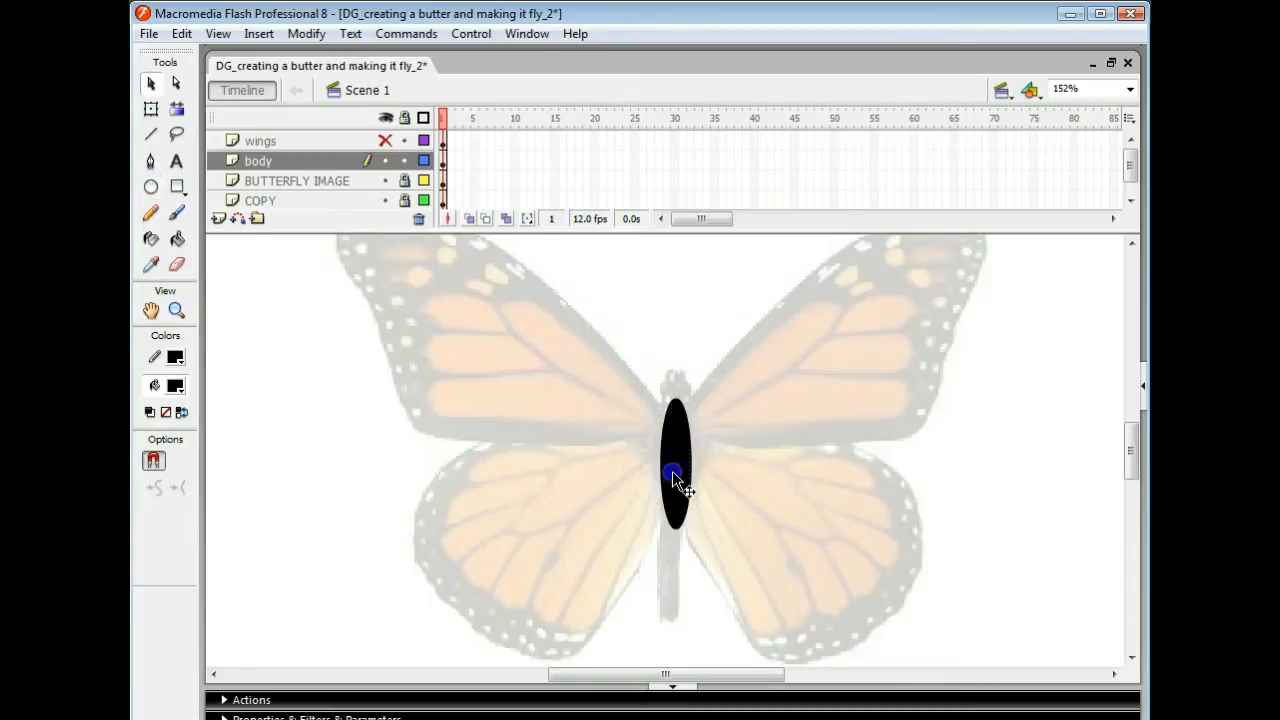
click(672, 471)
key(Delete)
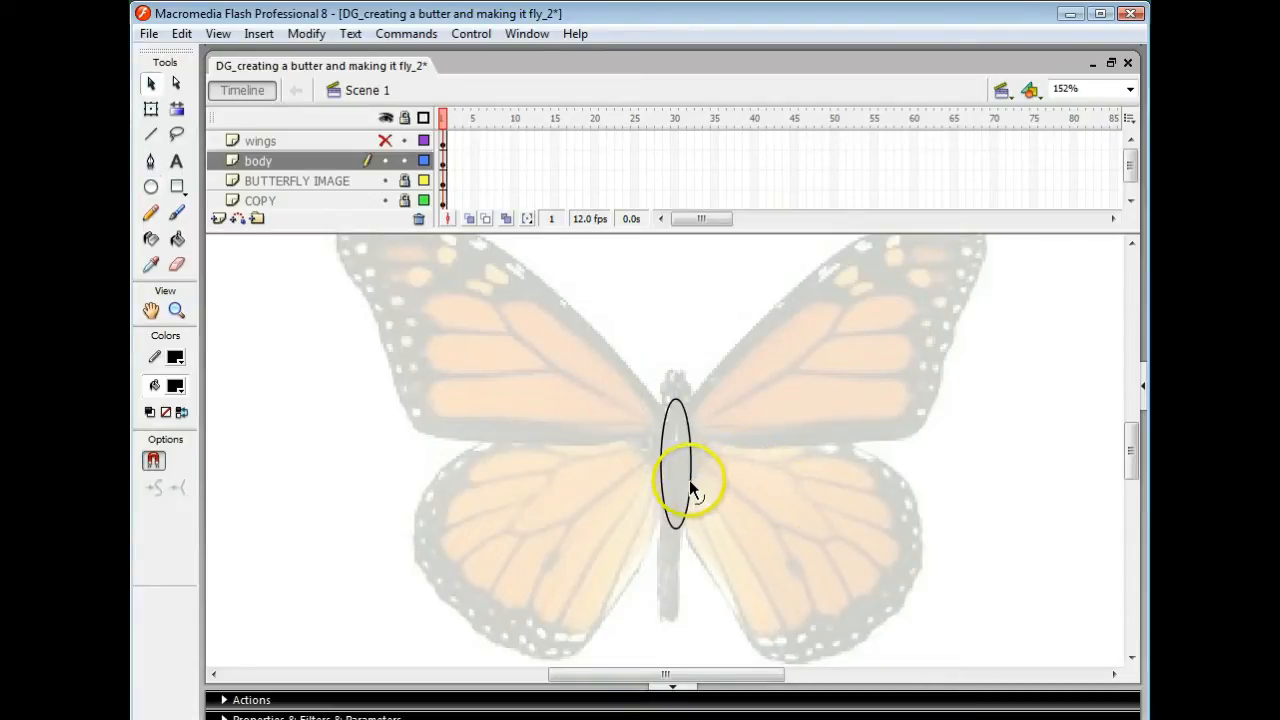
Step: Copy the oval outline and paste the duplicate in place over the original
click(689, 480)
right_click(689, 484)
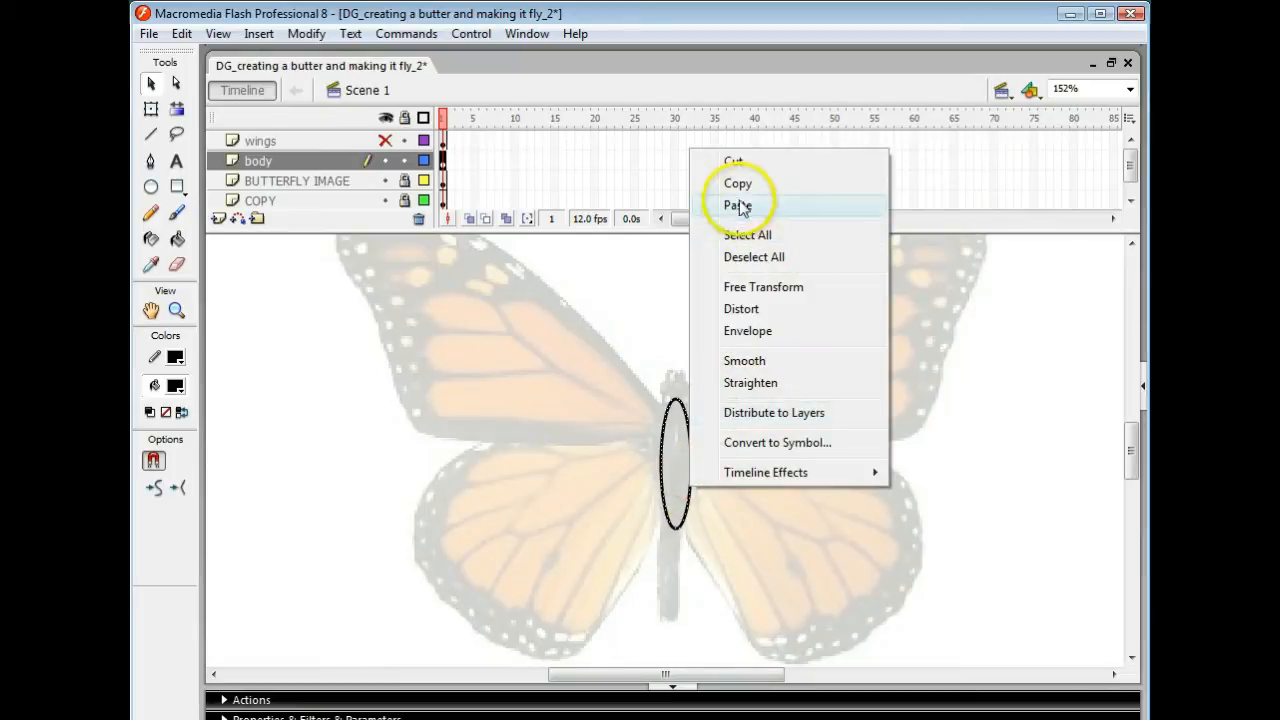
click(740, 183)
click(724, 358)
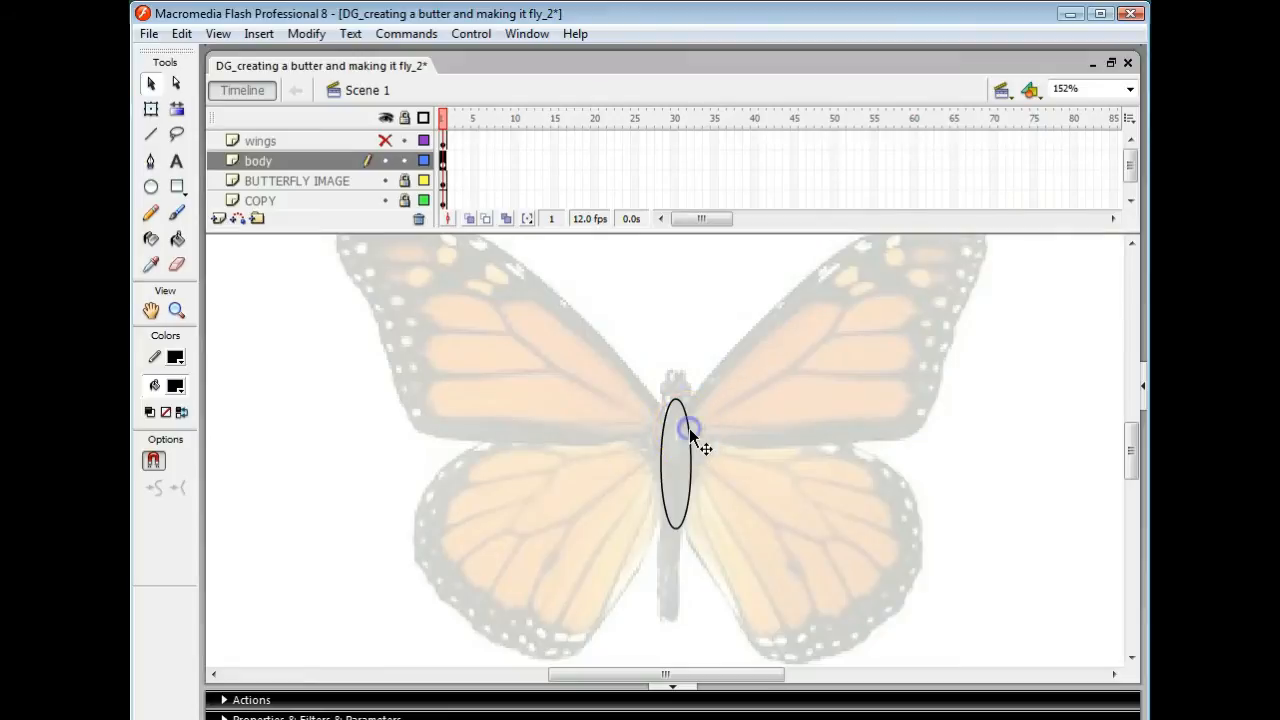
click(689, 428)
right_click(689, 430)
click(736, 128)
click(720, 334)
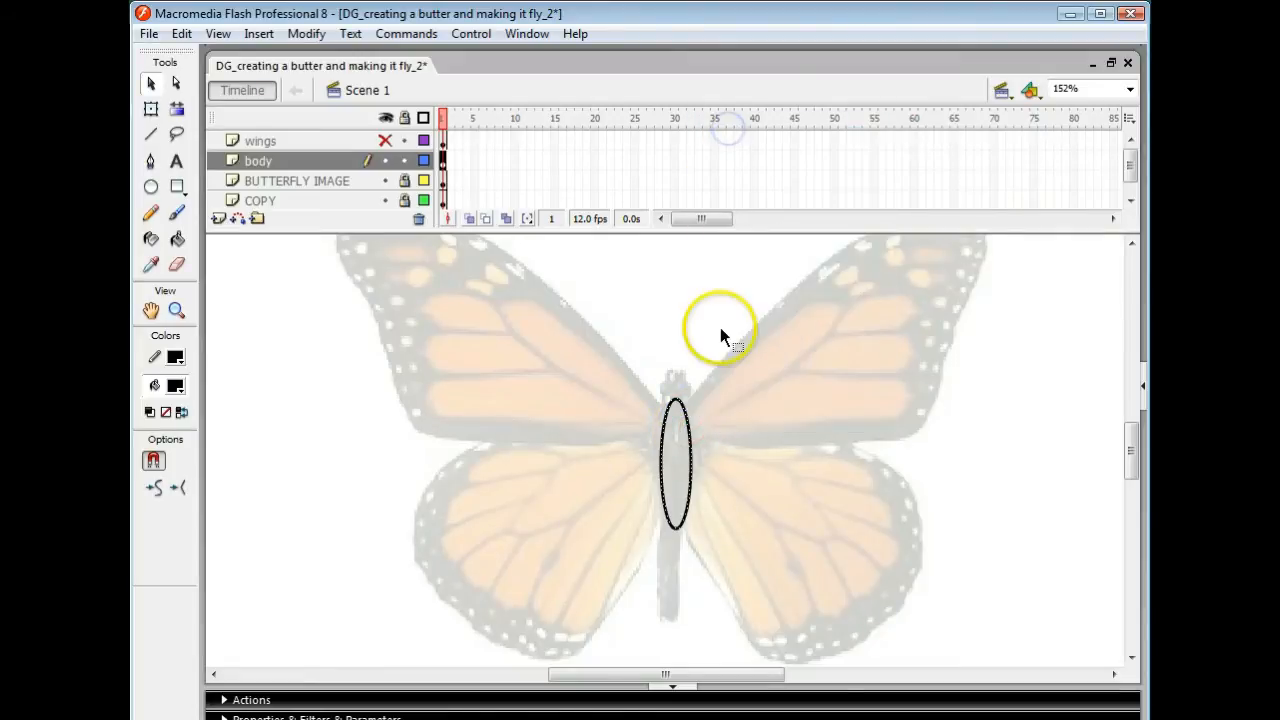
right_click(720, 337)
click(791, 418)
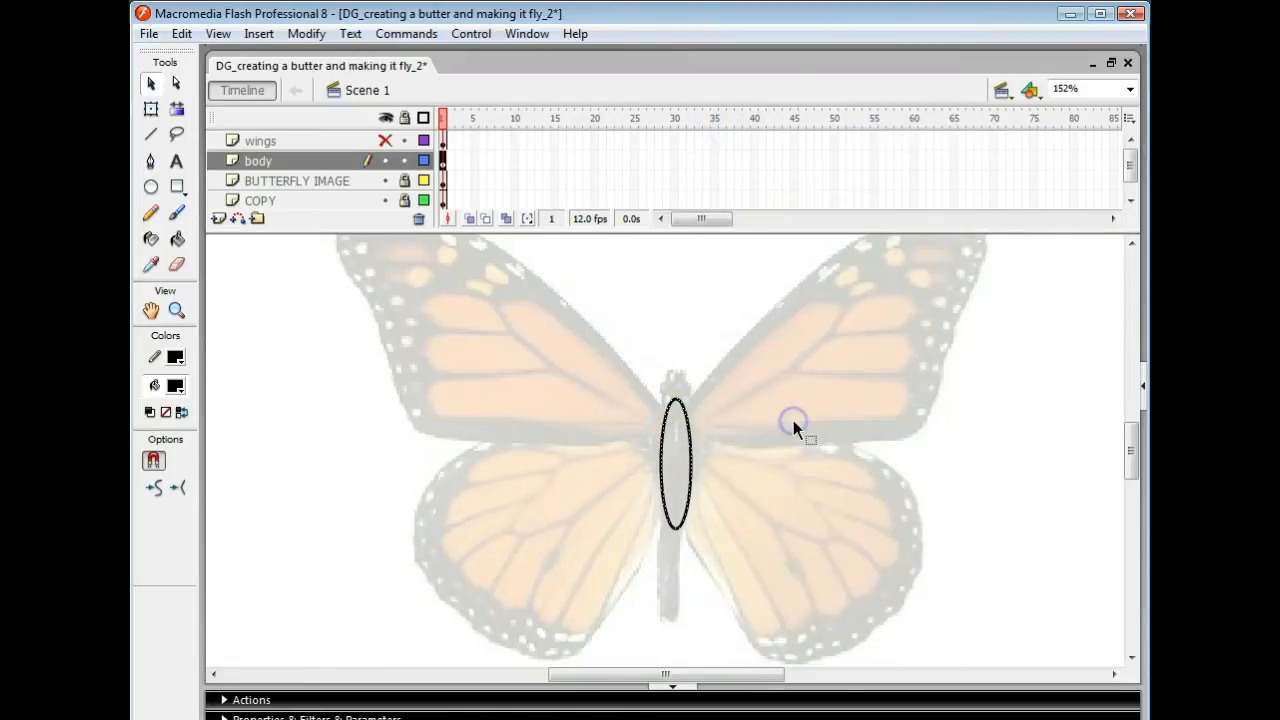
Step: Move the duplicate oval straight down until only its tip overlaps the upper oval, and narrow it symmetrically to about half its width
click(152, 110)
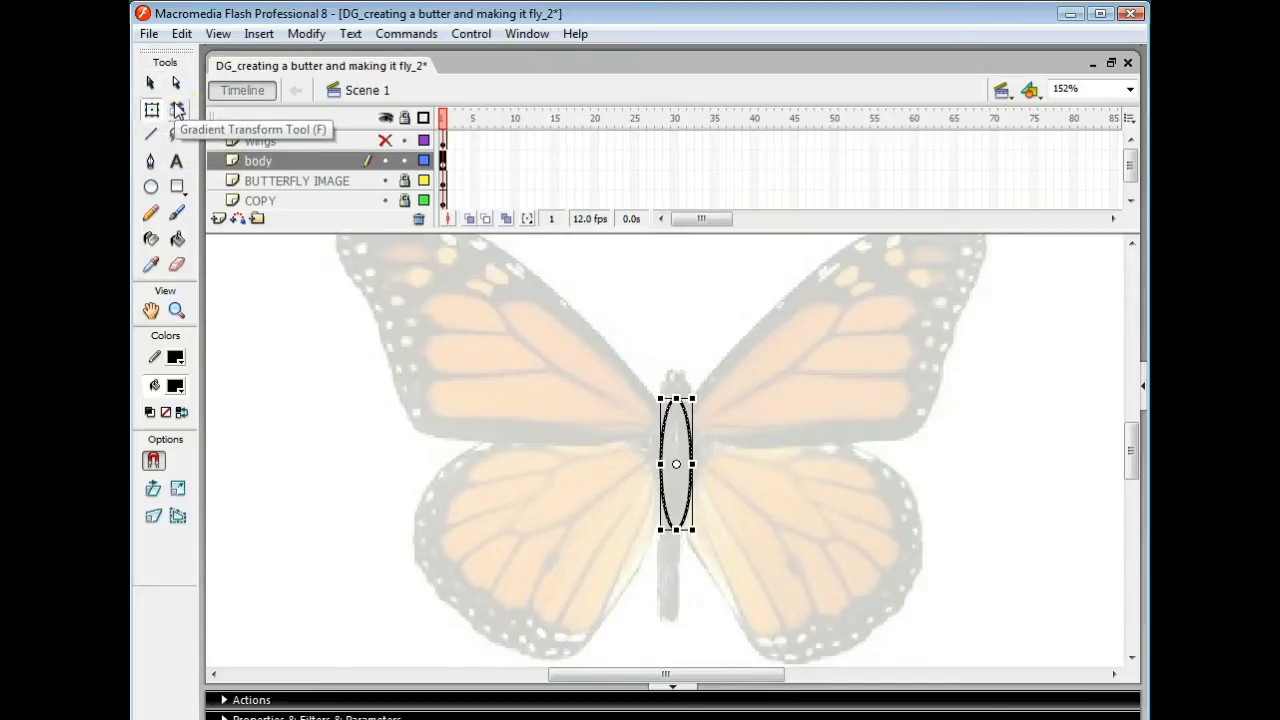
key(Down)
key(Down)
key(Down)
key(Down)
key(Down)
key(Down)
key(Down)
key(Down)
key(Down)
key(Down)
key(Down)
key(Down)
key(Down)
key(Down)
key(Down)
key(Down)
key(Down)
key(Down)
key(Down)
key(Down)
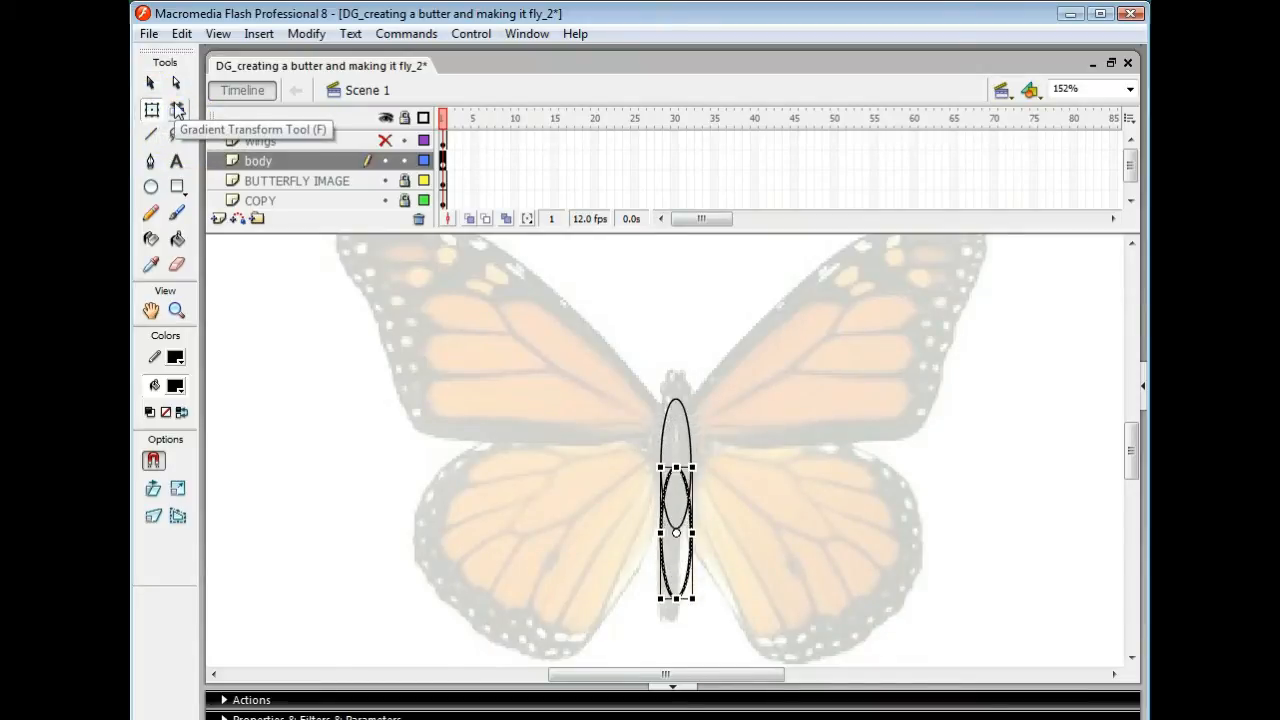
key(Down)
key(Down)
key(Down)
key(Down)
key(Down)
key(Down)
key(Down)
key(Down)
key(Down)
key(Down)
key(Down)
key(Down)
key(Down)
key(Down)
key(Down)
key(Down)
key(Down)
key(Down)
key(Down)
key(Down)
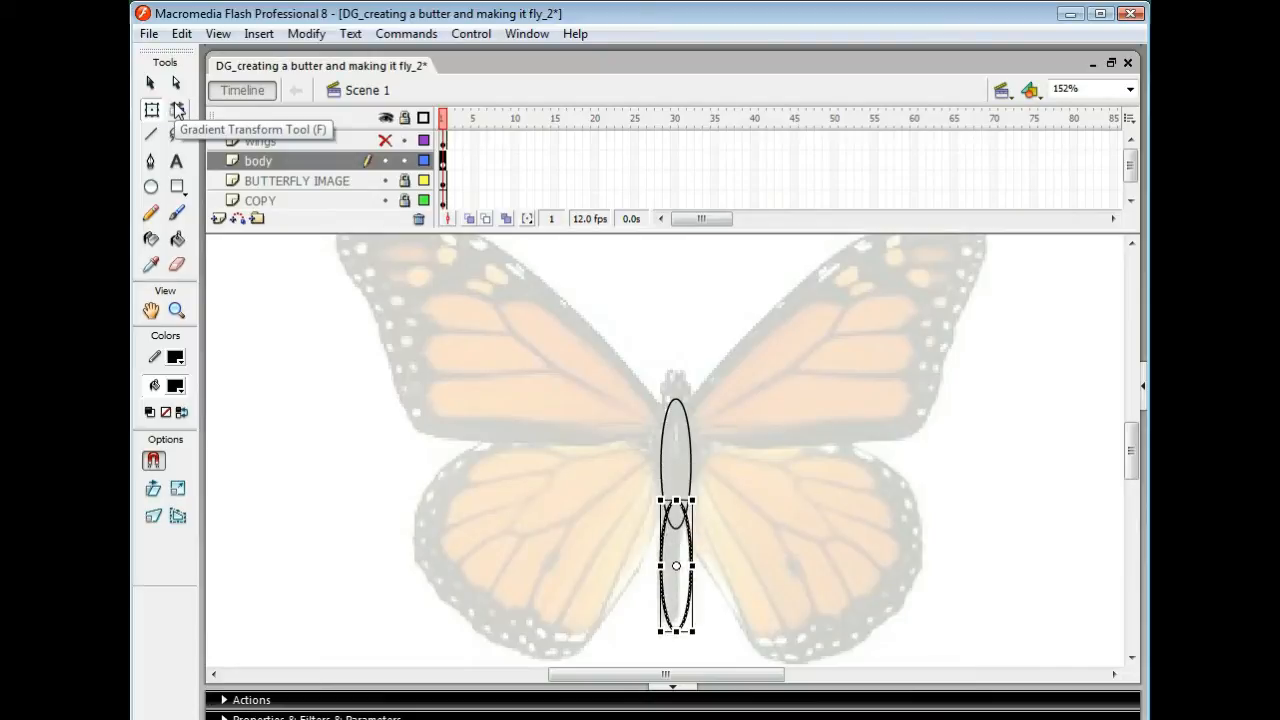
key(Down)
key(Down)
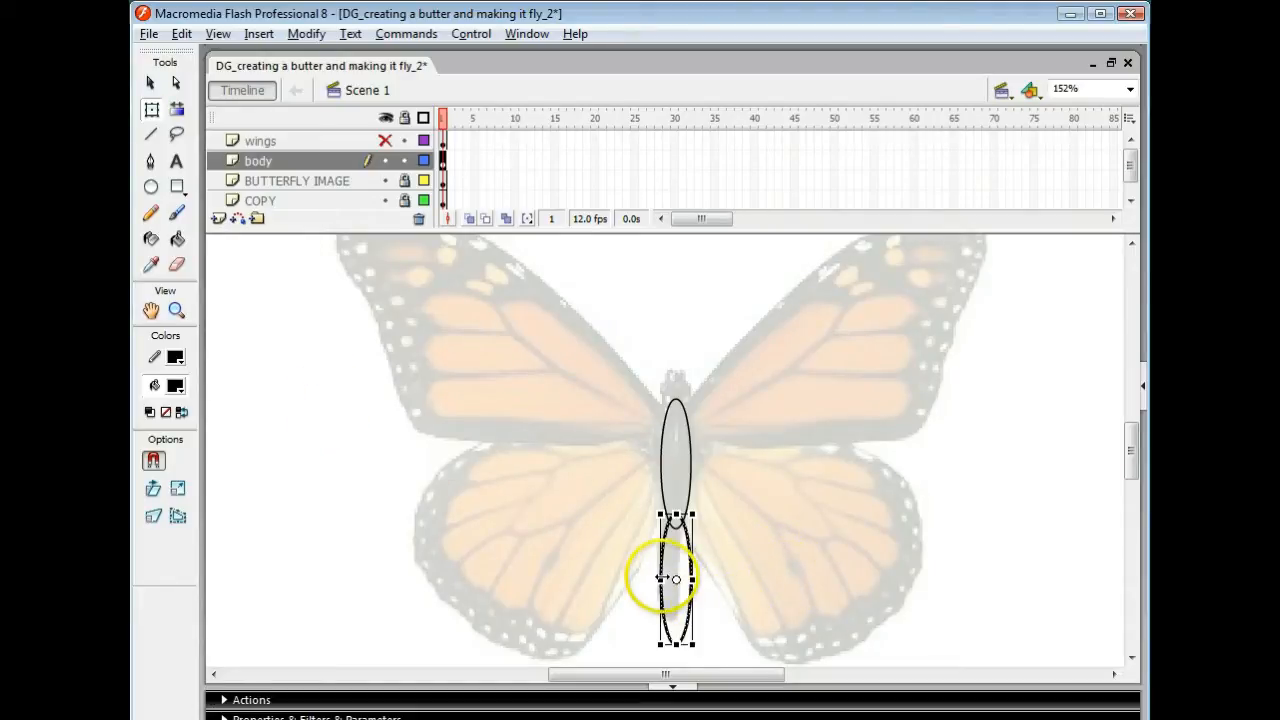
drag(660, 578, 672, 578)
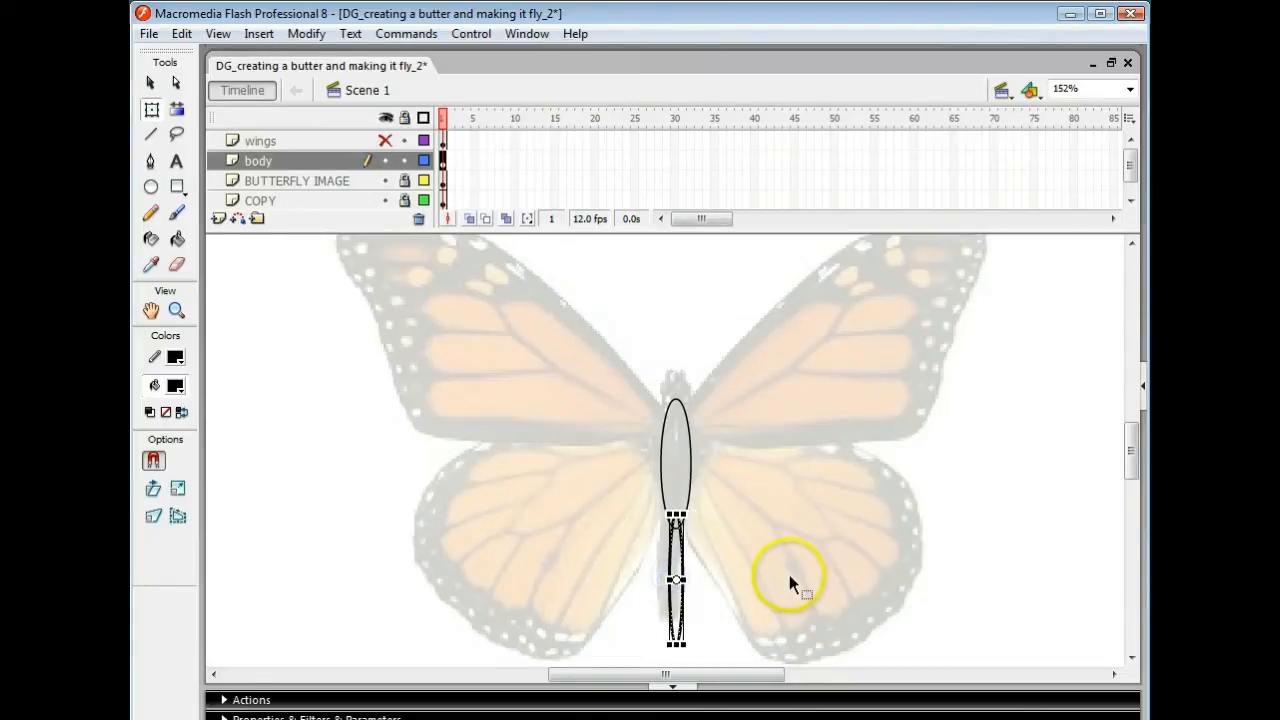
click(786, 575)
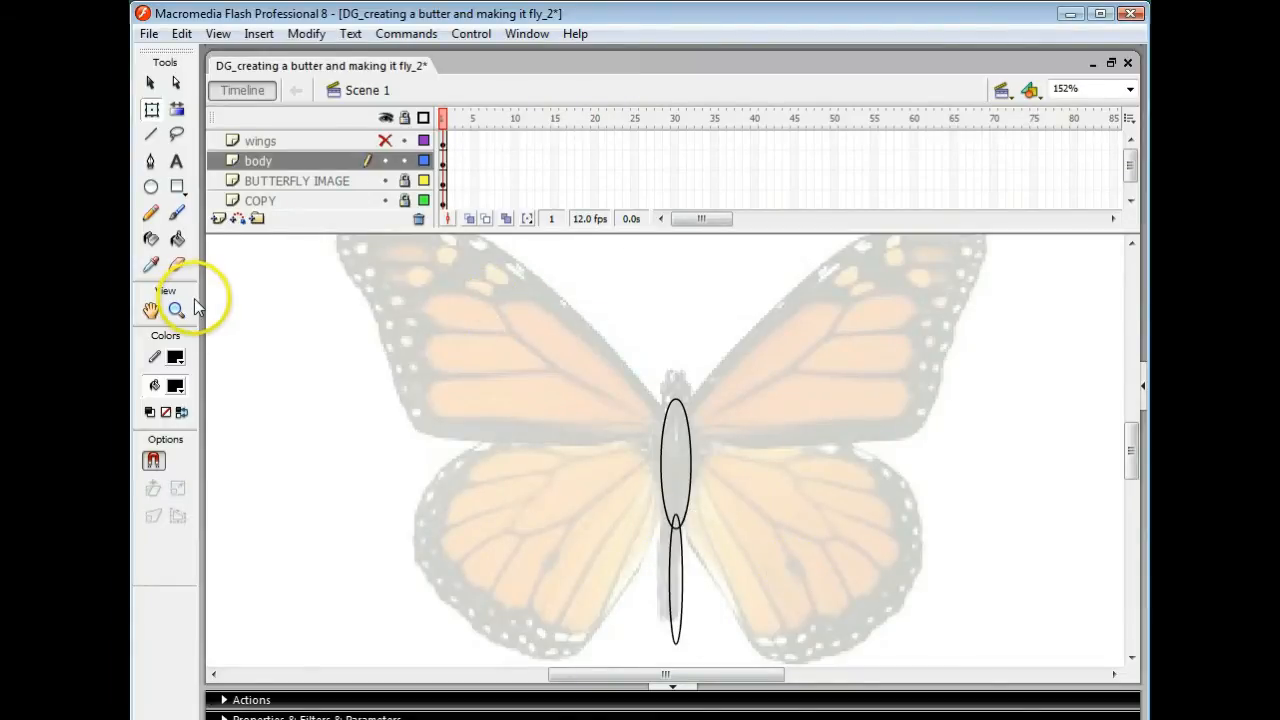
Step: Draw a straight line on each side joining the edge of the upper oval to the edge of the lower oval
click(150, 134)
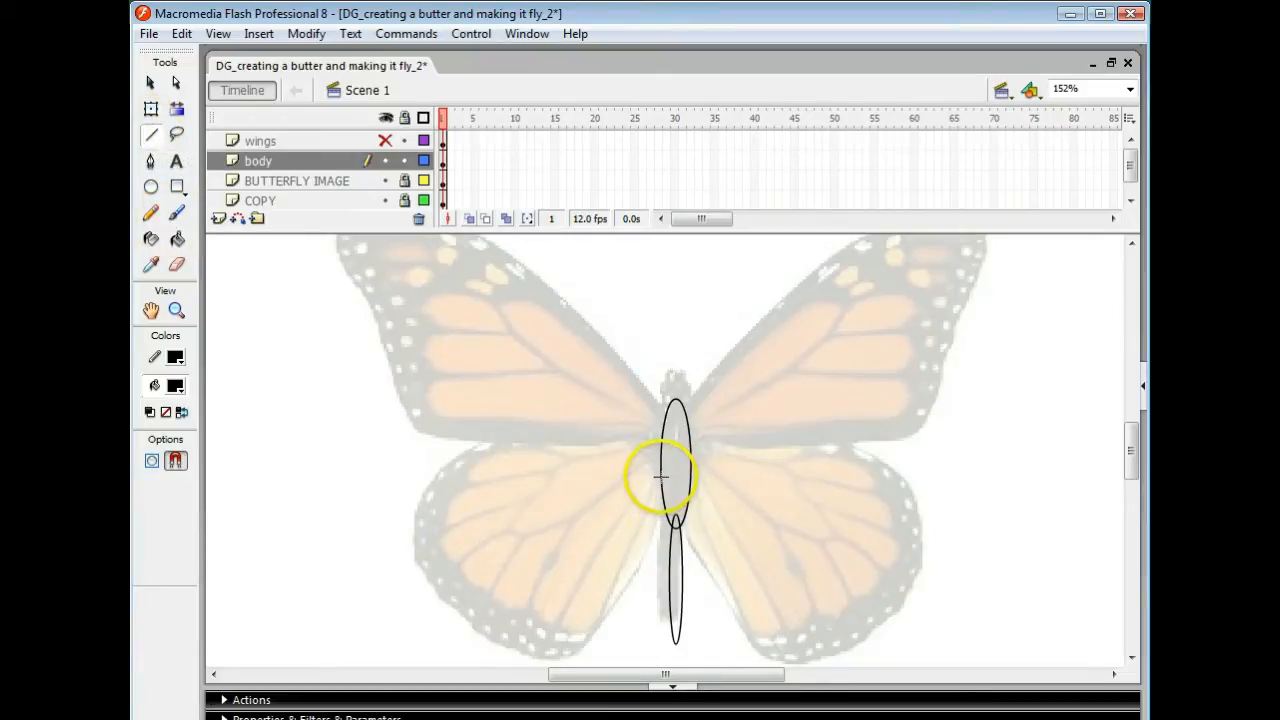
drag(661, 477, 661, 477)
drag(660, 582, 670, 586)
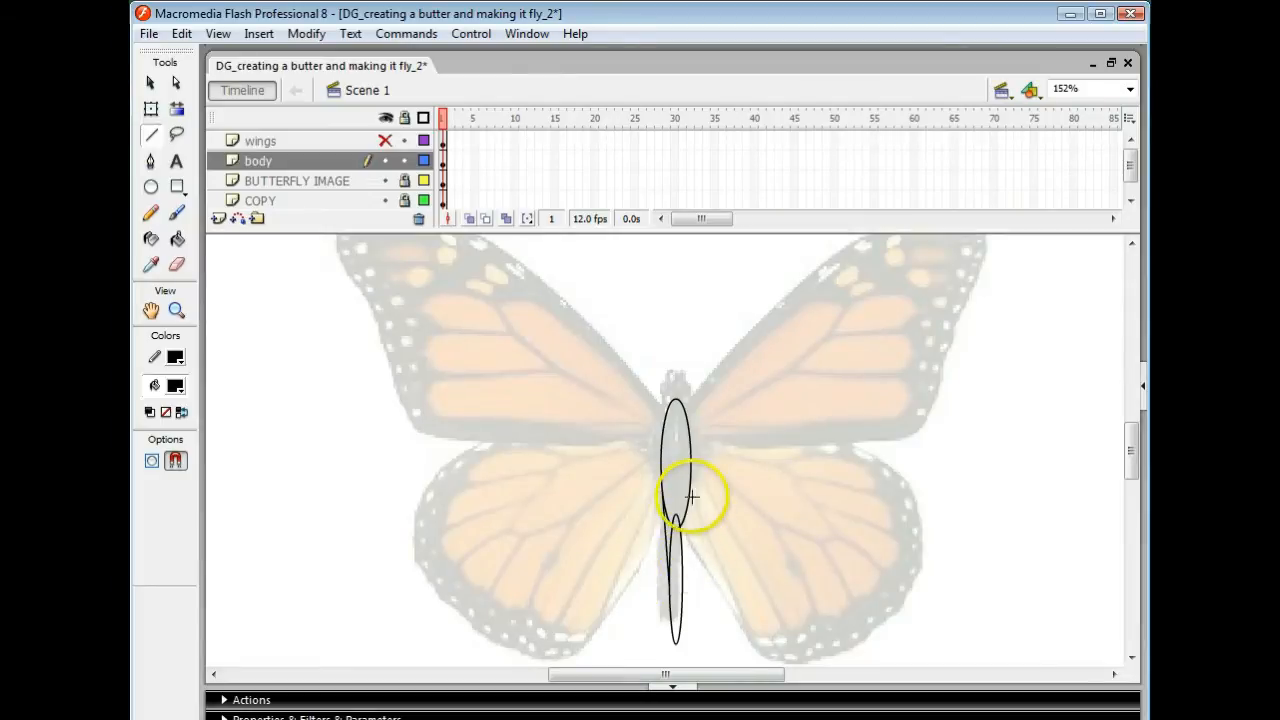
drag(691, 481, 690, 532)
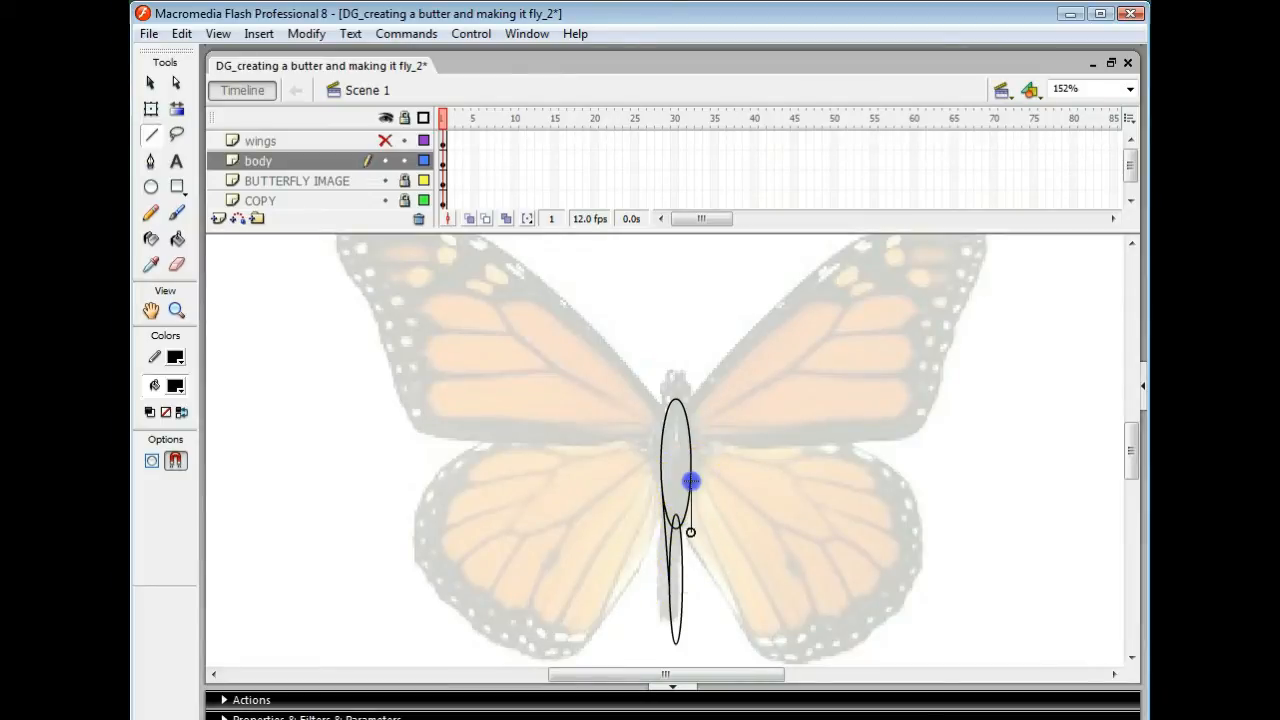
drag(690, 576, 683, 582)
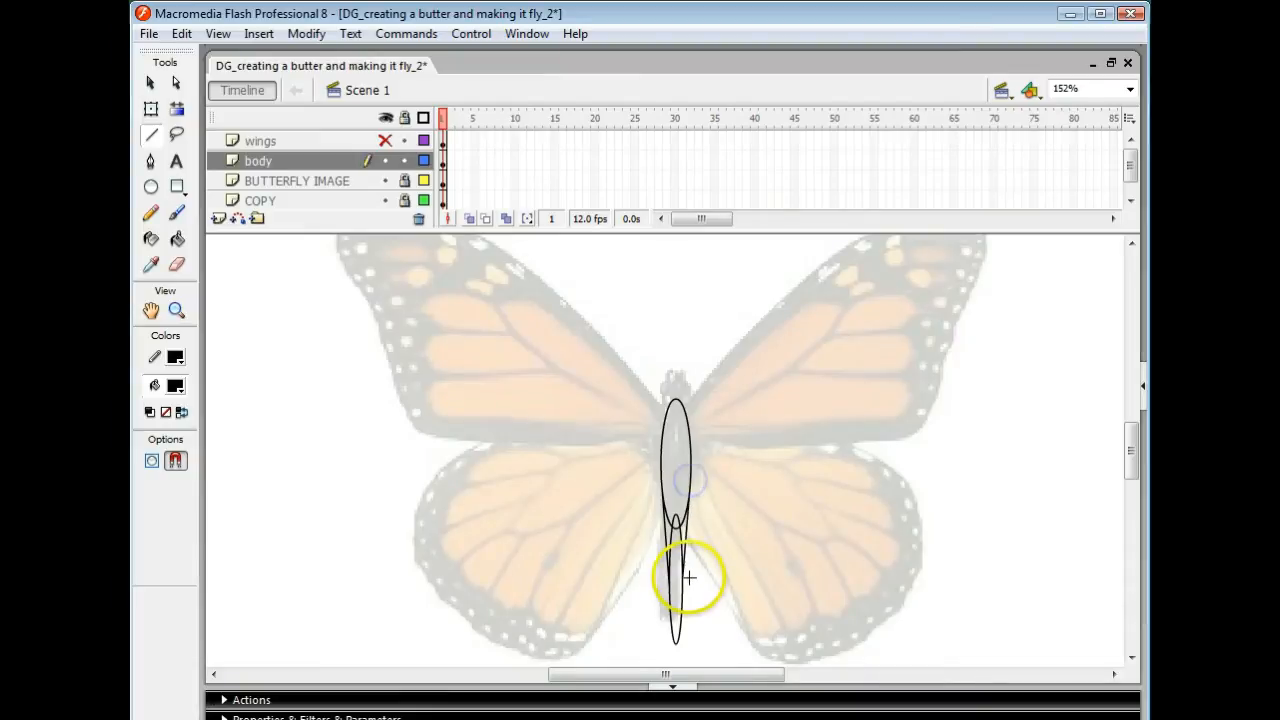
Step: Bend both connecting lines inward so they curve smoothly between the two ovals
click(150, 83)
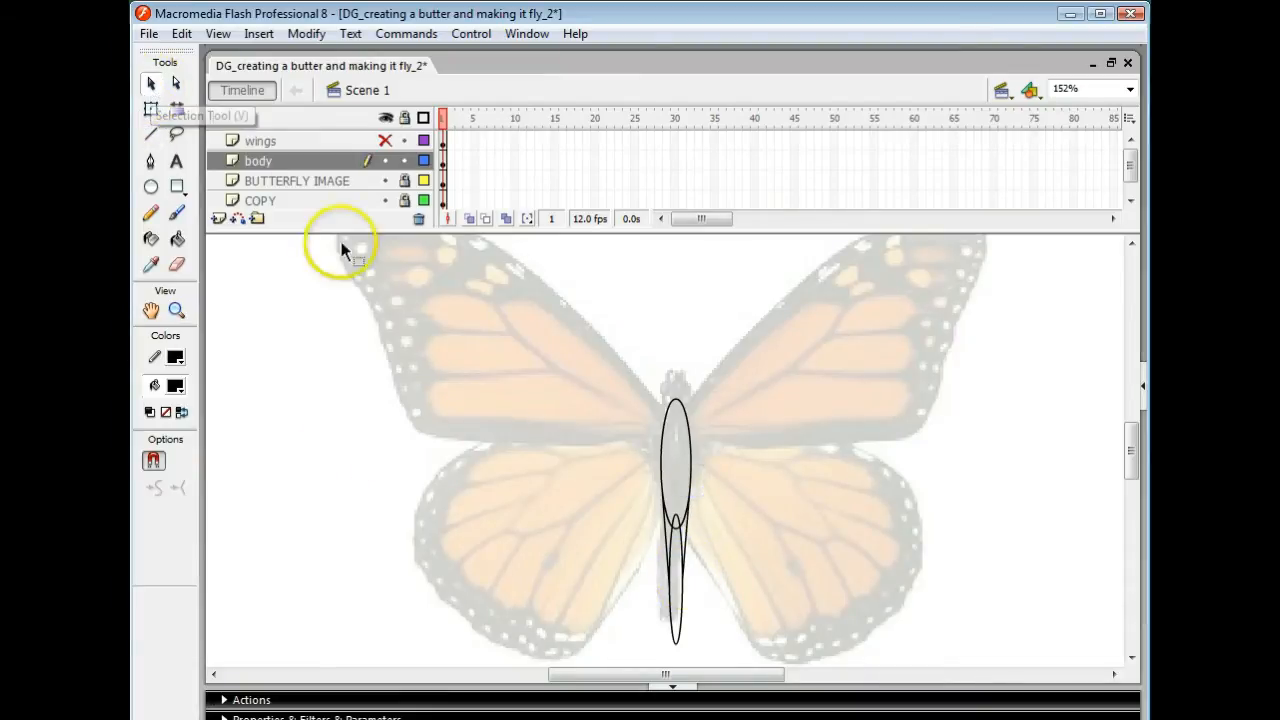
click(666, 535)
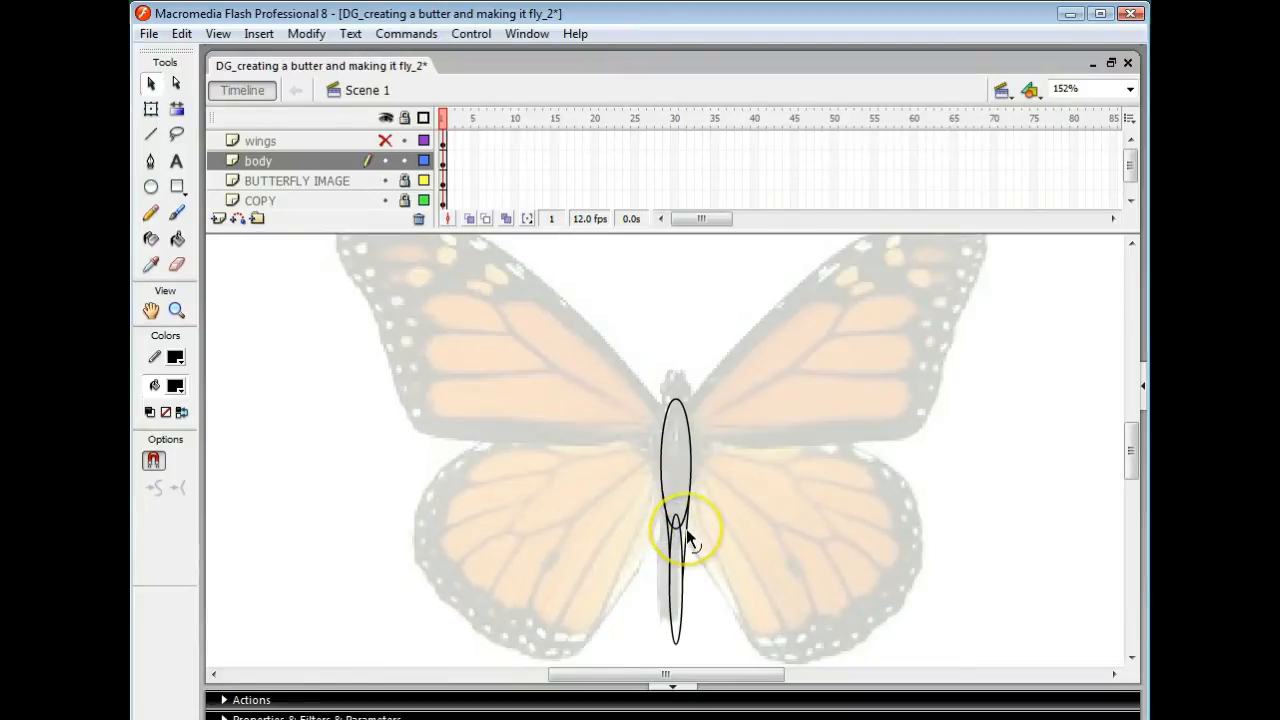
click(687, 537)
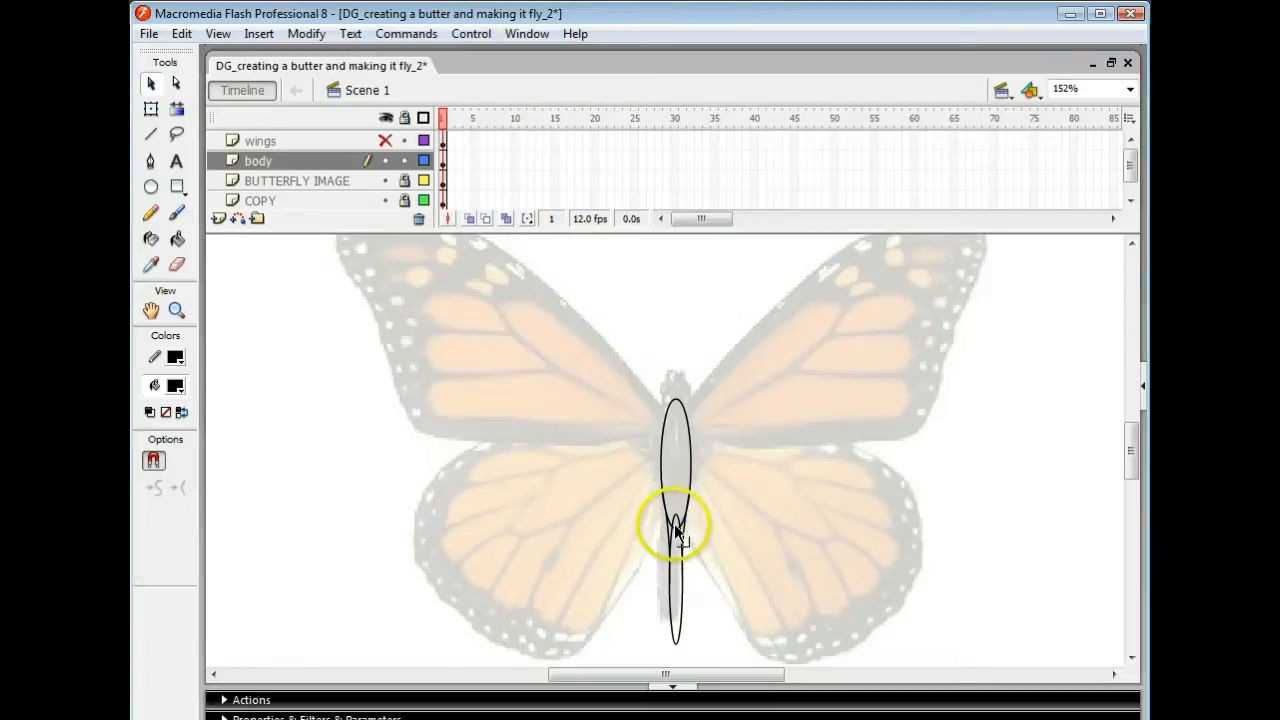
Step: Delete the overlapping oval segments inside the connecting lines, leaving one continuous body outline
click(674, 522)
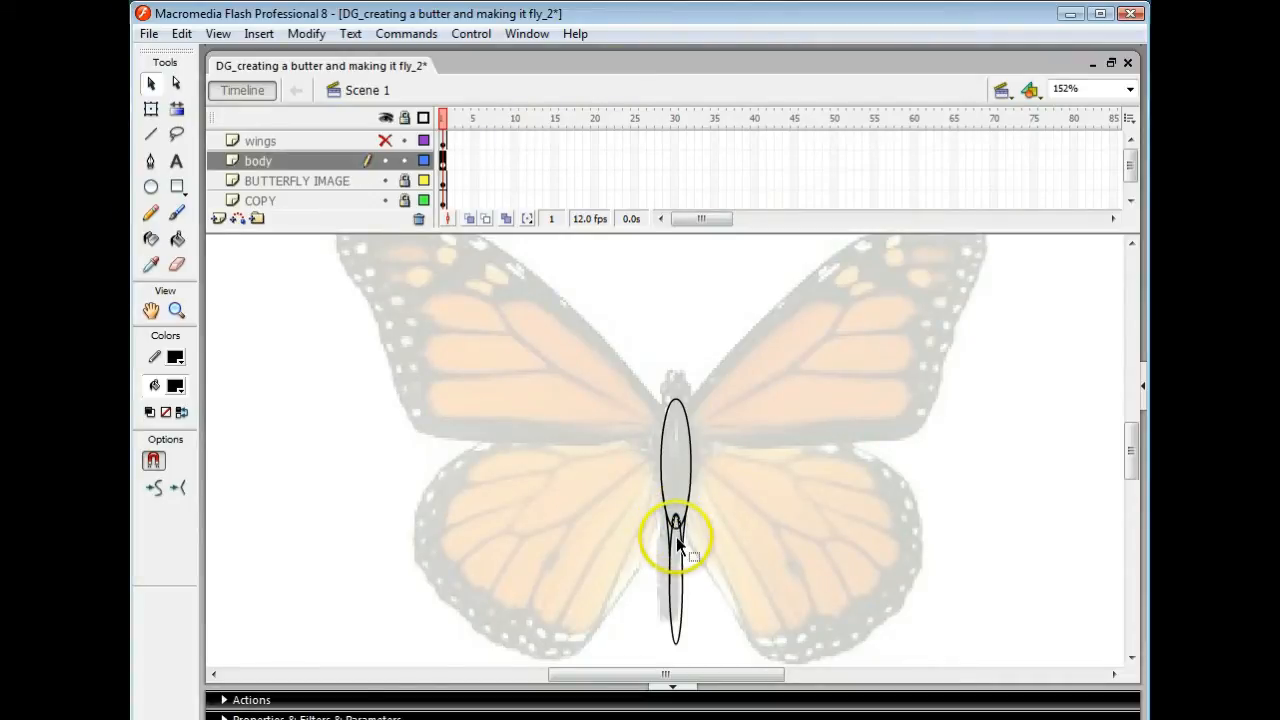
key(Delete)
click(675, 528)
key(Delete)
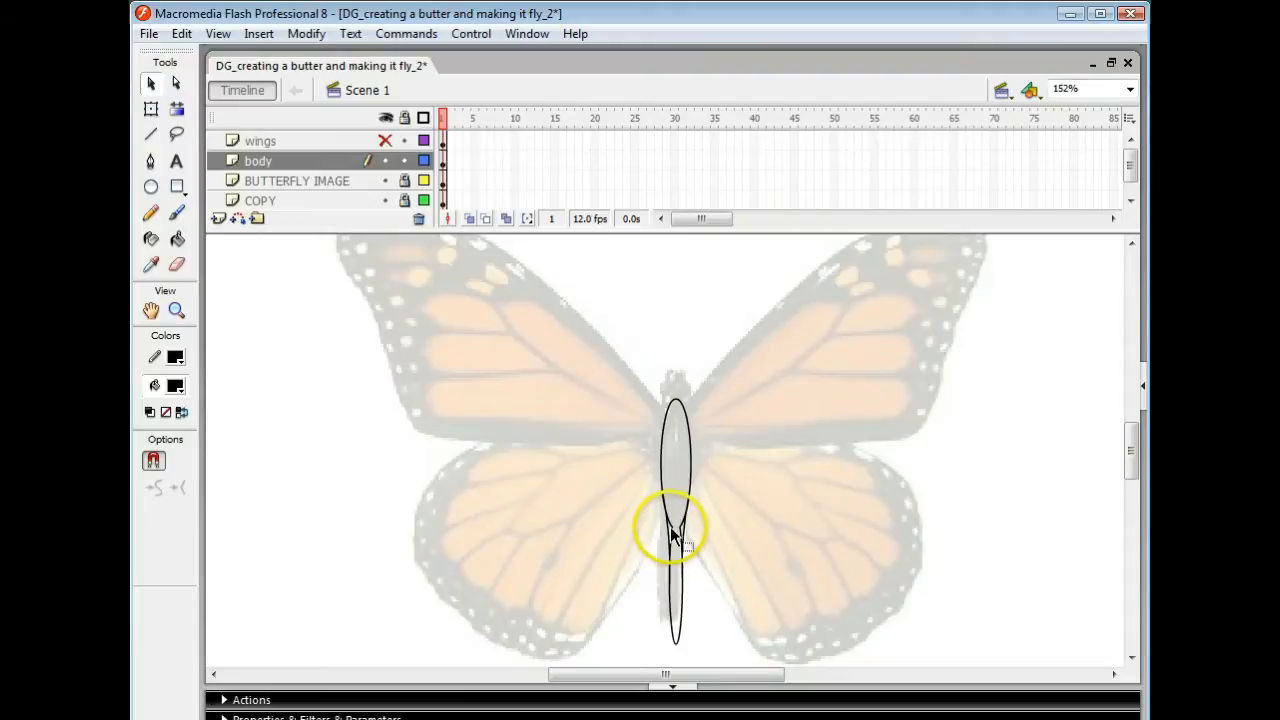
click(669, 523)
key(Delete)
click(674, 528)
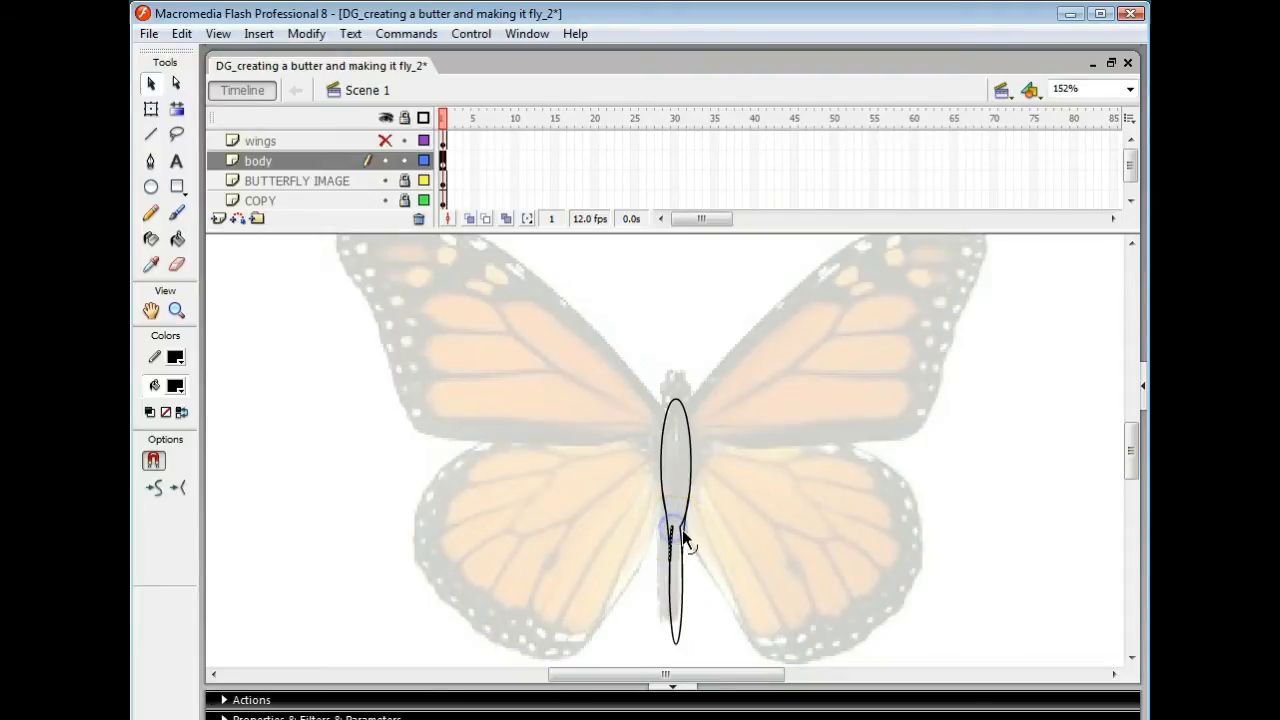
key(Delete)
click(682, 528)
key(Delete)
click(681, 522)
key(Delete)
click(805, 482)
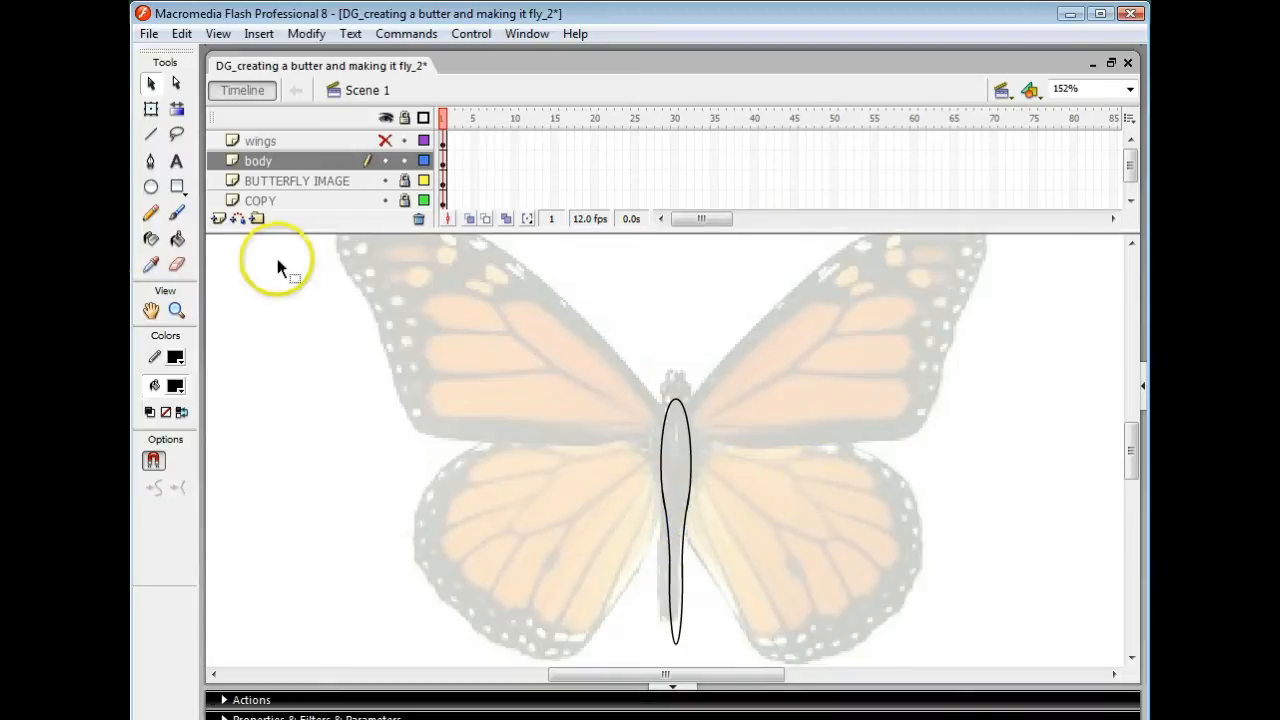
Step: Draw a small circle for the head just above the body outline and delete its black fill
click(150, 186)
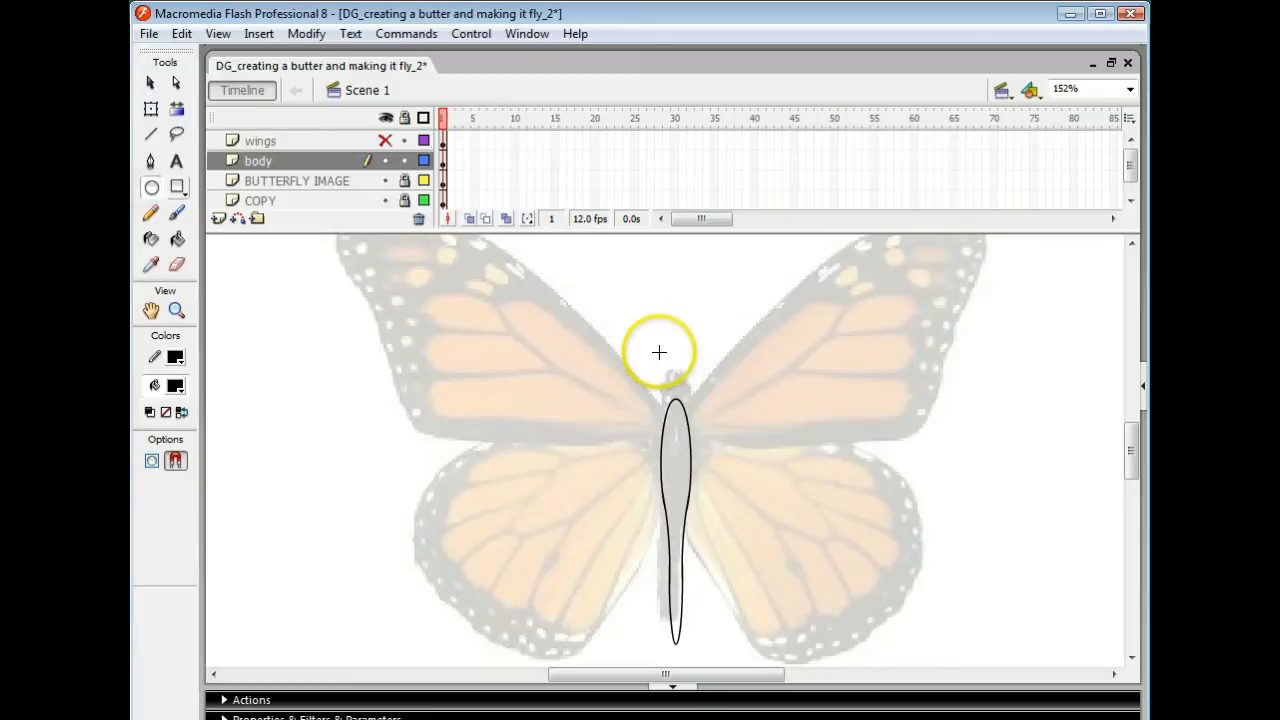
drag(657, 348, 693, 387)
key(v)
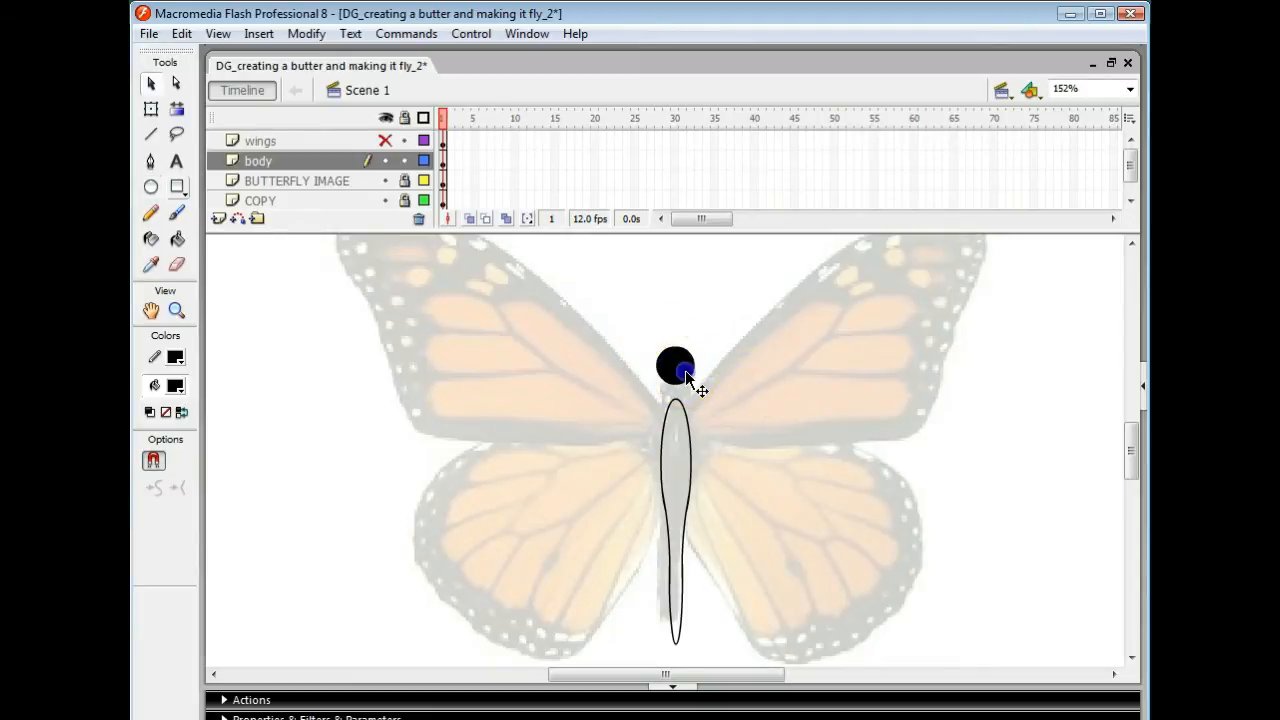
click(687, 372)
key(Delete)
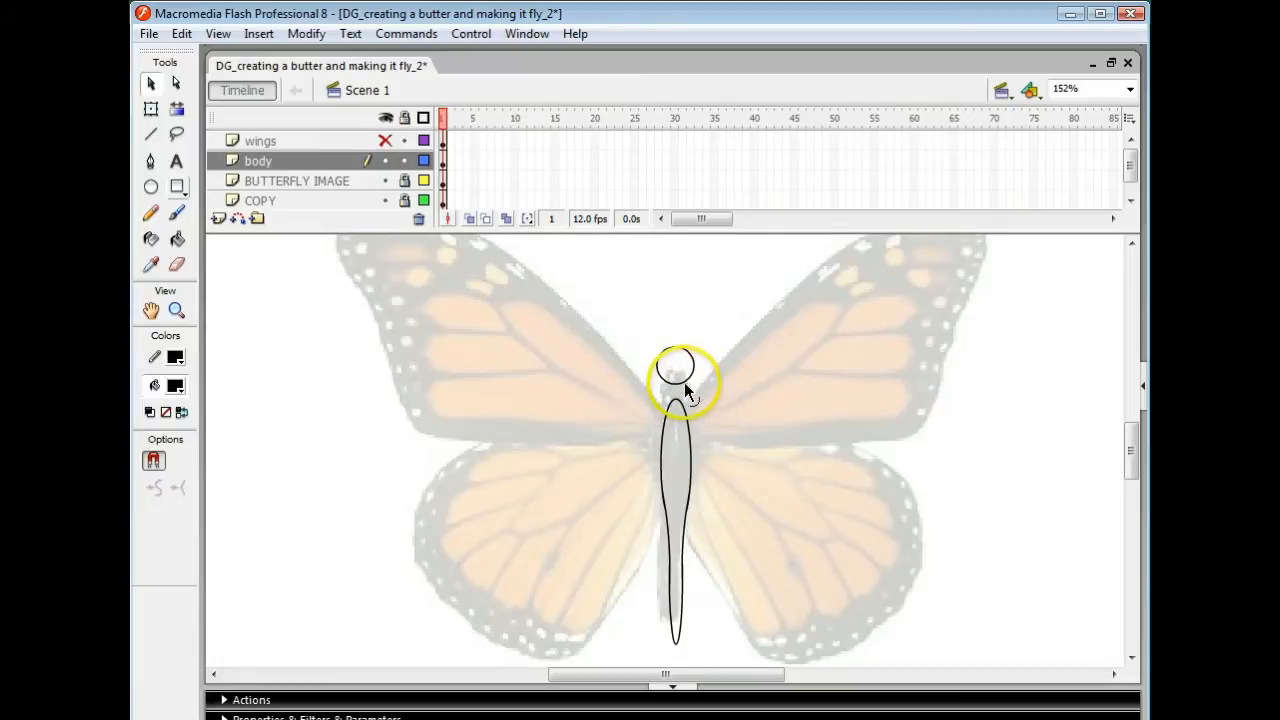
Step: Move the head circle down to slightly overlap the top of the body, nudge it right to center it, and deselect it
click(684, 384)
drag(688, 392, 686, 412)
click(738, 463)
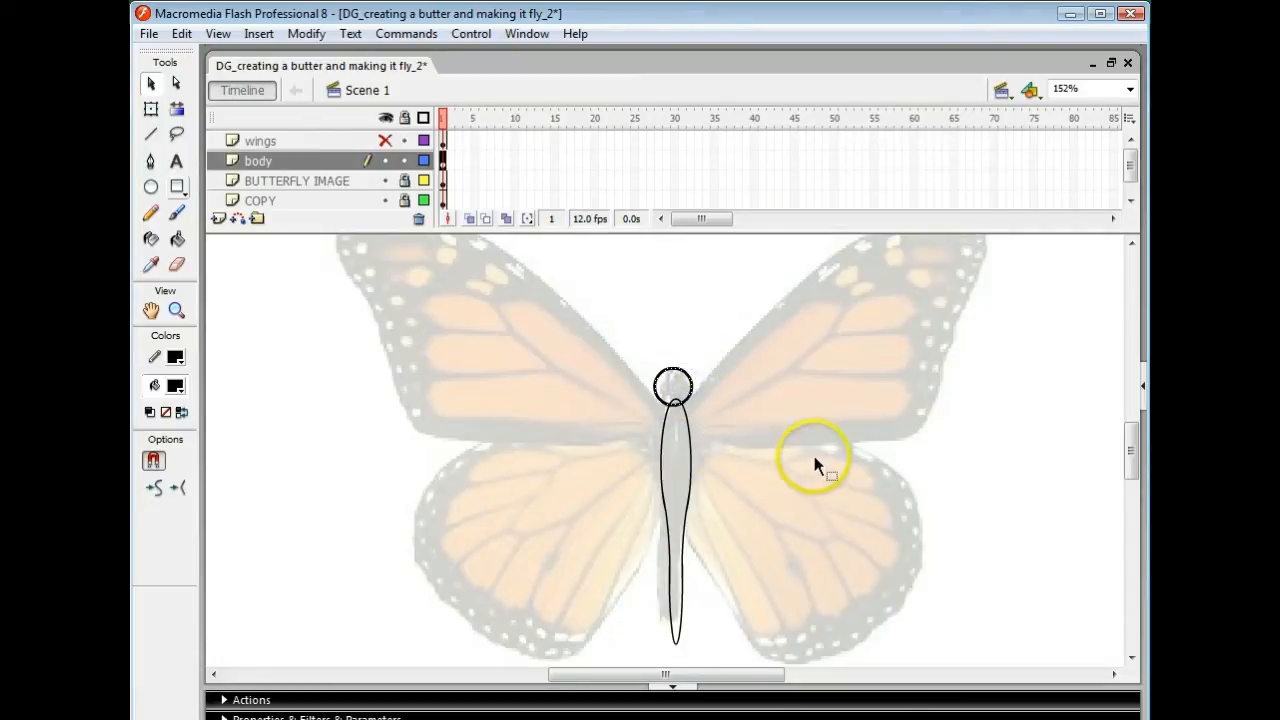
key(Right)
key(Right)
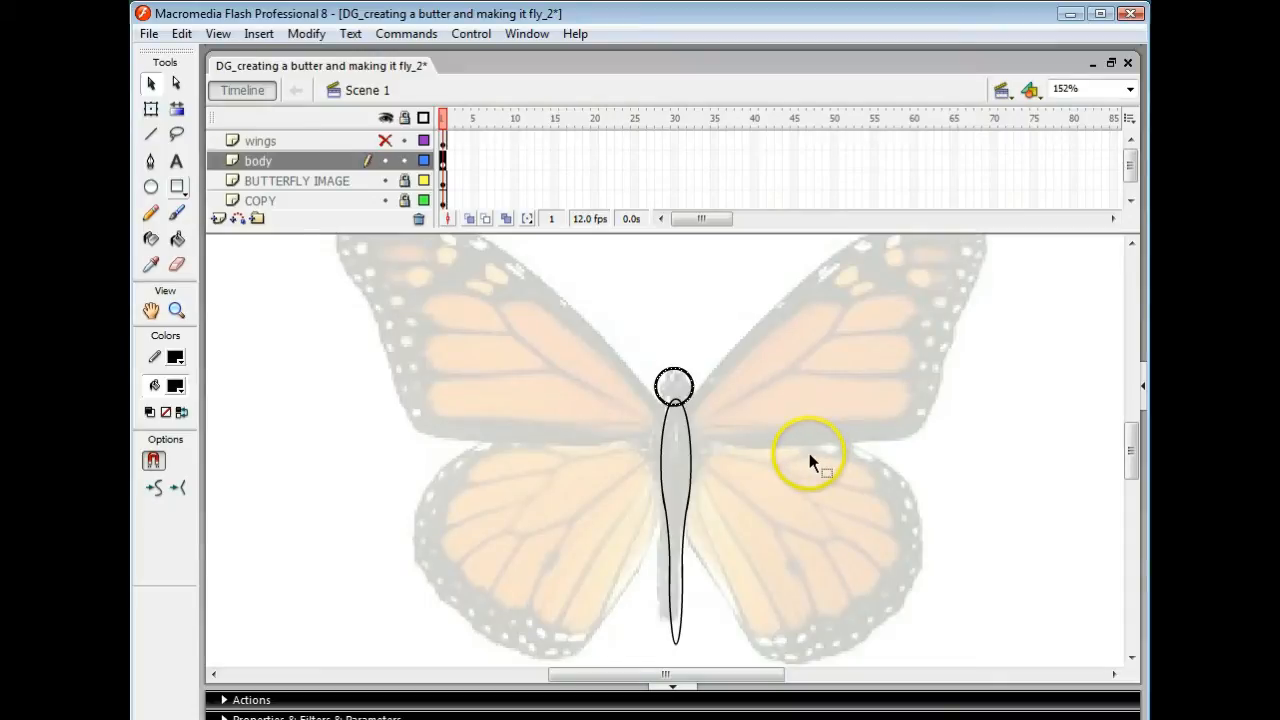
click(724, 404)
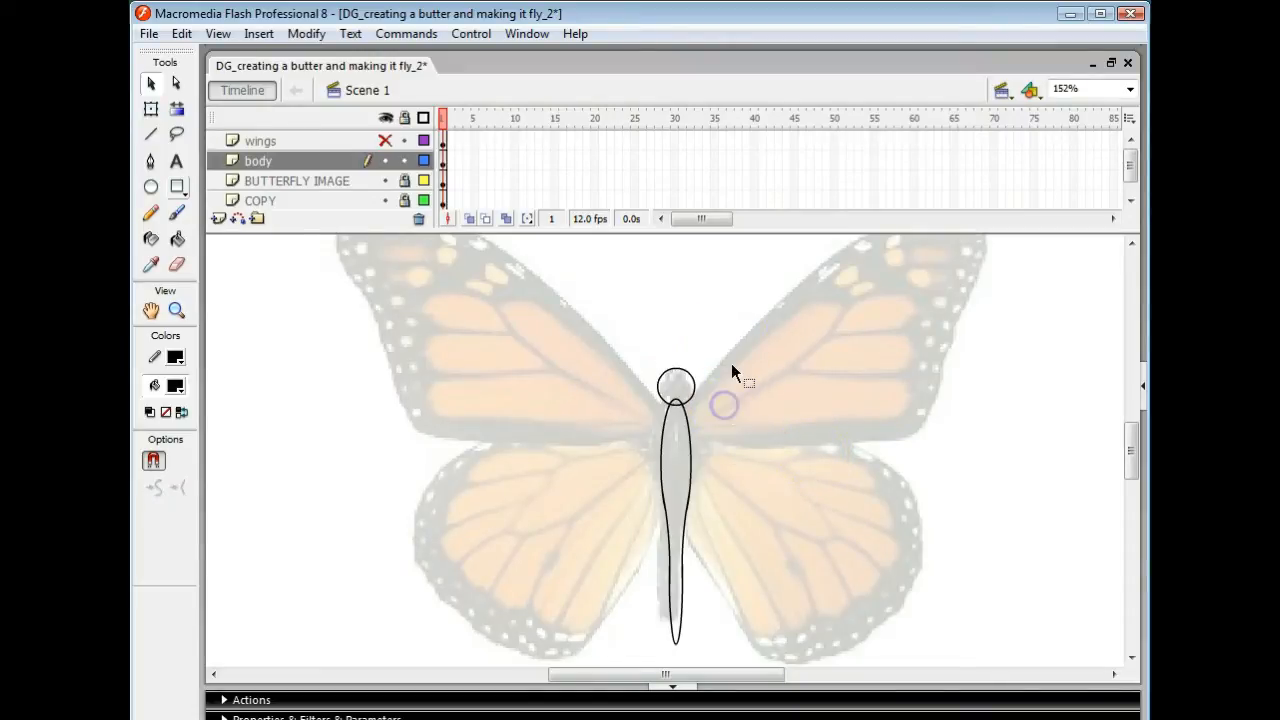
Step: Draw a small upright oval just to the right of the head and delete its black fill
click(151, 187)
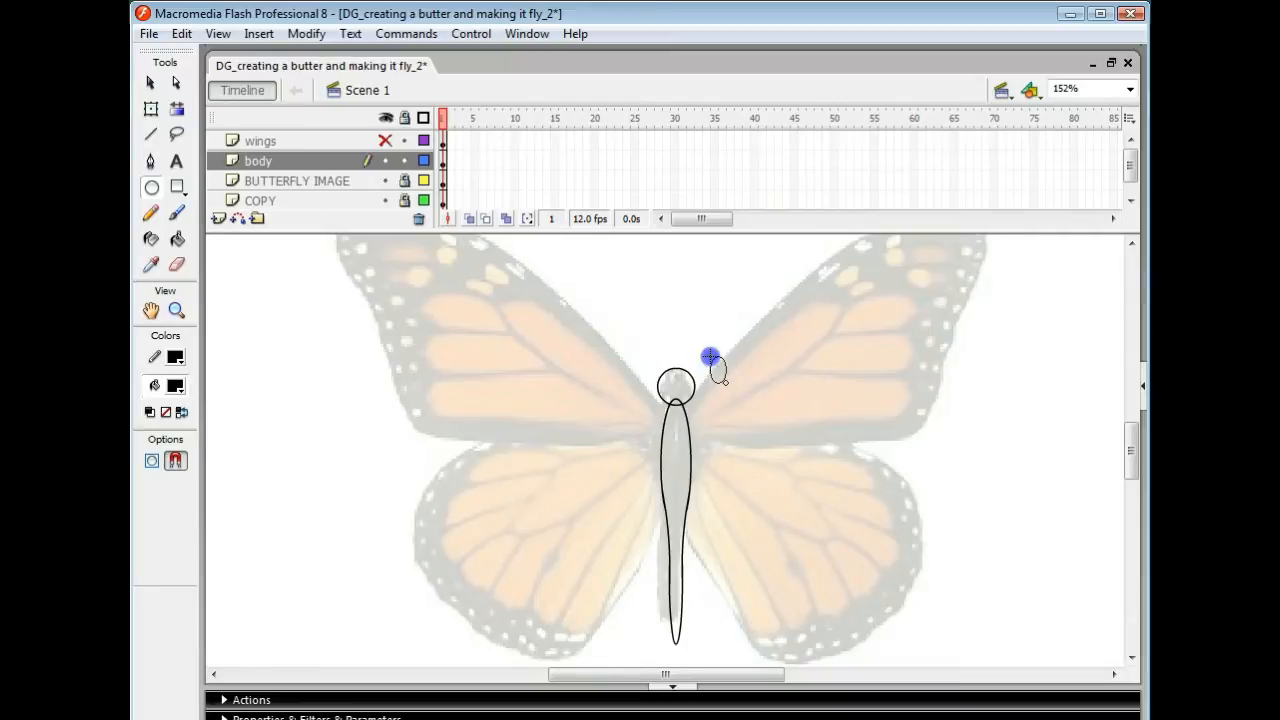
drag(710, 357, 726, 383)
key(v)
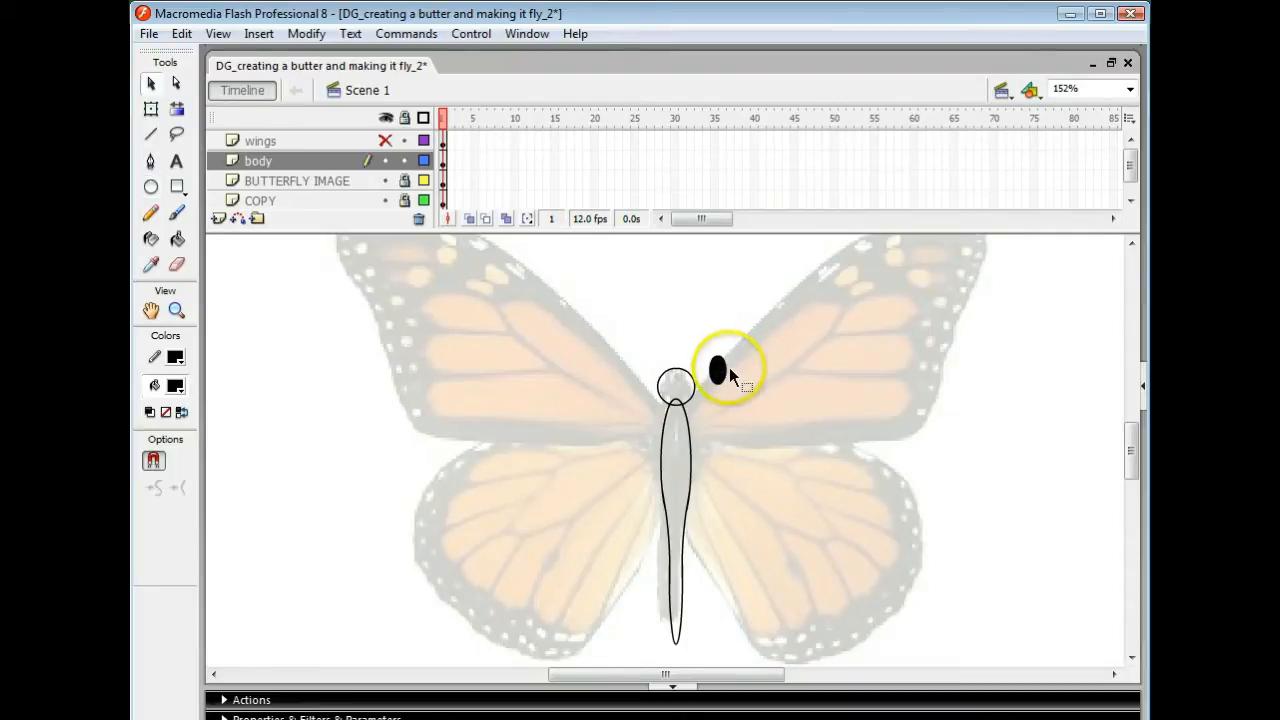
click(720, 372)
key(Delete)
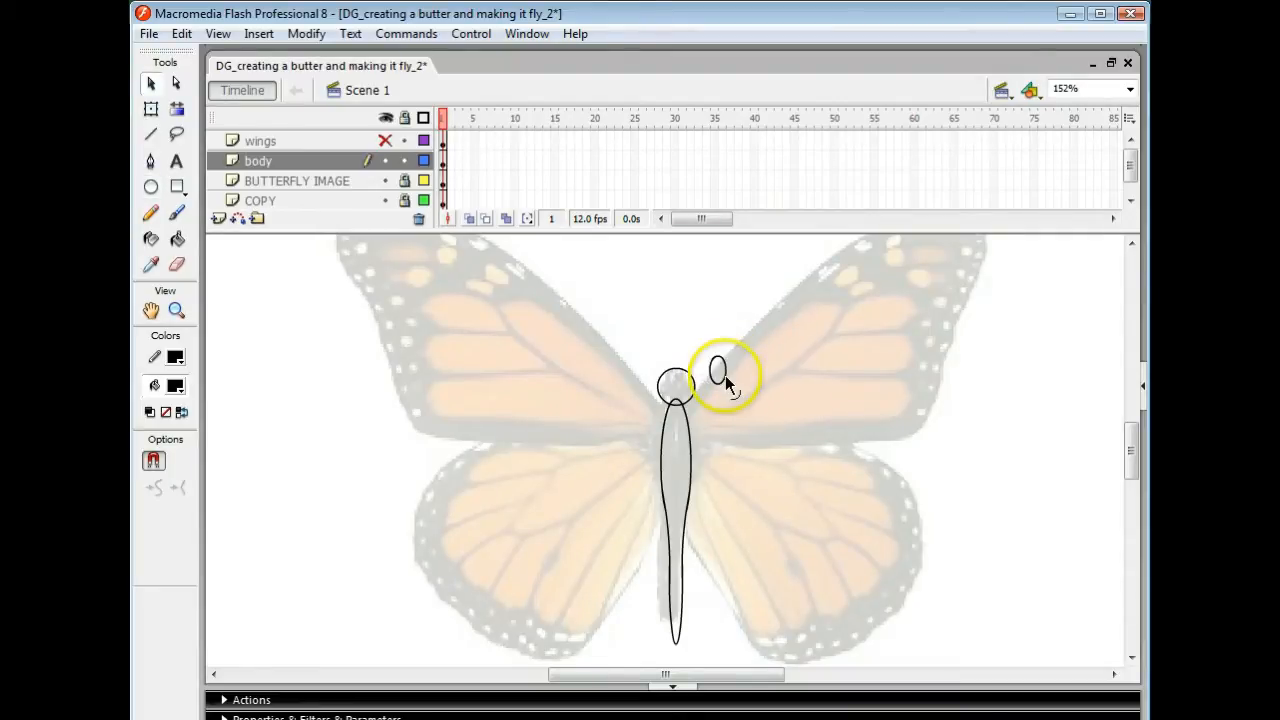
Step: Duplicate the small oval outline in place and position the copy over the upper left edge of the head as an eye
right_click(726, 377)
click(770, 411)
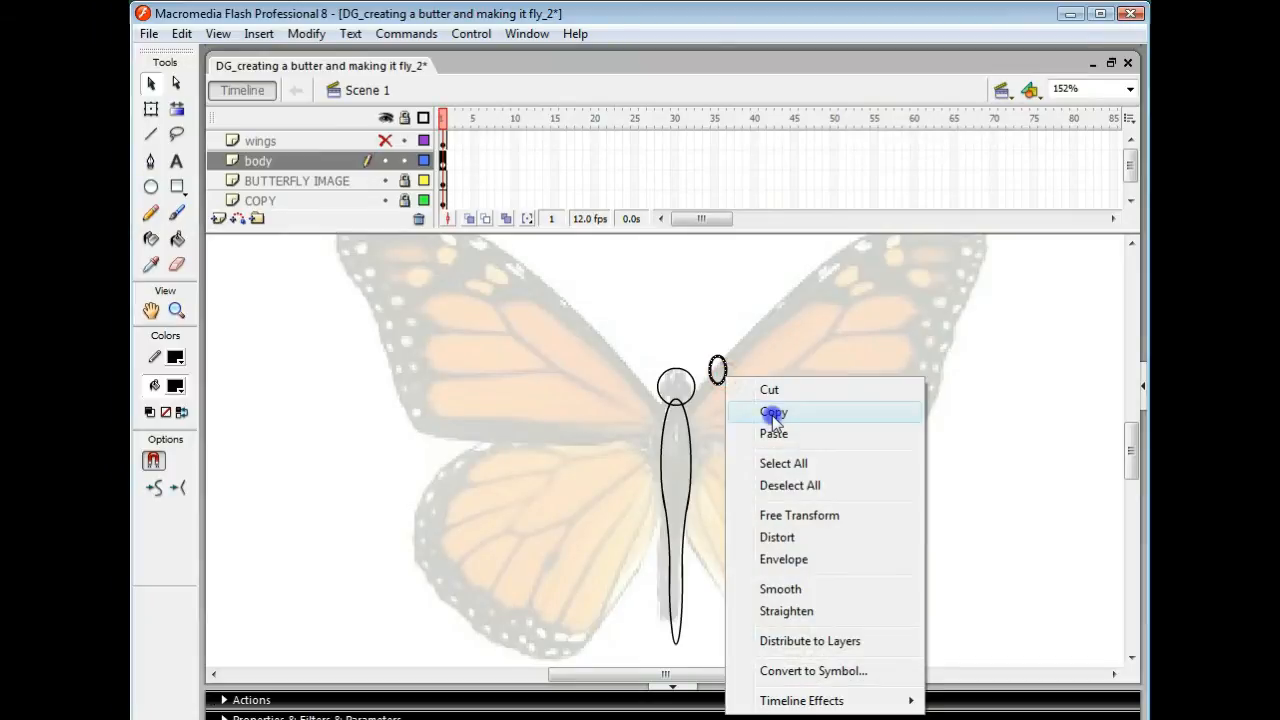
right_click(740, 340)
click(800, 417)
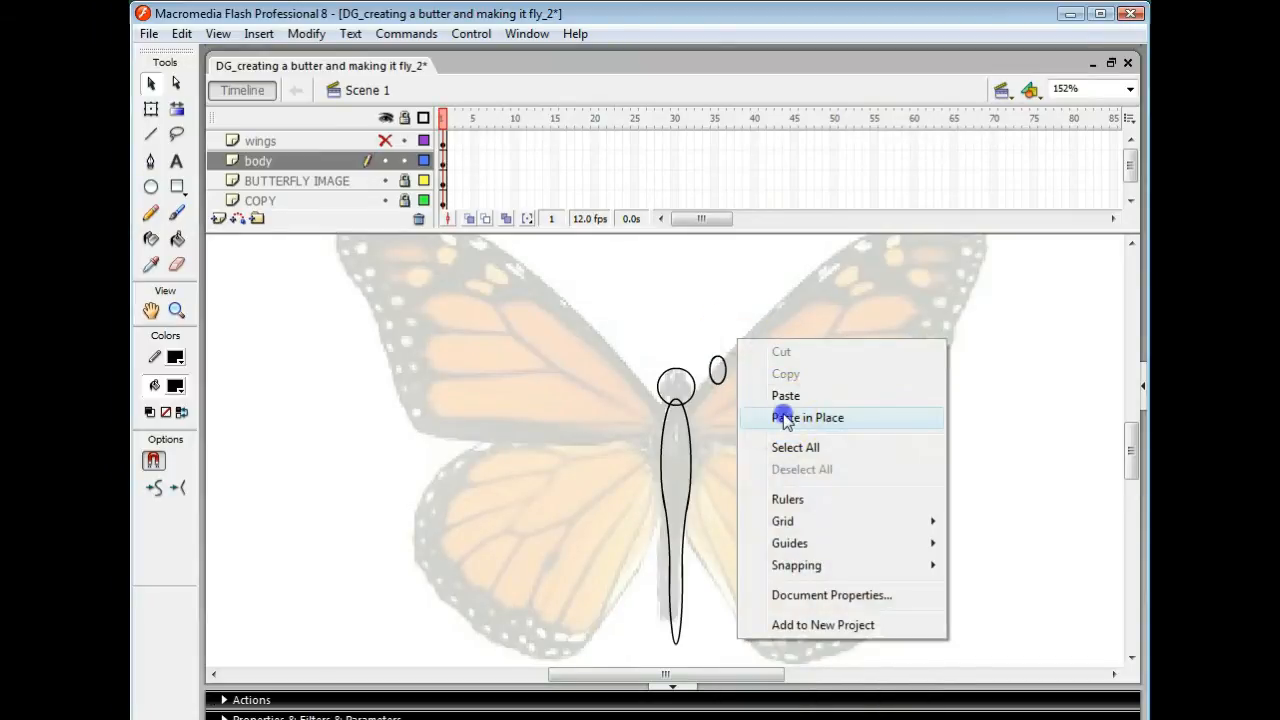
drag(723, 384, 678, 408)
key(Left)
key(Left)
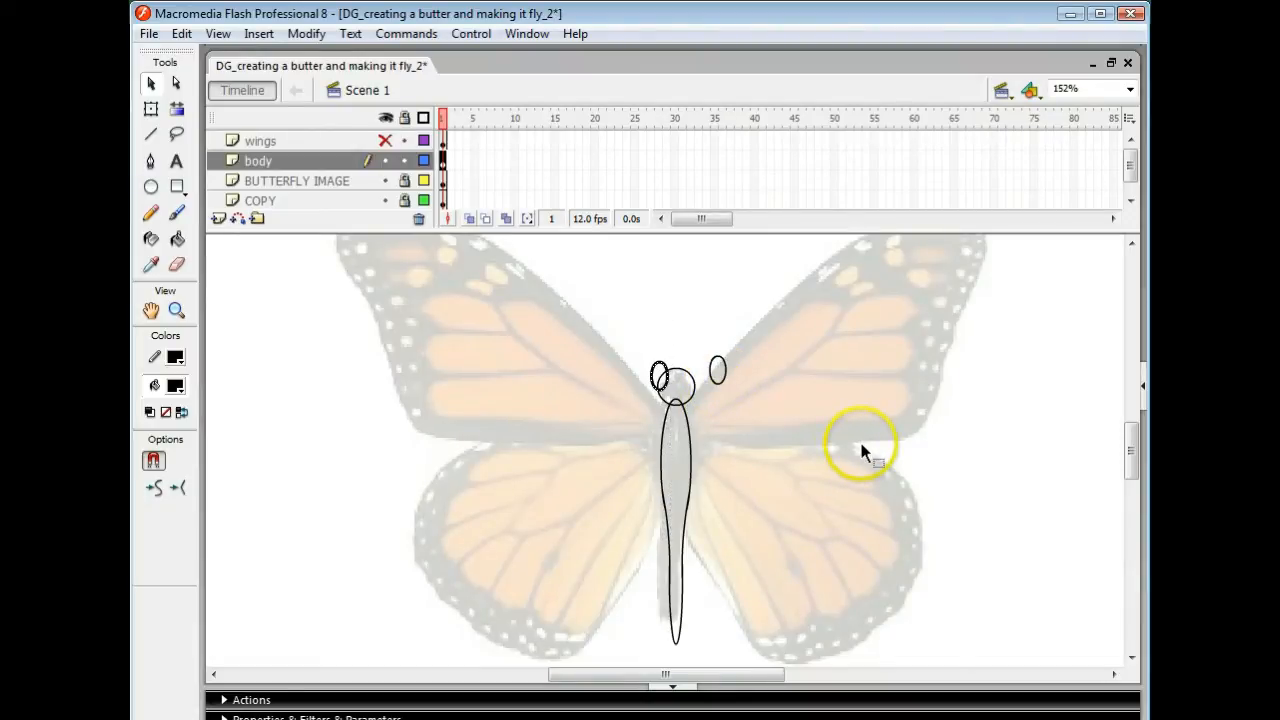
key(Left)
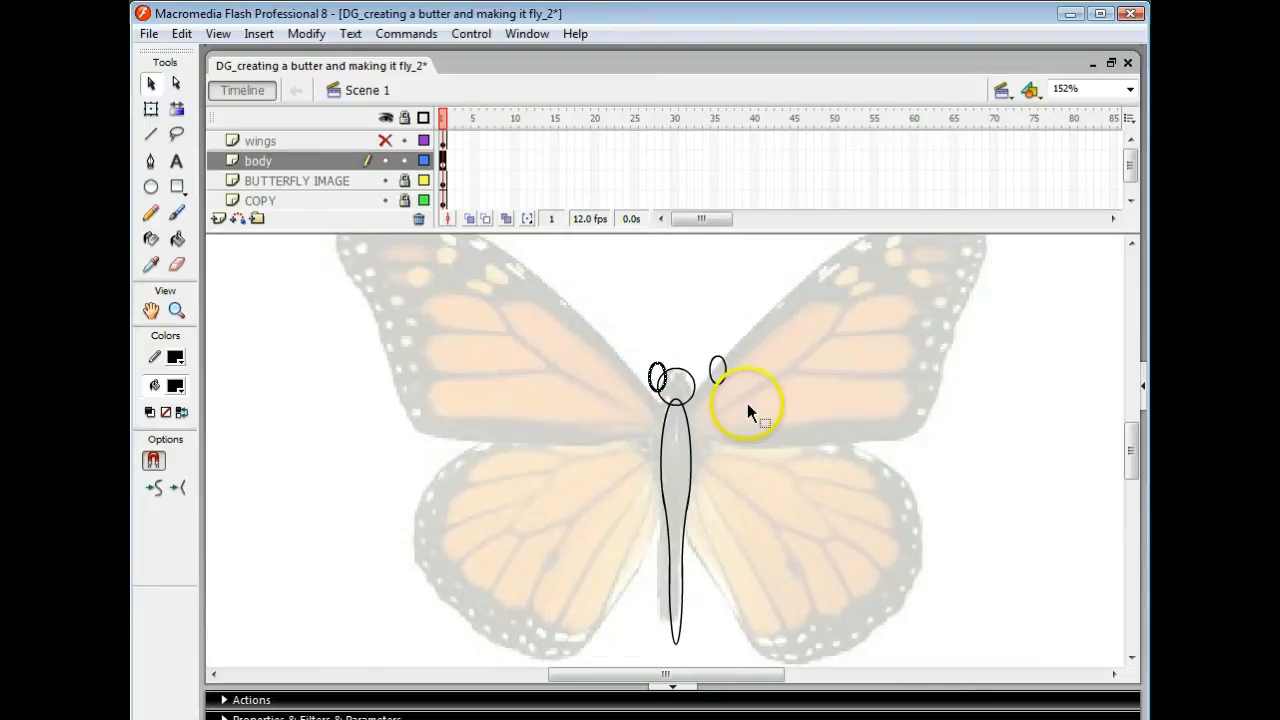
key(Right)
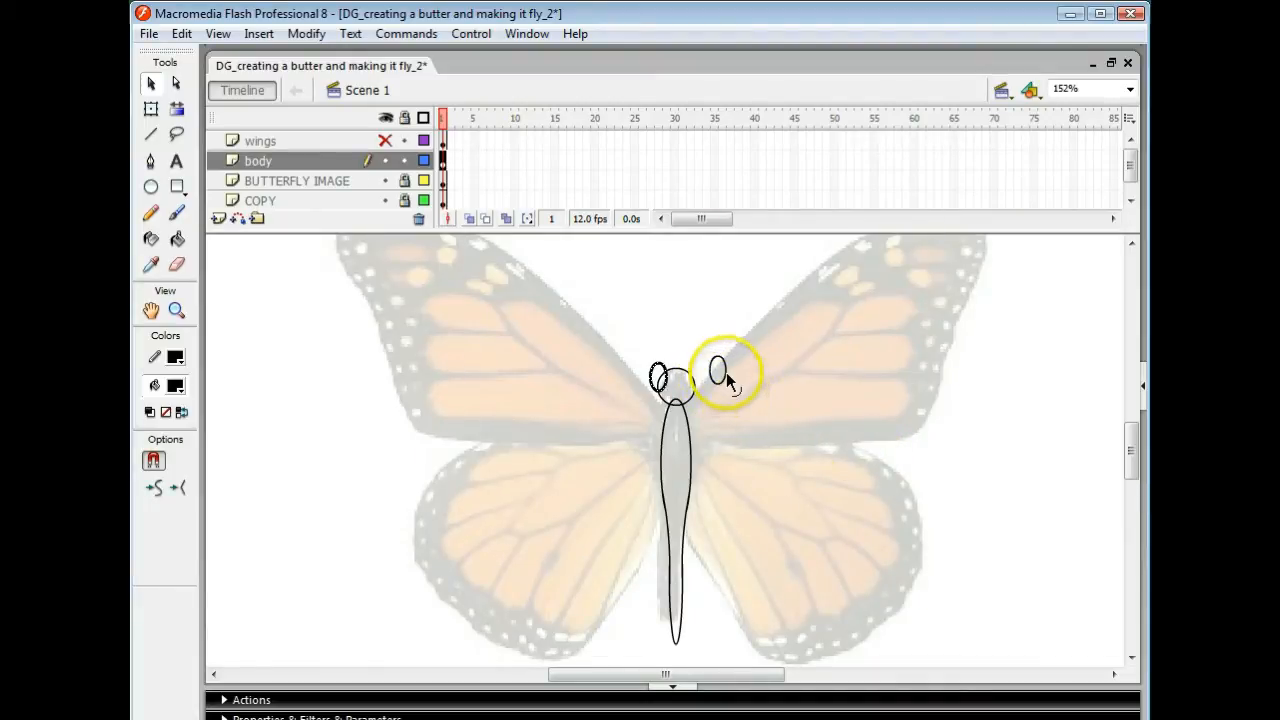
Step: Move the original small oval onto the upper right edge of the head, nudge it to mirror the left eye, and deselect it
click(726, 376)
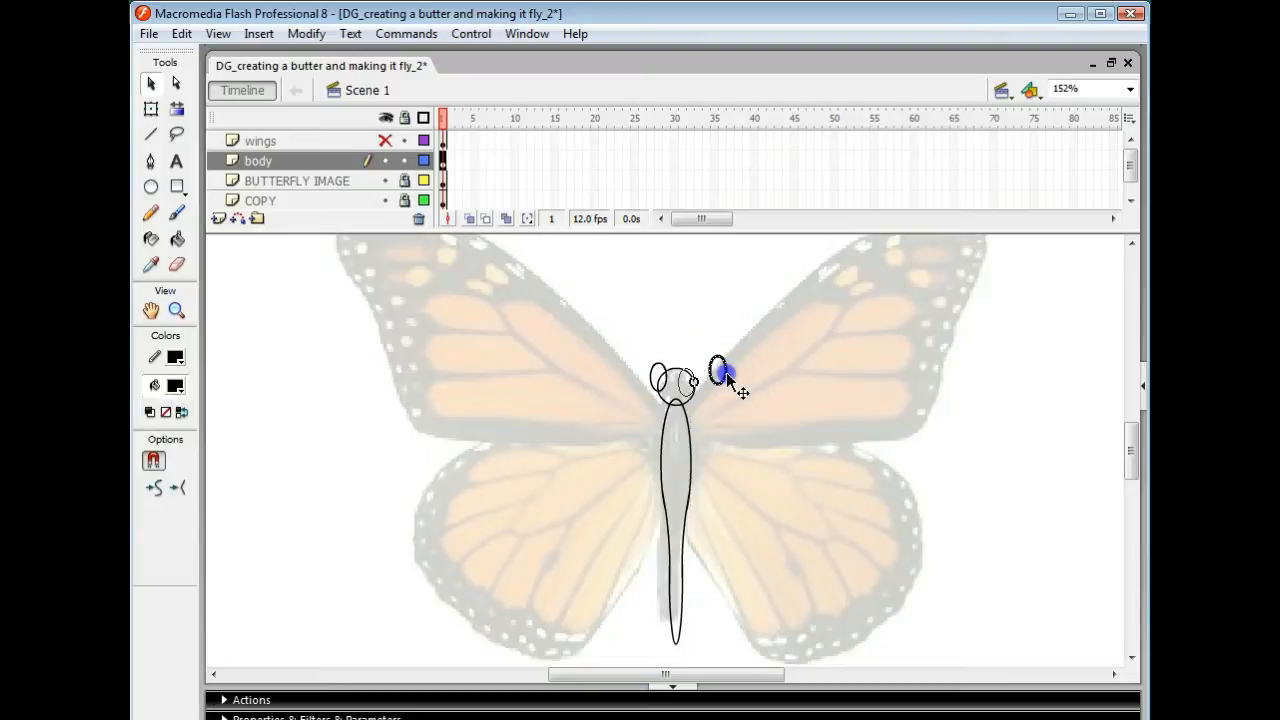
drag(727, 377, 702, 381)
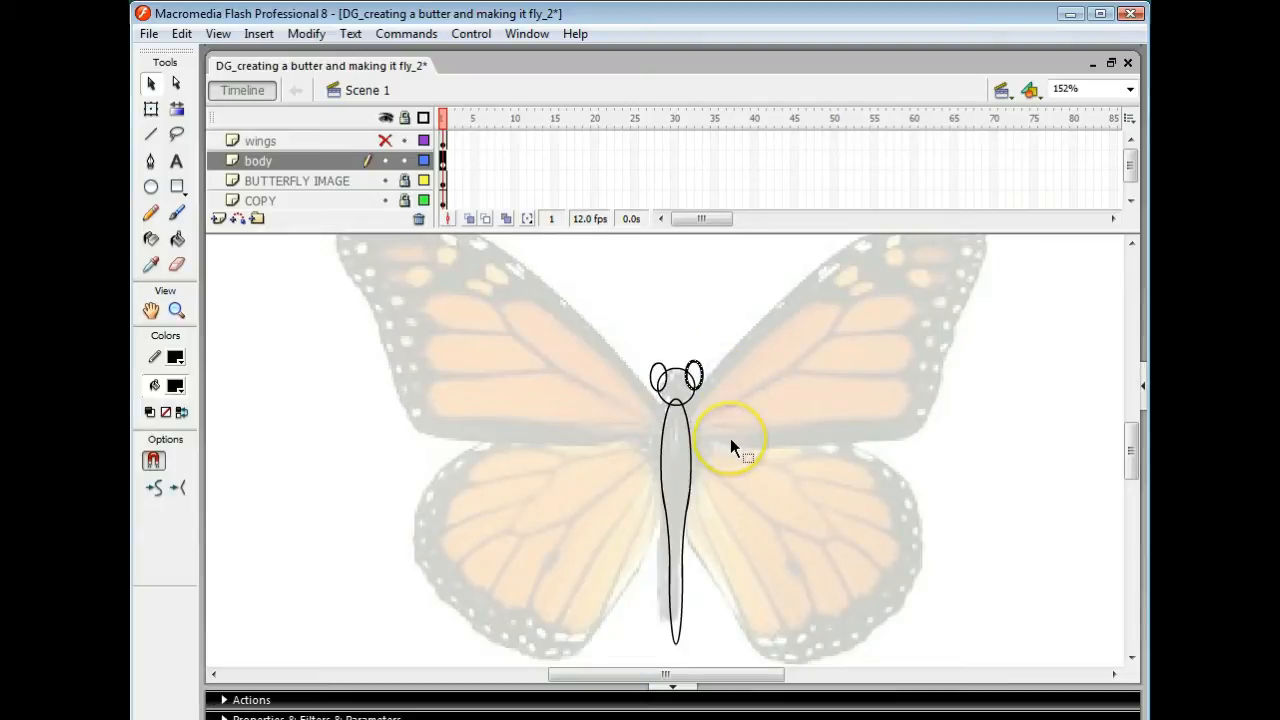
key(Left)
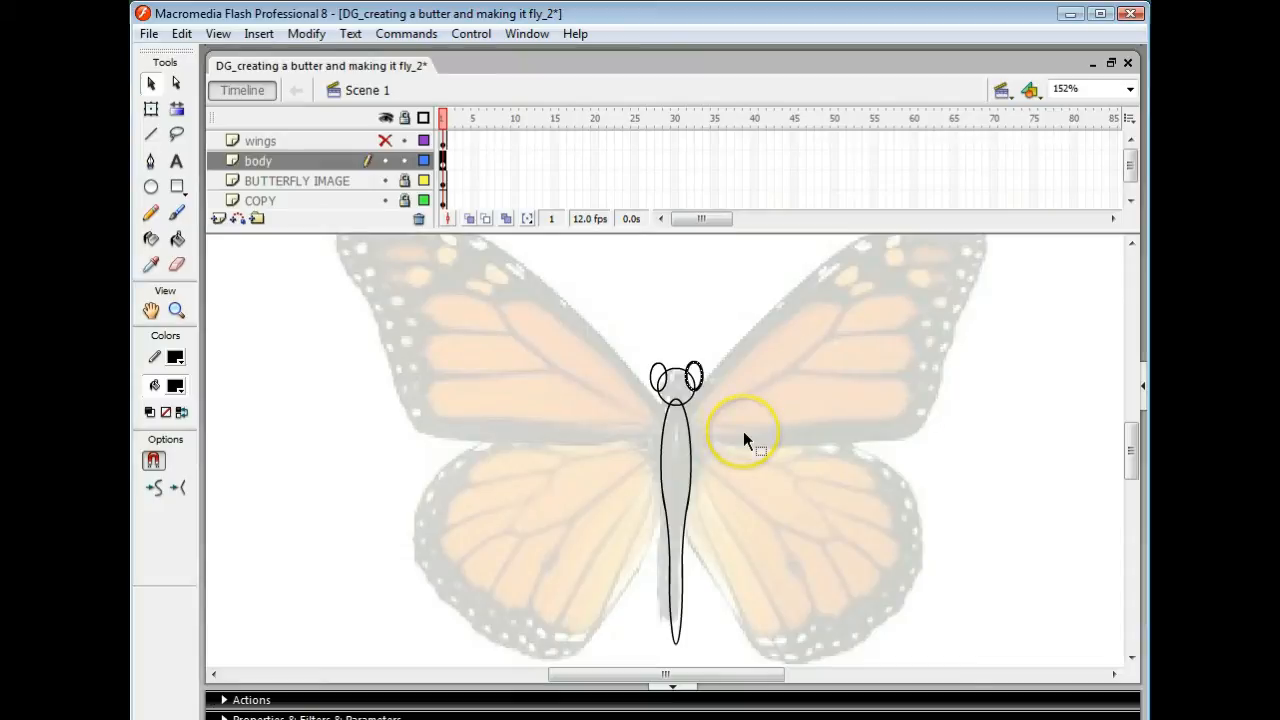
key(Left)
click(754, 431)
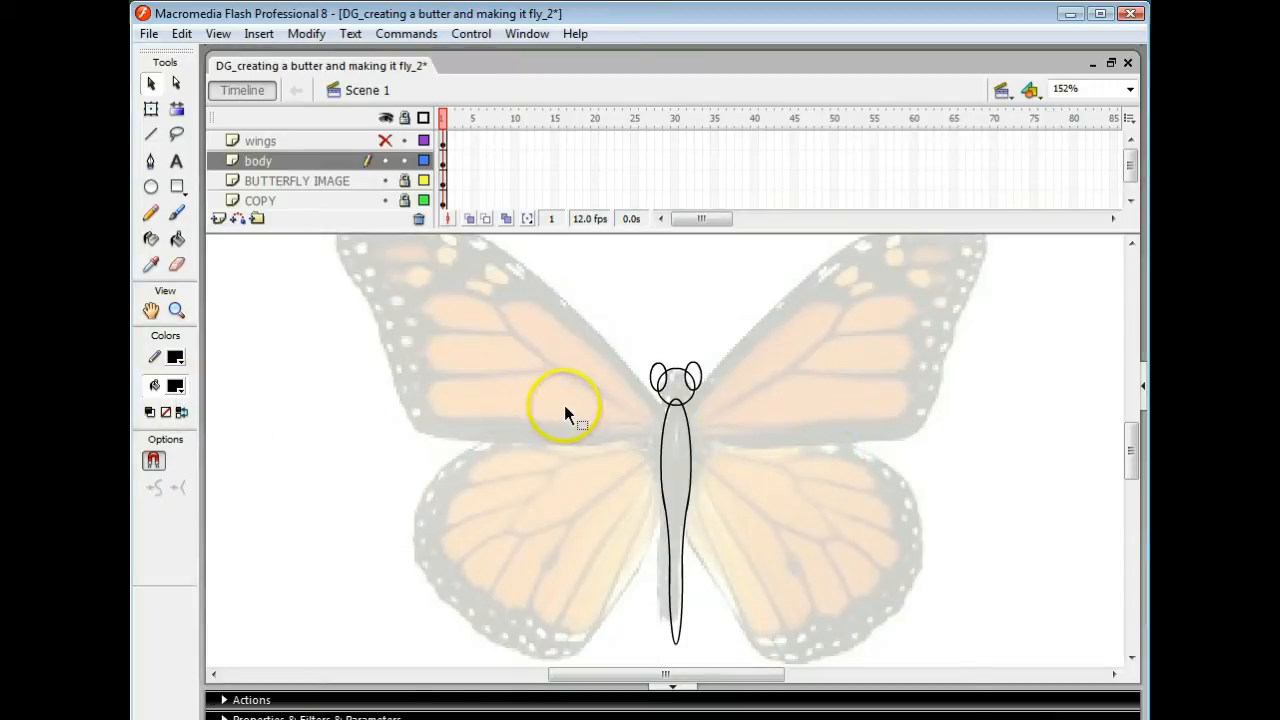
Step: Fill both eyes, the head, and the body outline with black using the Paint Bucket
key(k)
click(662, 374)
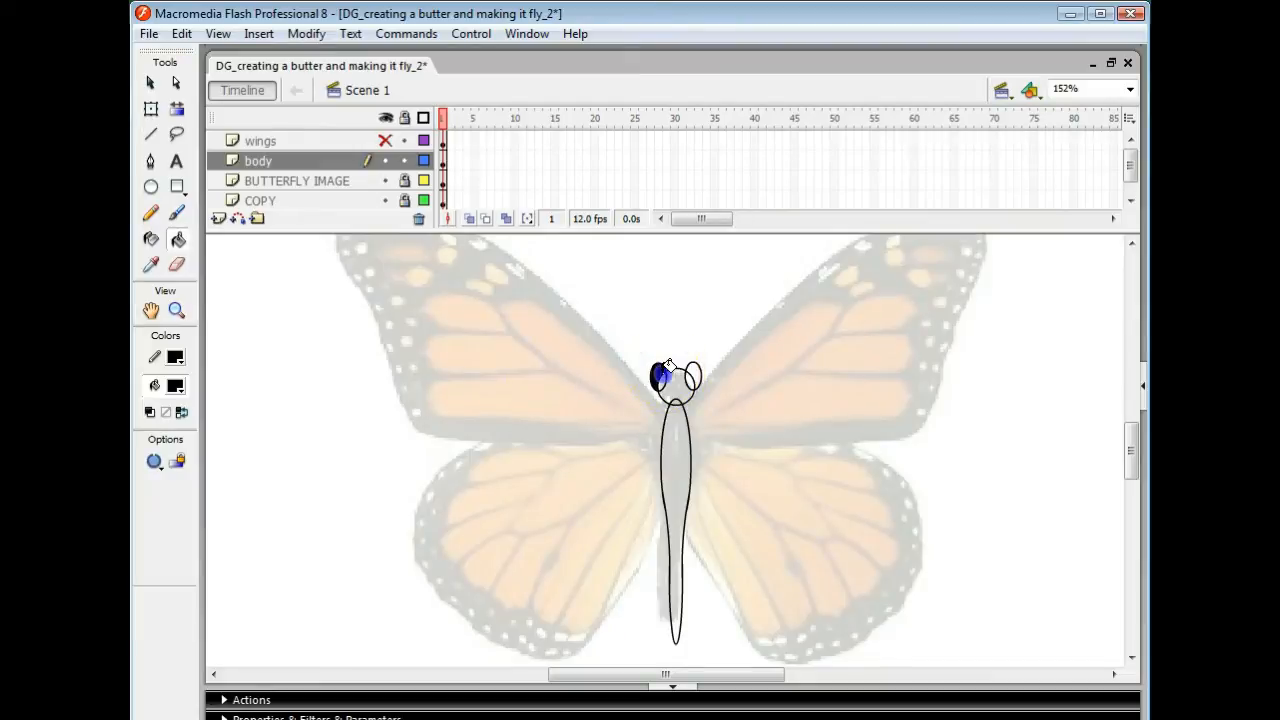
click(676, 385)
click(694, 374)
click(671, 440)
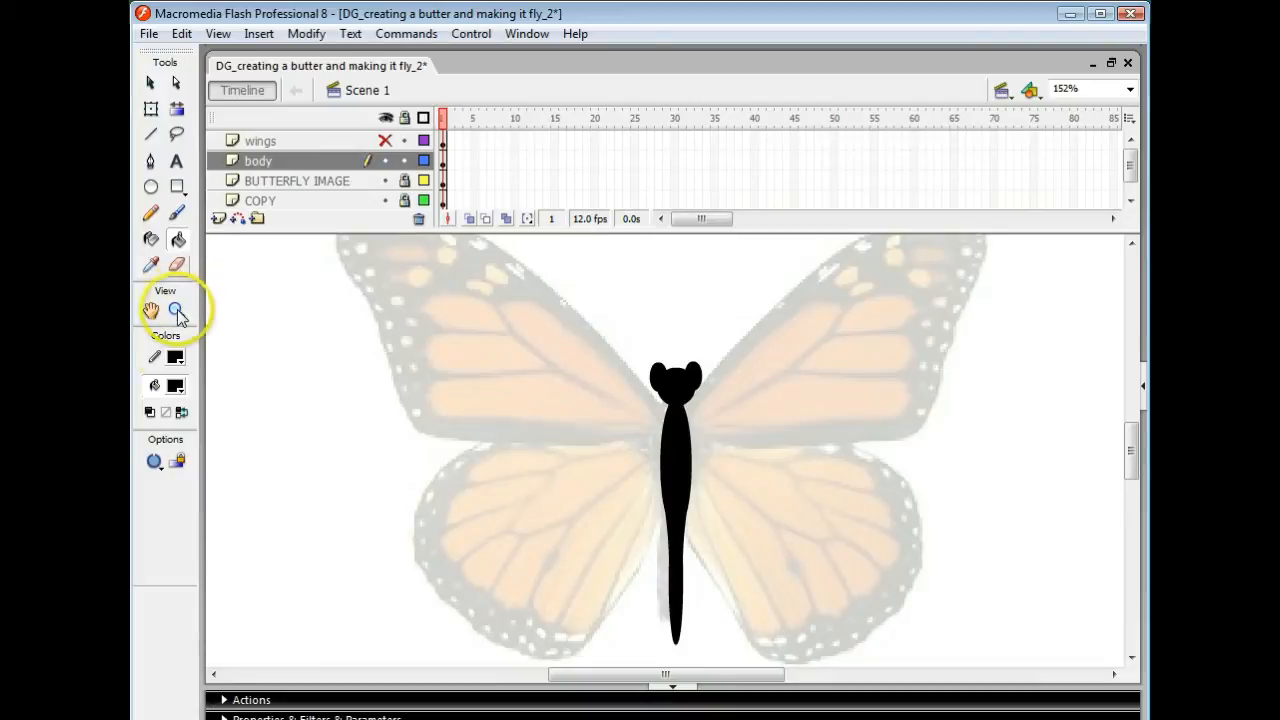
Step: Paint a white (#FFFFFF) dot on each eye with a small round brush, the third smallest size
click(175, 386)
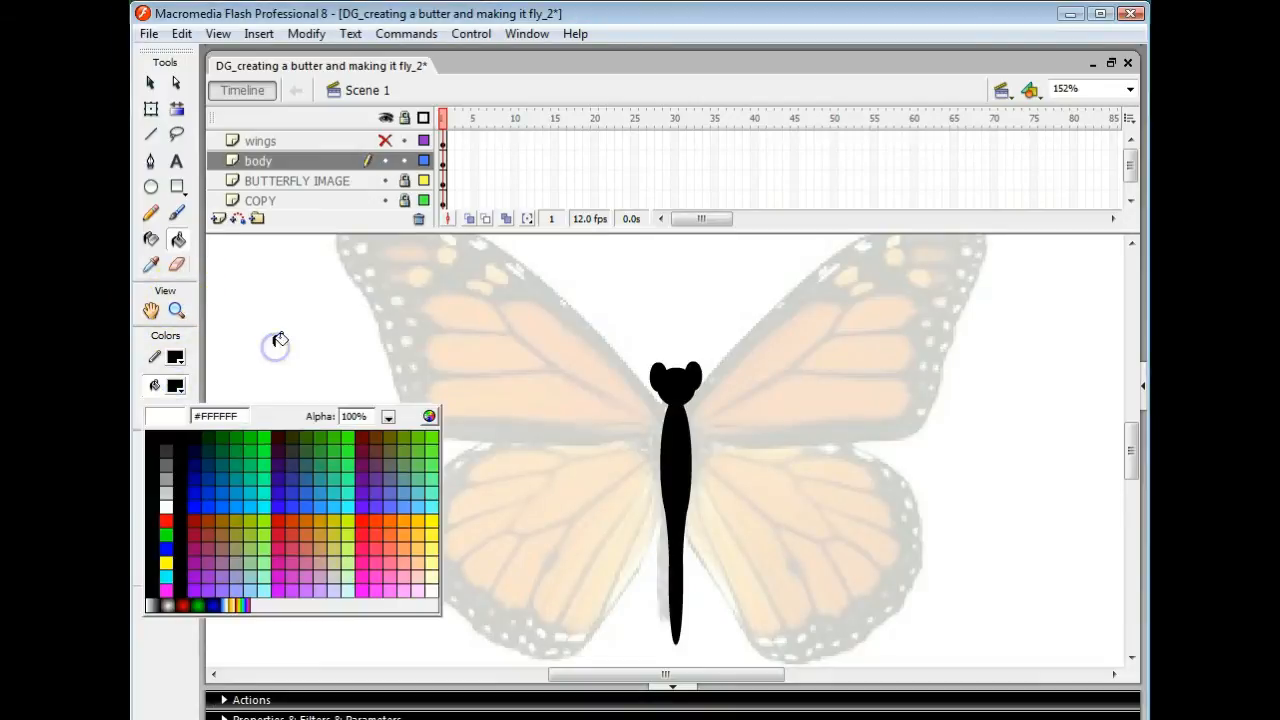
click(279, 341)
click(177, 213)
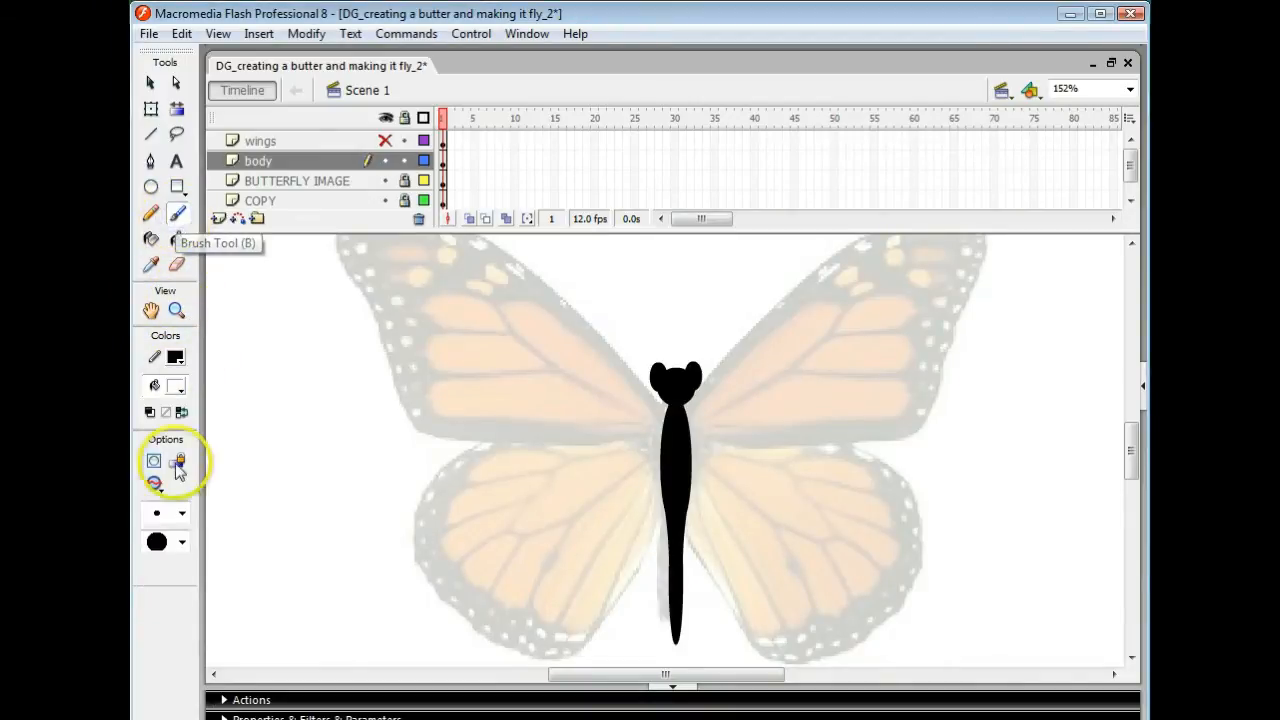
click(181, 513)
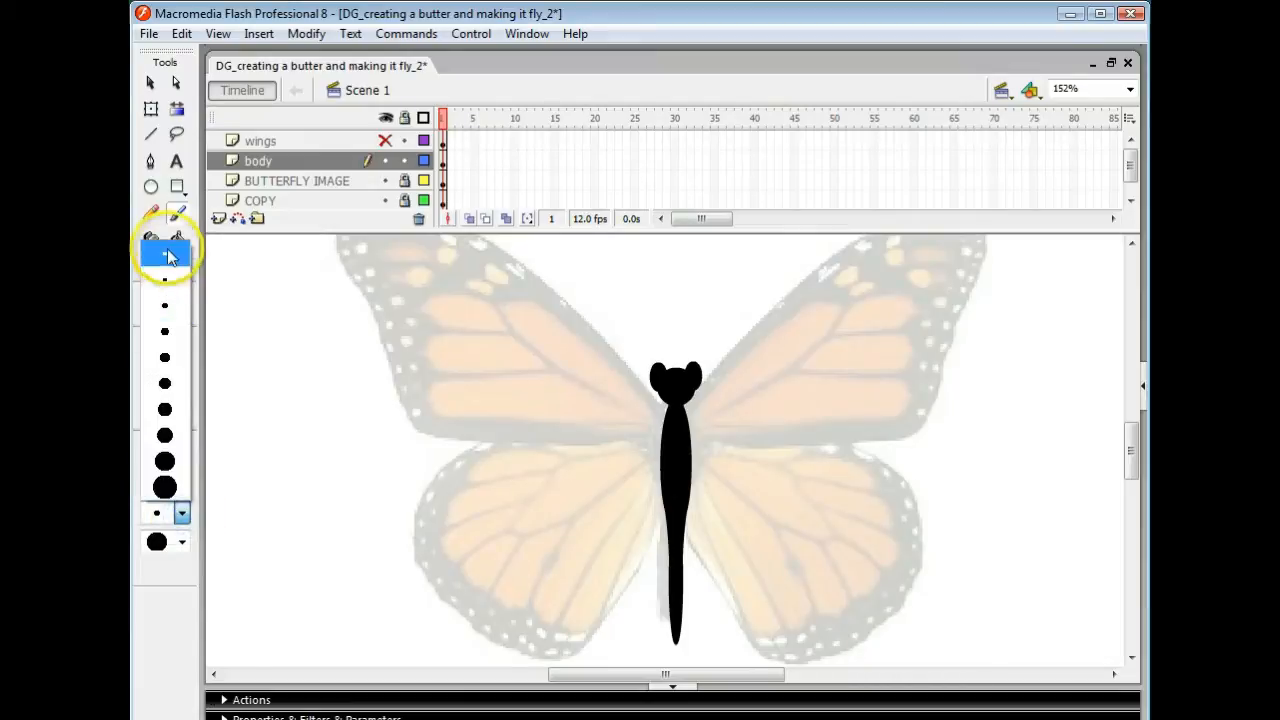
click(165, 303)
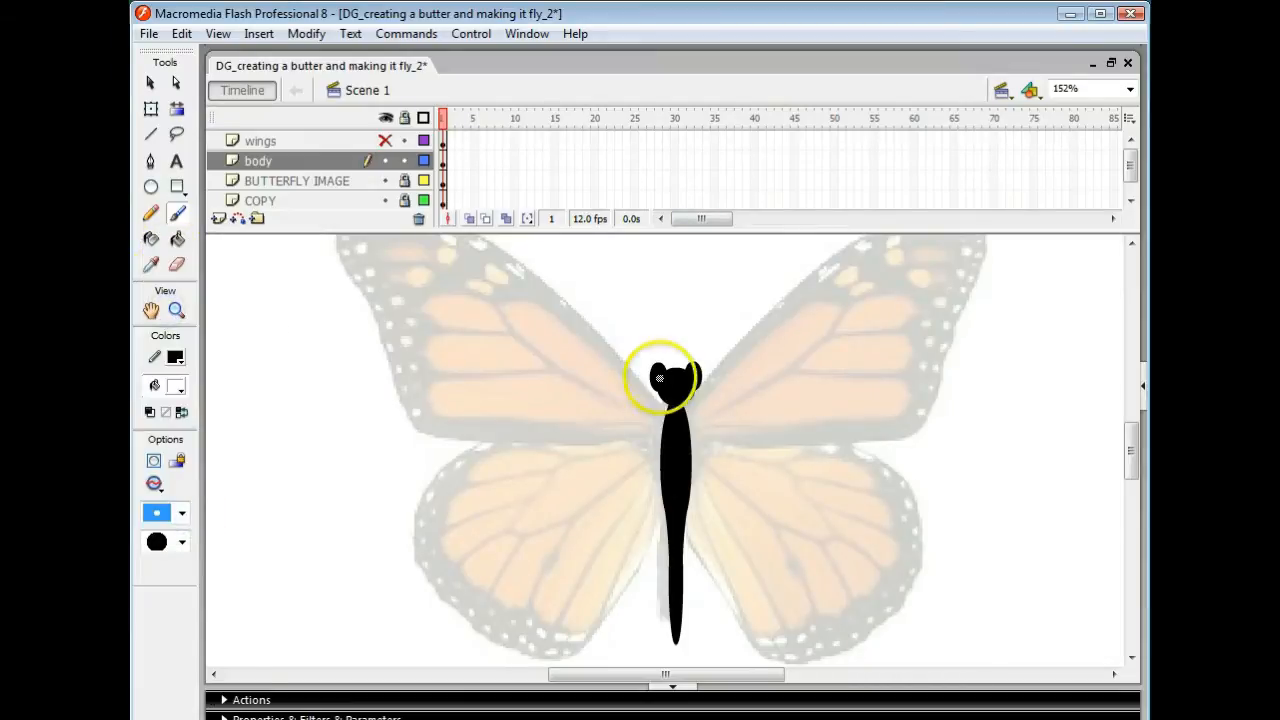
click(657, 370)
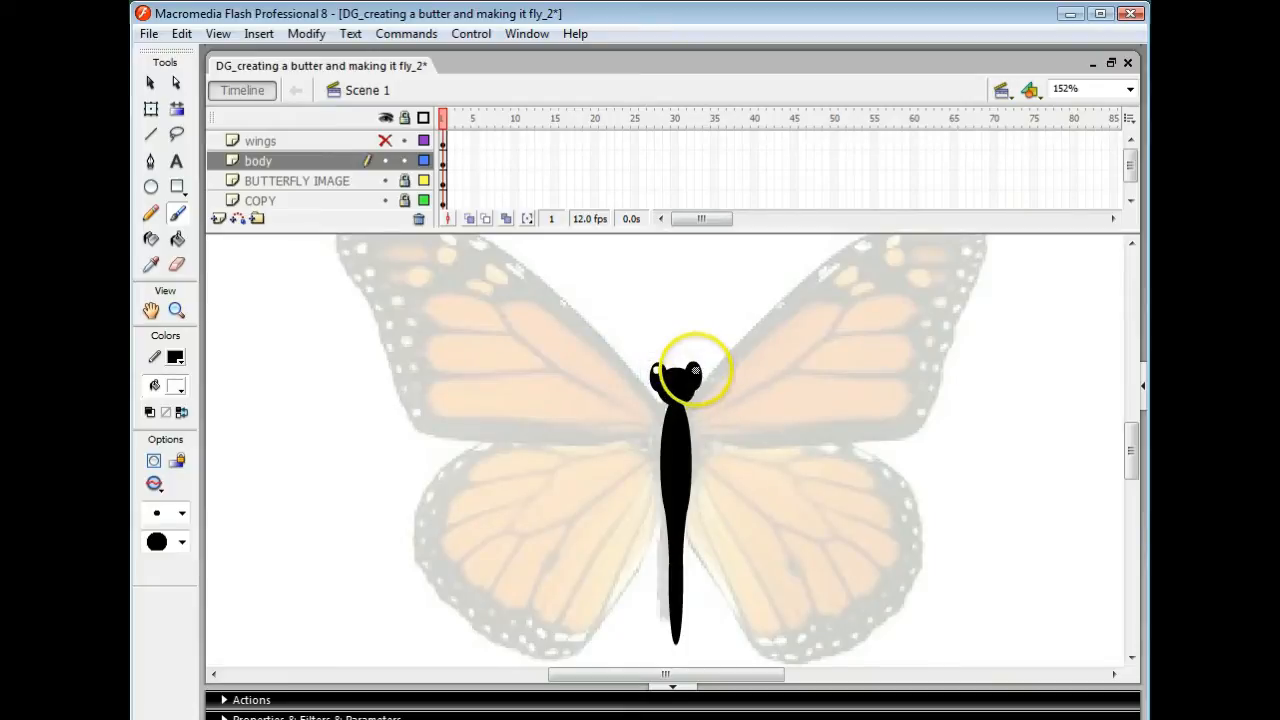
click(695, 370)
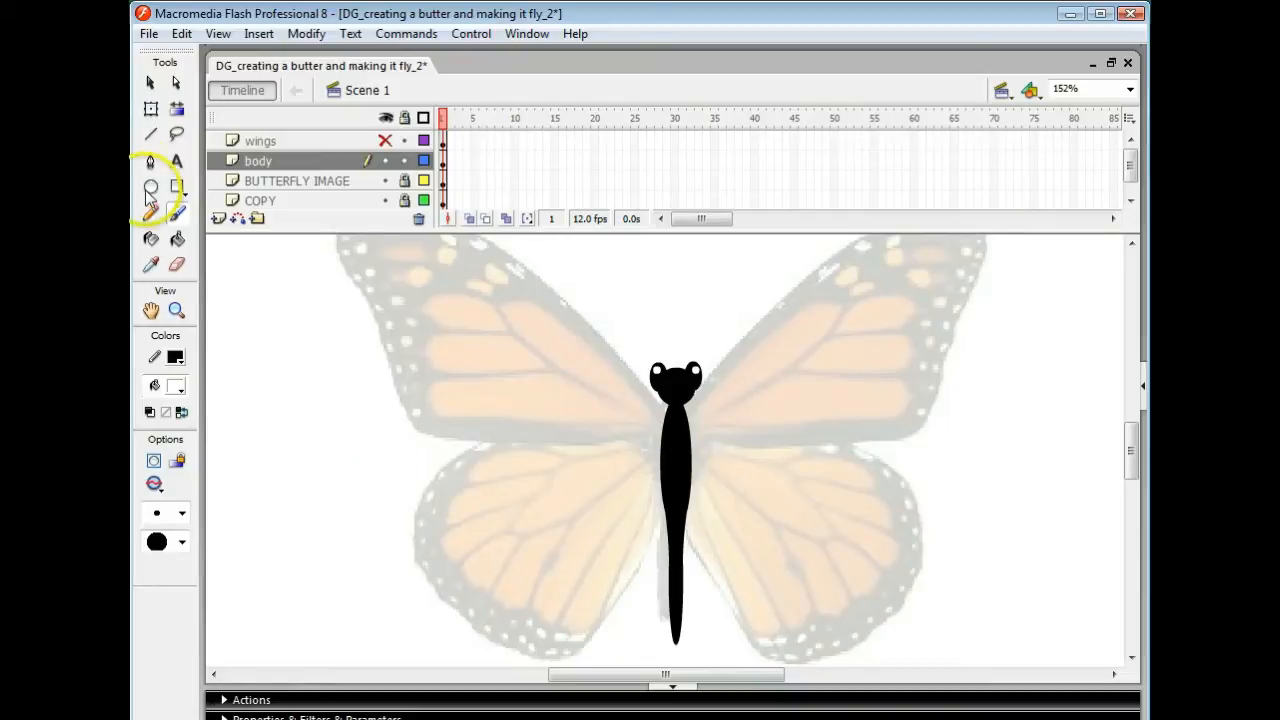
Step: Draw a straight antenna line up from the right part of the head's top and bend it into an outward curve
click(151, 134)
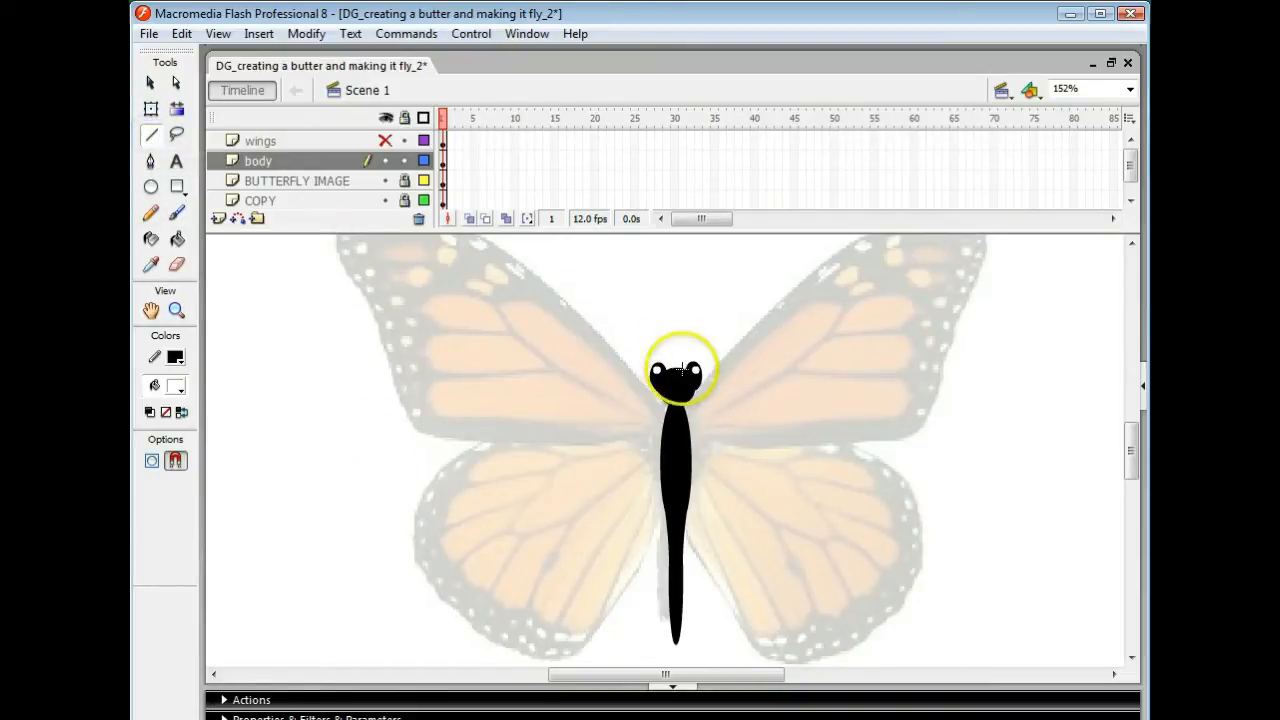
click(681, 370)
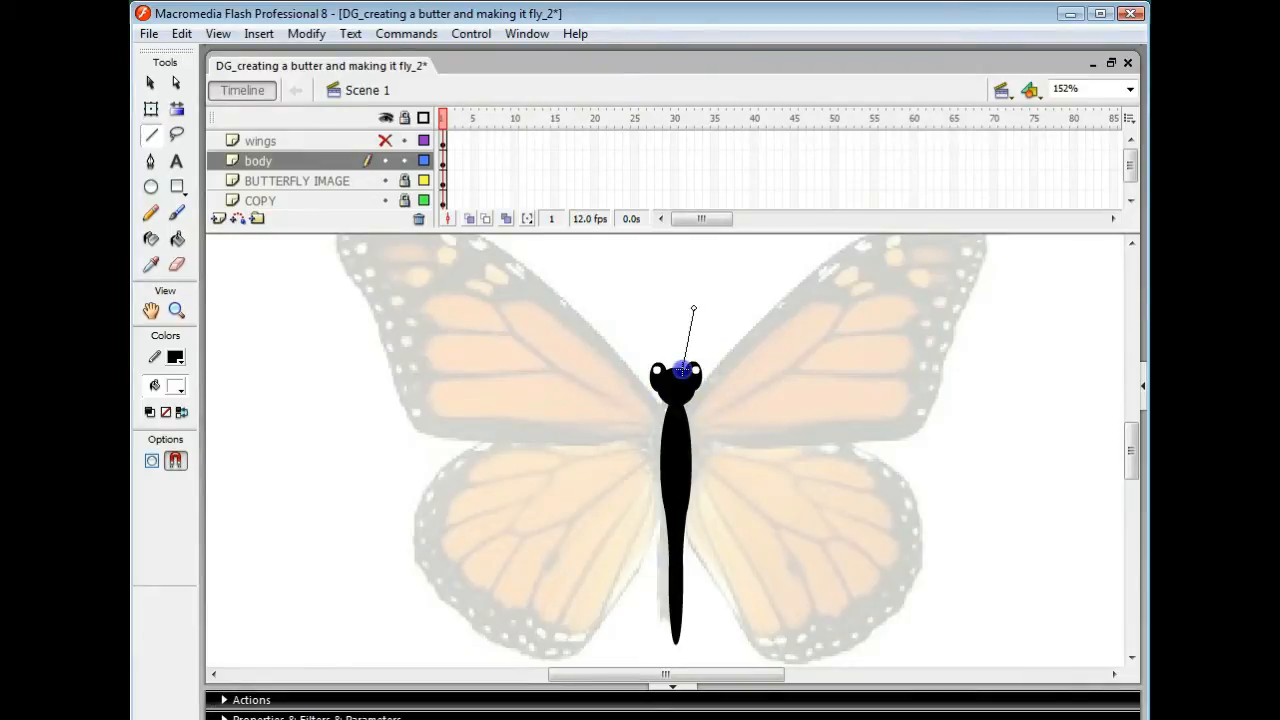
drag(693, 309, 693, 309)
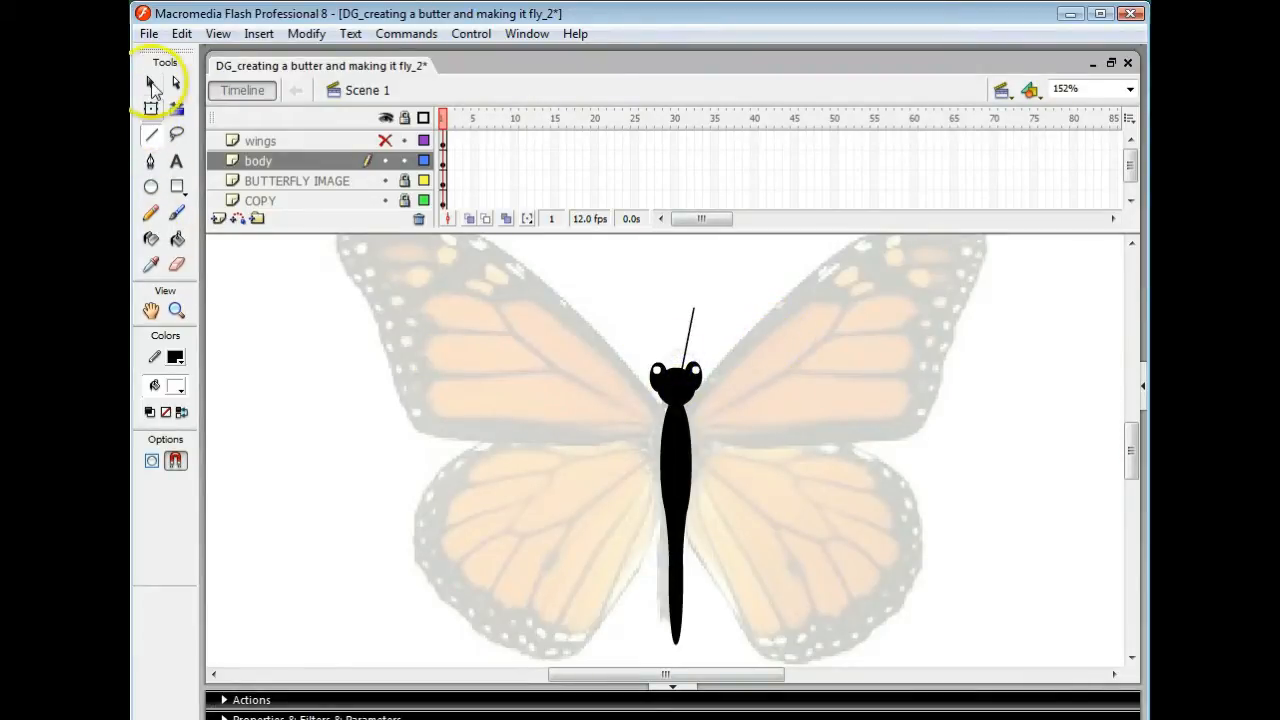
click(152, 85)
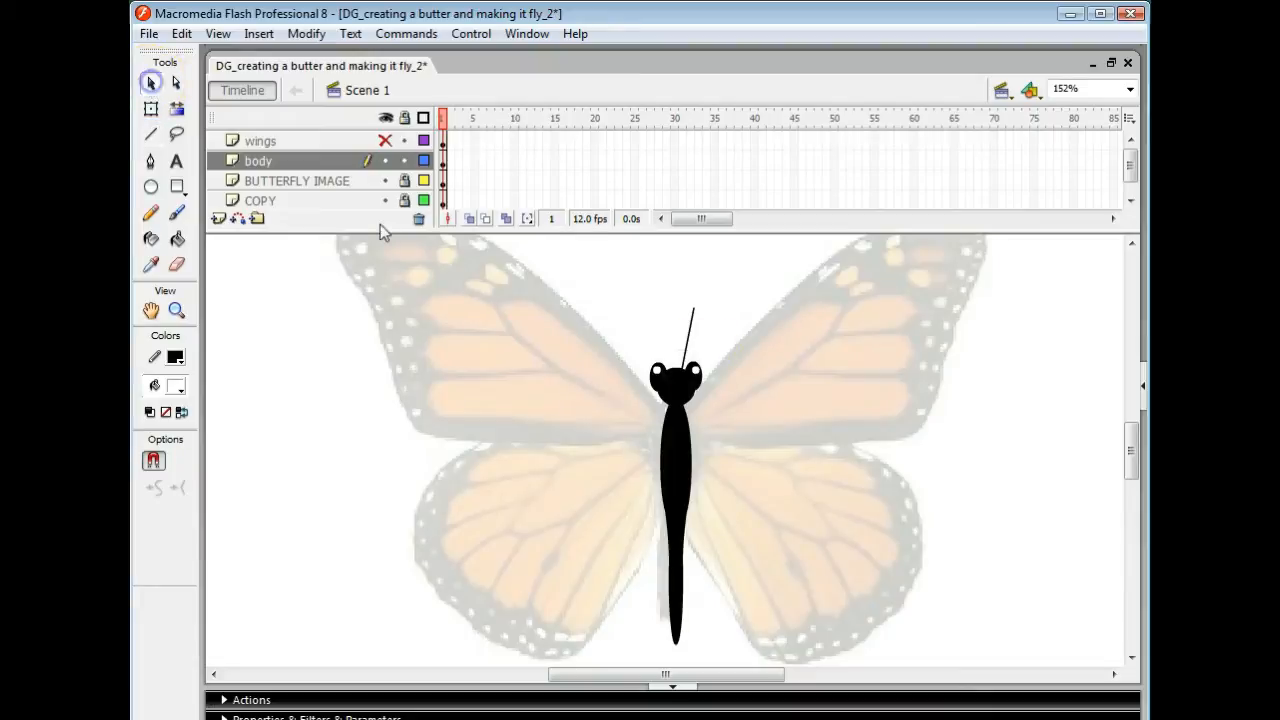
click(691, 334)
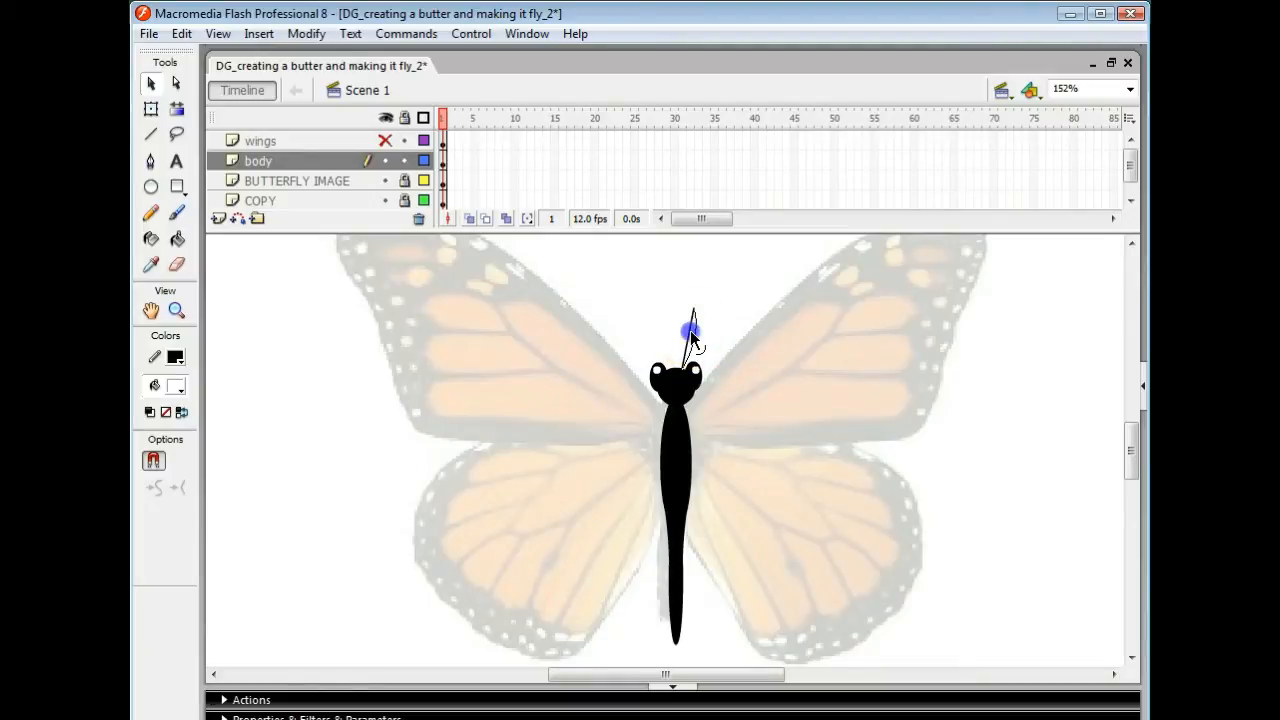
mouse_move(691, 334)
mouse_down()
mouse_move(688, 311)
mouse_move(696, 326)
mouse_up()
Step: Draw a tiny narrow oval beside the antenna's tip and remove its white fill
click(175, 313)
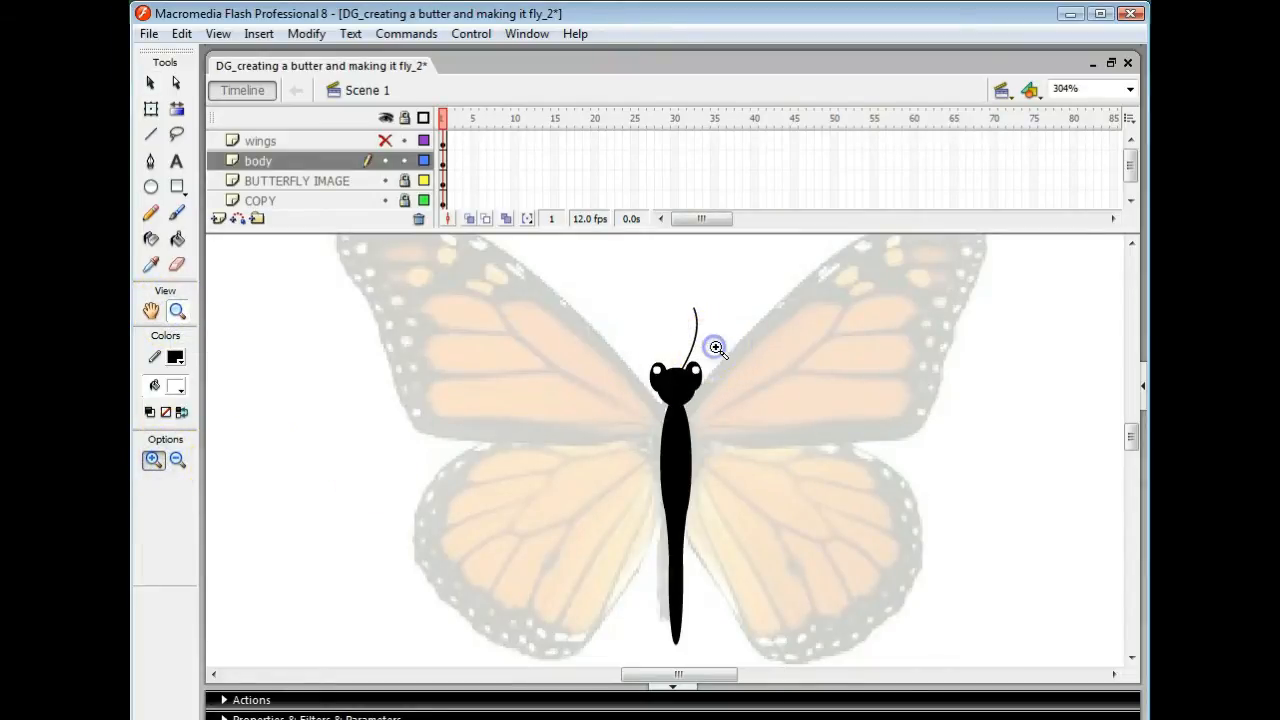
click(715, 347)
click(152, 187)
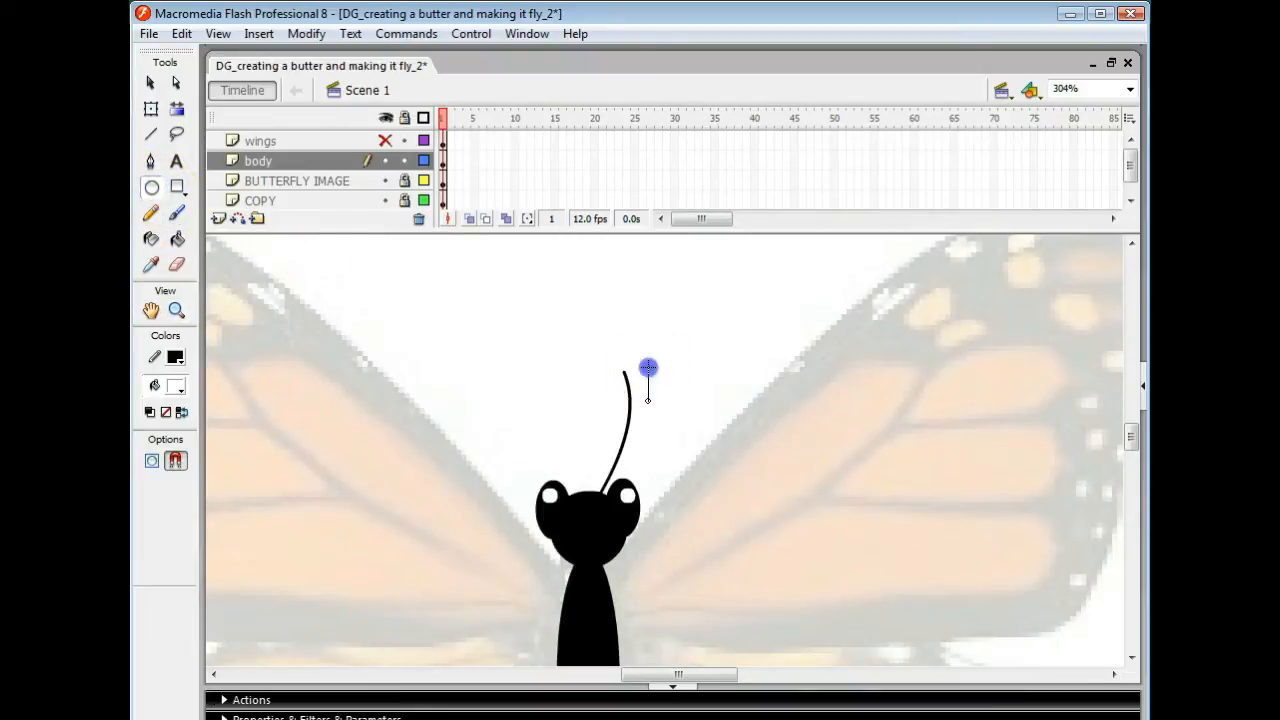
drag(648, 400, 662, 401)
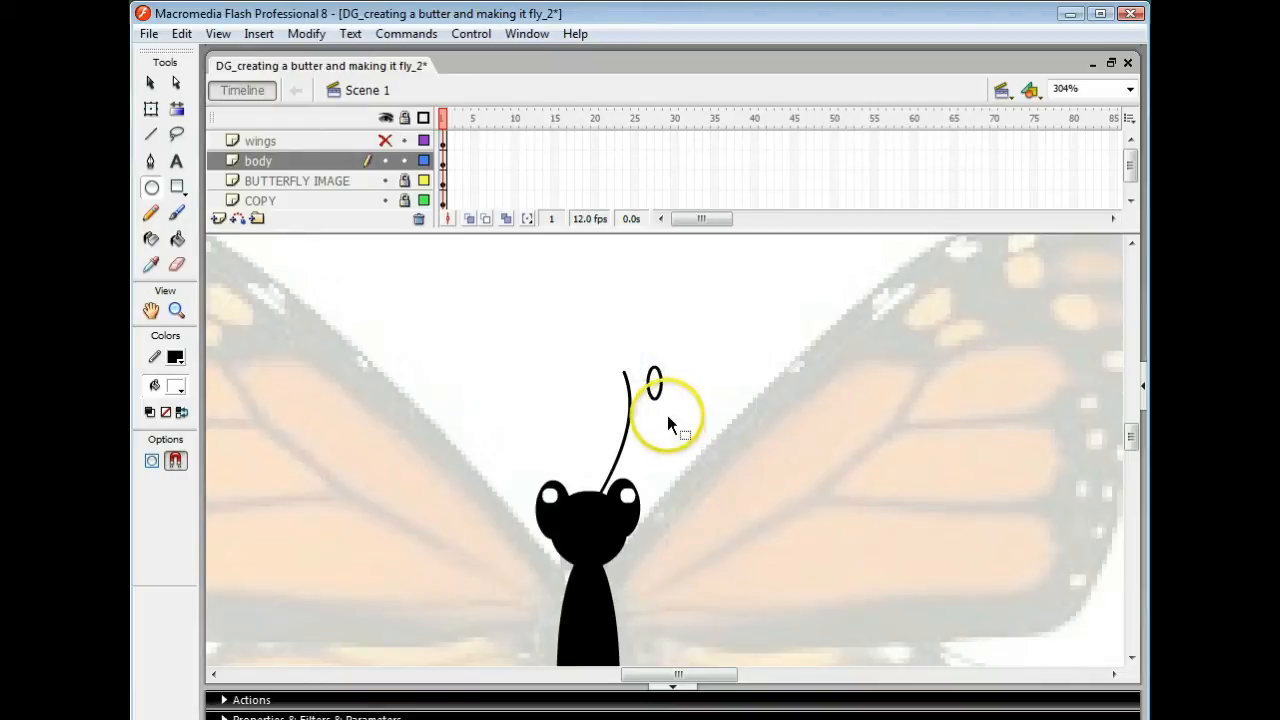
key(v)
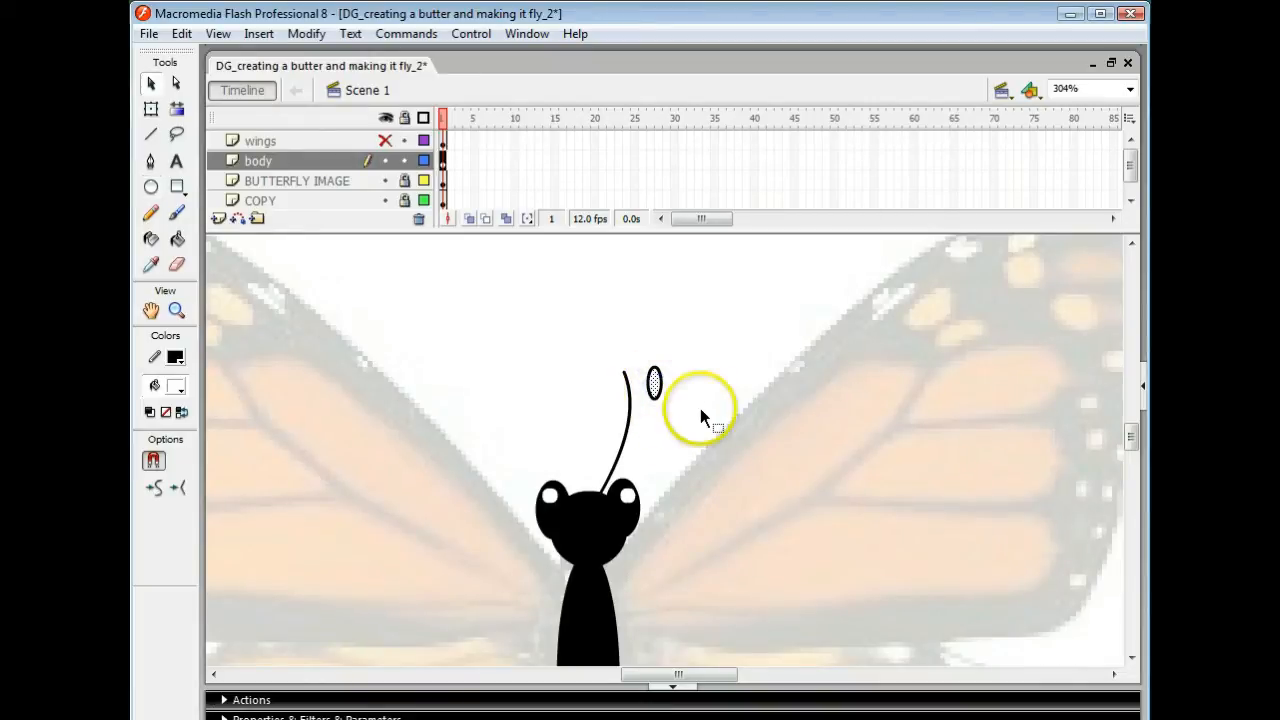
Step: Bend the tiny oval's lower left side inward to form a teardrop loop and delete the leftover tail
click(650, 396)
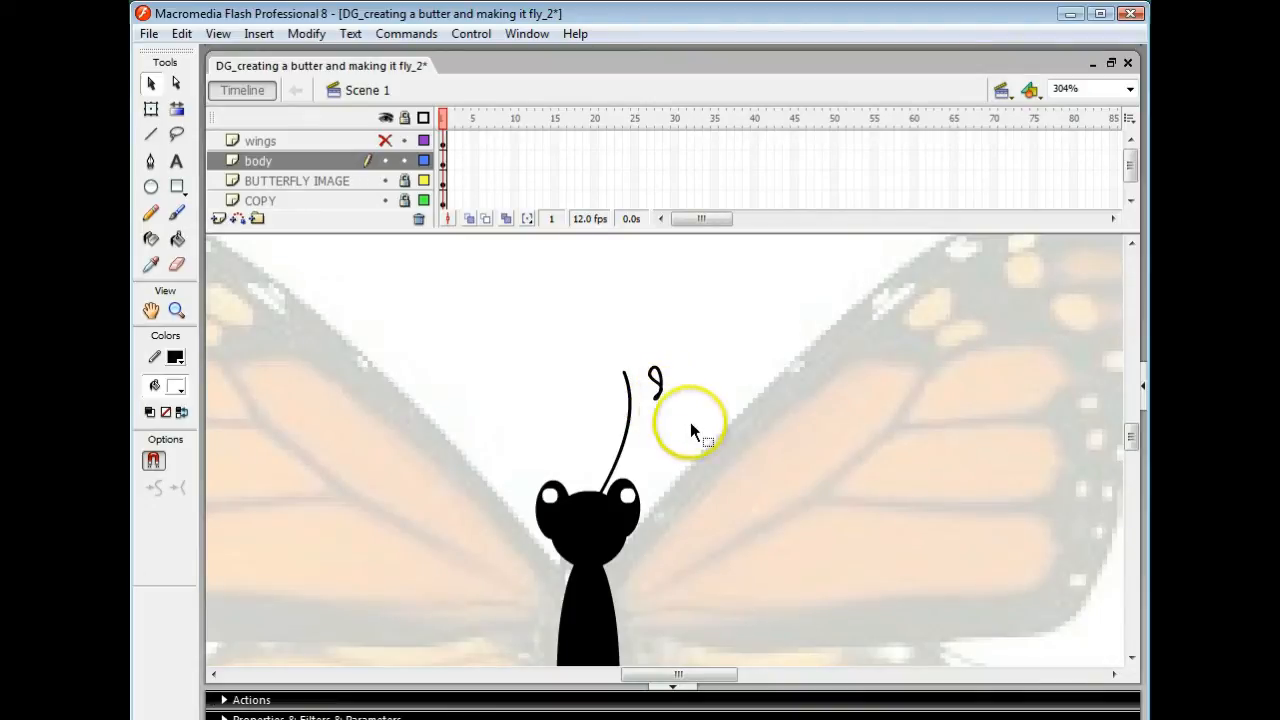
mouse_move(694, 428)
mouse_down()
mouse_move(638, 418)
mouse_move(647, 388)
mouse_move(694, 428)
mouse_up()
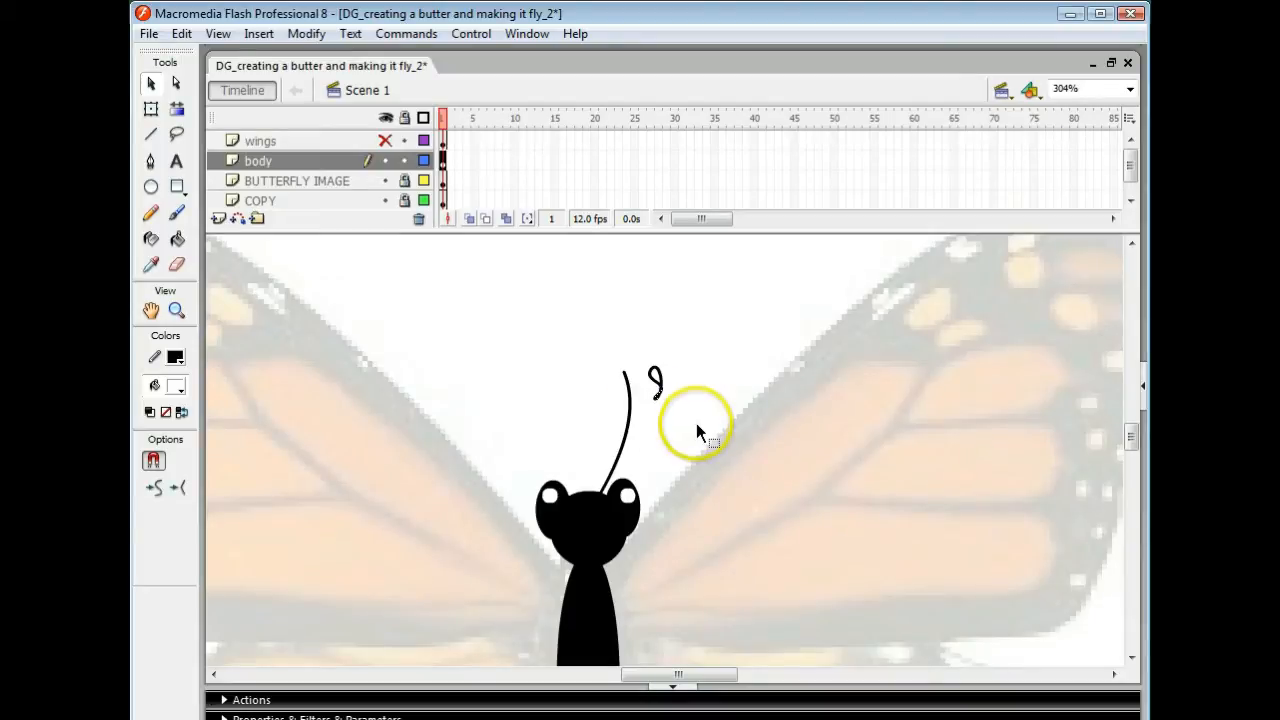
click(696, 423)
Step: Move the teardrop loop onto the antenna's tip and delete the stray stroke fragment left behind
click(660, 385)
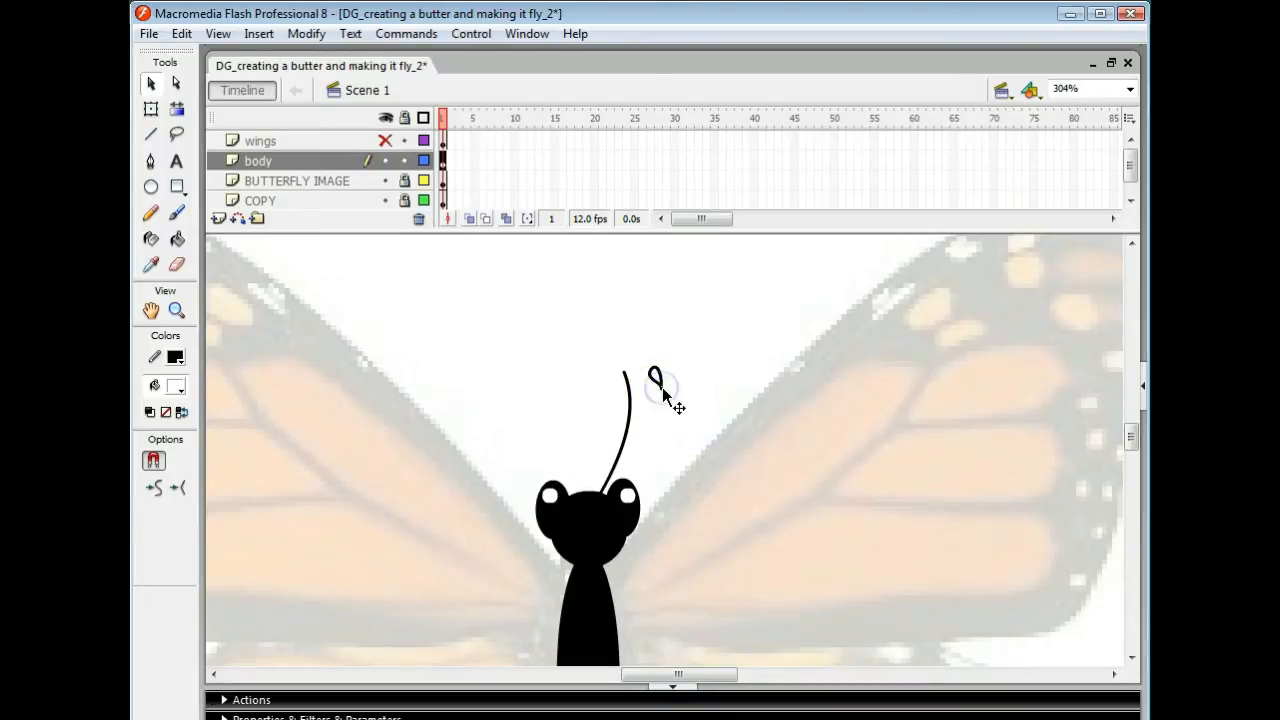
drag(659, 383, 627, 384)
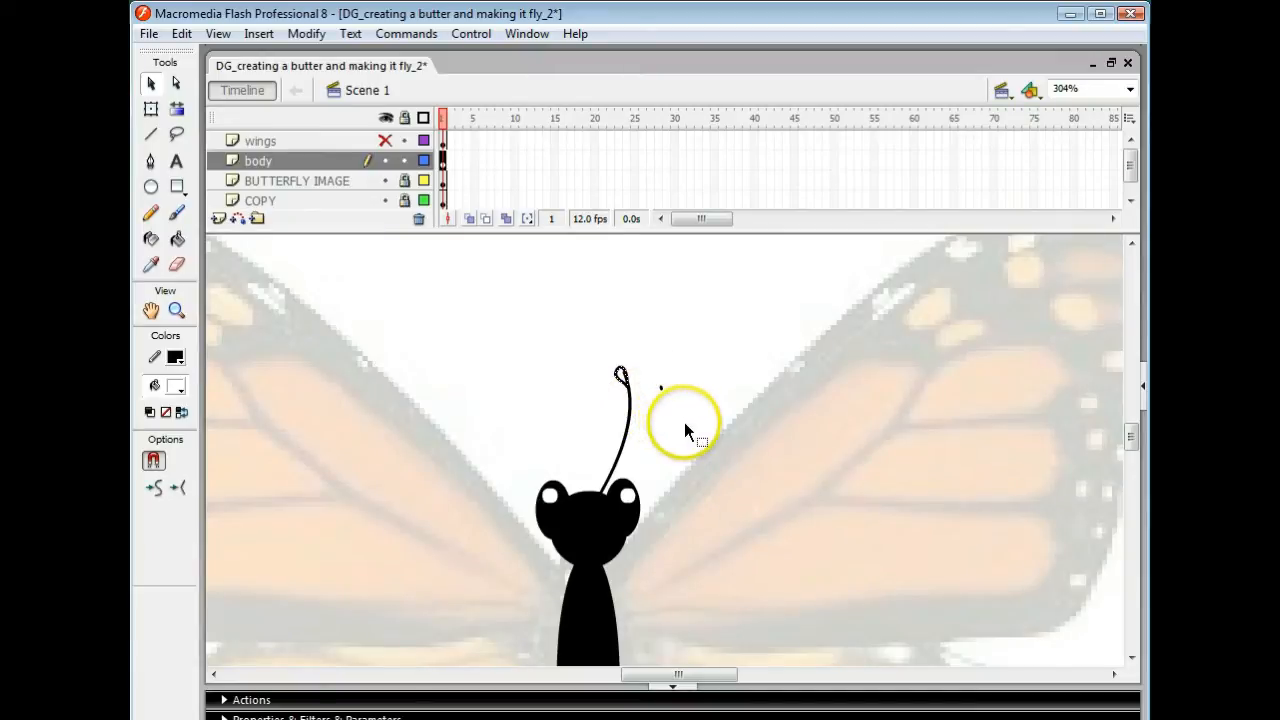
drag(648, 377, 696, 424)
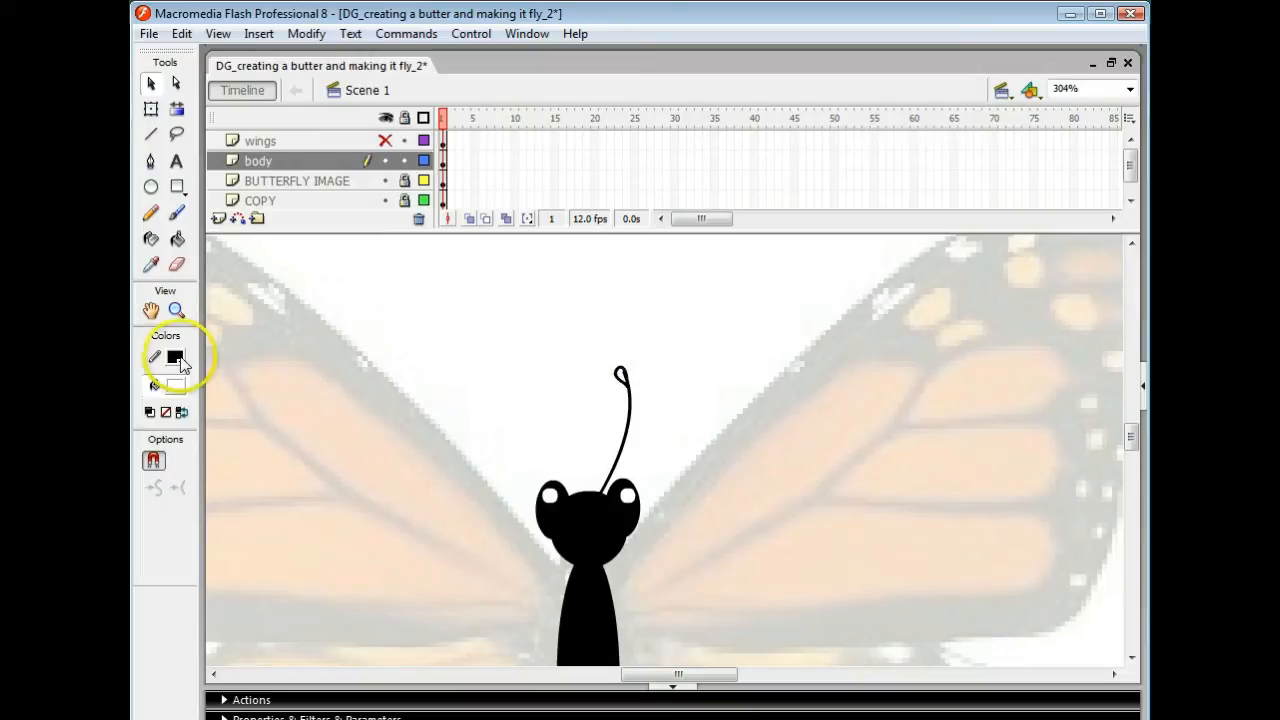
Step: Fill the teardrop loop at the antenna's tip with solid black (#000000)
click(176, 386)
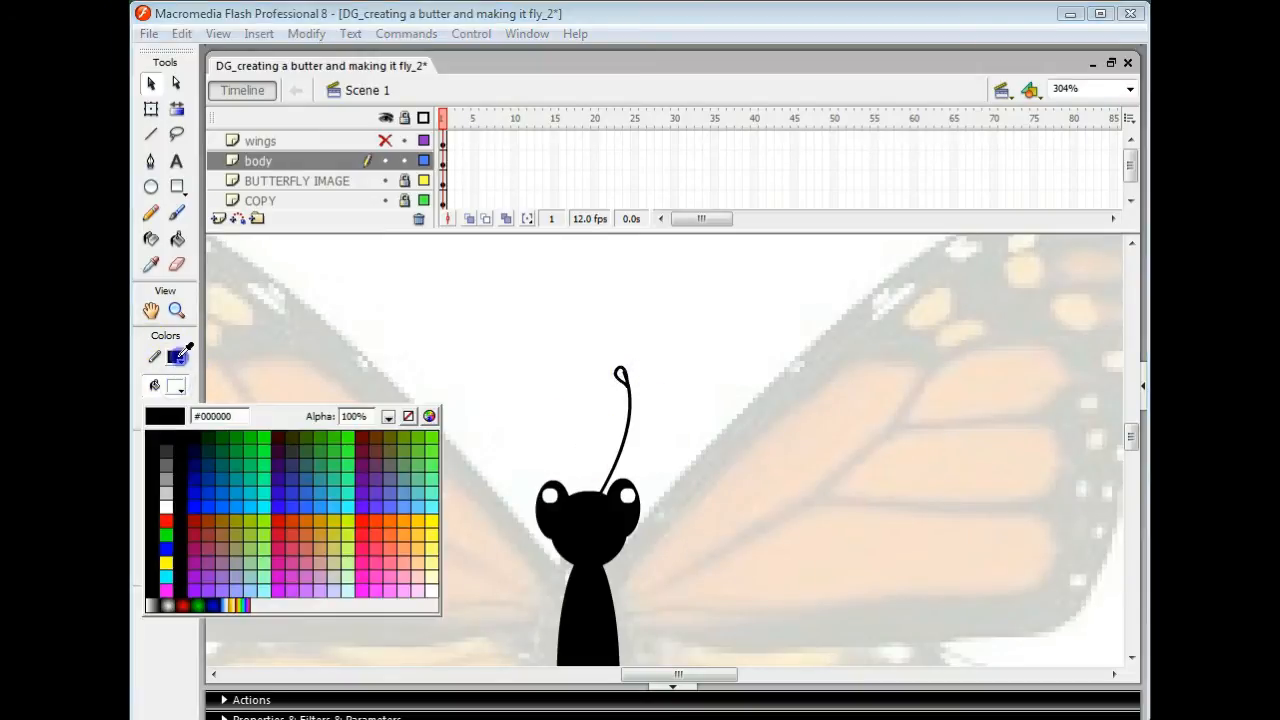
click(176, 358)
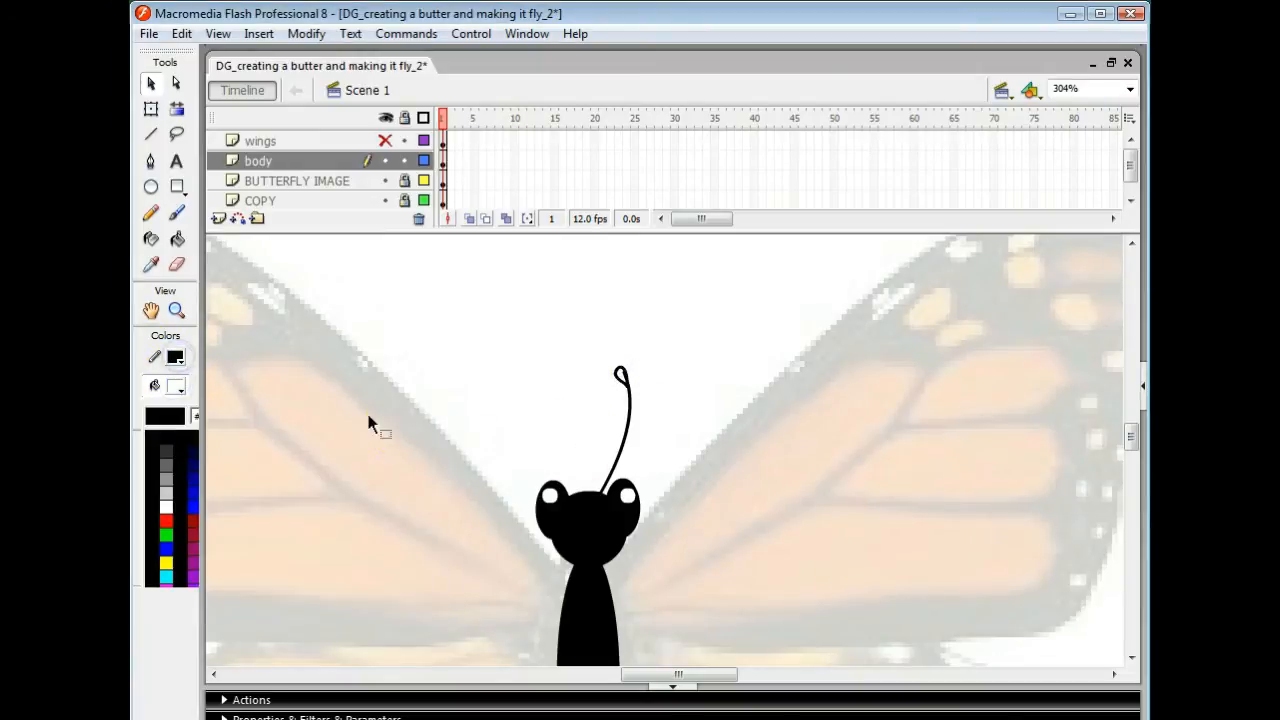
key(k)
click(621, 374)
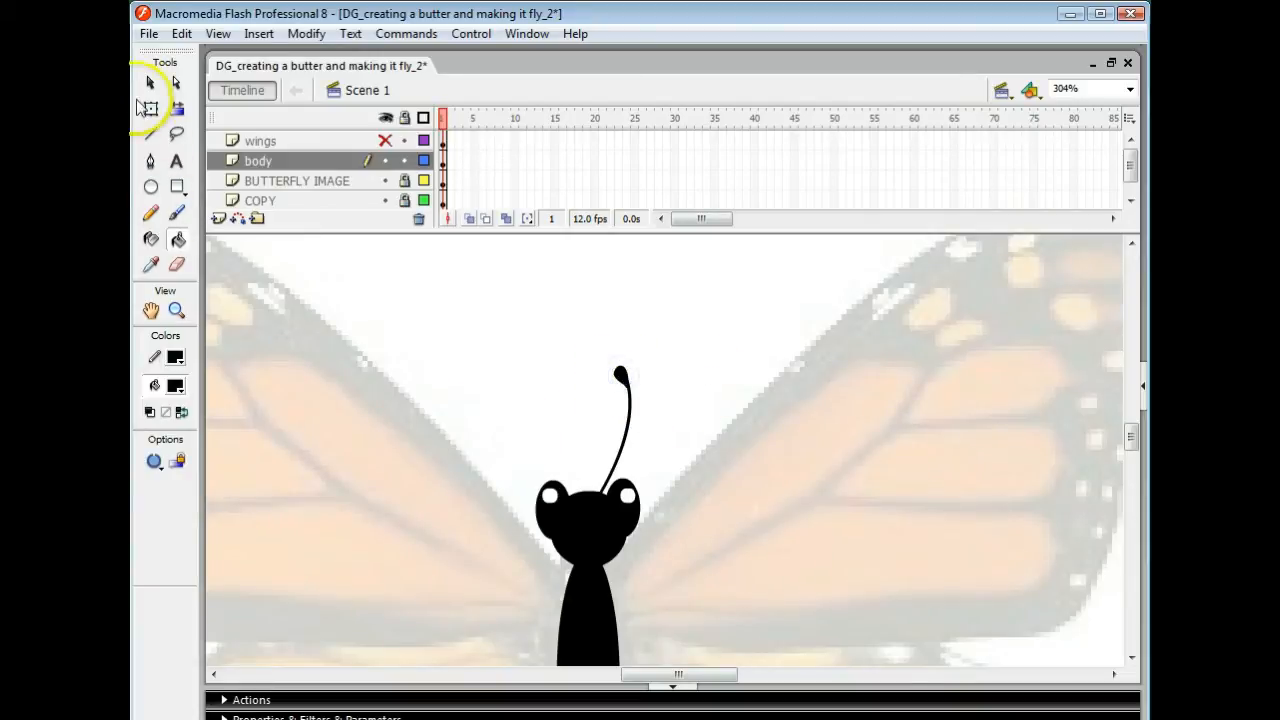
Step: Select the whole antenna, including its filled tip and lower line segment, and duplicate it in place
click(150, 82)
drag(588, 341, 648, 449)
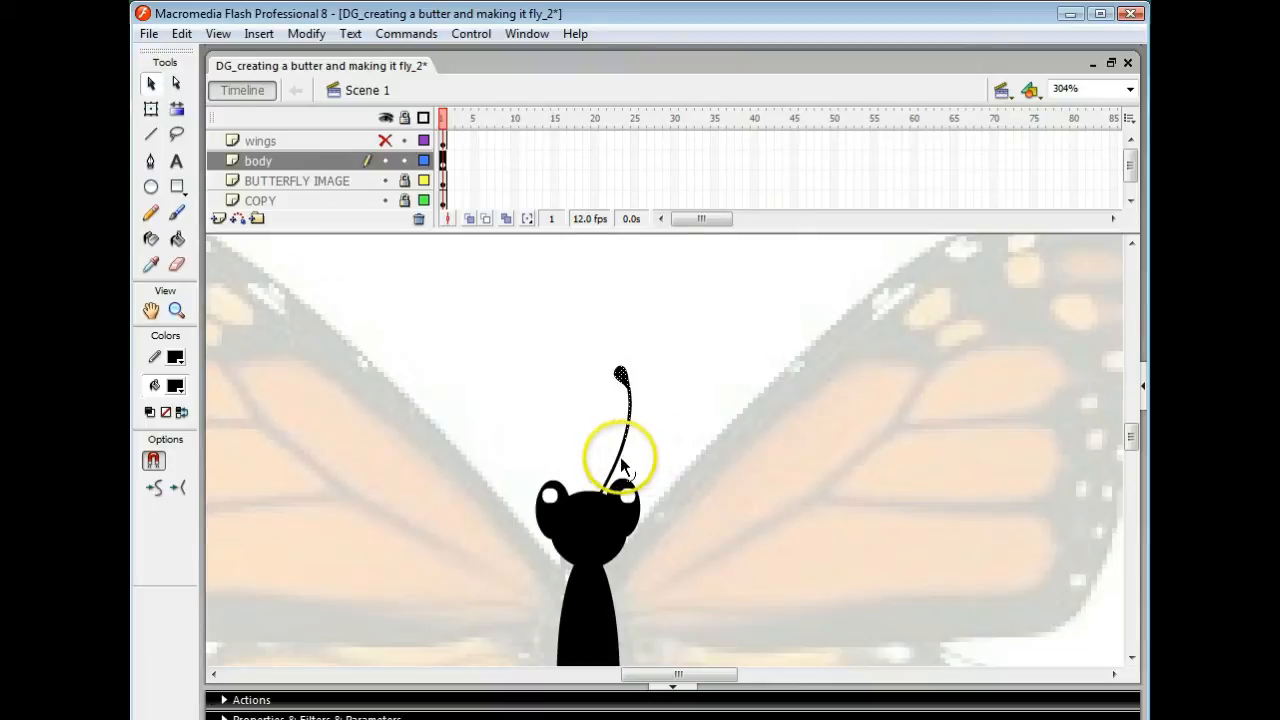
shift+click(620, 458)
right_click(620, 462)
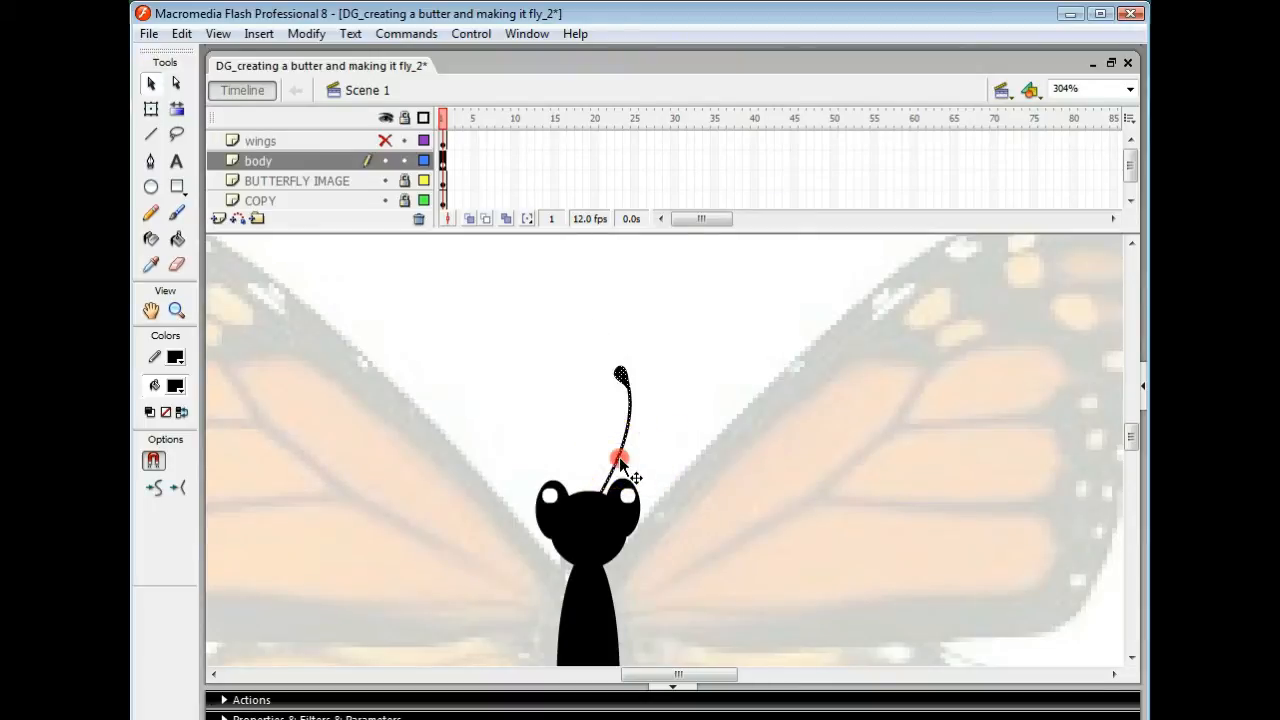
click(688, 157)
click(708, 334)
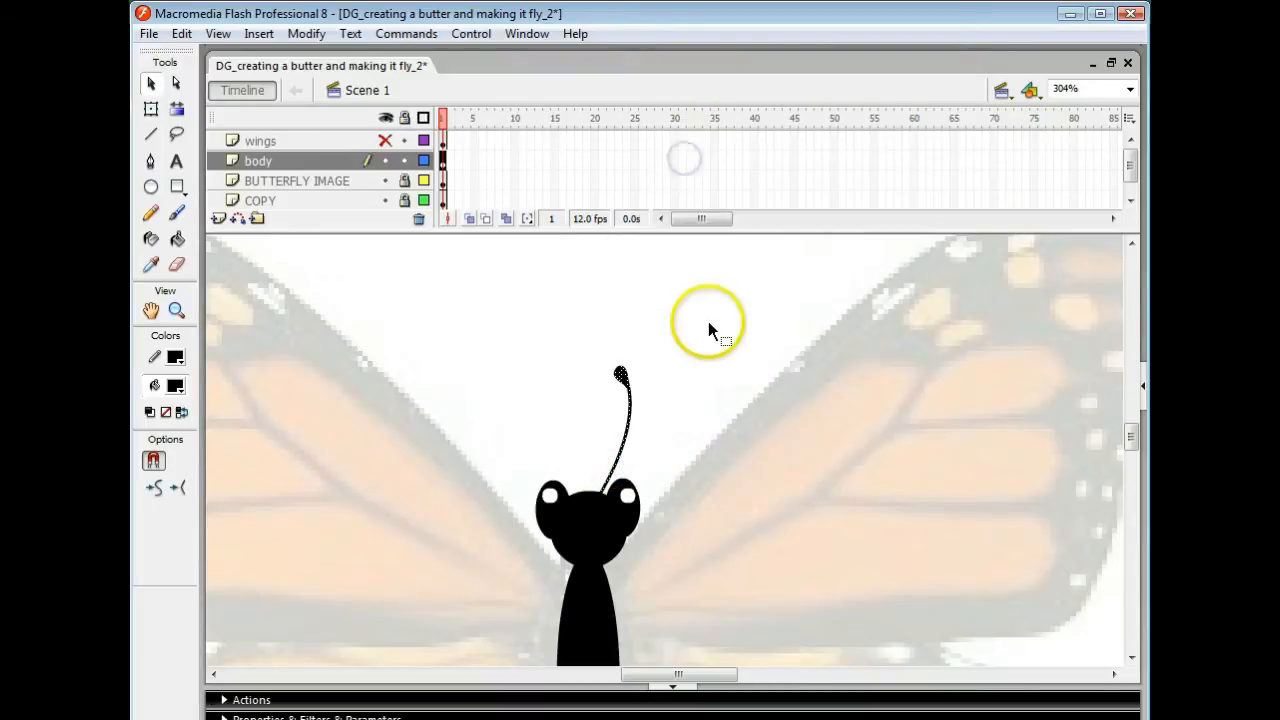
right_click(708, 331)
click(754, 411)
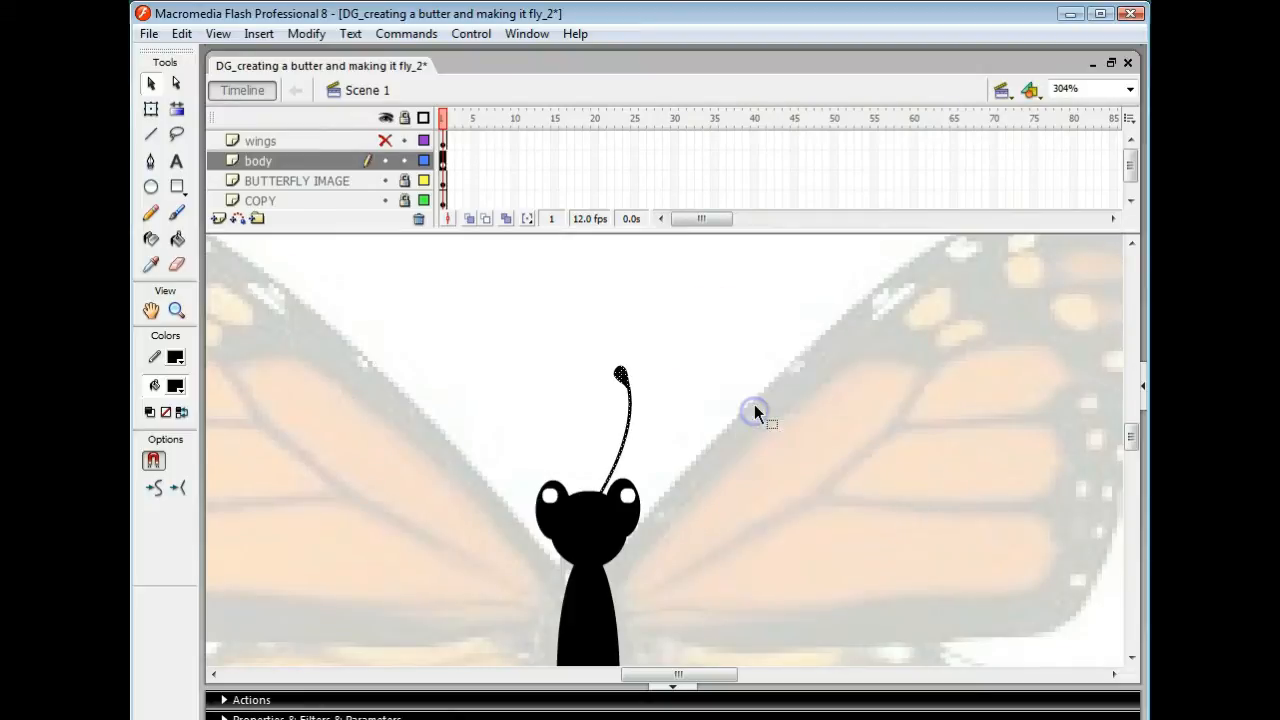
Step: Flip the antenna copy horizontally and nudge it left until it stands on the left part of the head's top
click(304, 33)
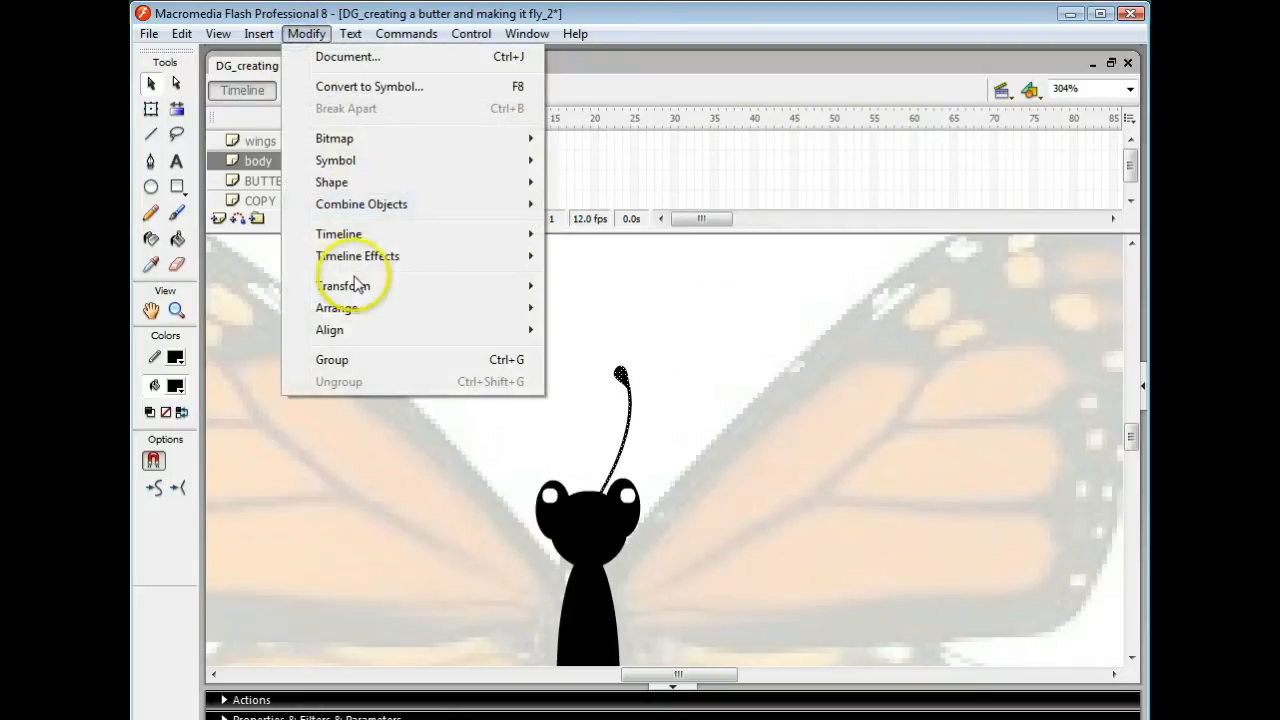
mouse_move(357, 285)
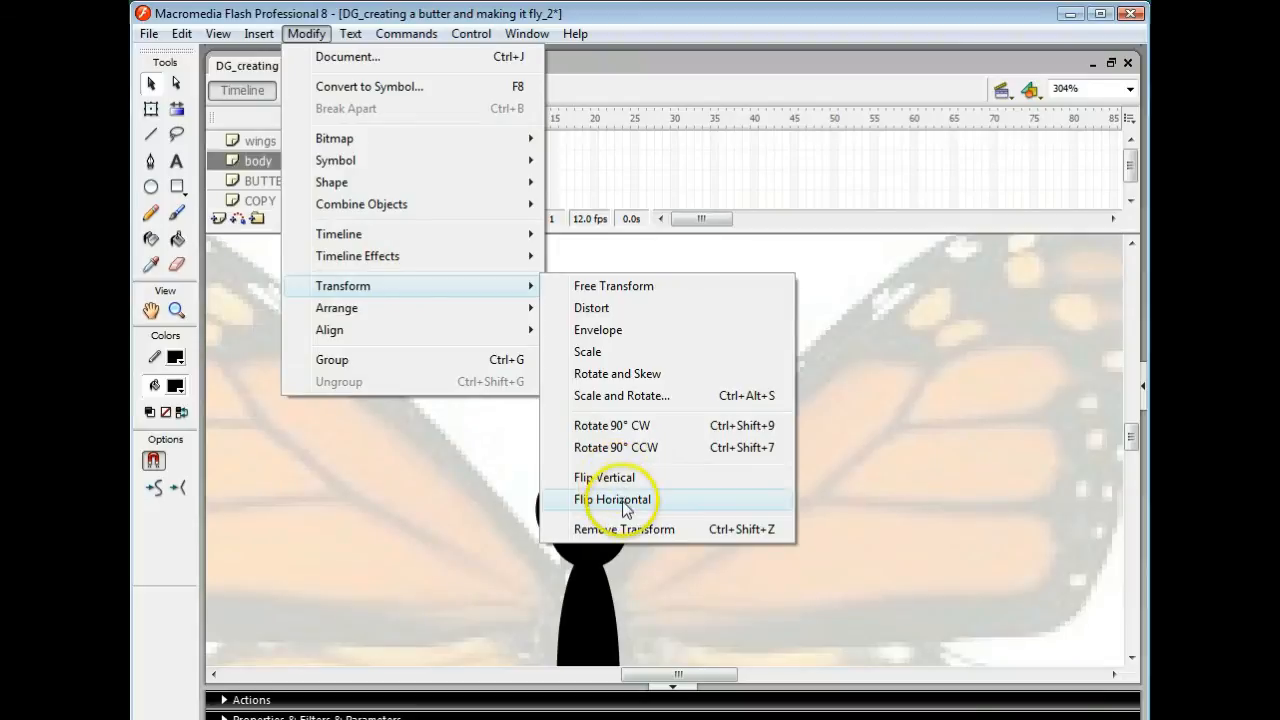
click(620, 499)
key(Left)
key(Left)
key(Left)
key(Left)
key(Left)
key(Left)
key(Left)
key(Left)
key(Left)
key(Left)
key(Left)
key(Left)
key(Left)
key(Left)
key(Left)
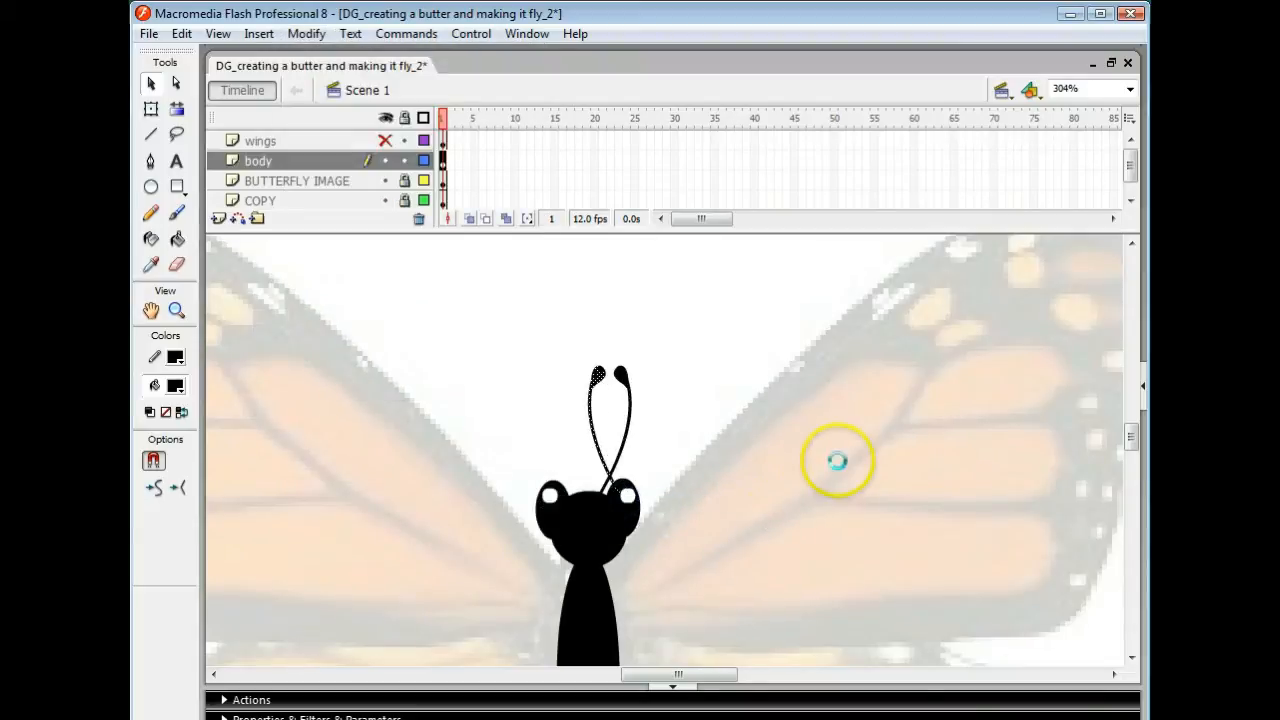
key(Left)
key(Left)
key(Left)
key(Left)
key(Left)
key(Left)
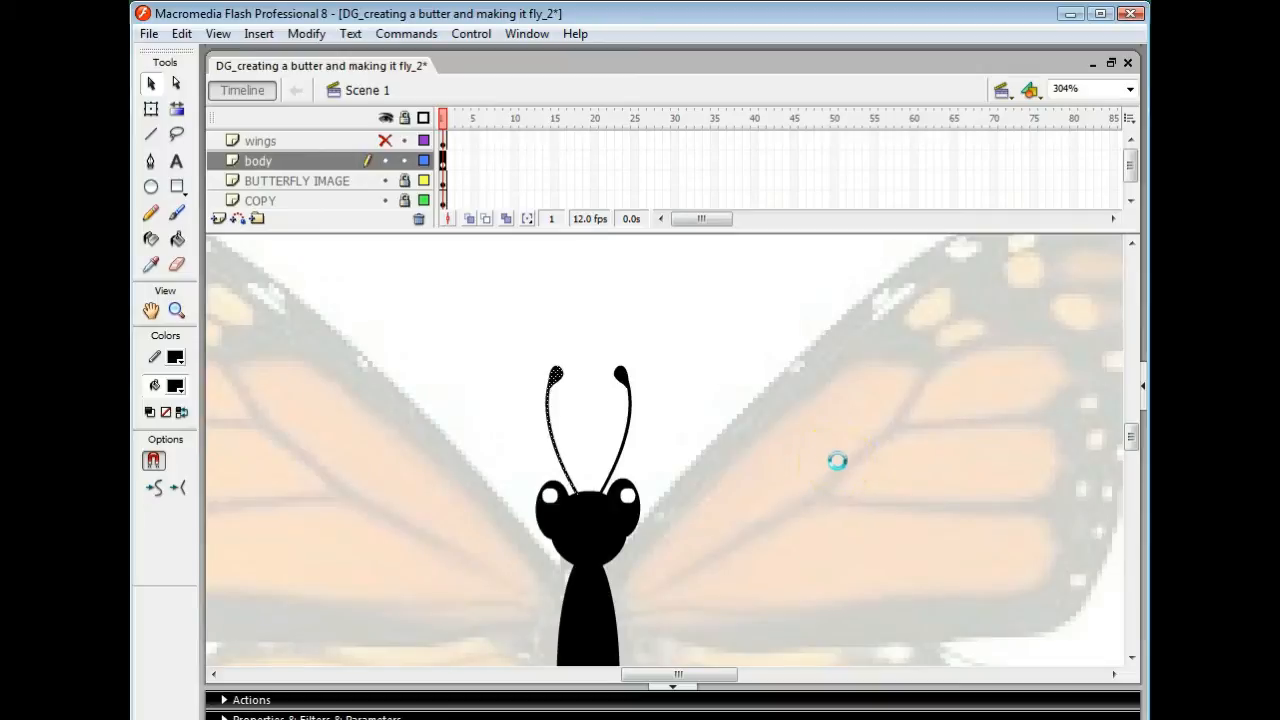
key(Left)
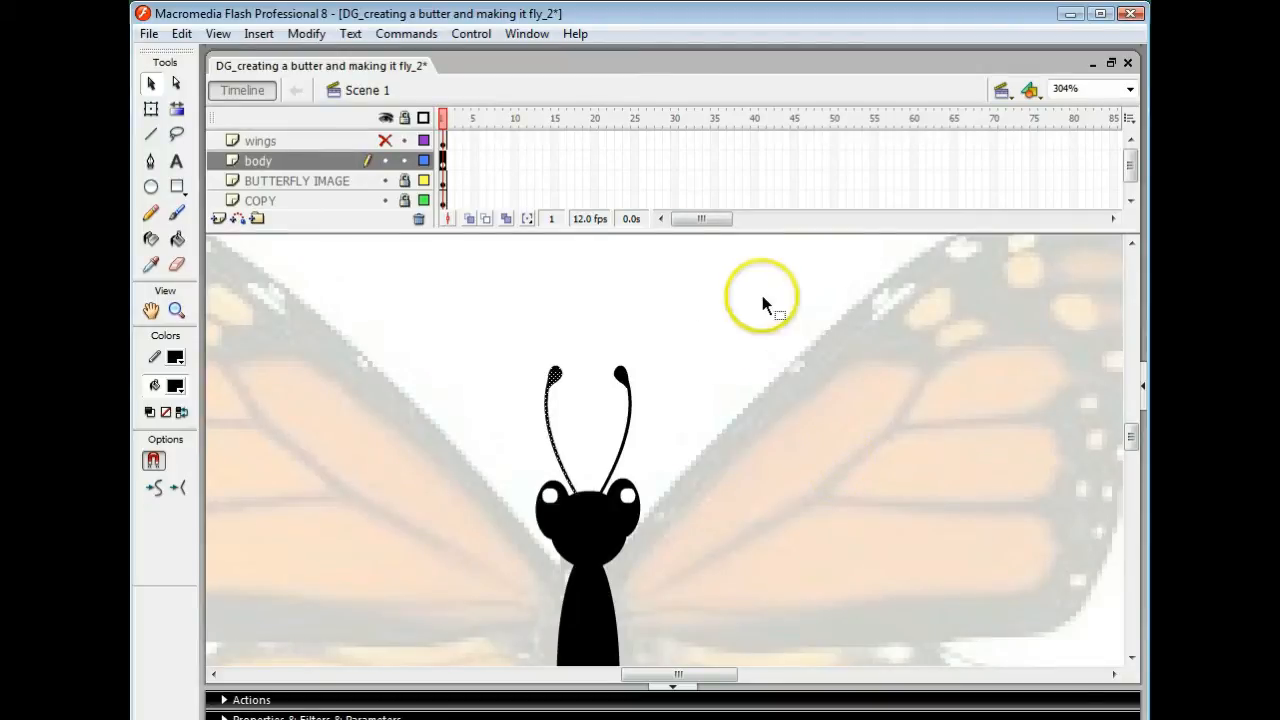
Step: Select the complete body with head, eyes and both antennae and group it
click(176, 311)
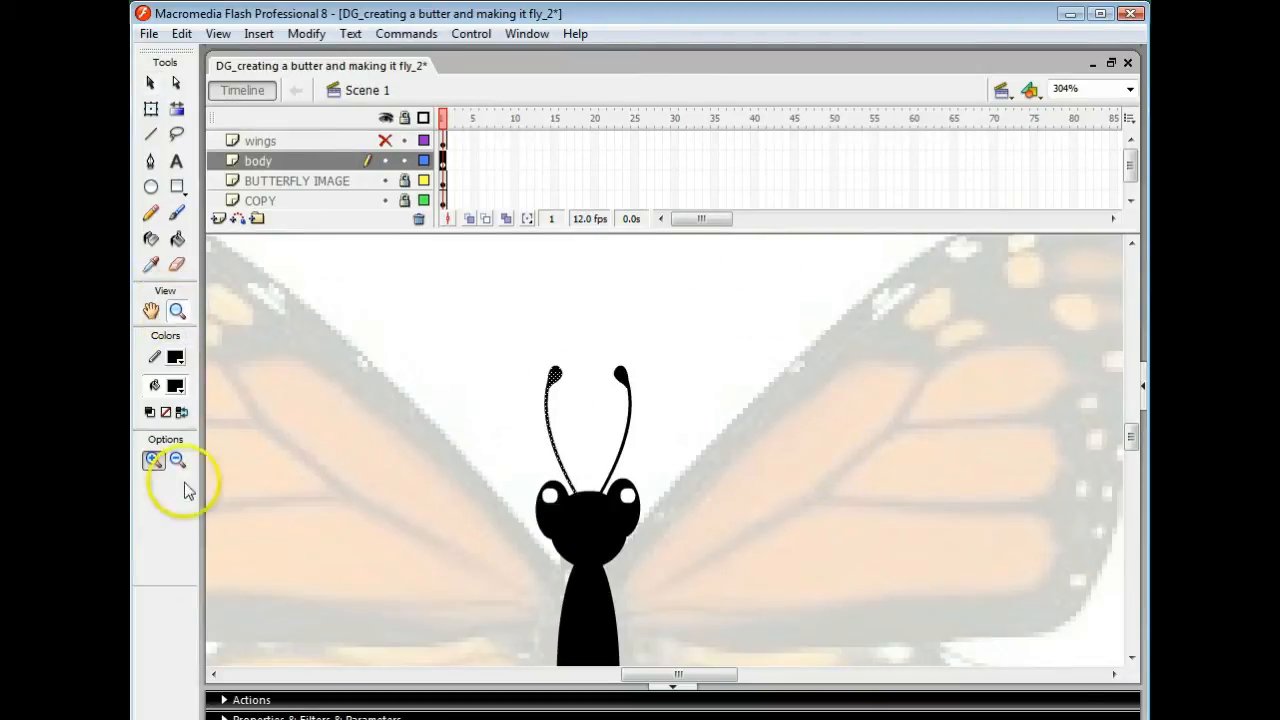
click(179, 460)
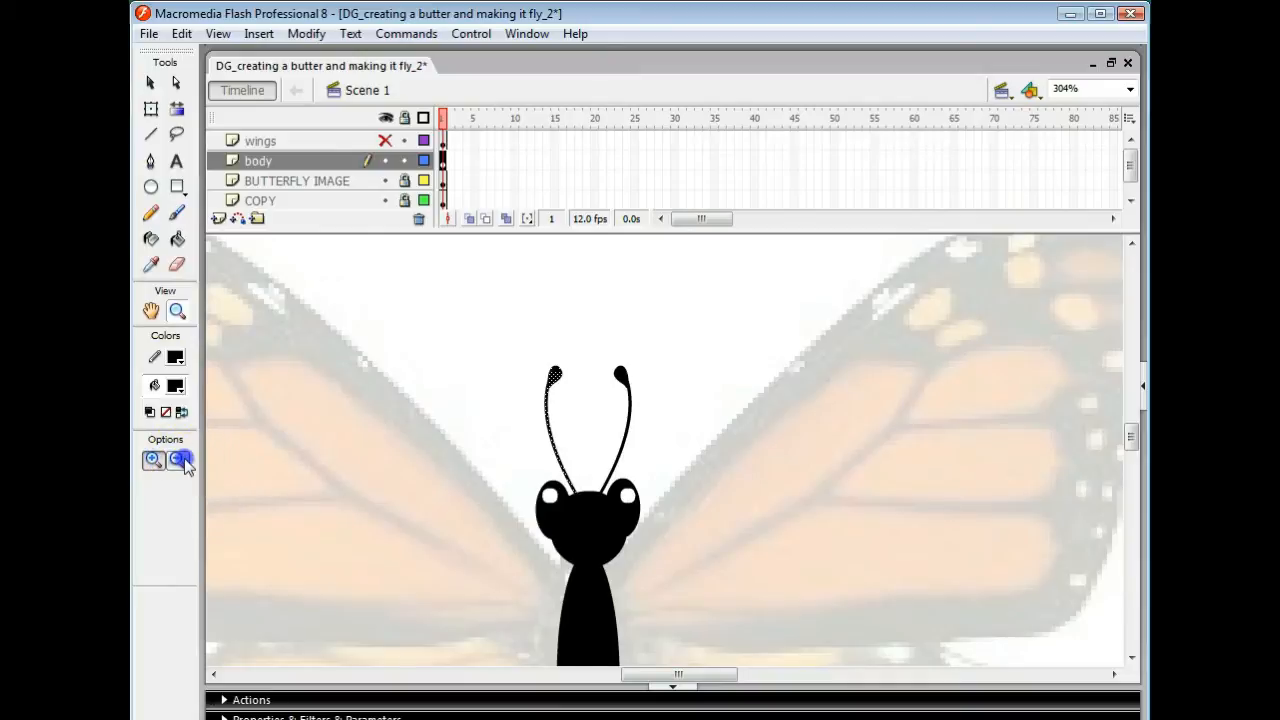
click(586, 623)
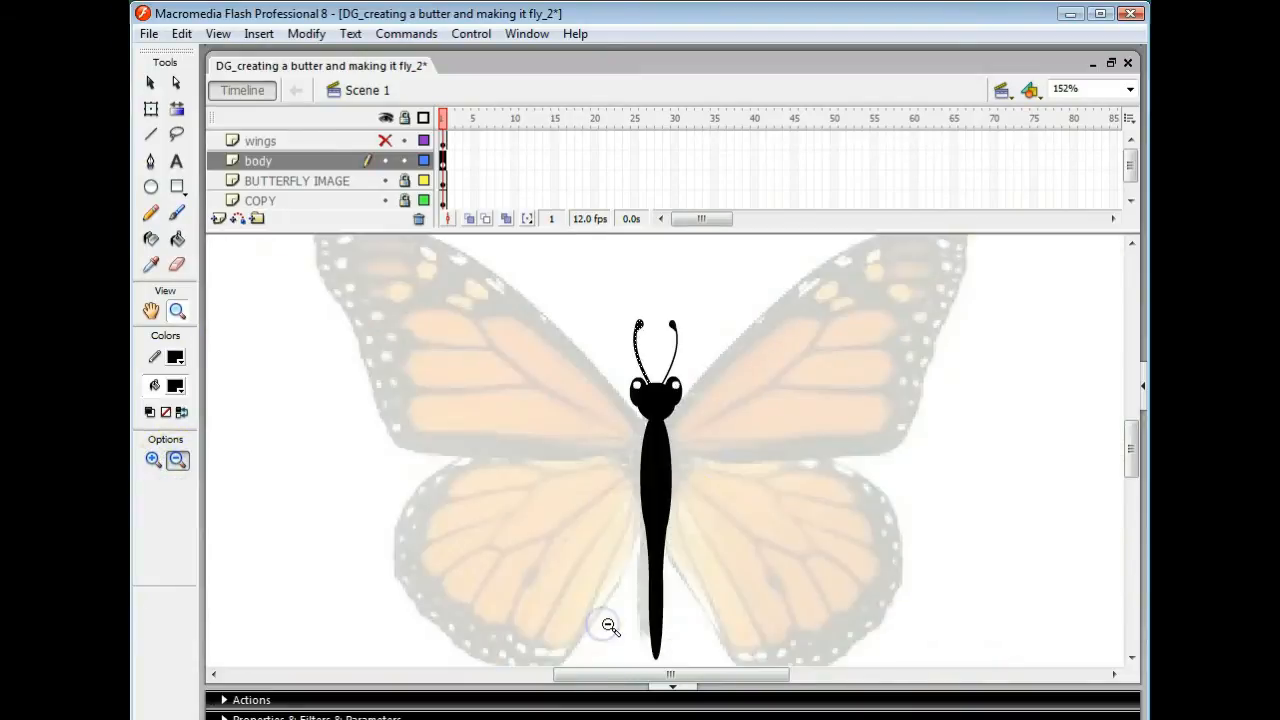
click(690, 512)
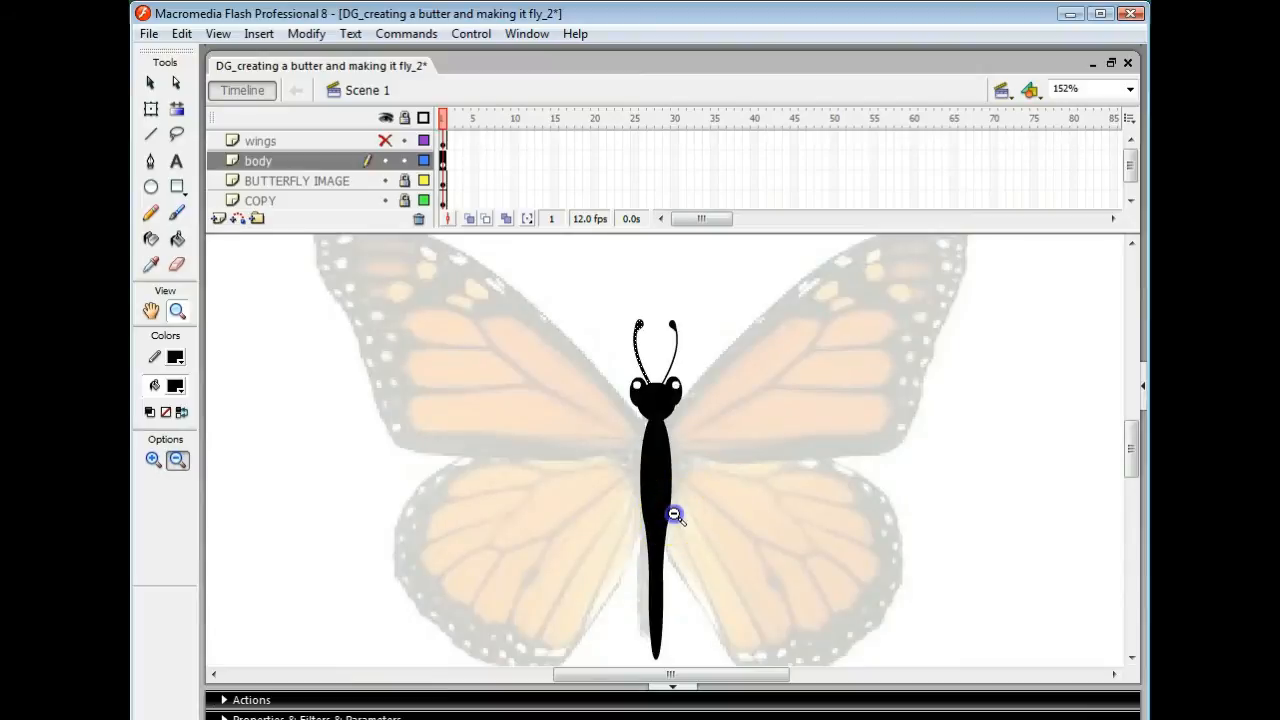
click(759, 465)
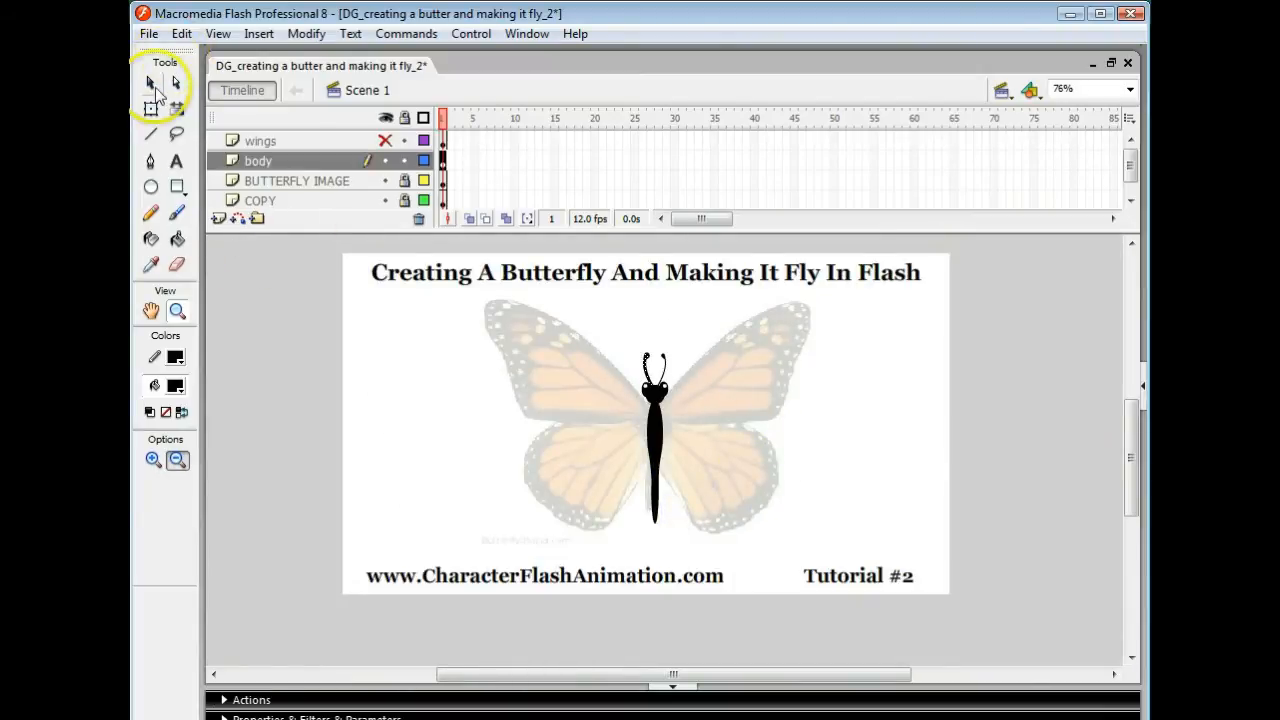
click(151, 83)
drag(628, 330, 690, 540)
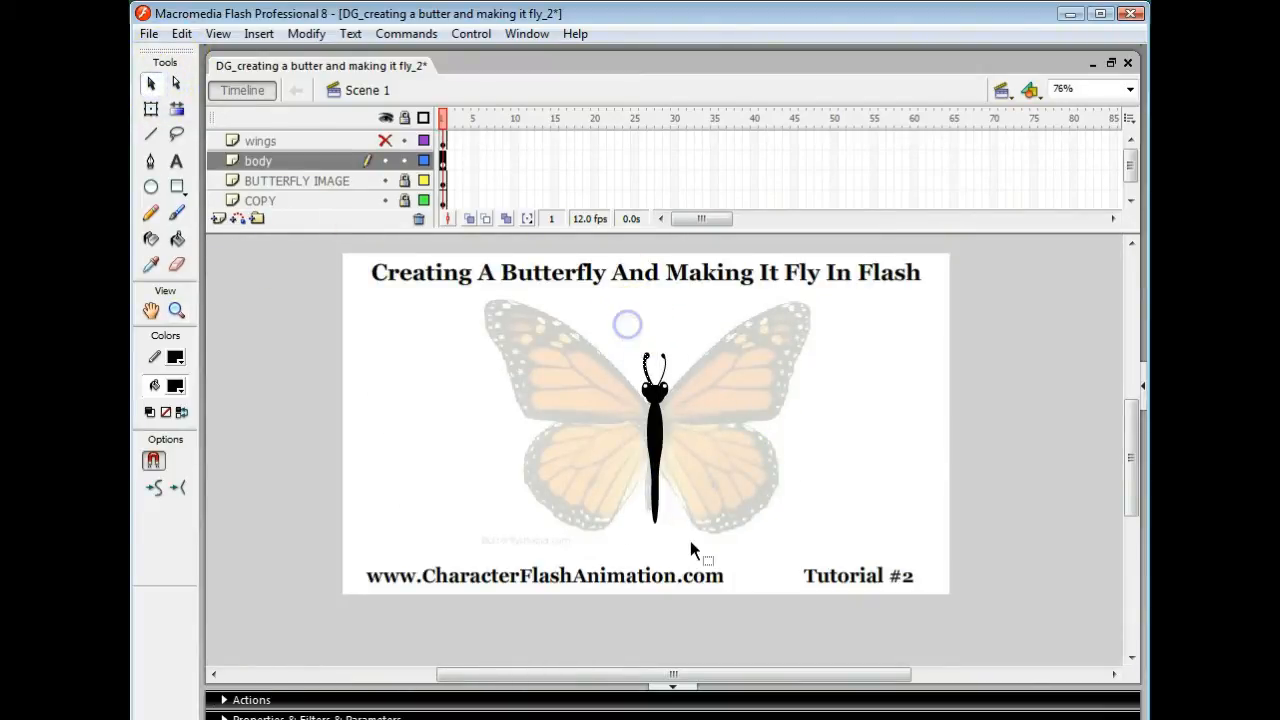
click(308, 34)
click(340, 362)
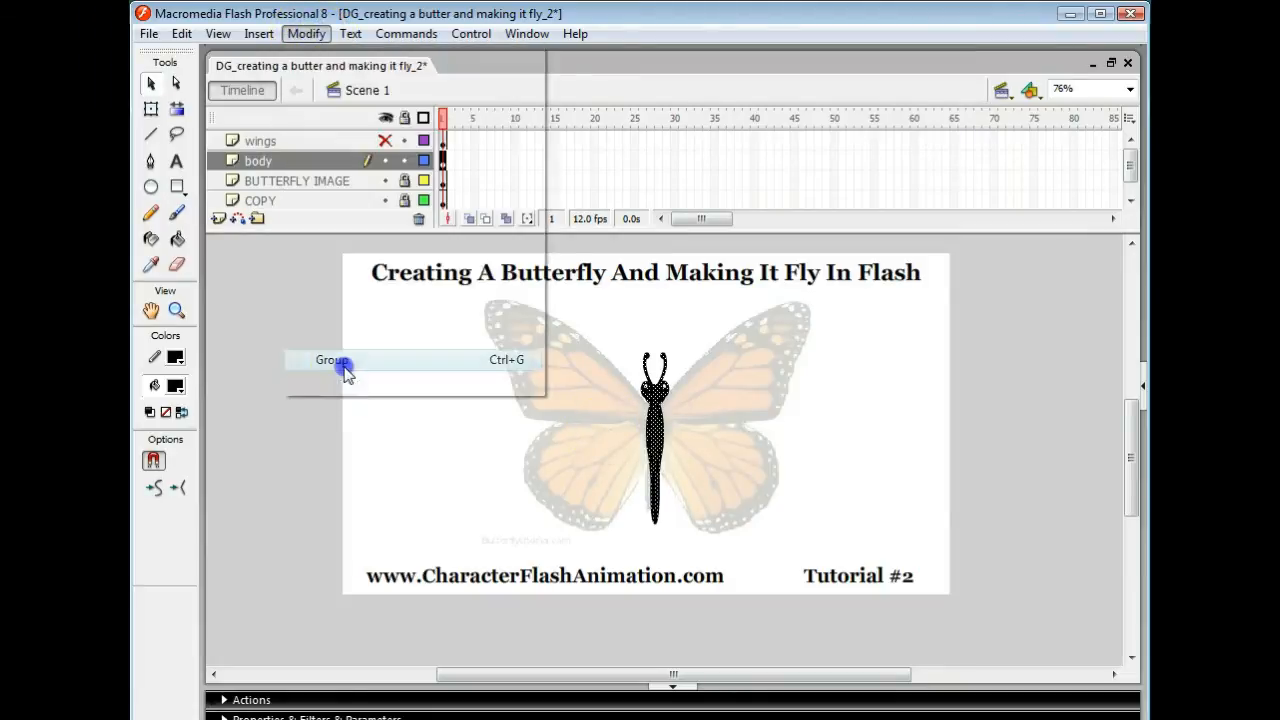
Step: Show the wings layer and nudge the grouped body slightly right and down until it is centred between the wings
click(386, 141)
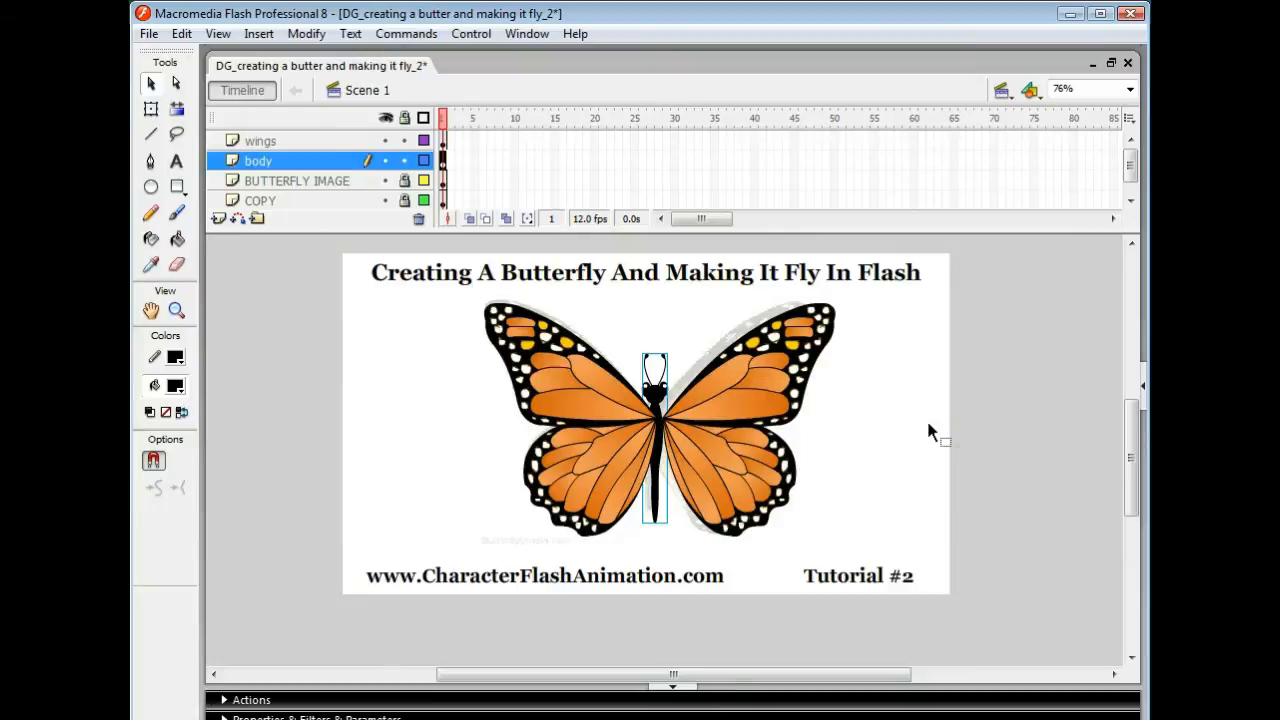
key(Right)
key(Right)
key(Right)
key(Right)
key(Right)
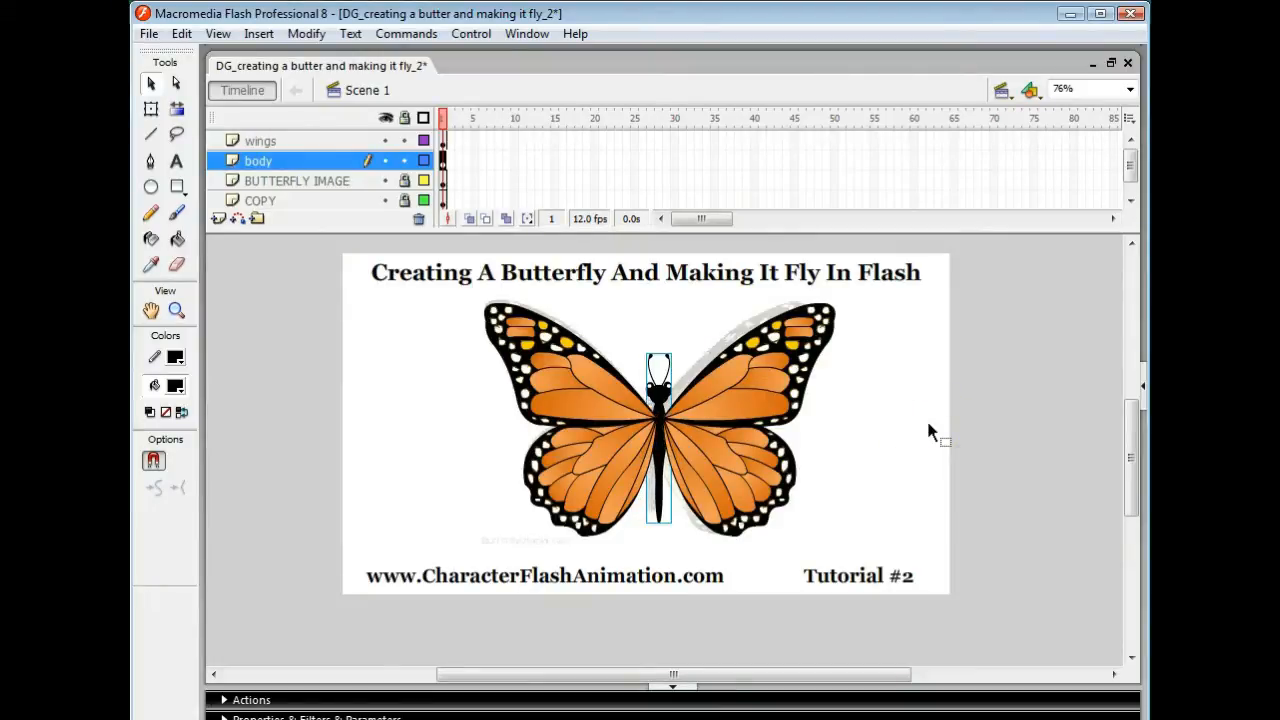
key(Down)
key(Down)
key(Down)
key(Down)
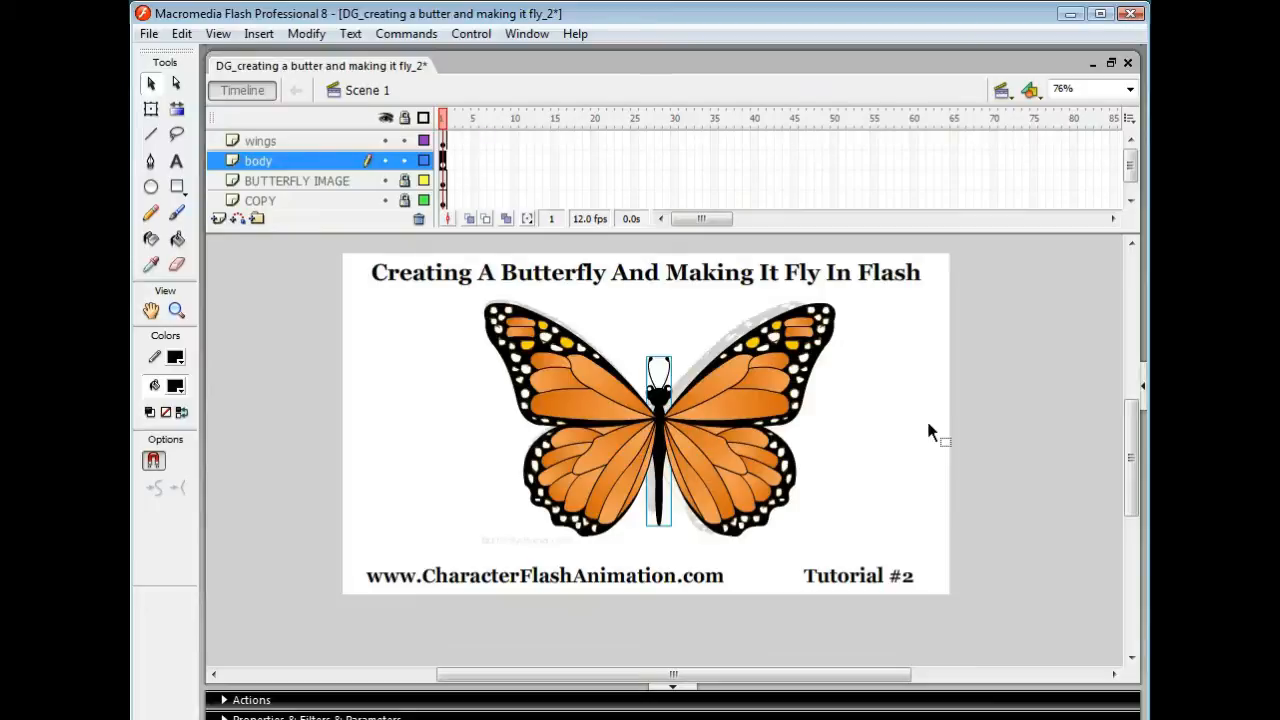
key(Down)
key(Right)
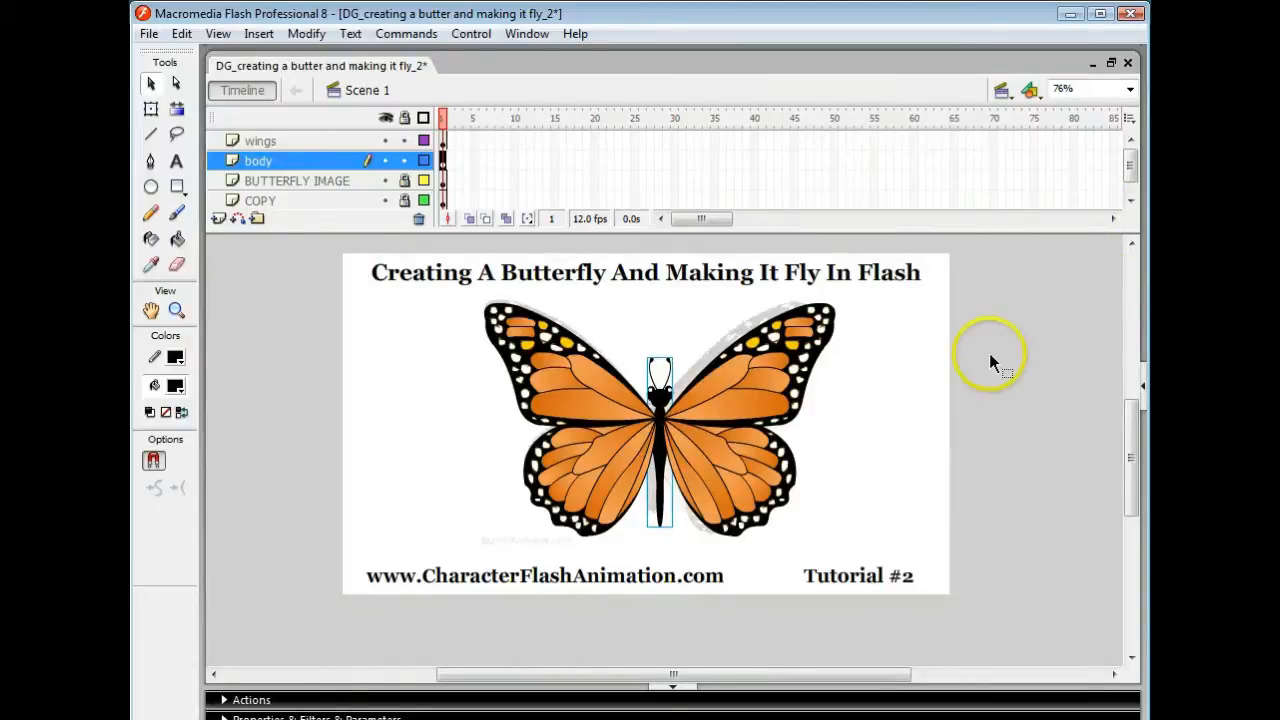
click(840, 430)
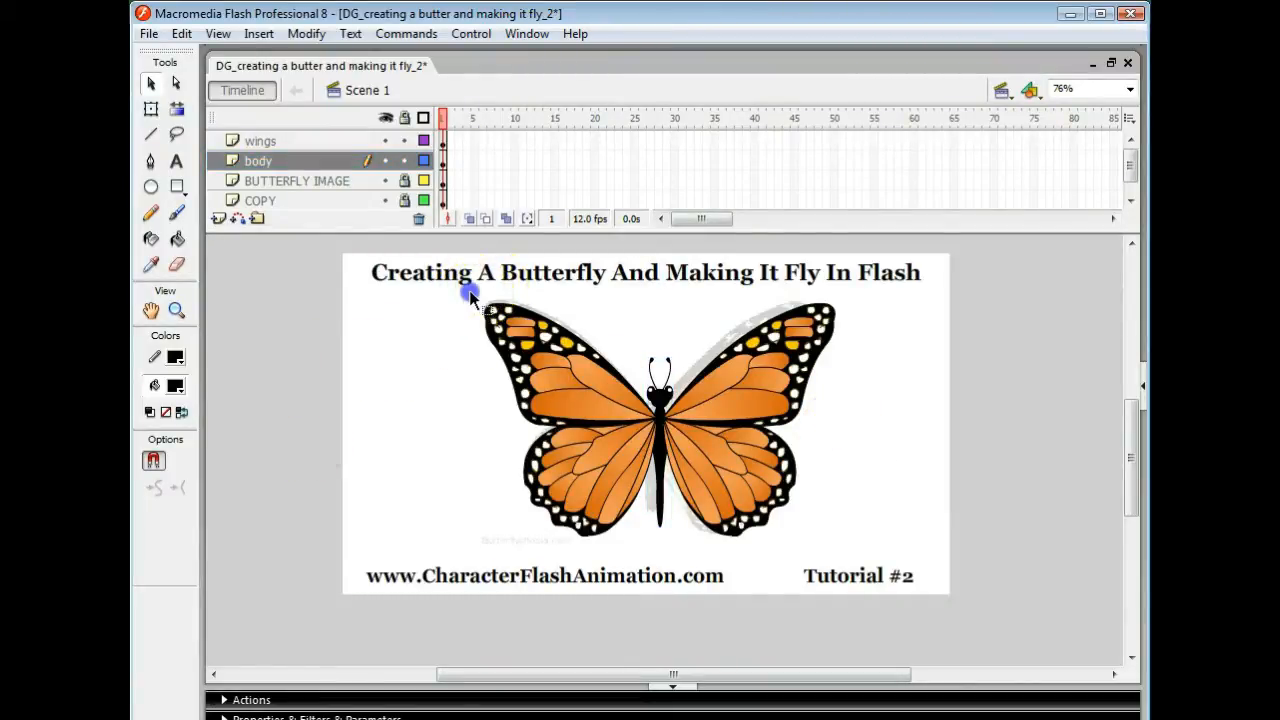
Step: Select both wings and the body together and convert them to a movie clip symbol named "butterfly flying"
drag(469, 290, 702, 553)
drag(469, 290, 851, 563)
click(305, 33)
click(335, 88)
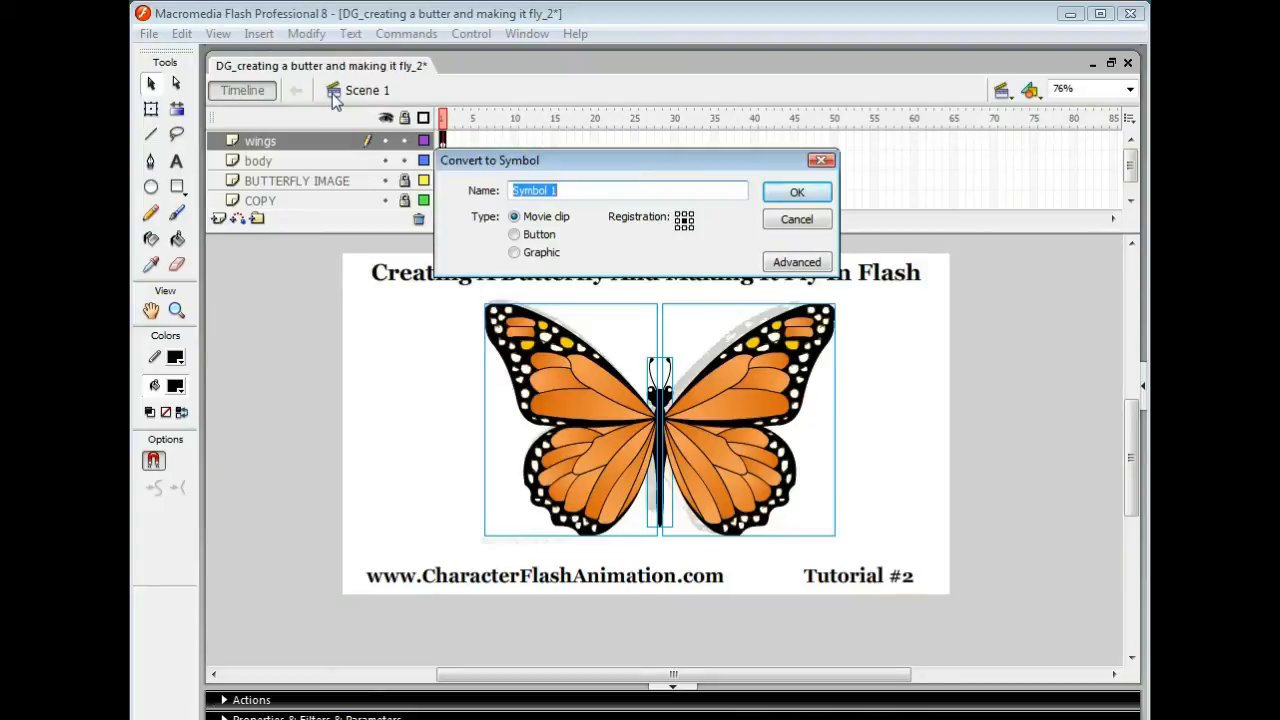
text(butterfly flying)
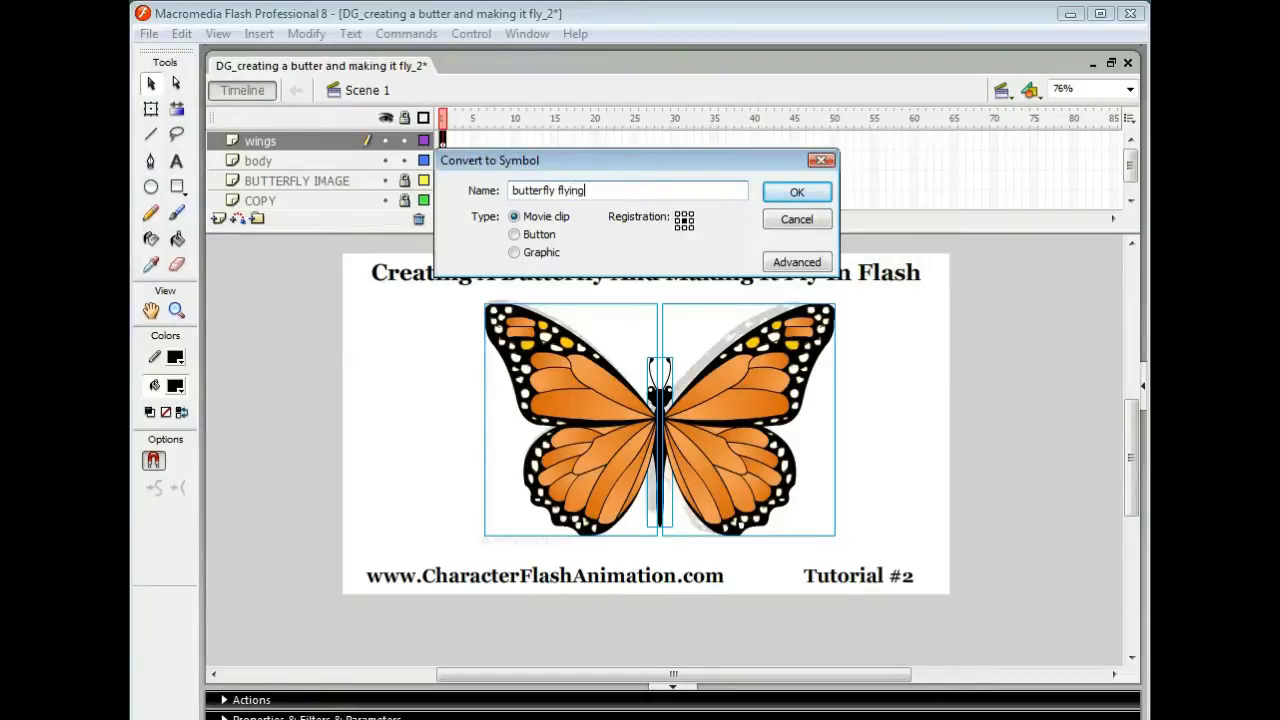
click(797, 192)
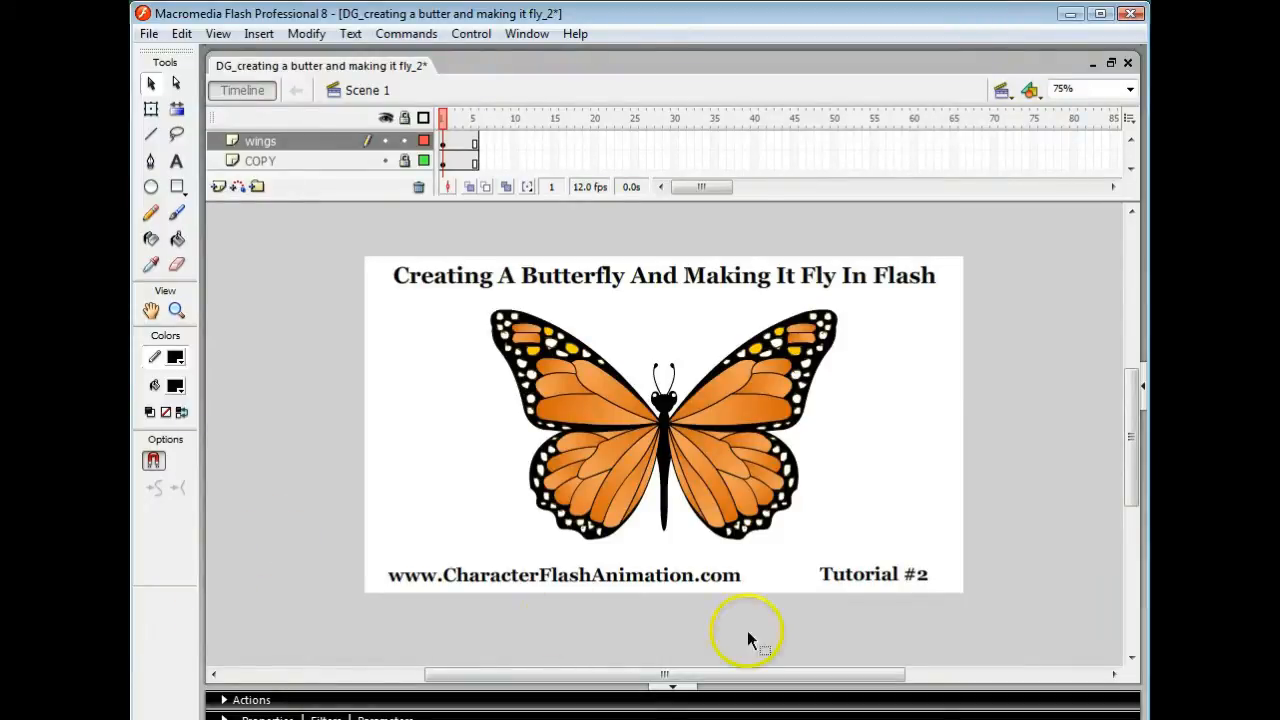
Step: Insert keyframes at frames 3 and 5 of the wings layer
click(458, 141)
right_click(459, 140)
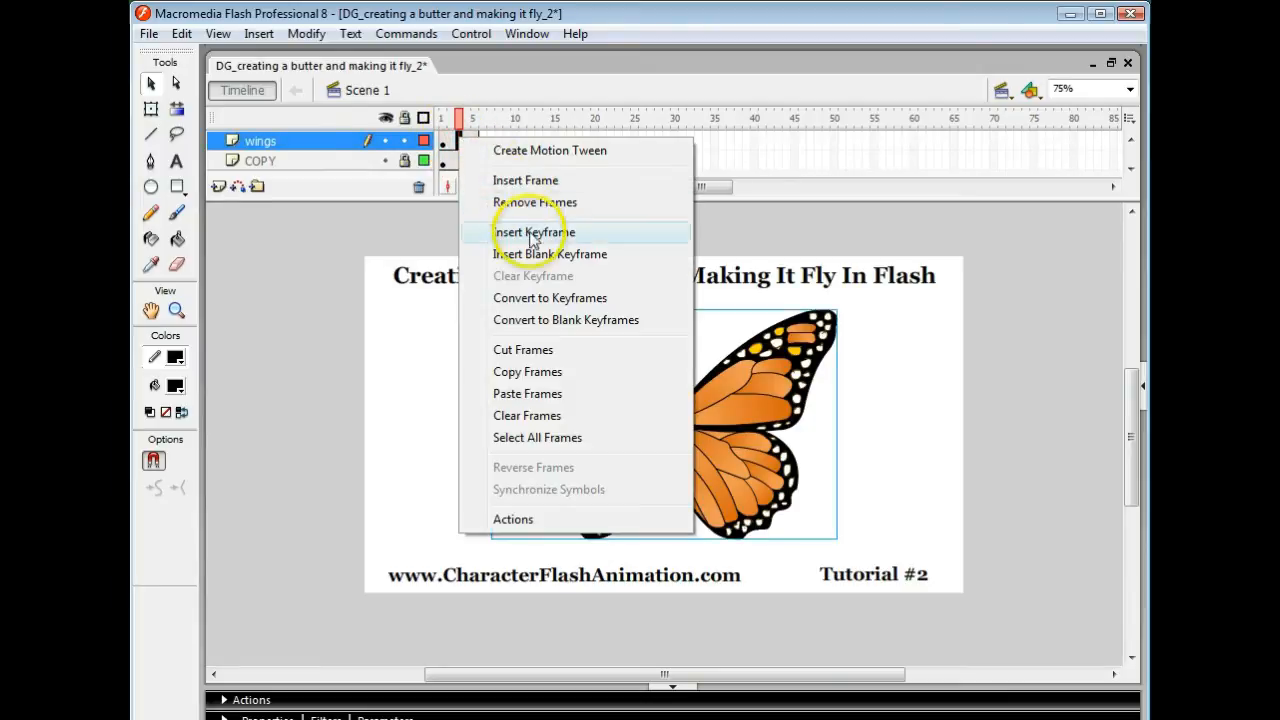
click(497, 234)
click(475, 141)
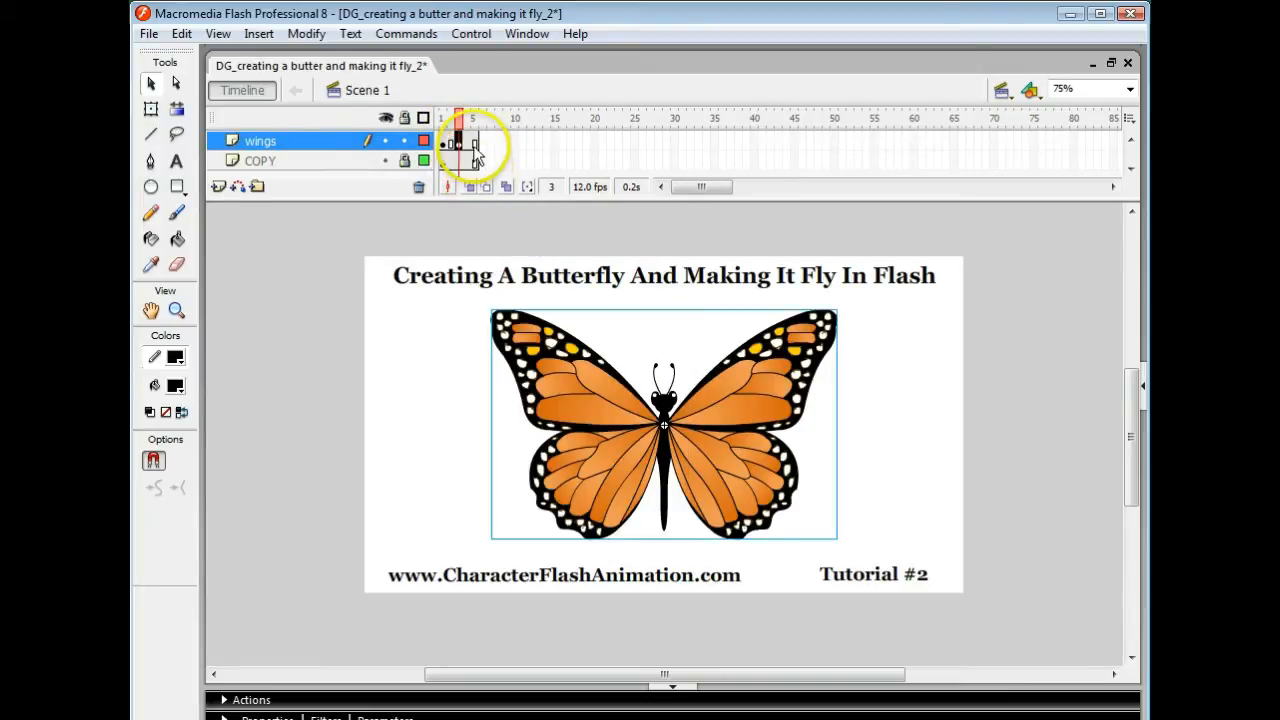
right_click(475, 140)
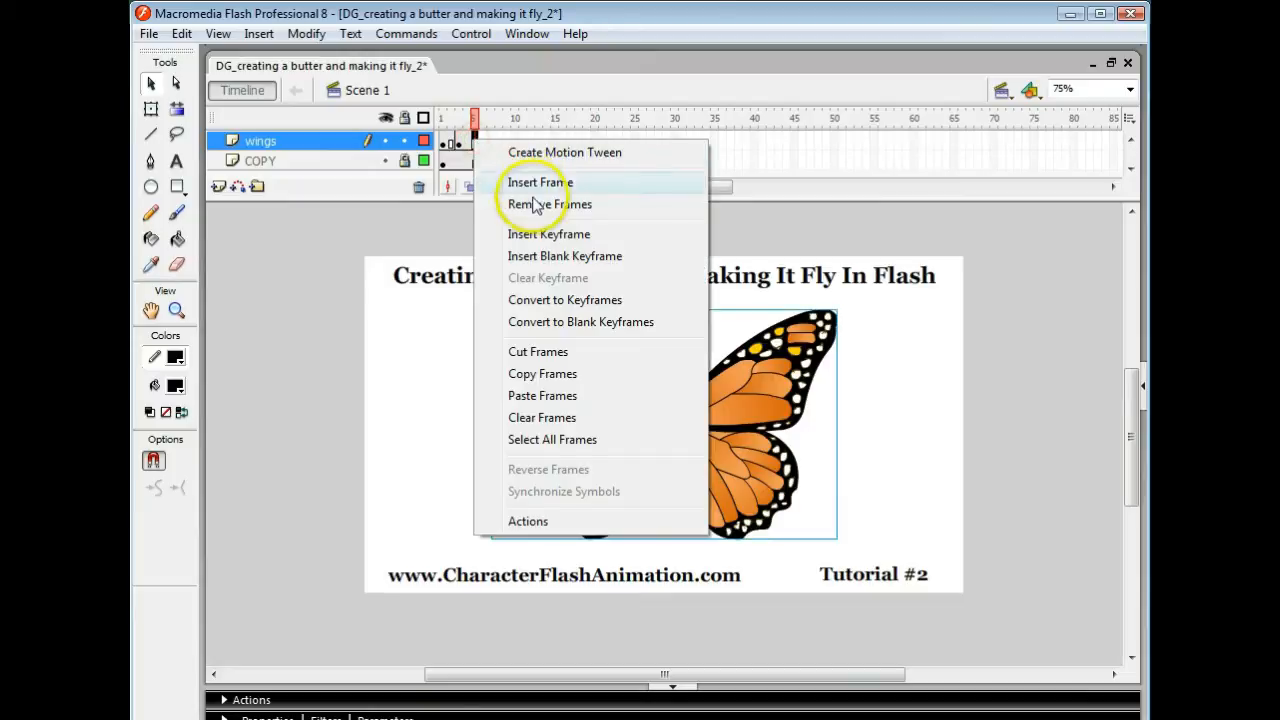
click(521, 234)
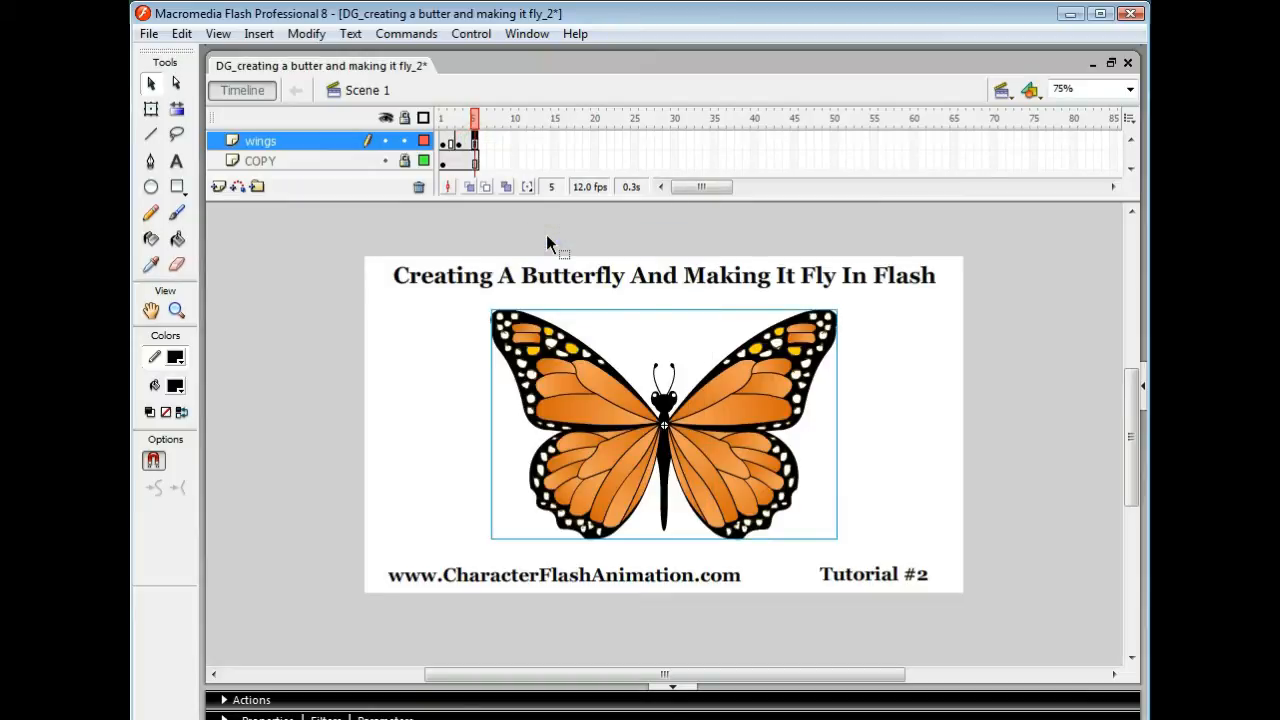
click(765, 250)
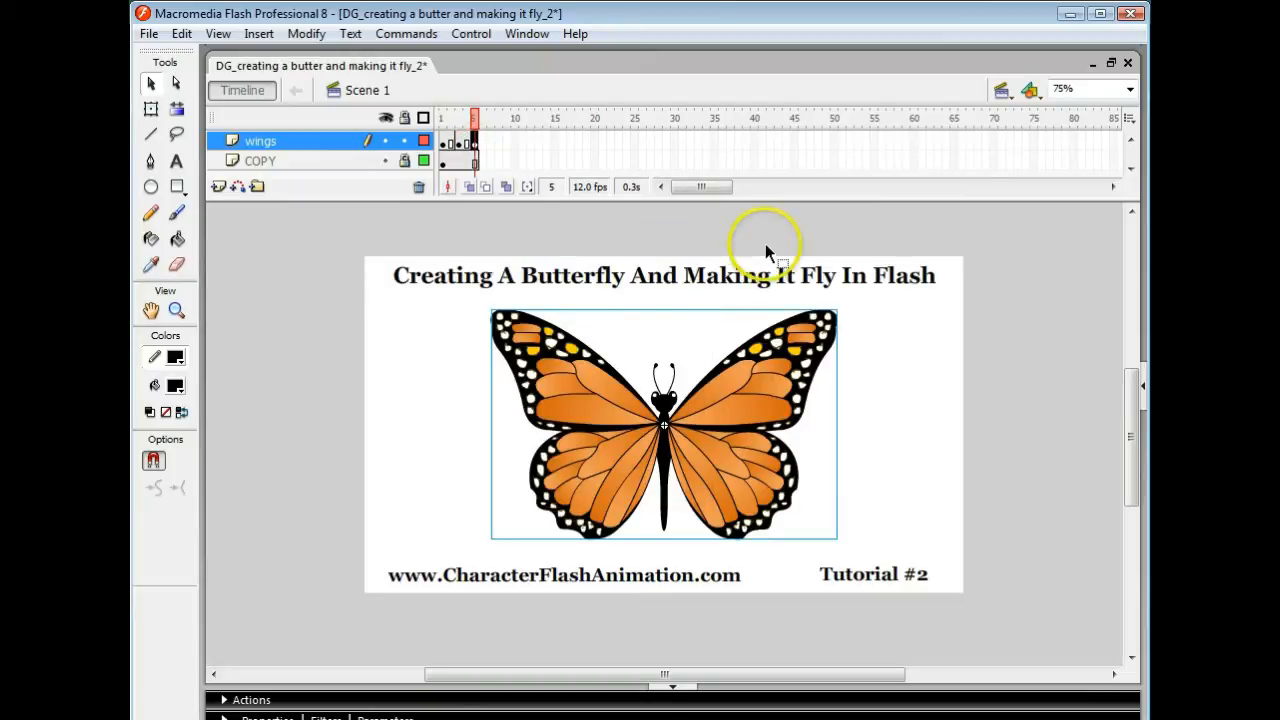
Step: Squeeze the butterfly at frame 3 of the wings layer horizontally about its centre into a narrow, nearly closed-wing shape with Free Transform
click(459, 143)
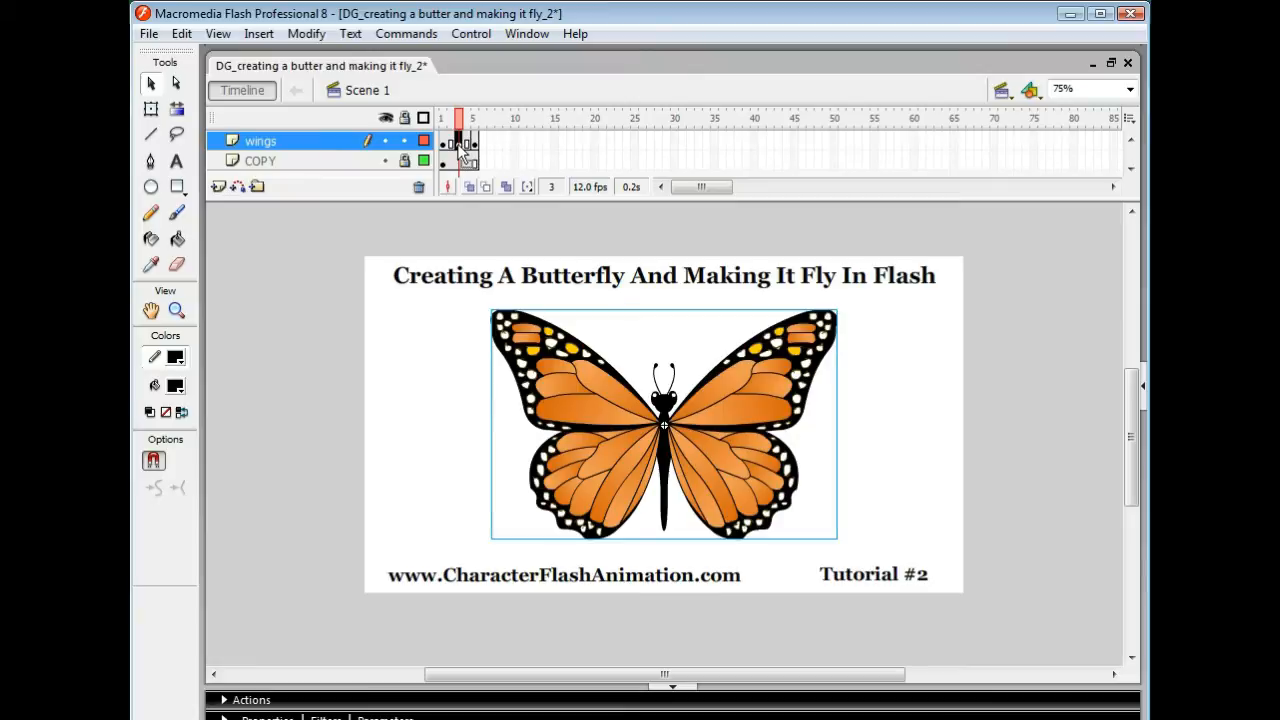
key(q)
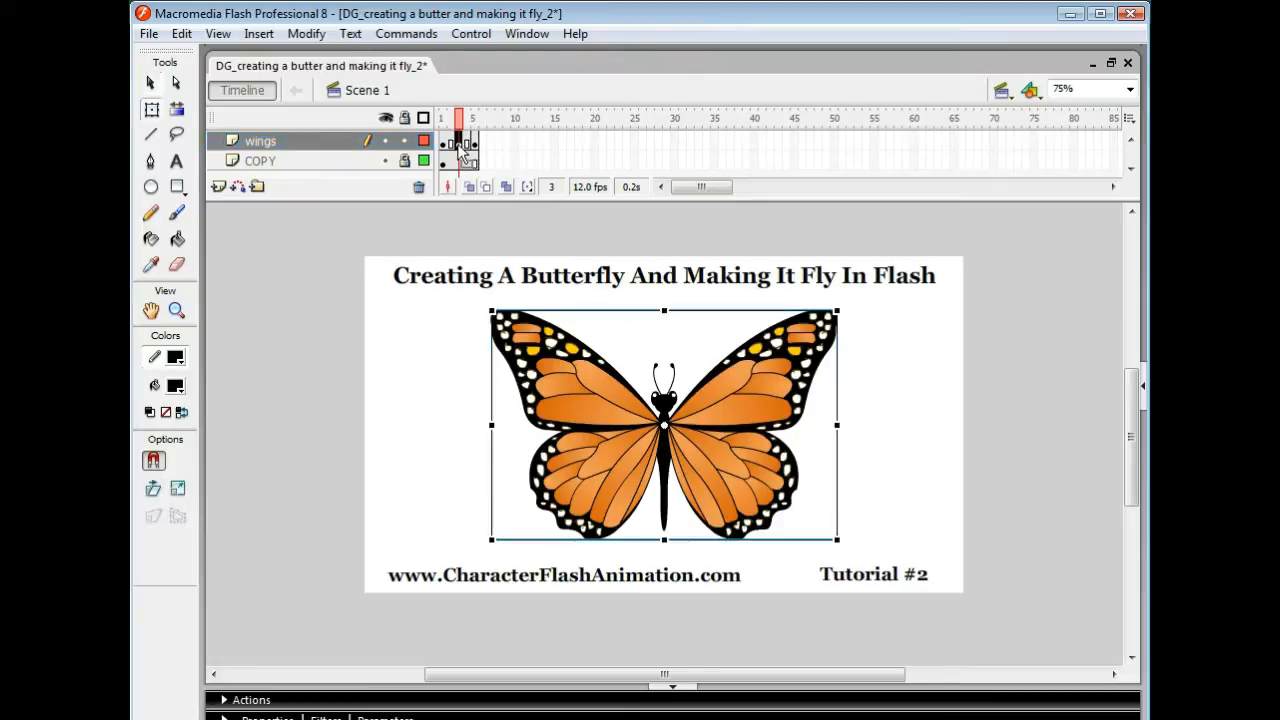
click(594, 488)
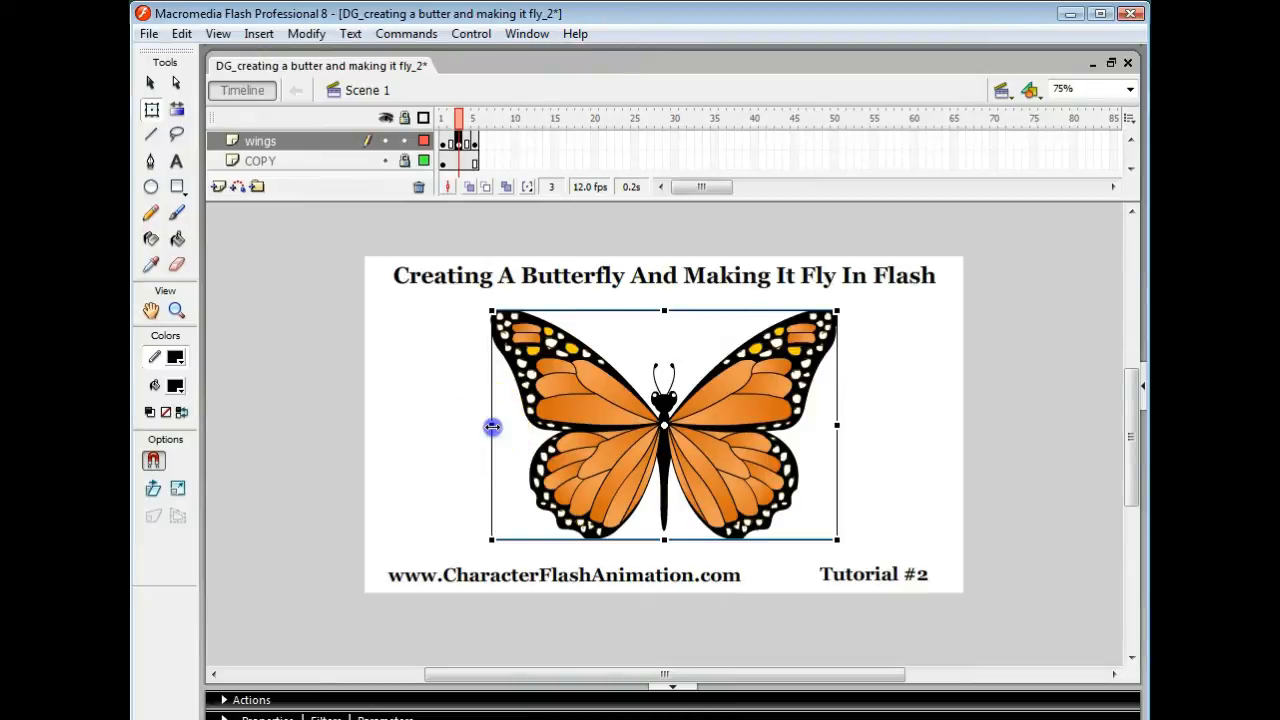
drag(492, 427, 632, 448)
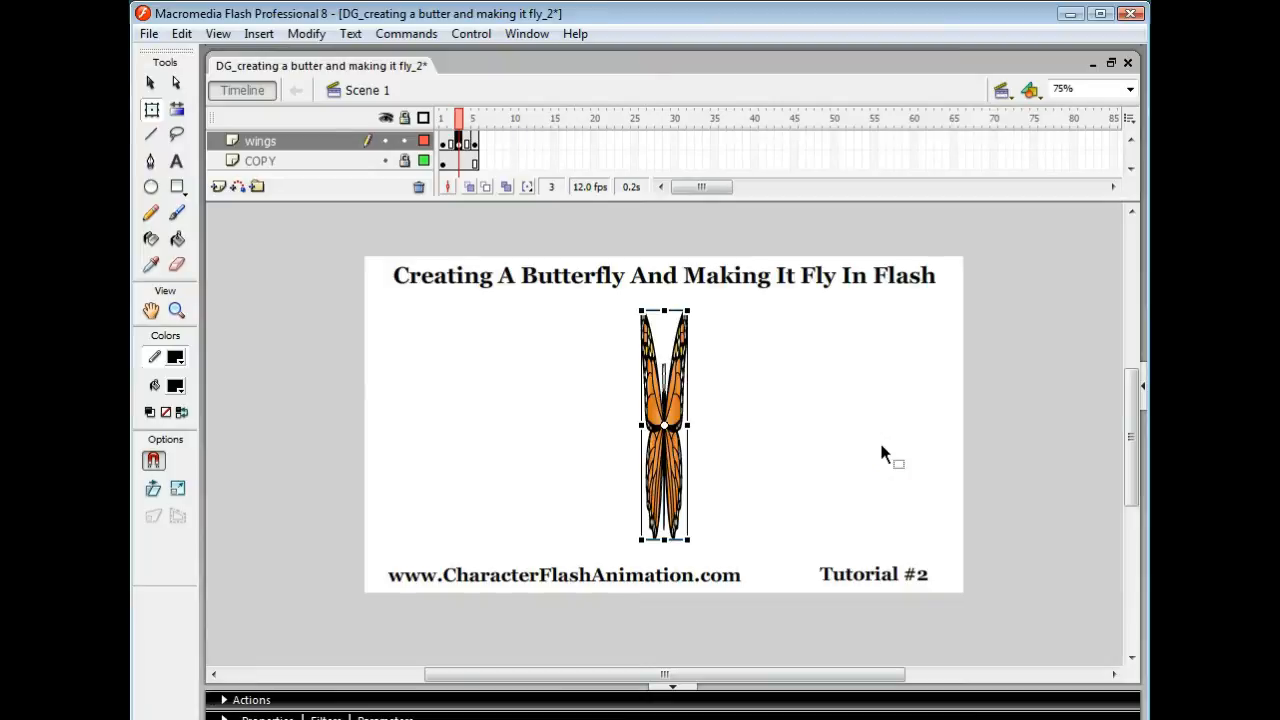
Step: Test the movie to watch the wing flapping and close the preview
key(ctrl+Return)
click(1015, 432)
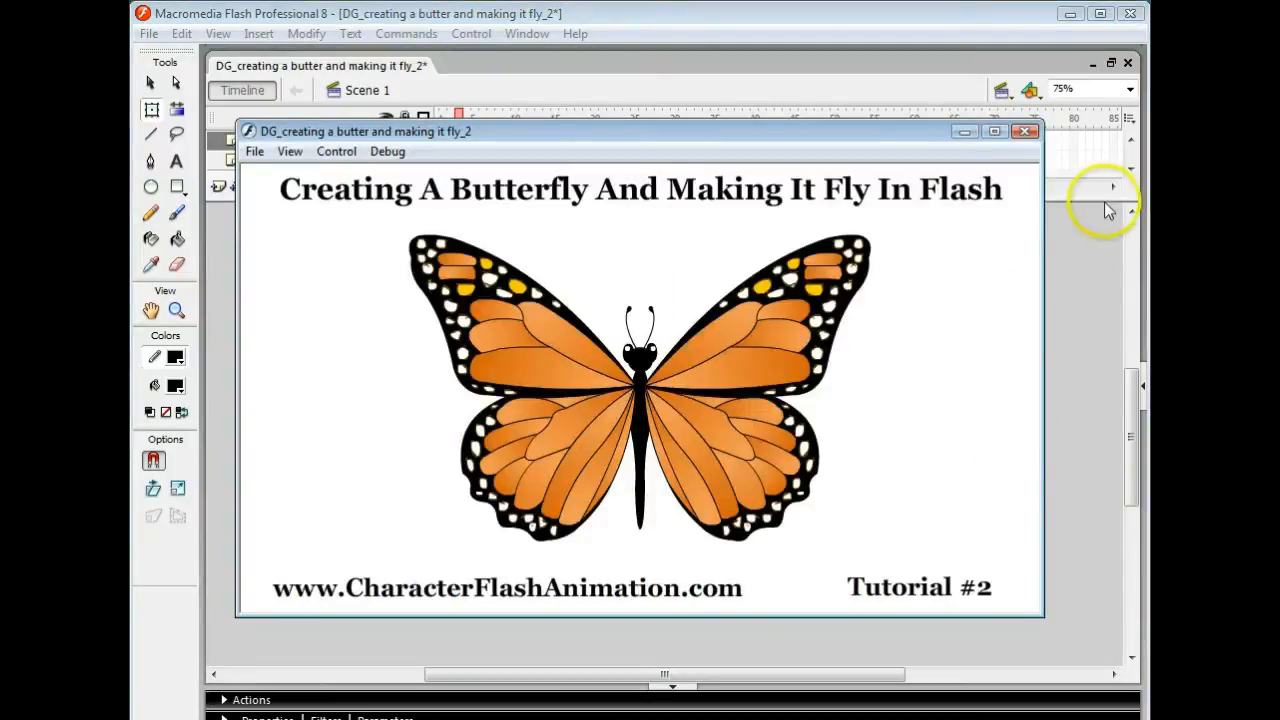
click(1022, 134)
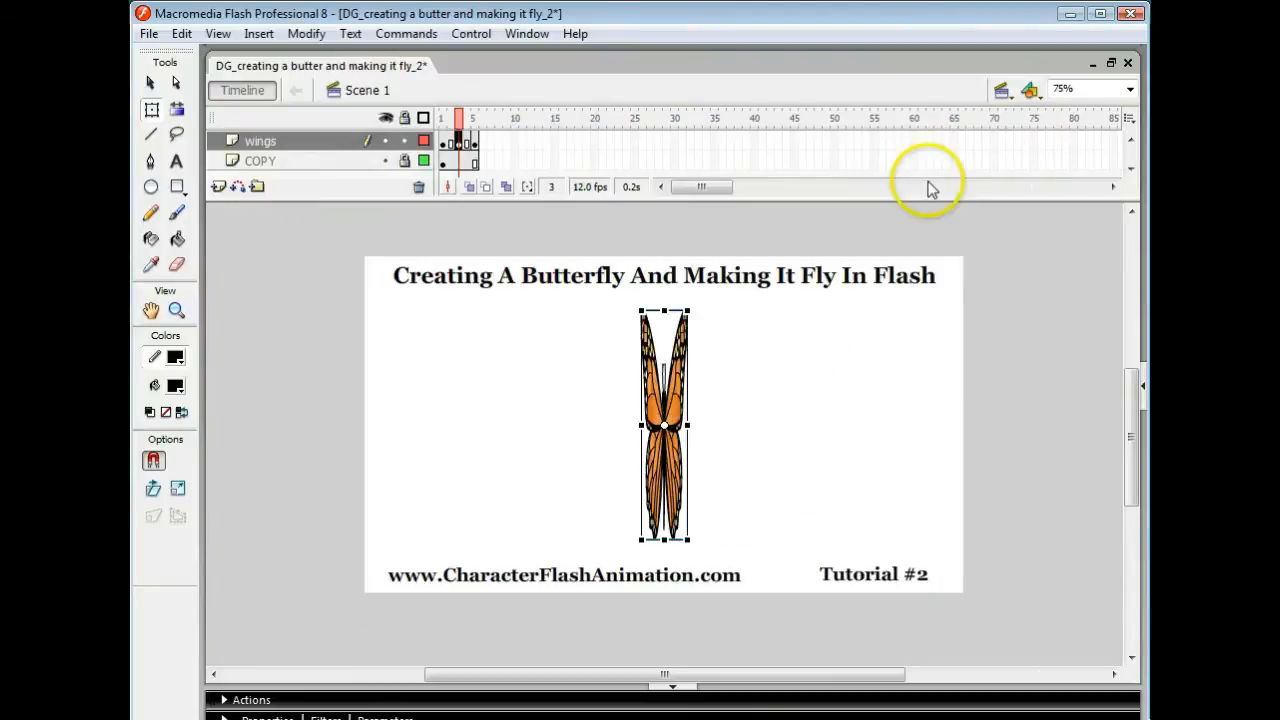
Step: Create motion tweens on the wings layer between frames 1 and 3 and between frames 3 and 5
click(444, 142)
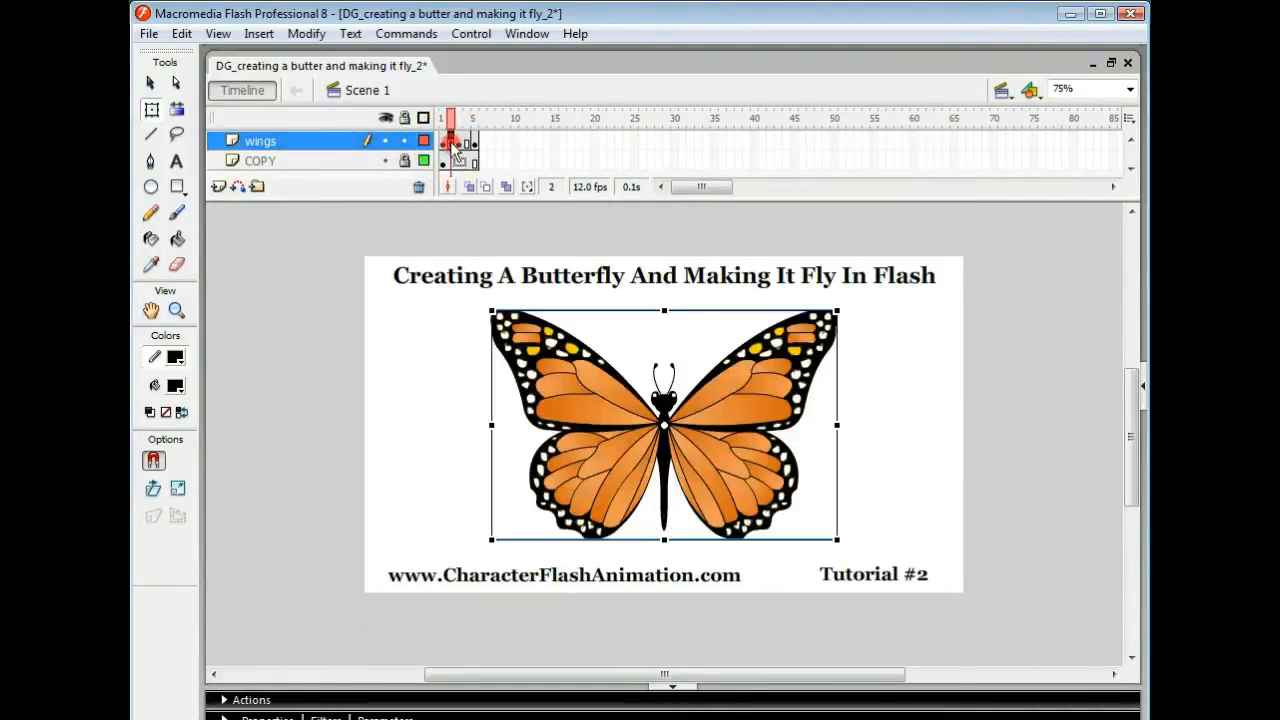
right_click(449, 143)
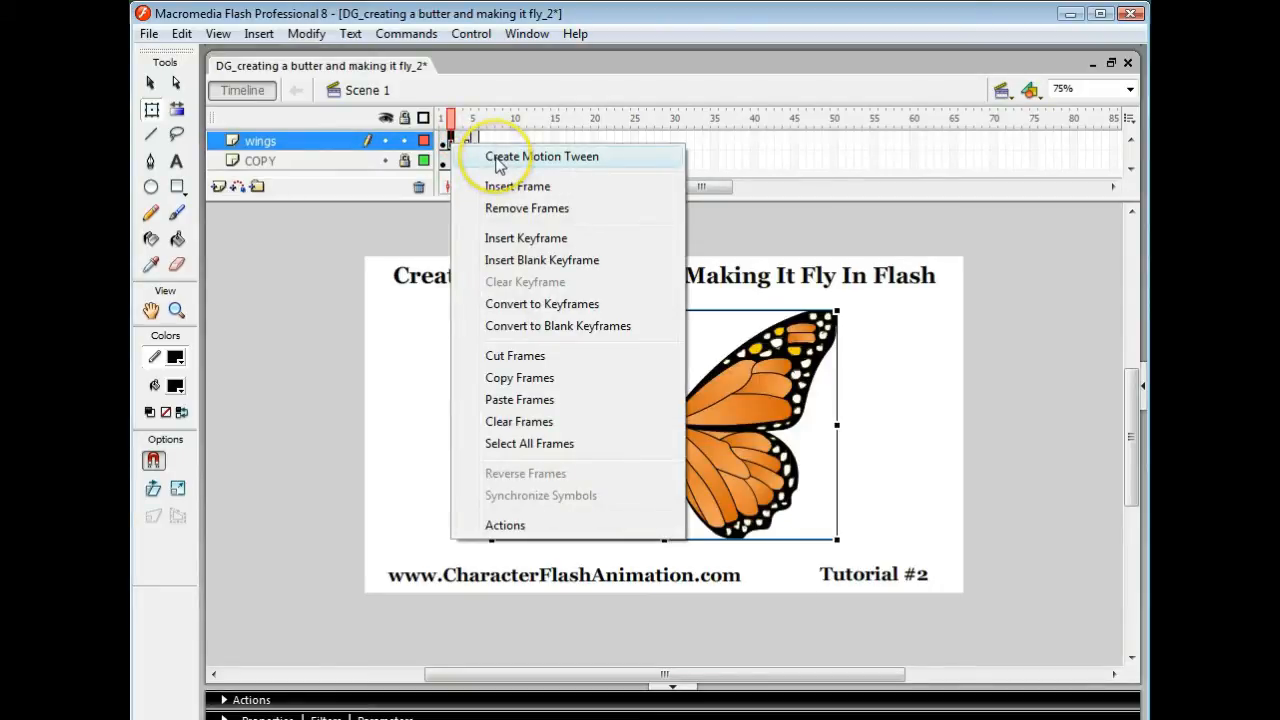
click(497, 162)
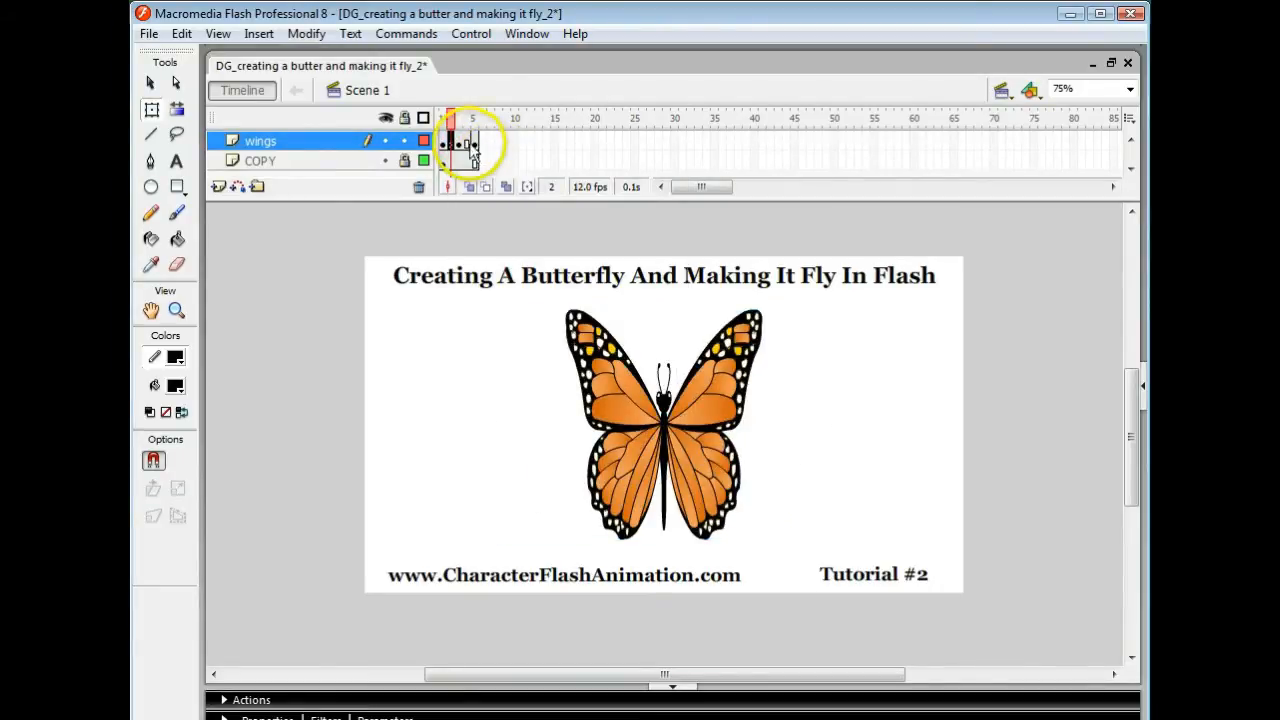
right_click(468, 143)
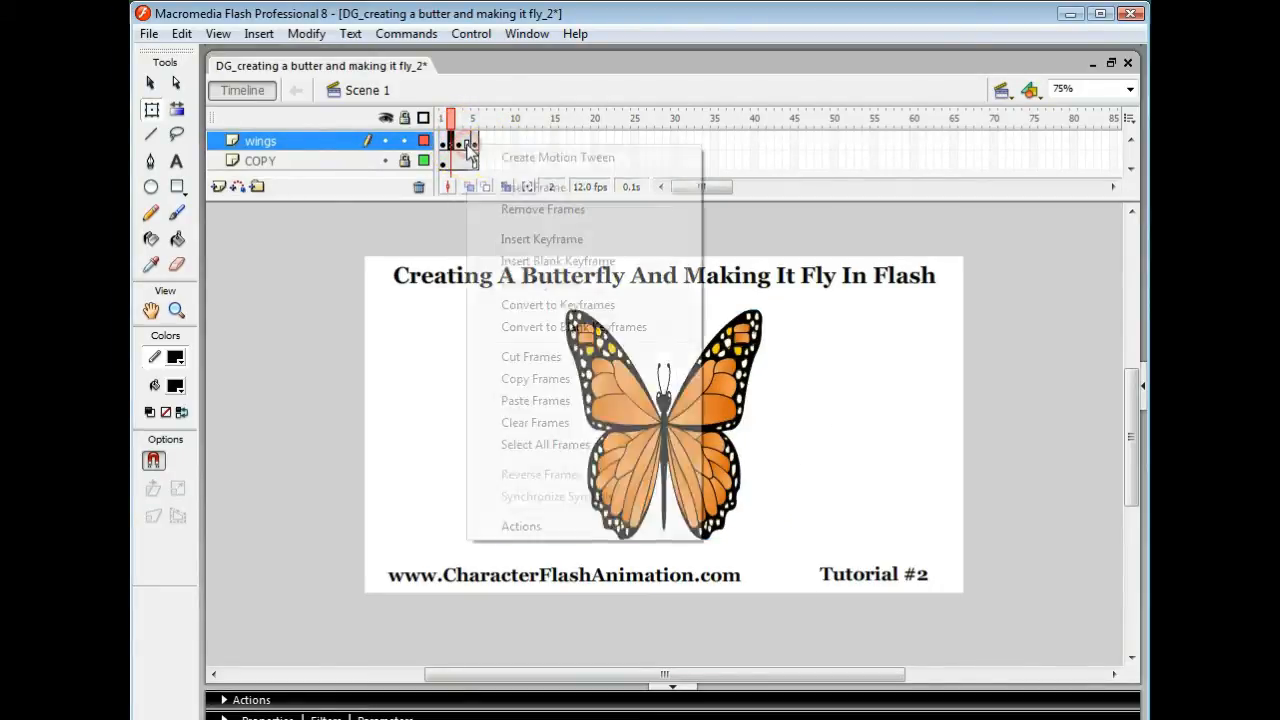
click(533, 160)
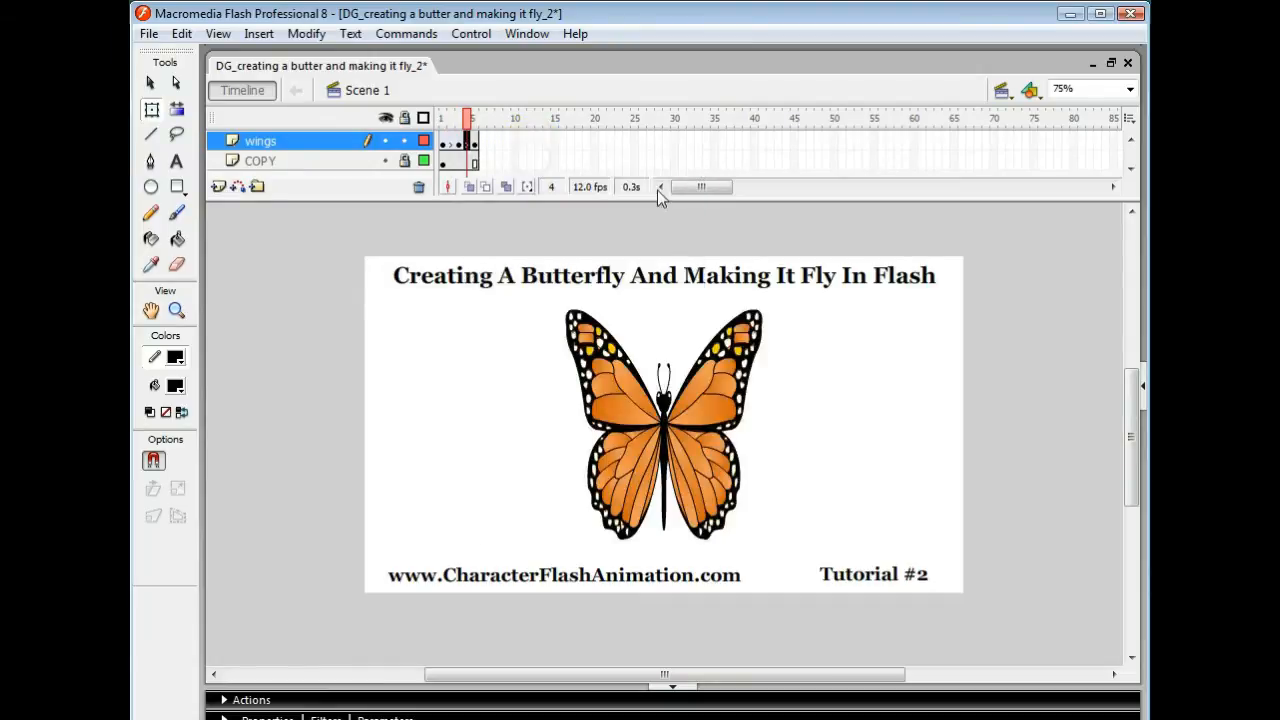
click(810, 230)
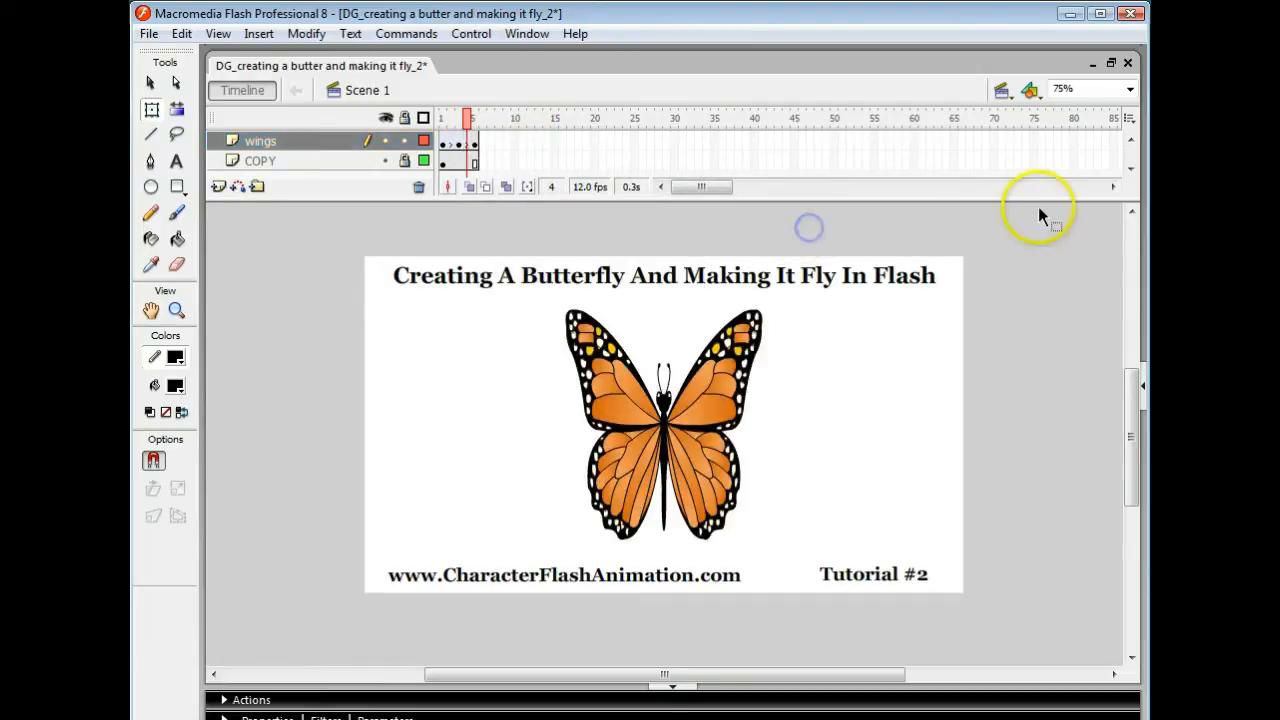
Step: Select frames 1 to 5 of the wings layer and copy them
click(475, 143)
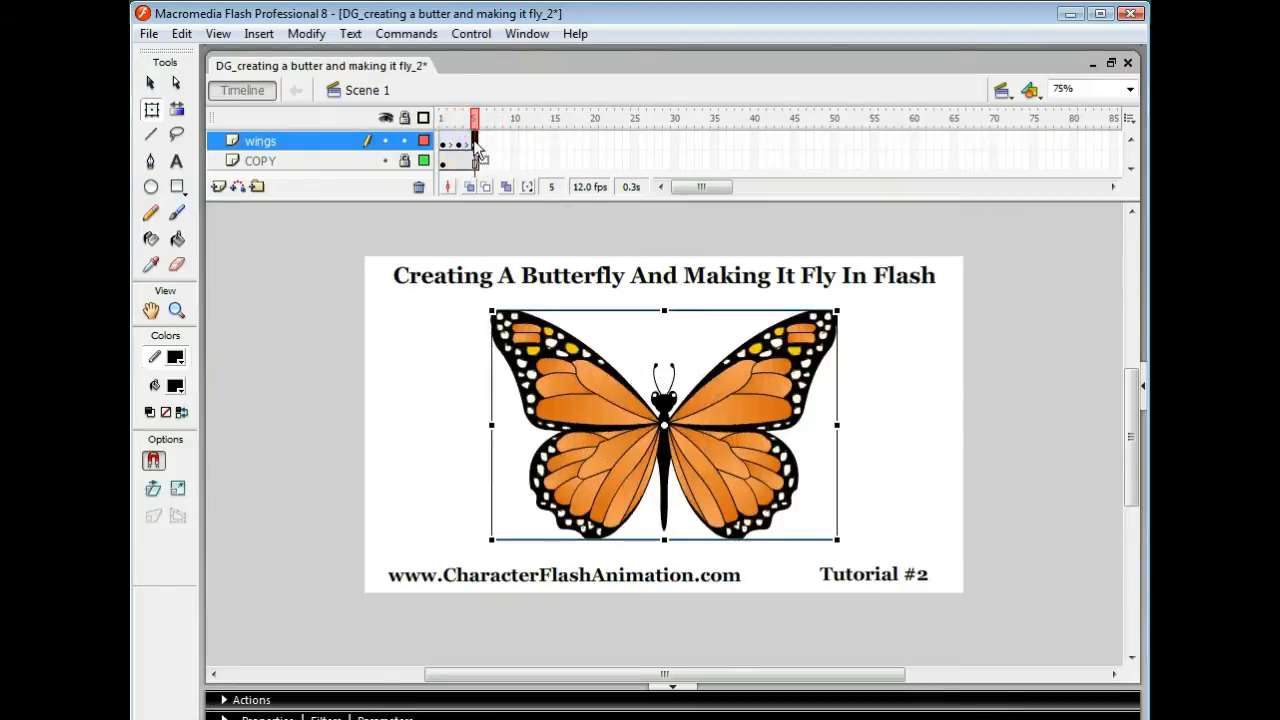
click(452, 150)
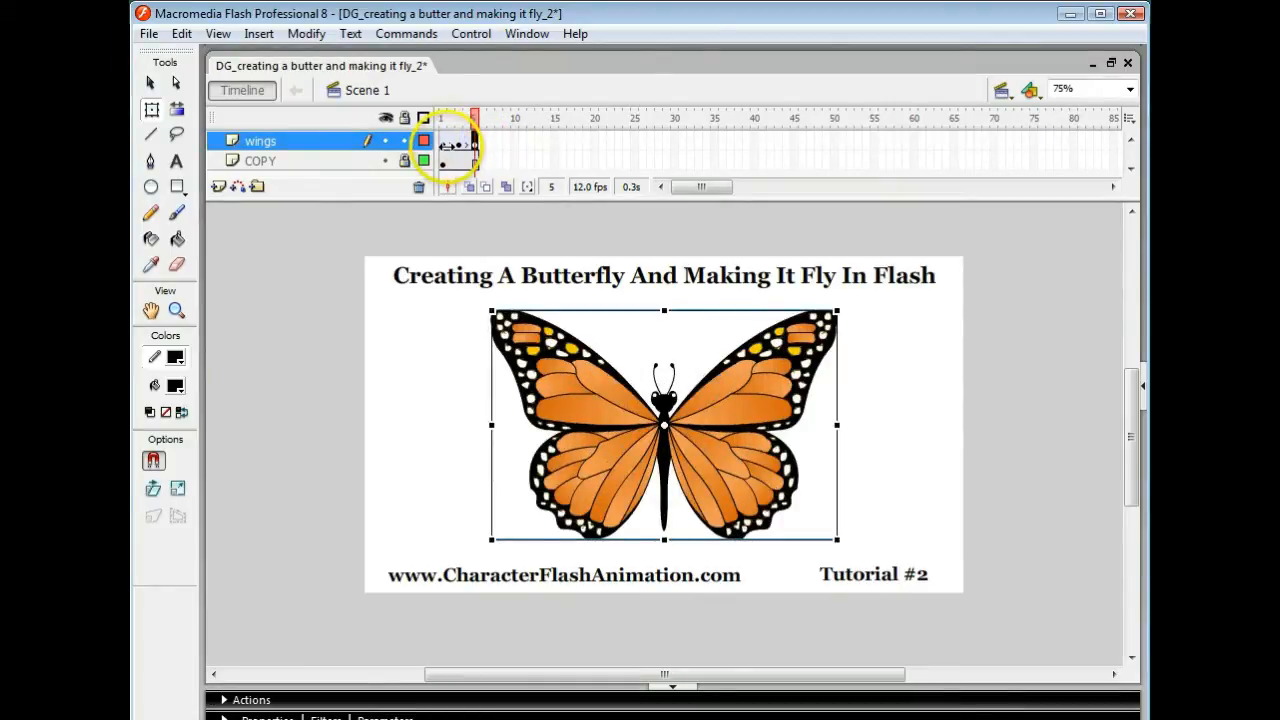
click(443, 145)
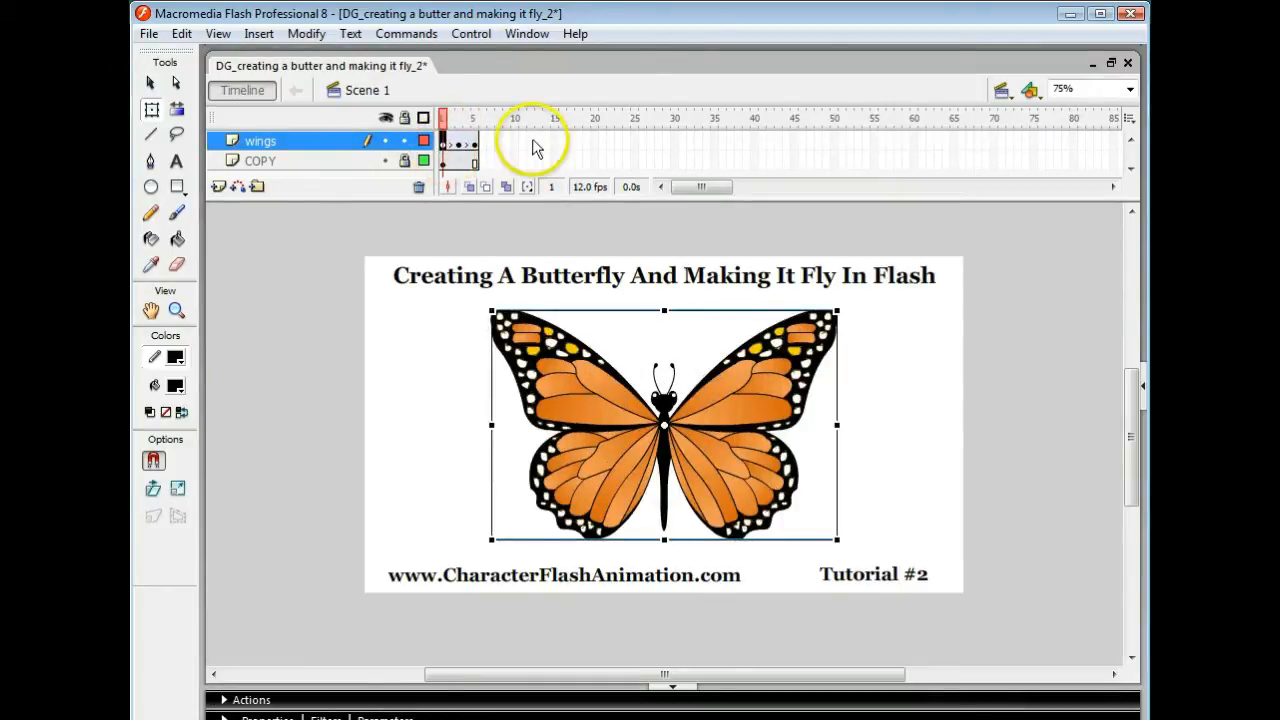
click(477, 146)
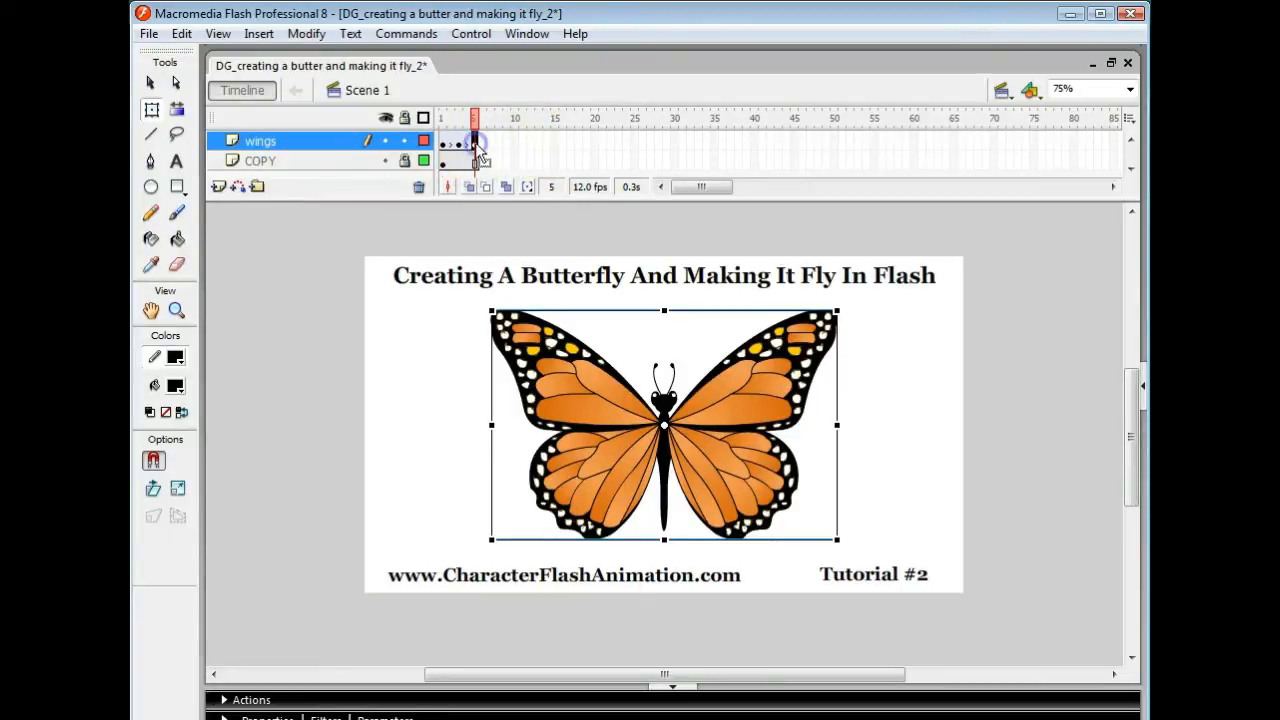
drag(478, 146, 444, 152)
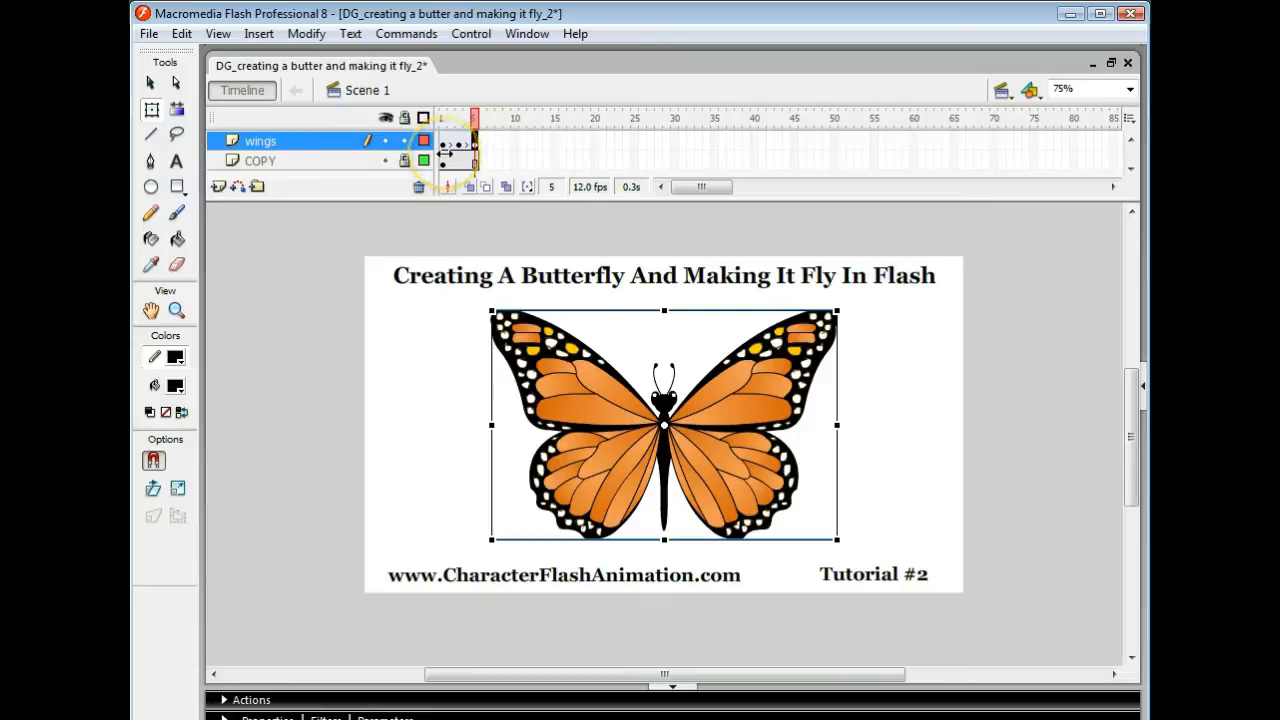
click(445, 146)
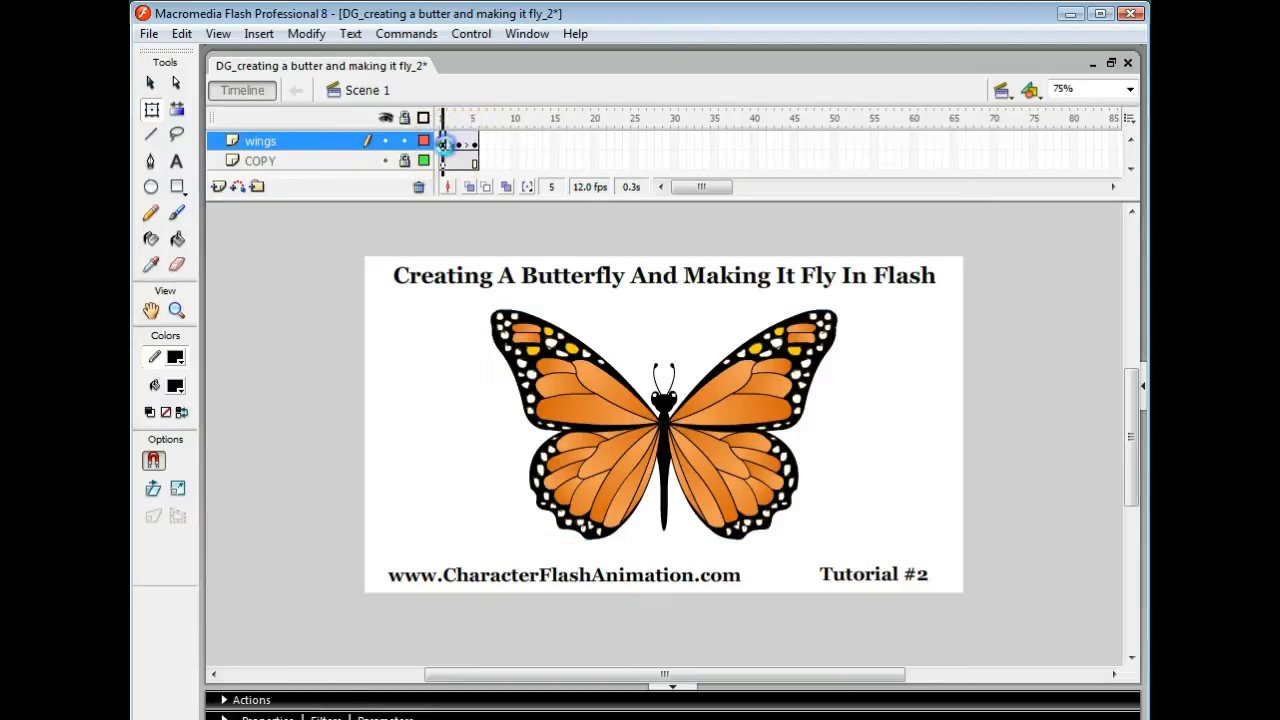
click(472, 143)
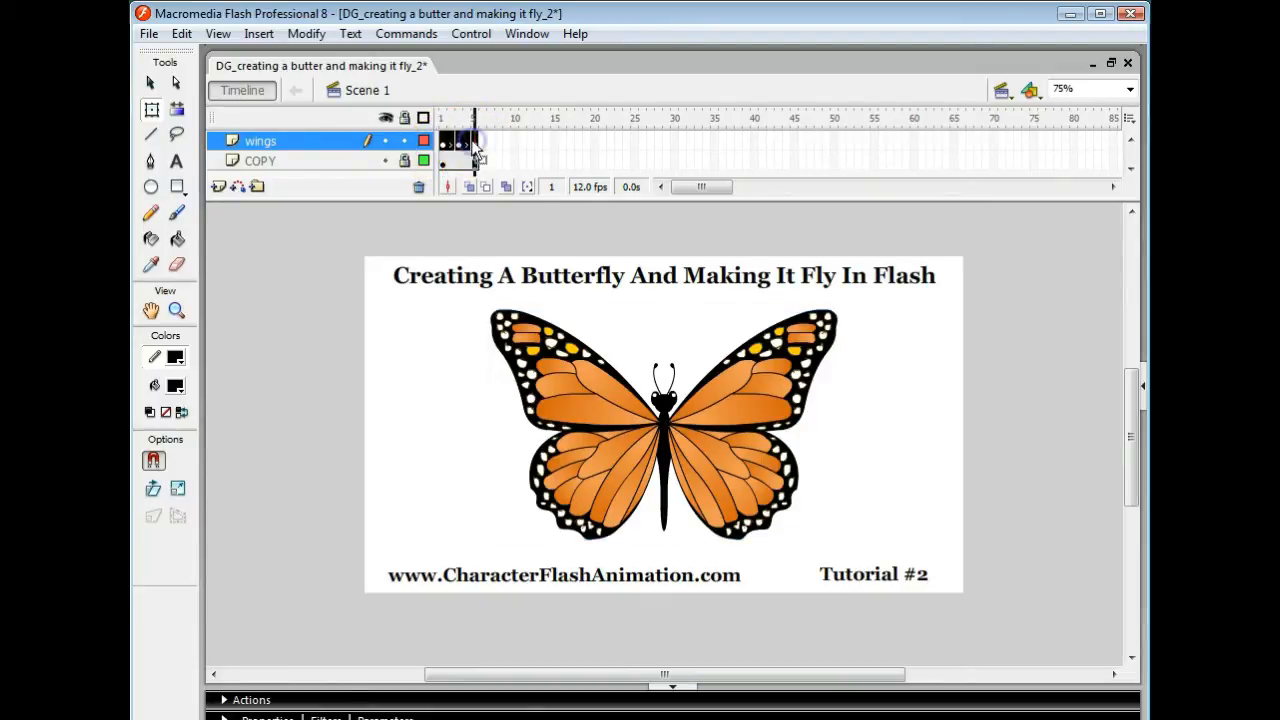
right_click(472, 143)
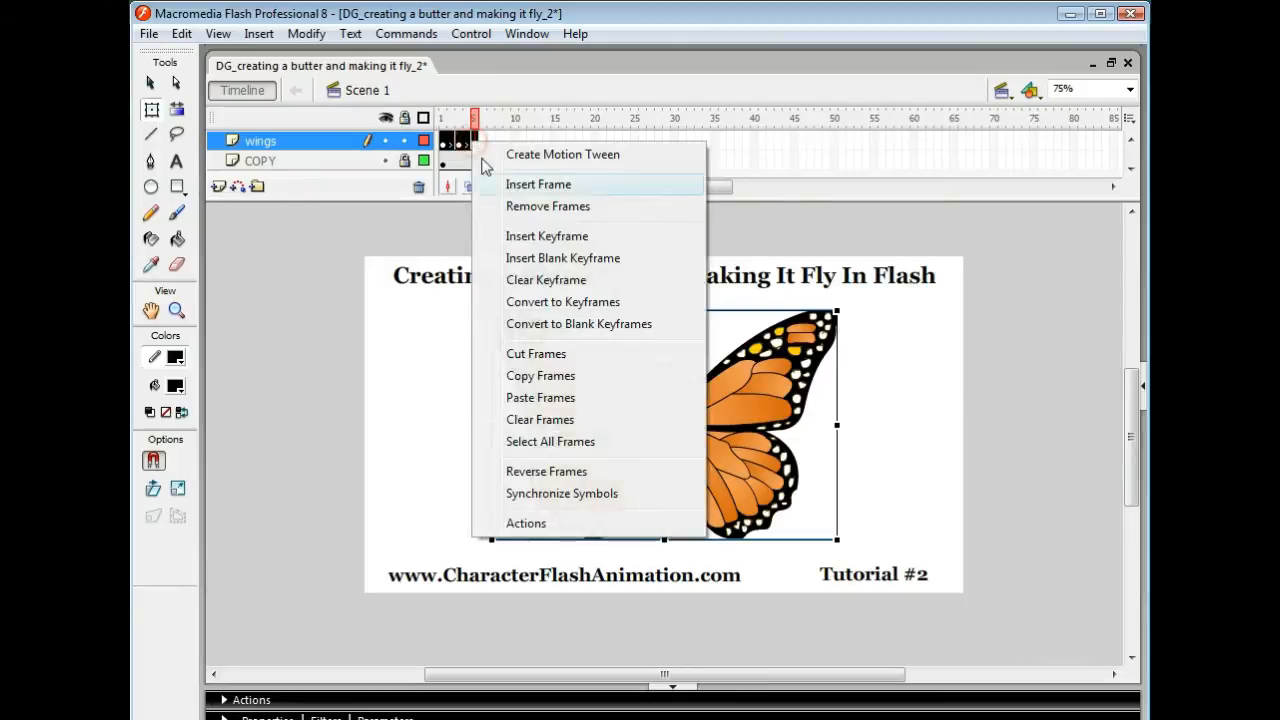
click(540, 376)
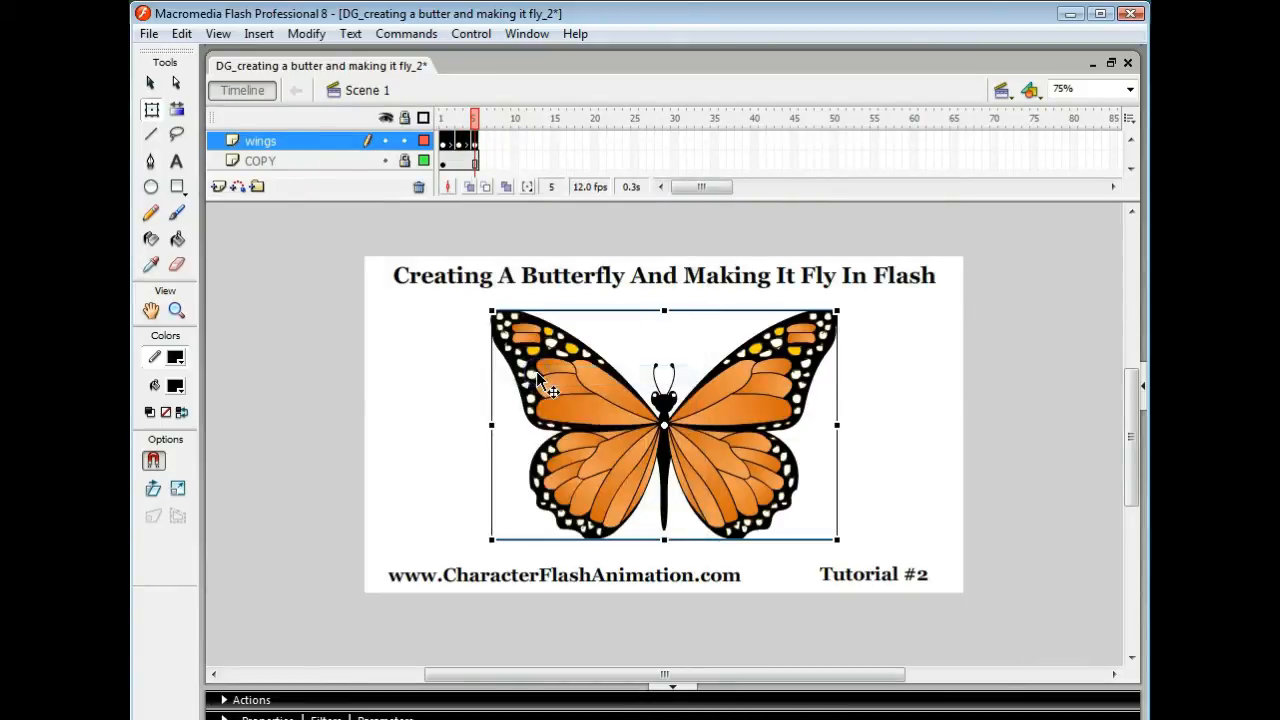
Step: Create a new movie clip symbol named "BUTTERFLY FLYING 2" and paste the copied frames at frame 1 of its layer
click(259, 34)
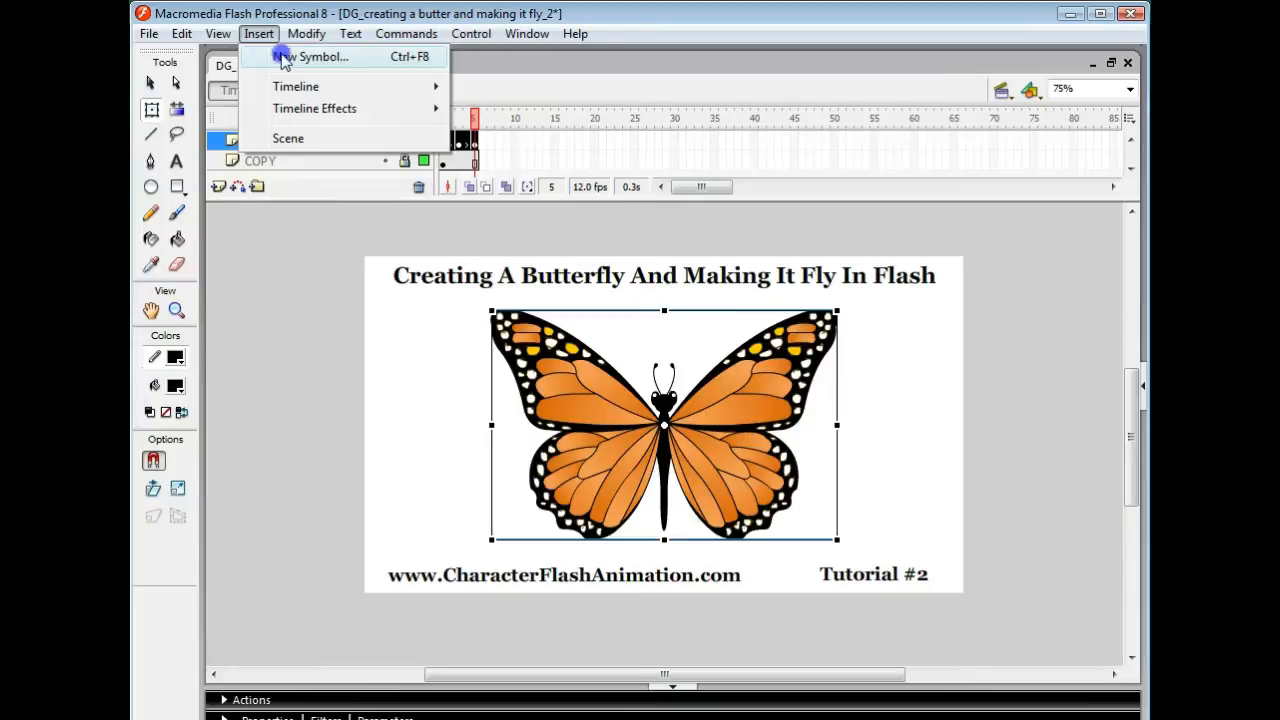
click(283, 58)
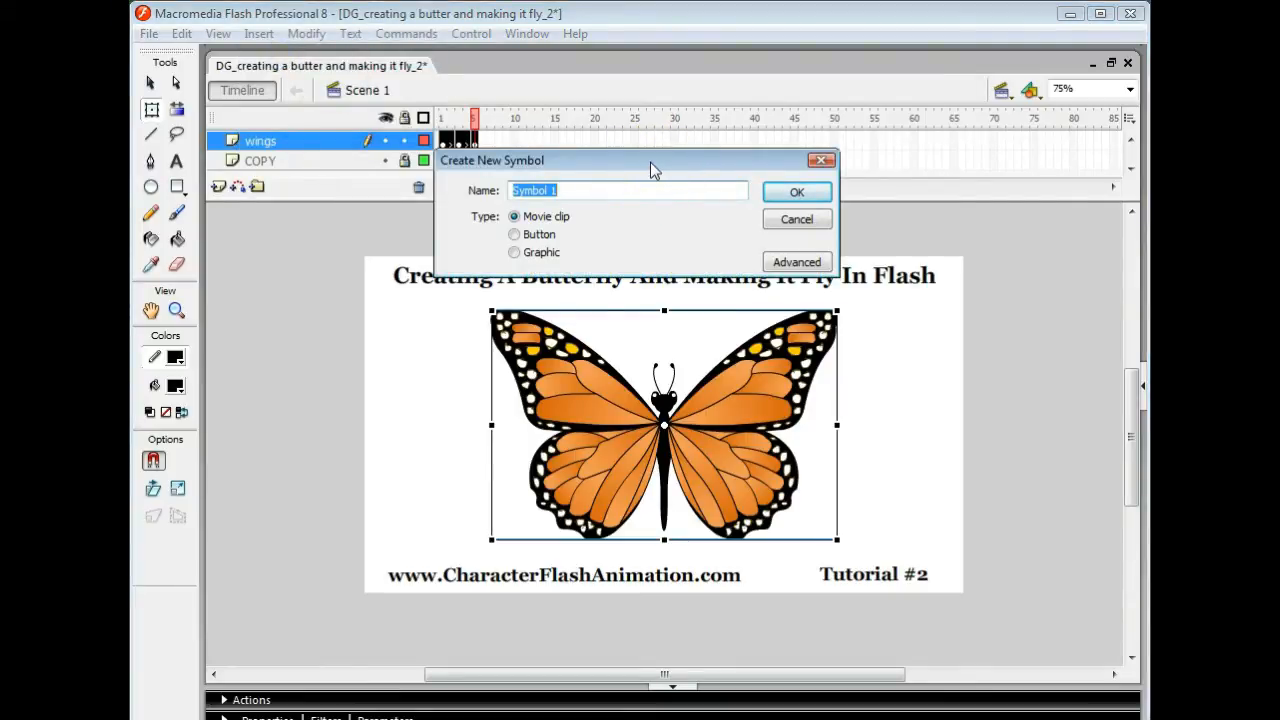
text(BUTTERFLY FLYING 2)
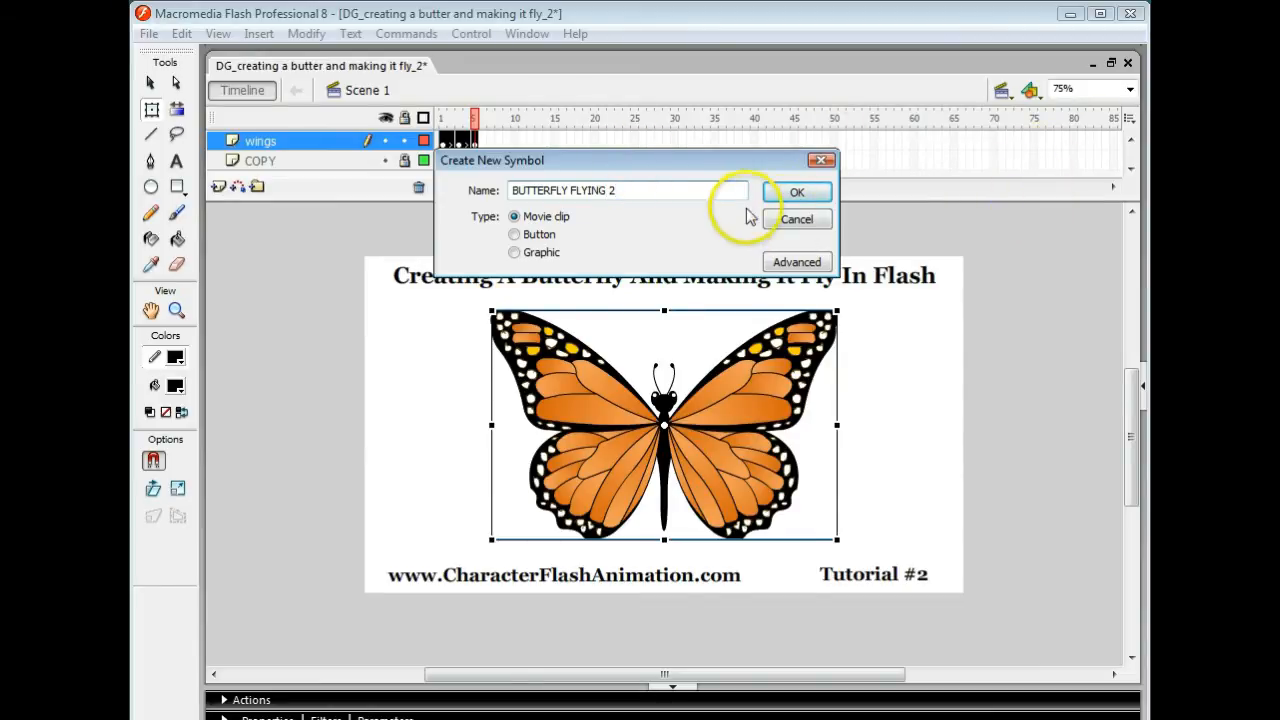
click(790, 192)
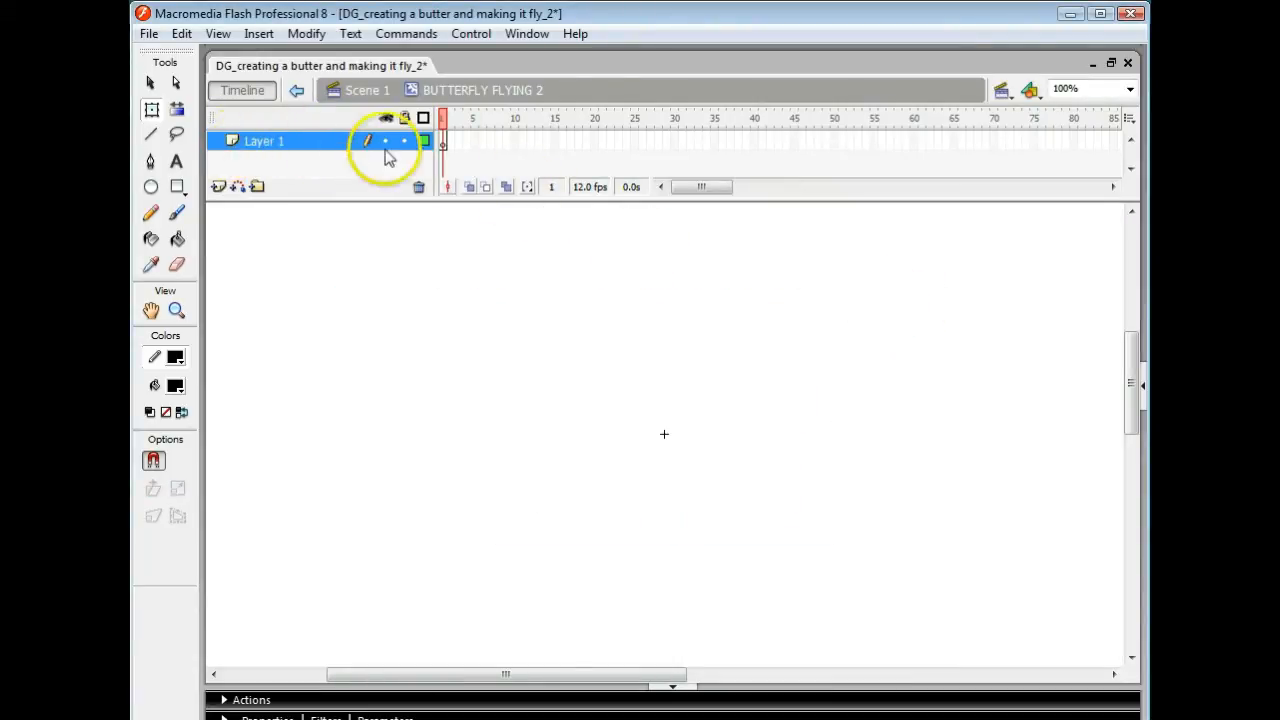
right_click(445, 148)
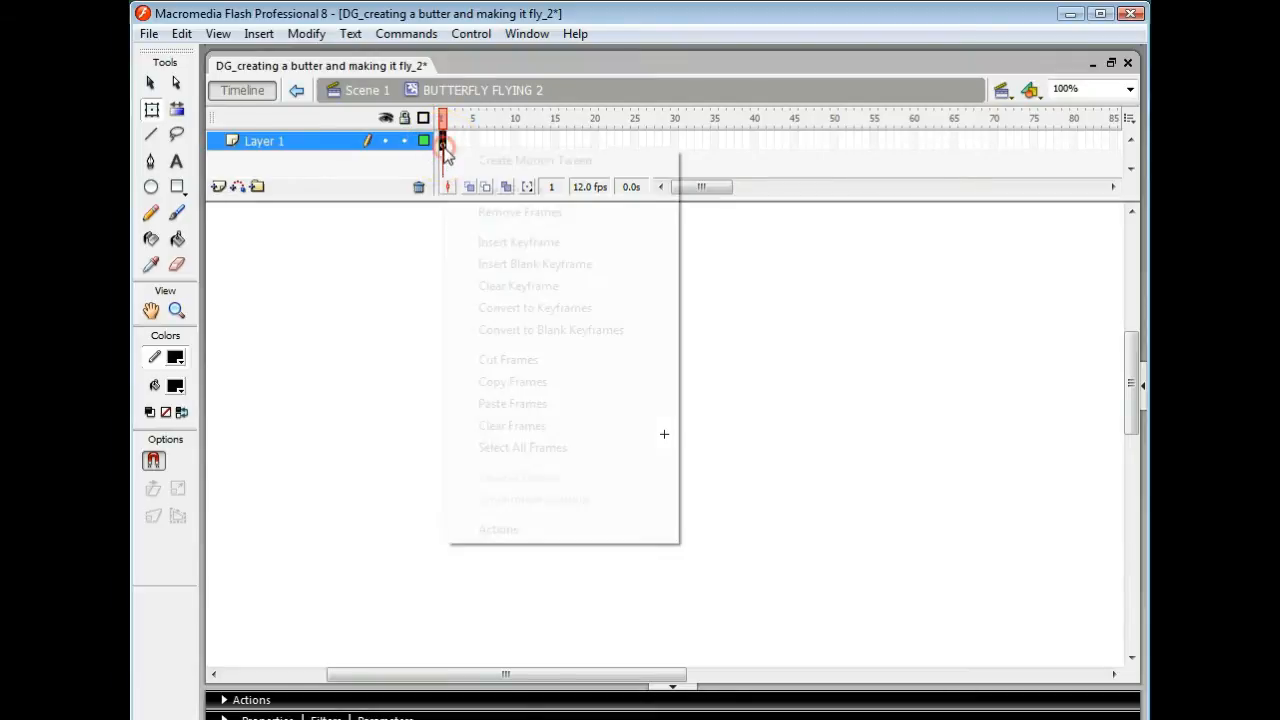
click(512, 403)
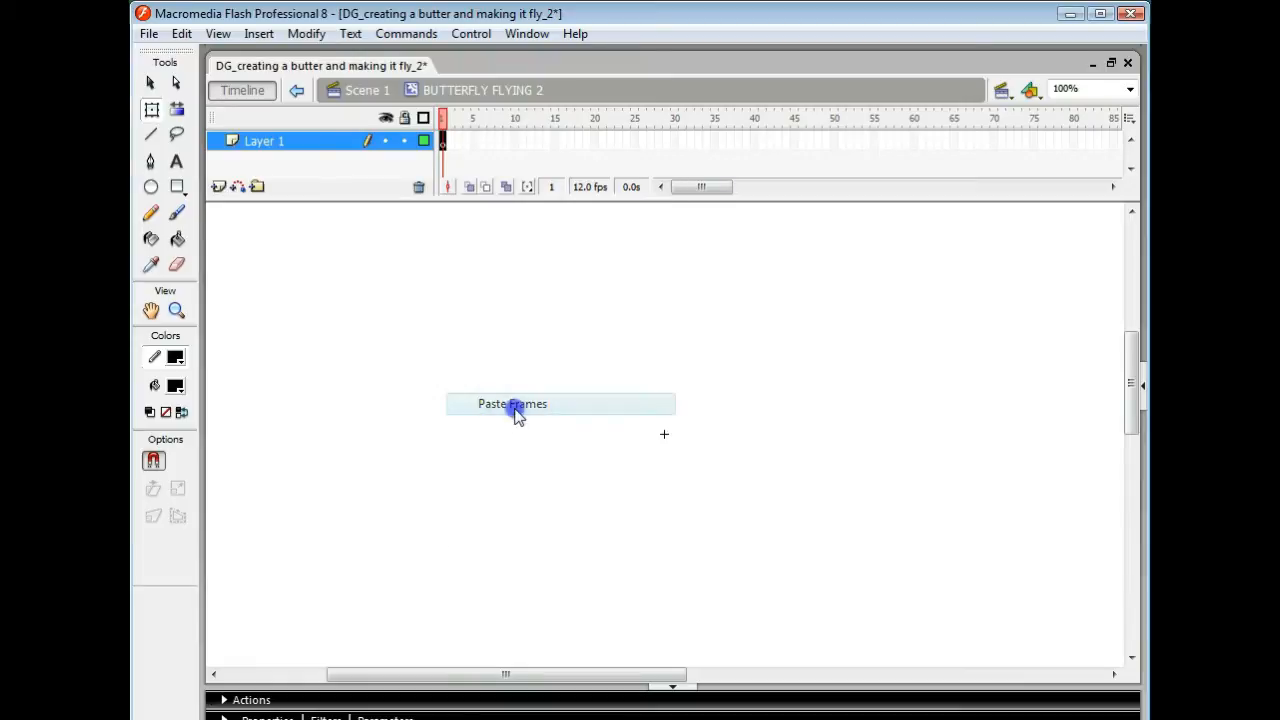
Step: Return to Scene 1 and delete the wings layer
click(356, 92)
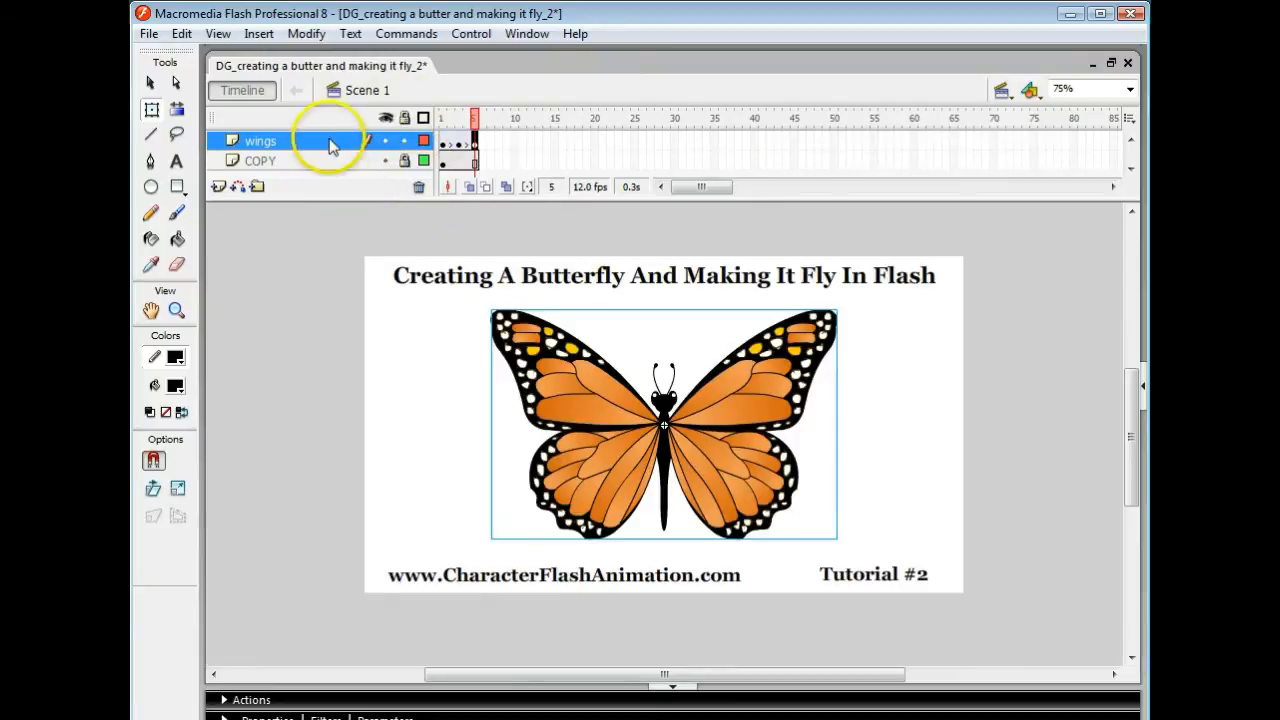
click(330, 141)
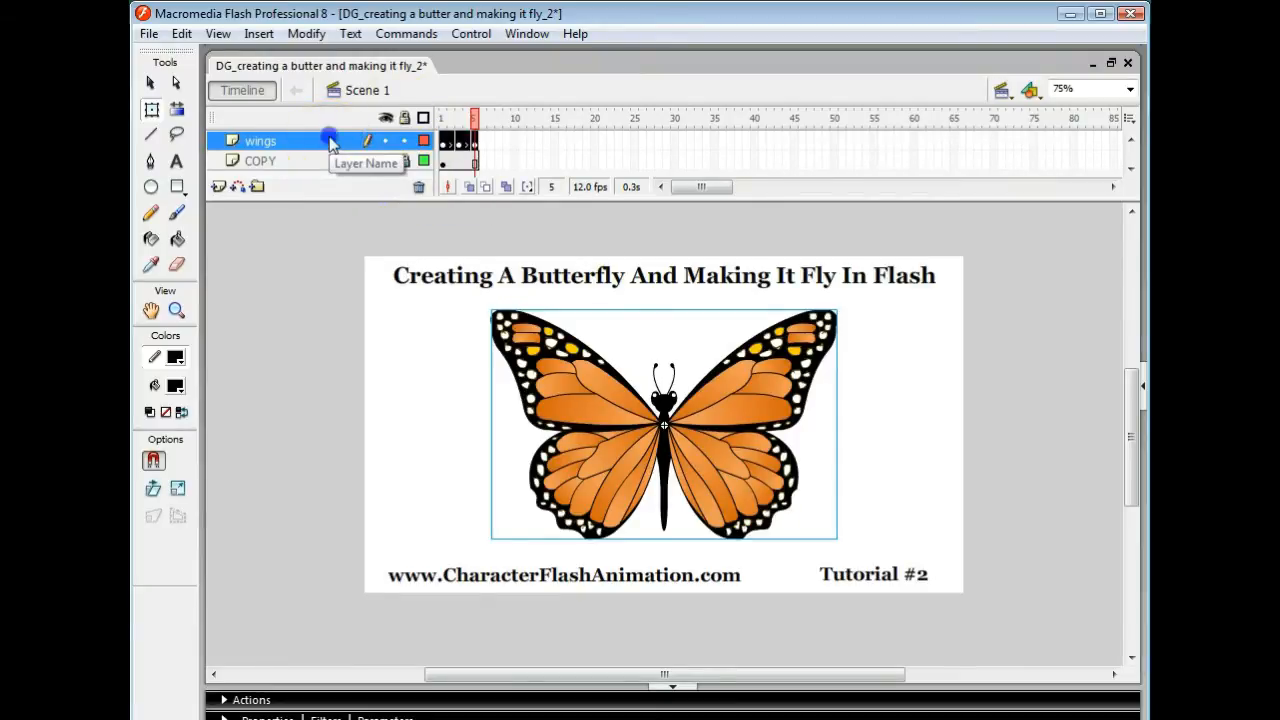
click(419, 188)
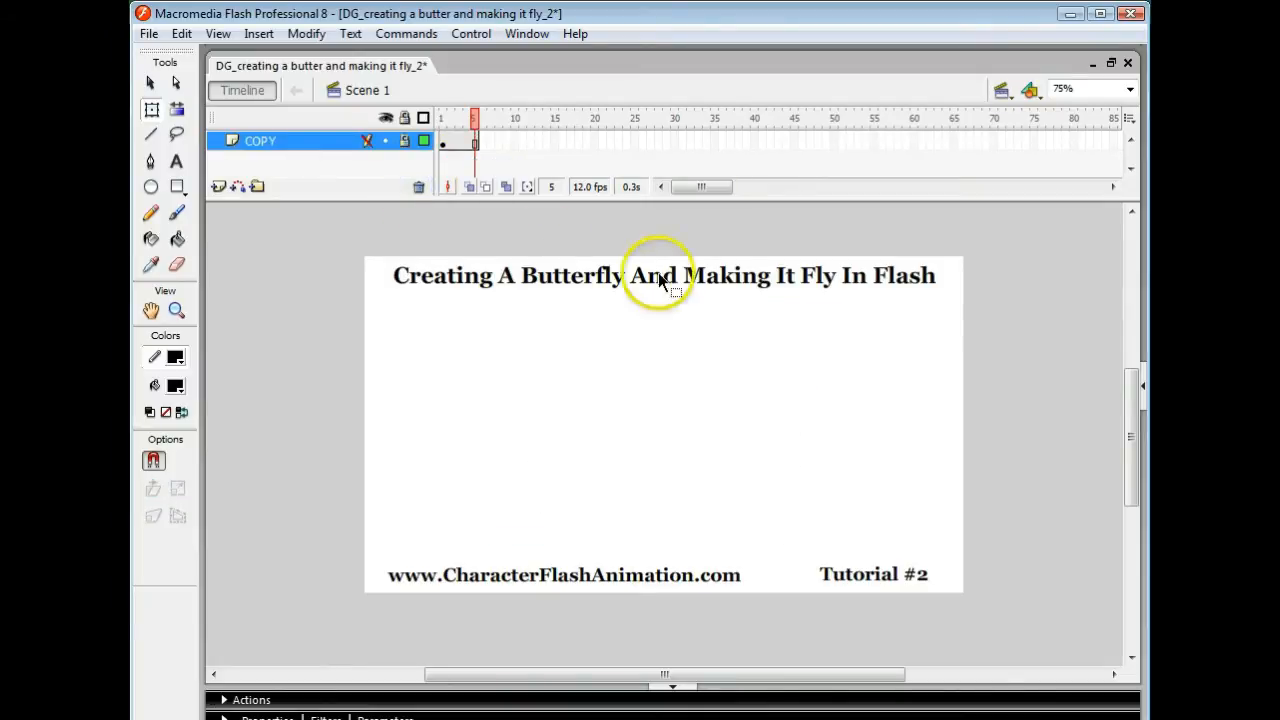
Step: Add a new layer and place the "BUTTERFLY FLYING 2" movie clip from the library at frame 1, near the stage's center
click(522, 34)
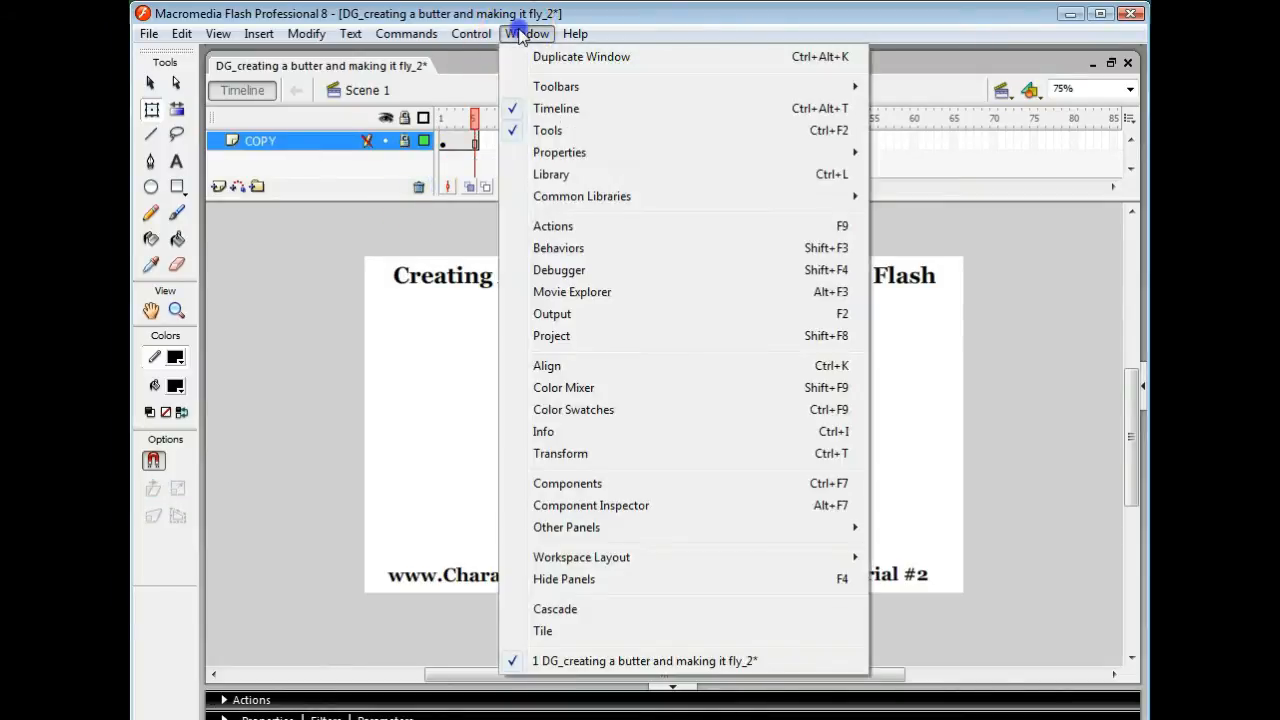
click(551, 174)
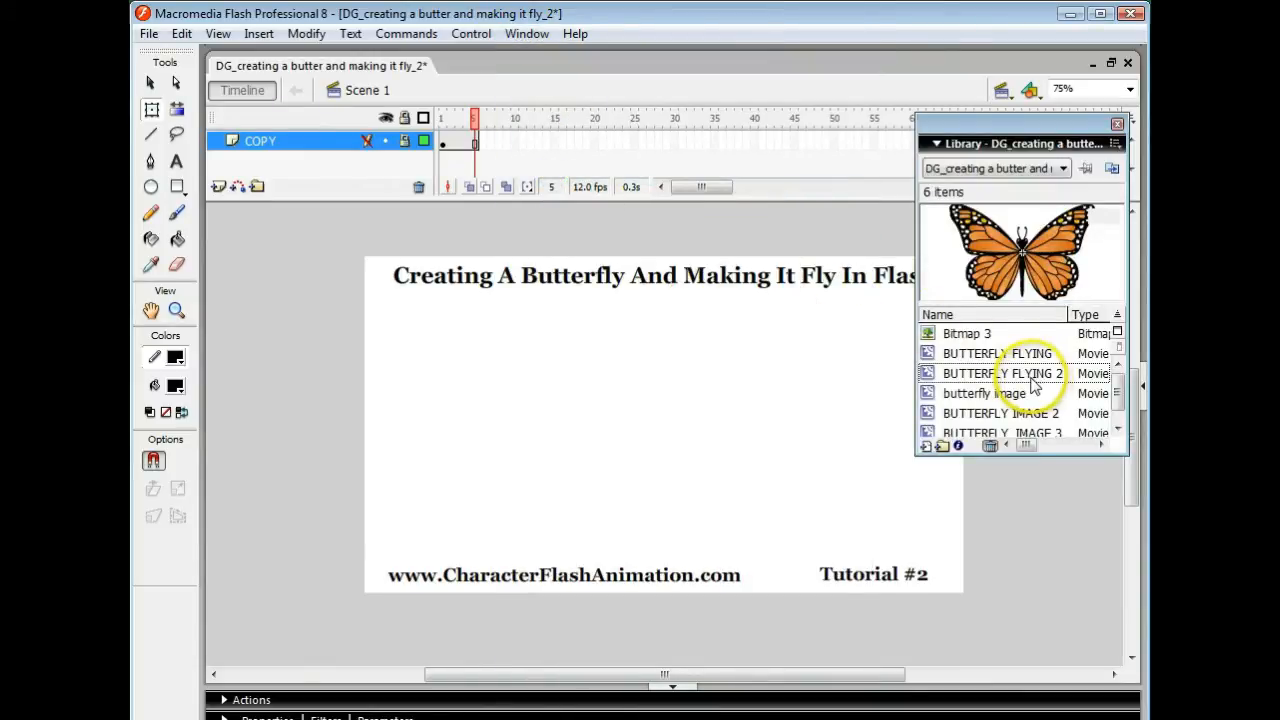
click(951, 373)
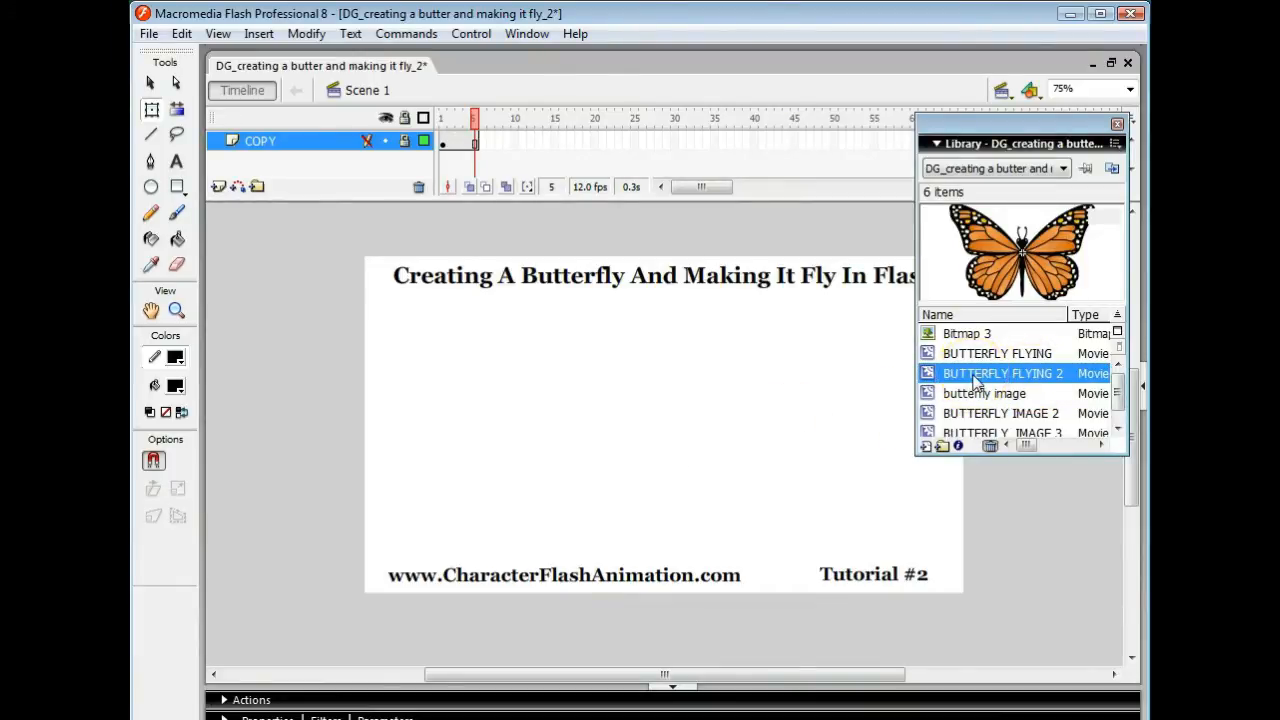
click(220, 188)
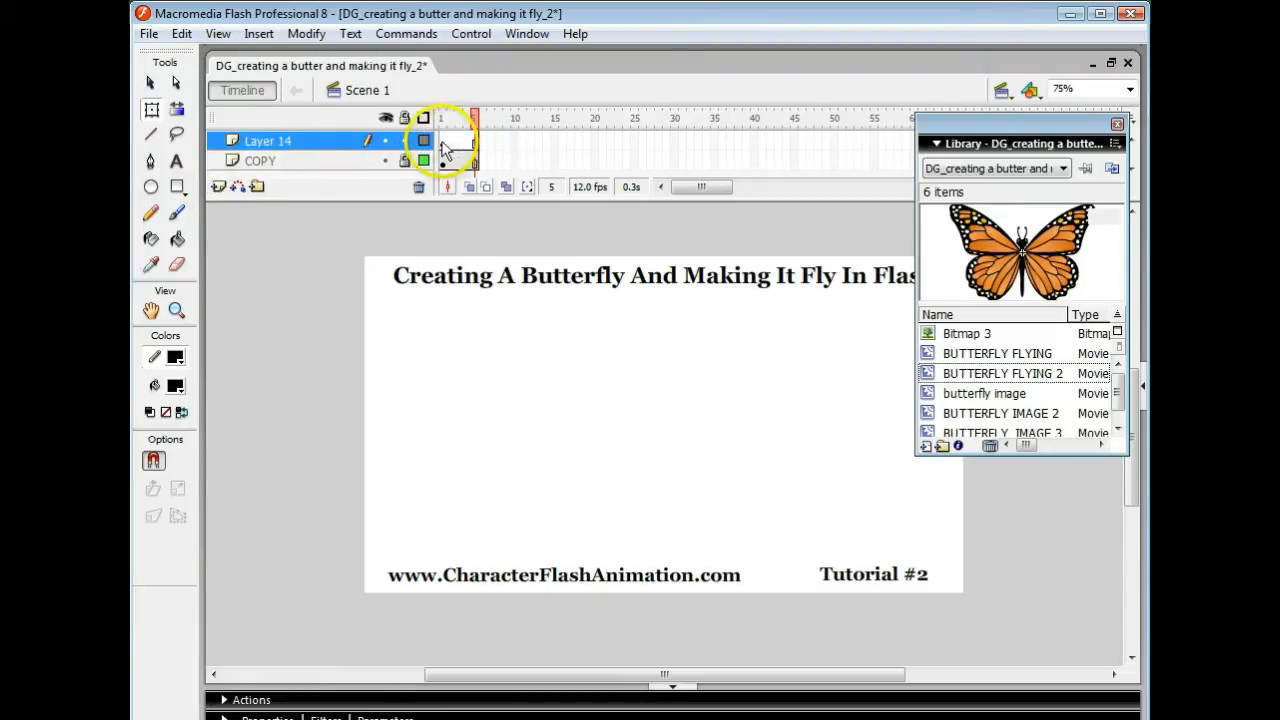
click(443, 142)
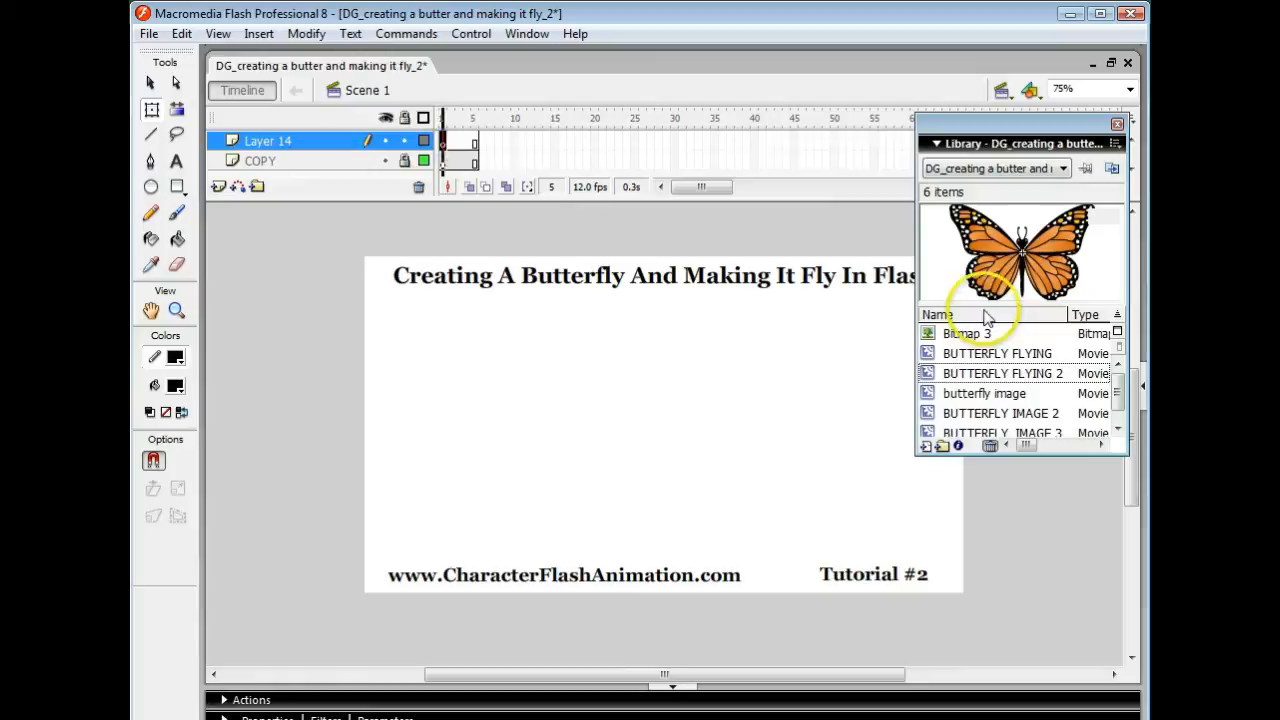
click(1010, 377)
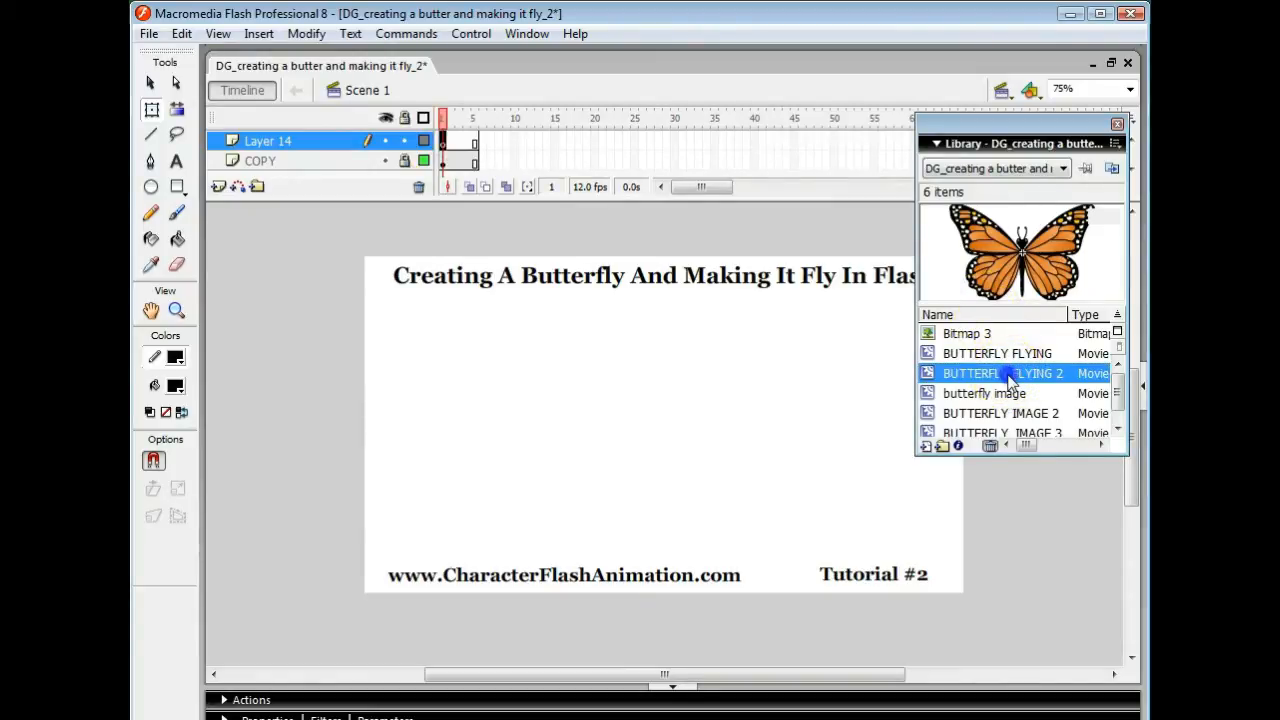
drag(1010, 377, 651, 423)
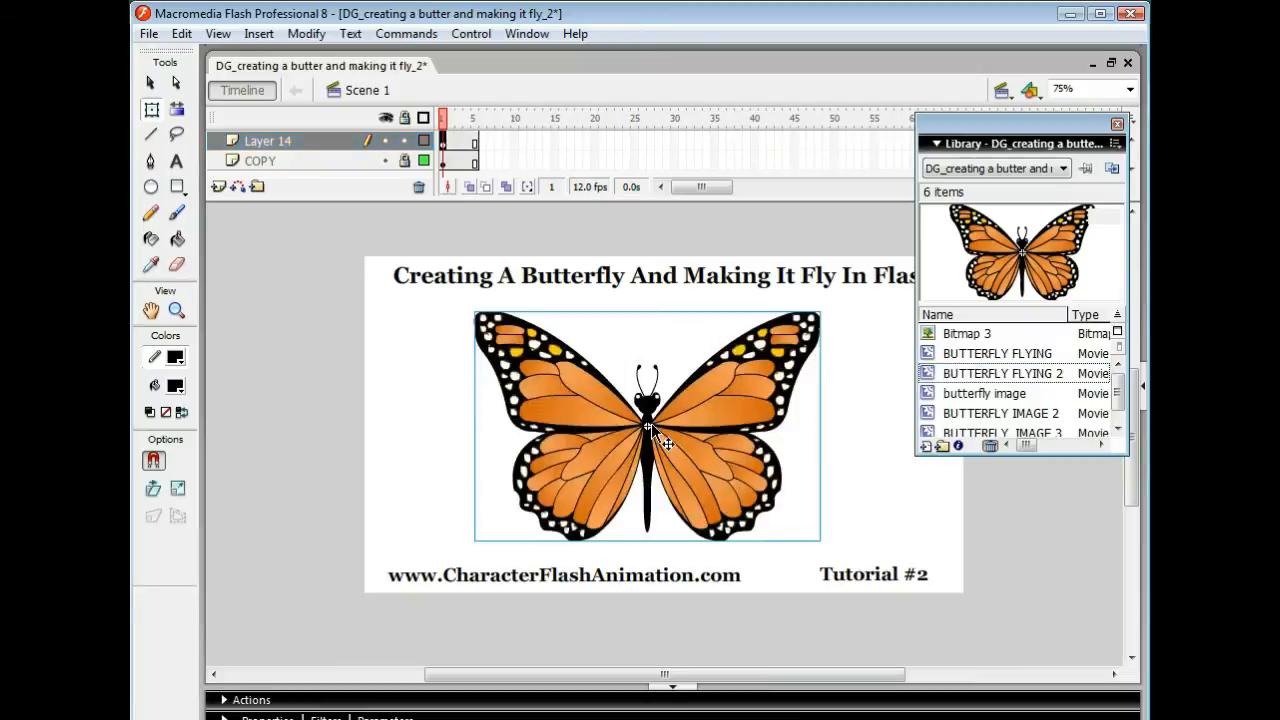
click(1117, 124)
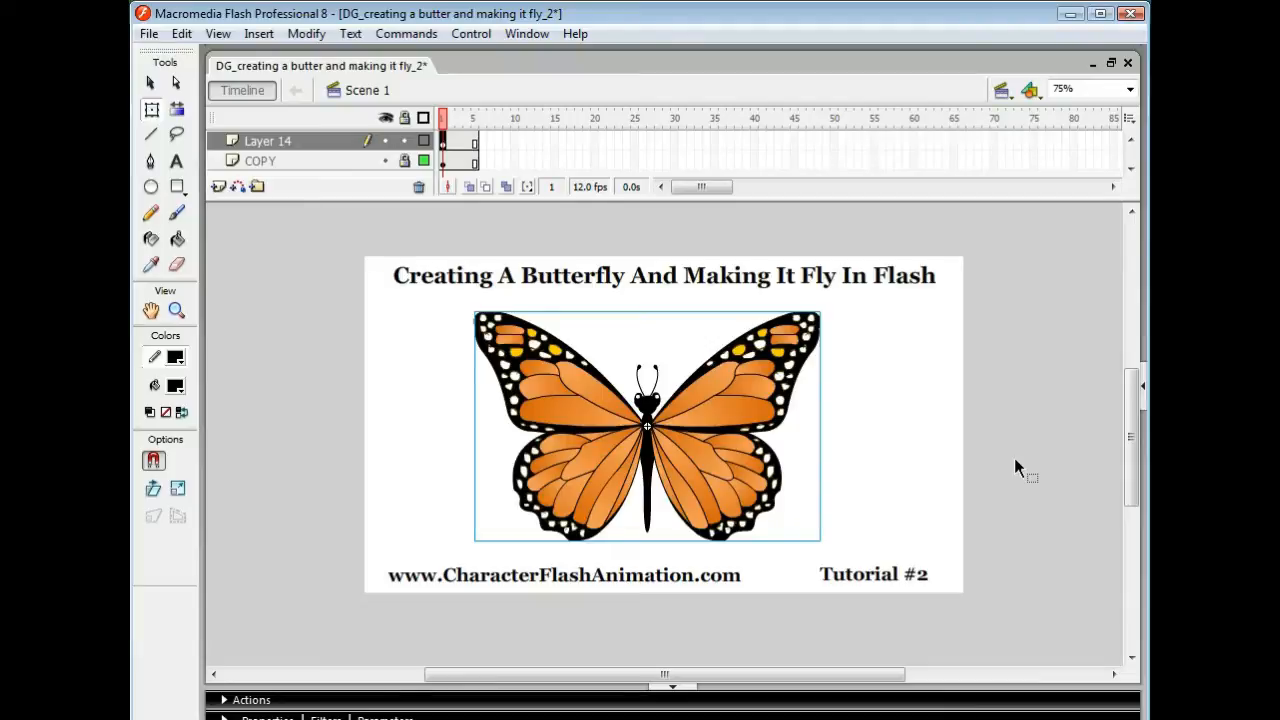
Step: Scale the butterfly down proportionally about its center to roughly a fifth of its size and preview the movie
key(q)
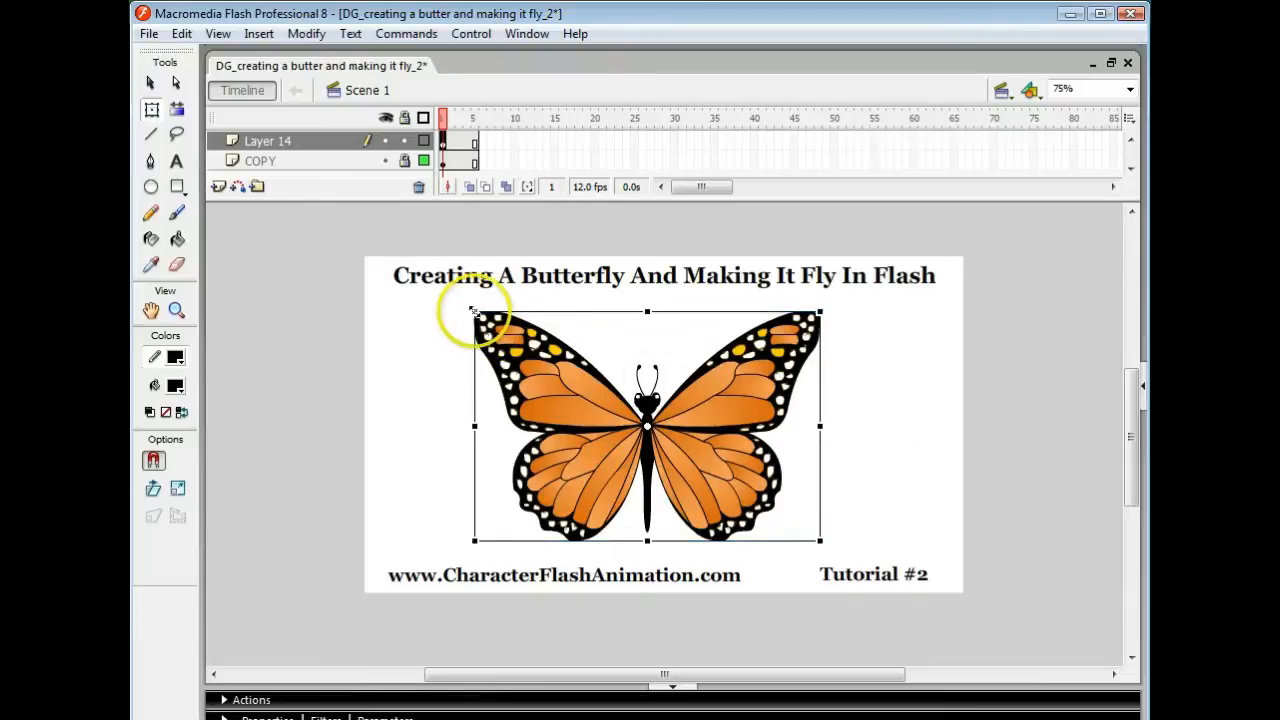
drag(474, 312, 548, 407)
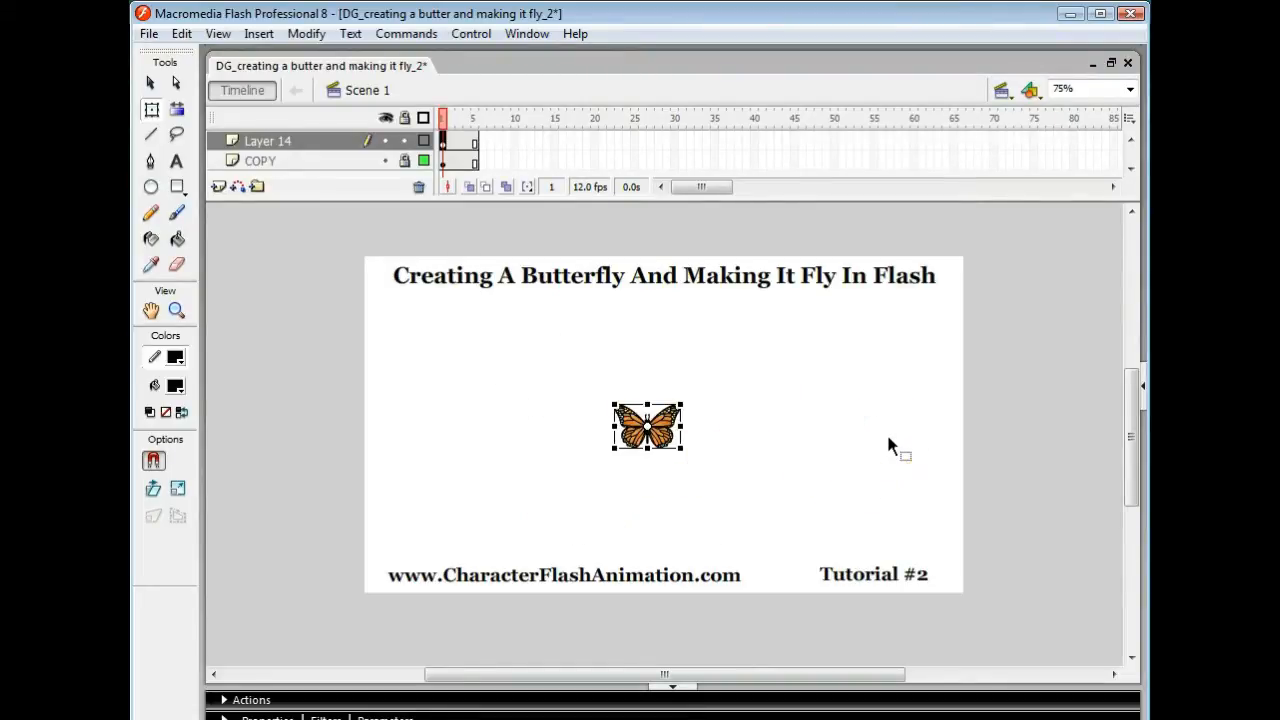
key(ctrl+Return)
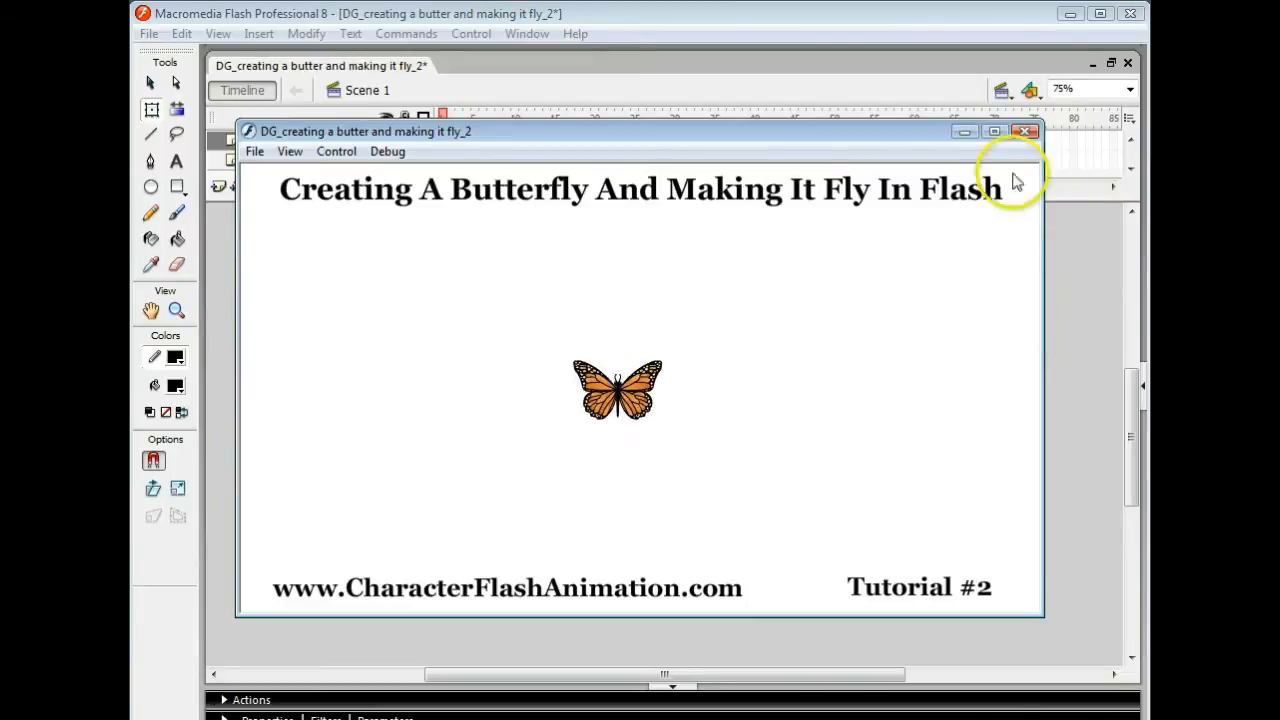
click(1025, 133)
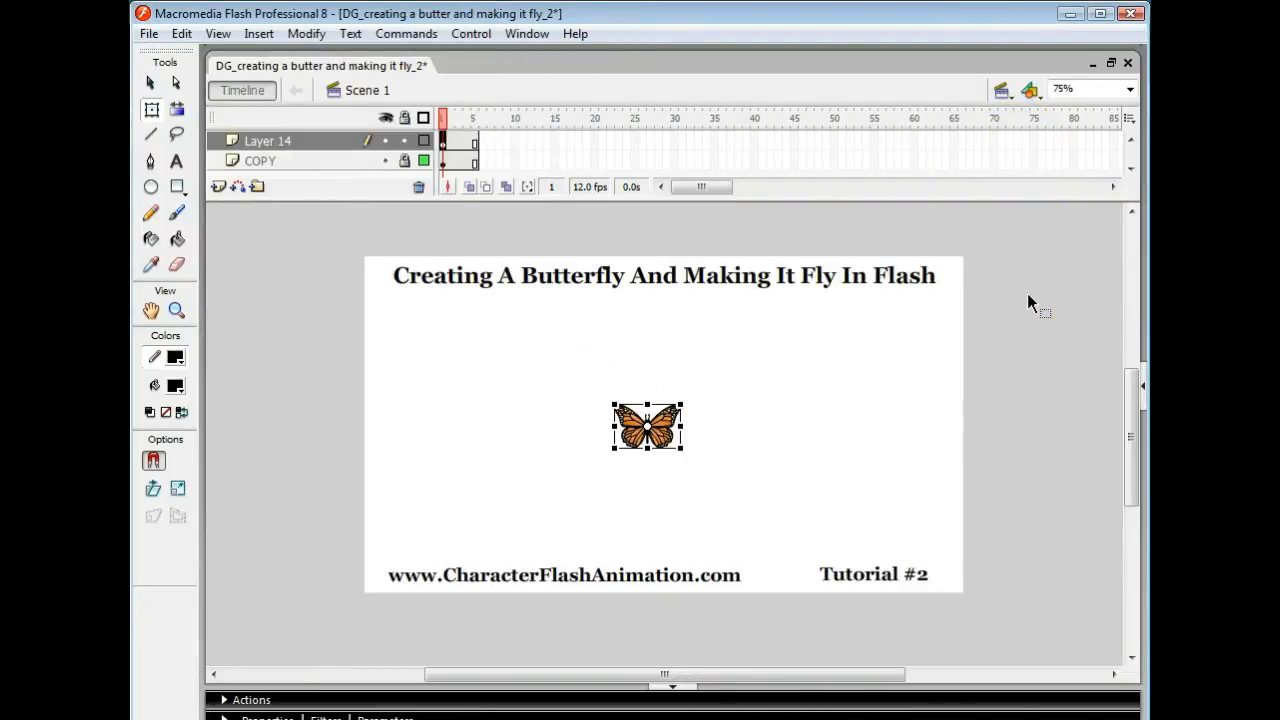
Step: Rename the new layer holding the butterfly as "BUTTERFLY"
click(284, 140)
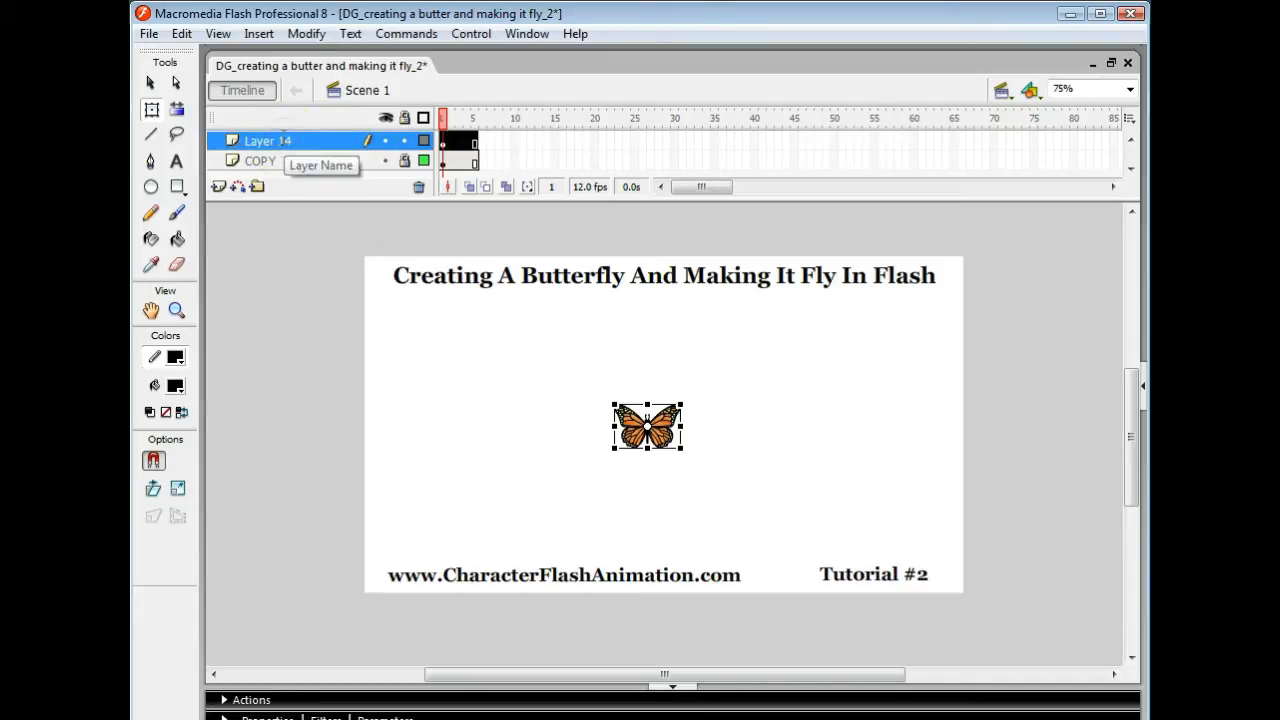
double_click(284, 140)
text(BUTTER)
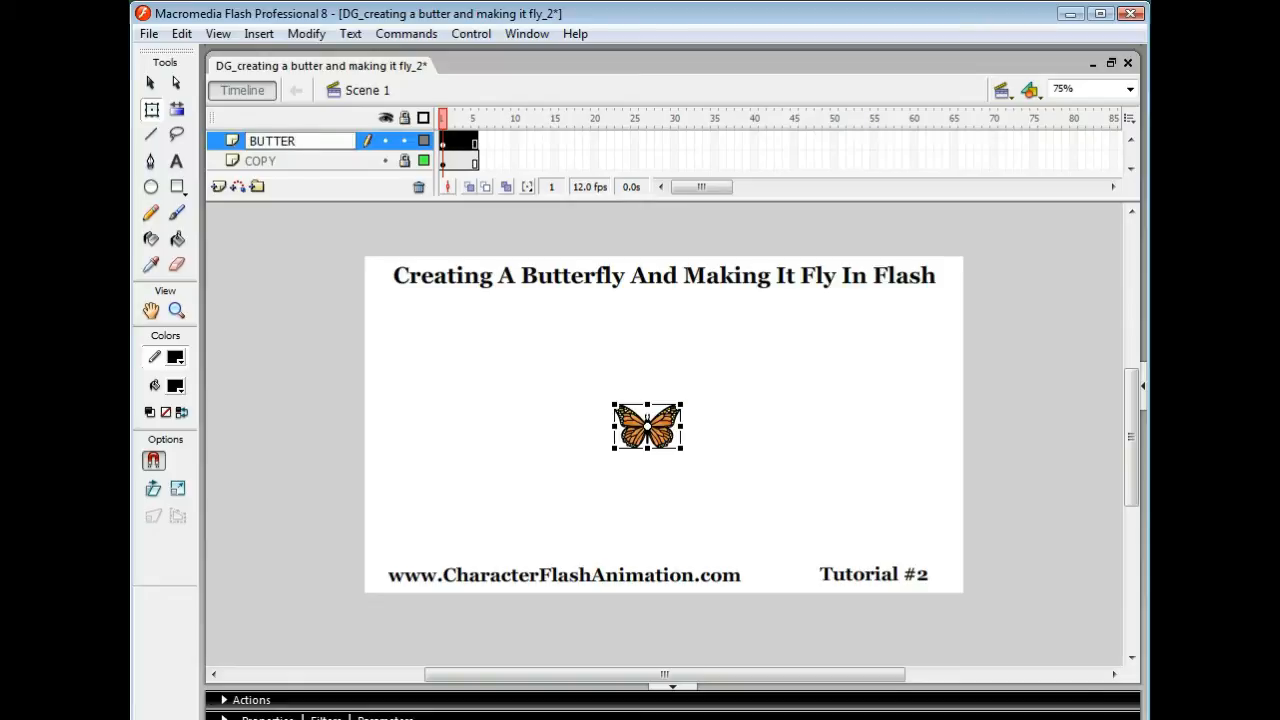
text(FLY)
click(750, 238)
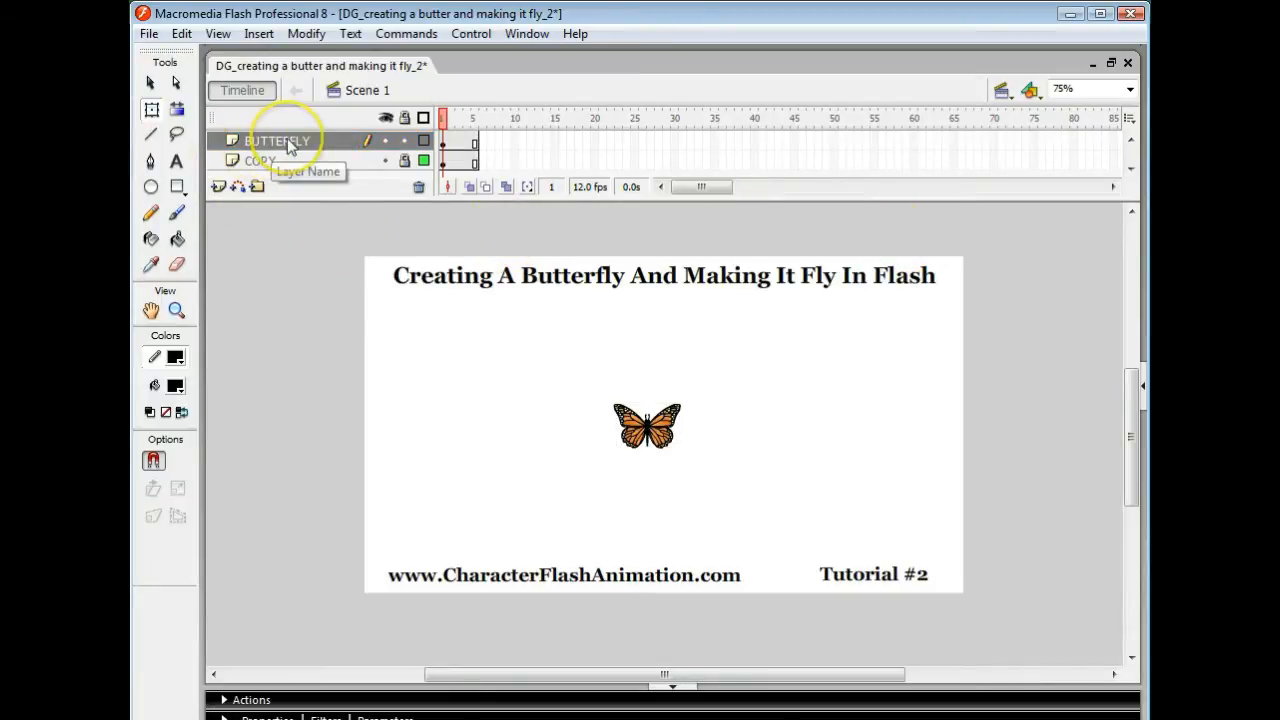
Step: Add a guide layer above the BUTTERFLY layer and nest the BUTTERFLY layer under it as a guided layer
click(218, 192)
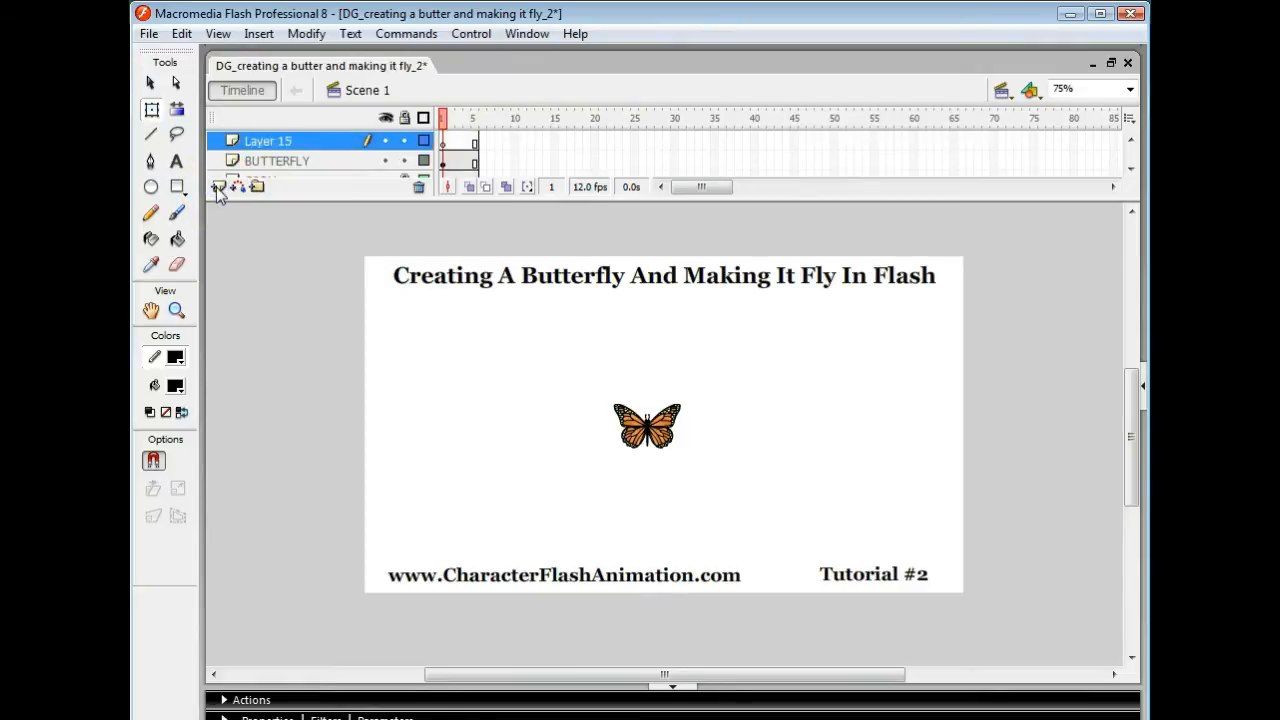
right_click(271, 138)
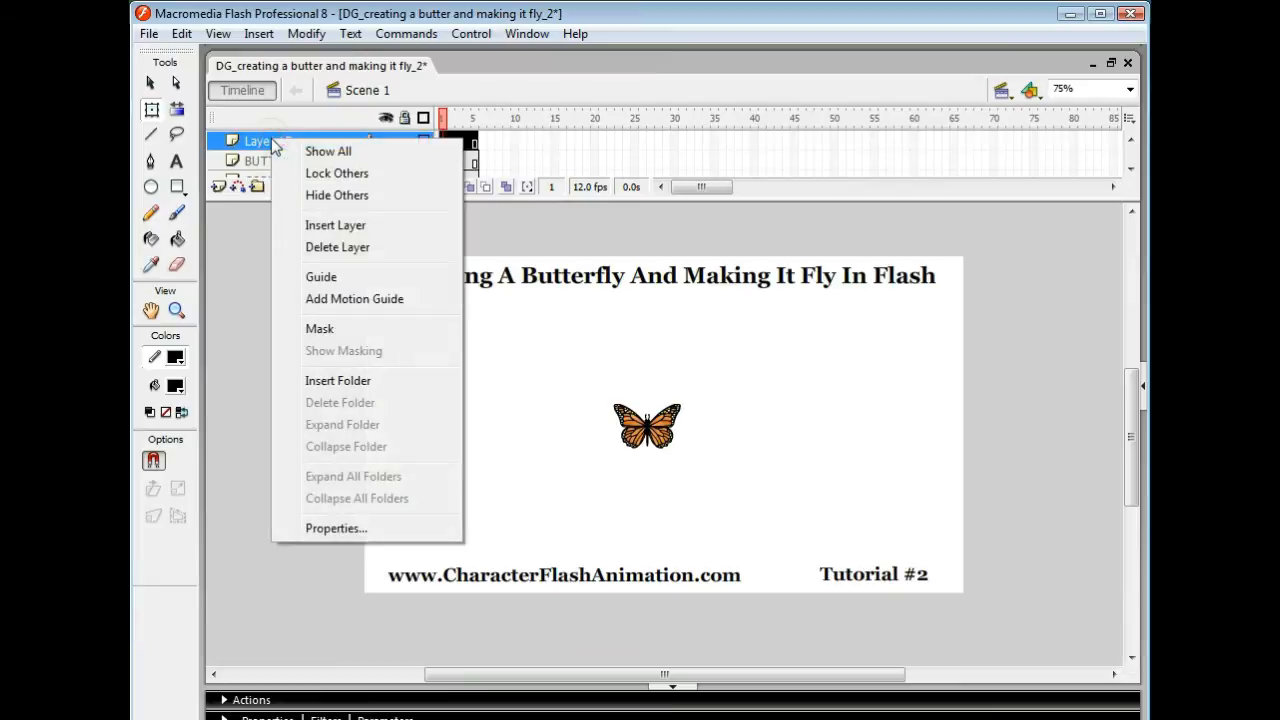
click(333, 282)
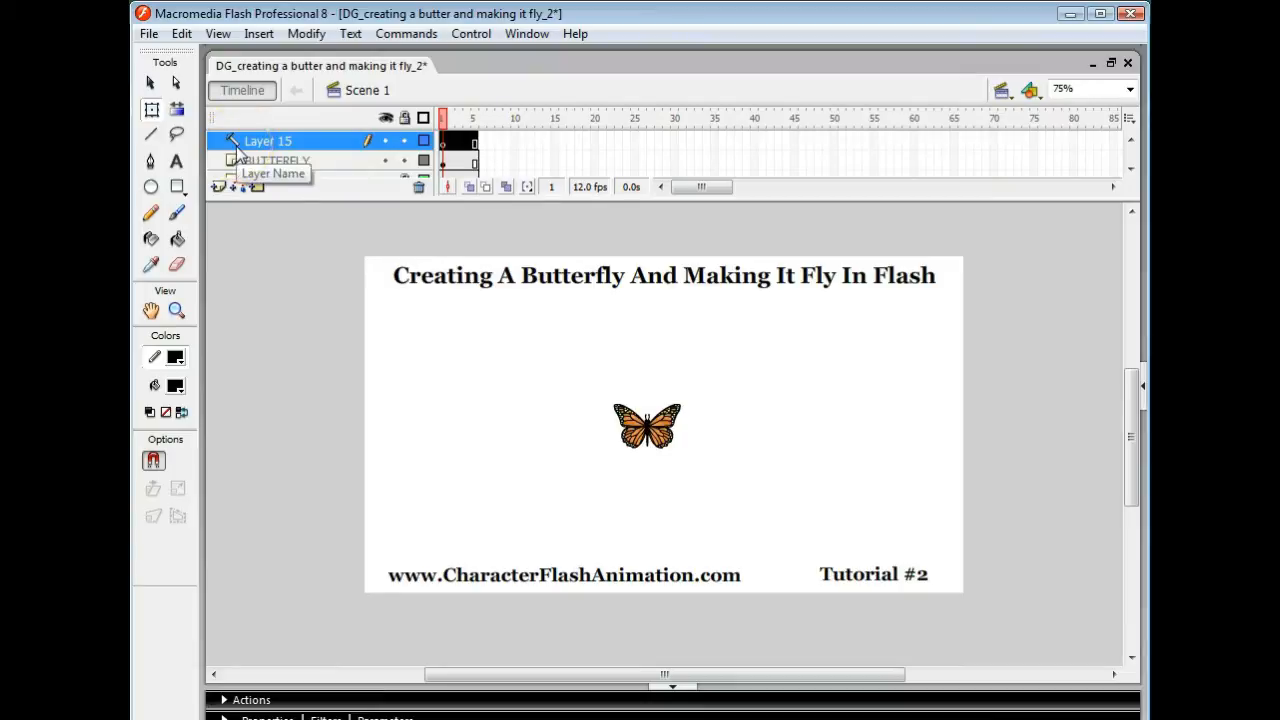
click(274, 143)
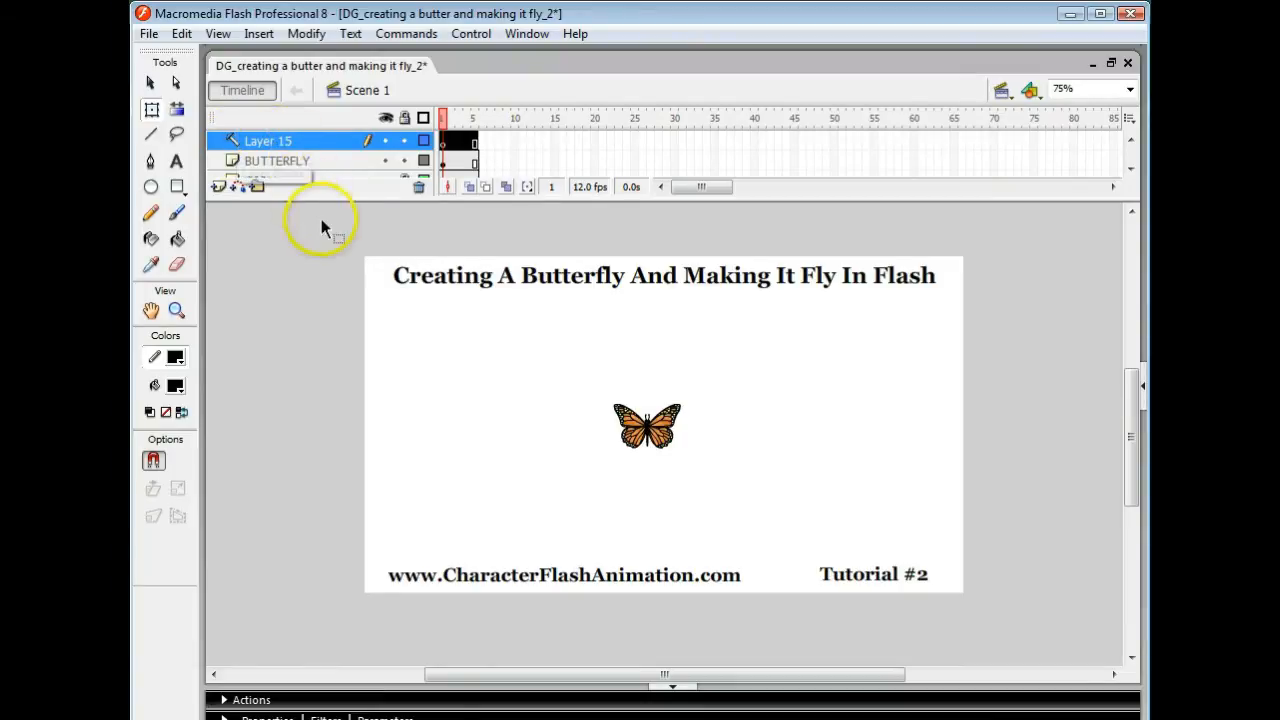
click(232, 165)
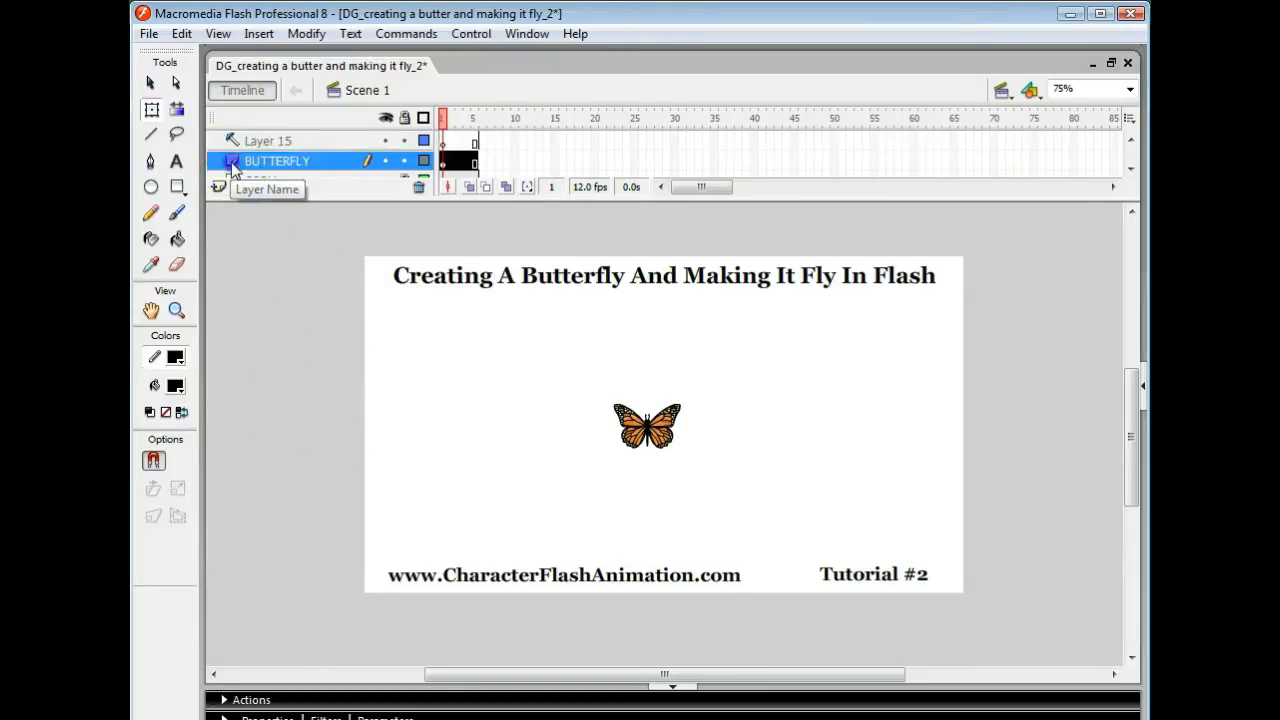
drag(232, 165, 240, 155)
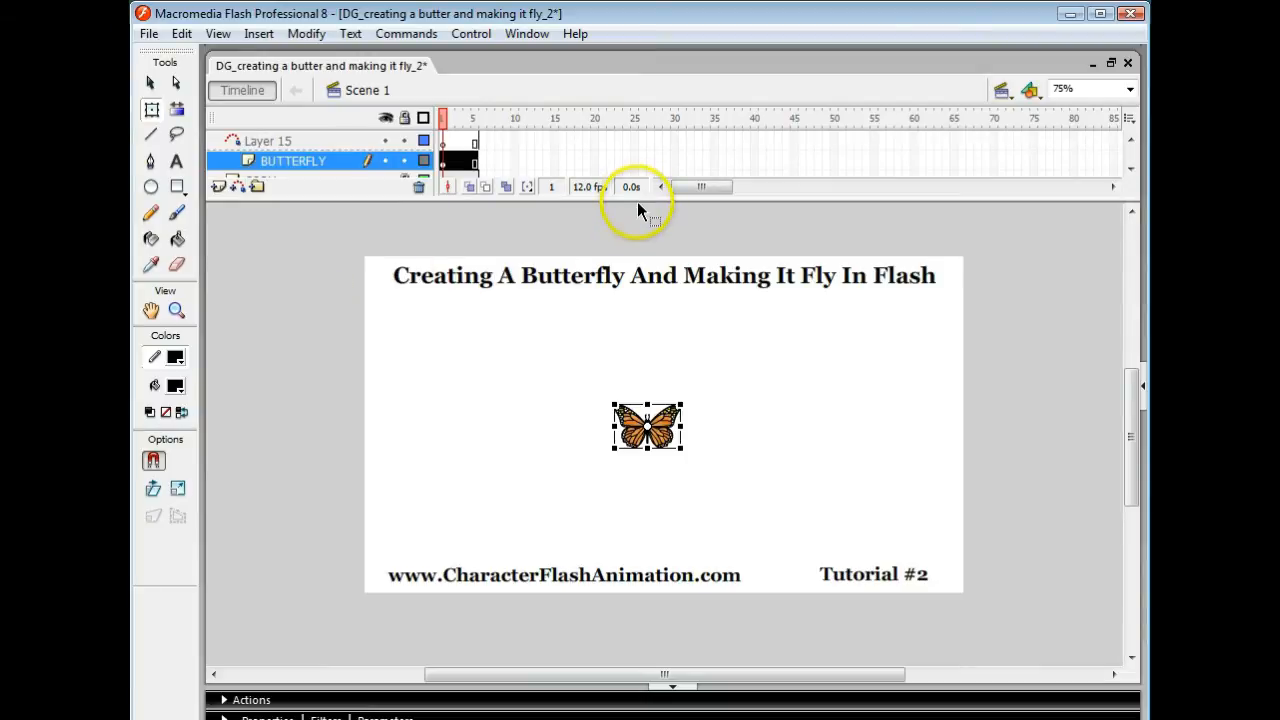
Step: Extend the guide, BUTTERFLY and COPY layers to frame 130 by inserting frames
drag(636, 201, 634, 200)
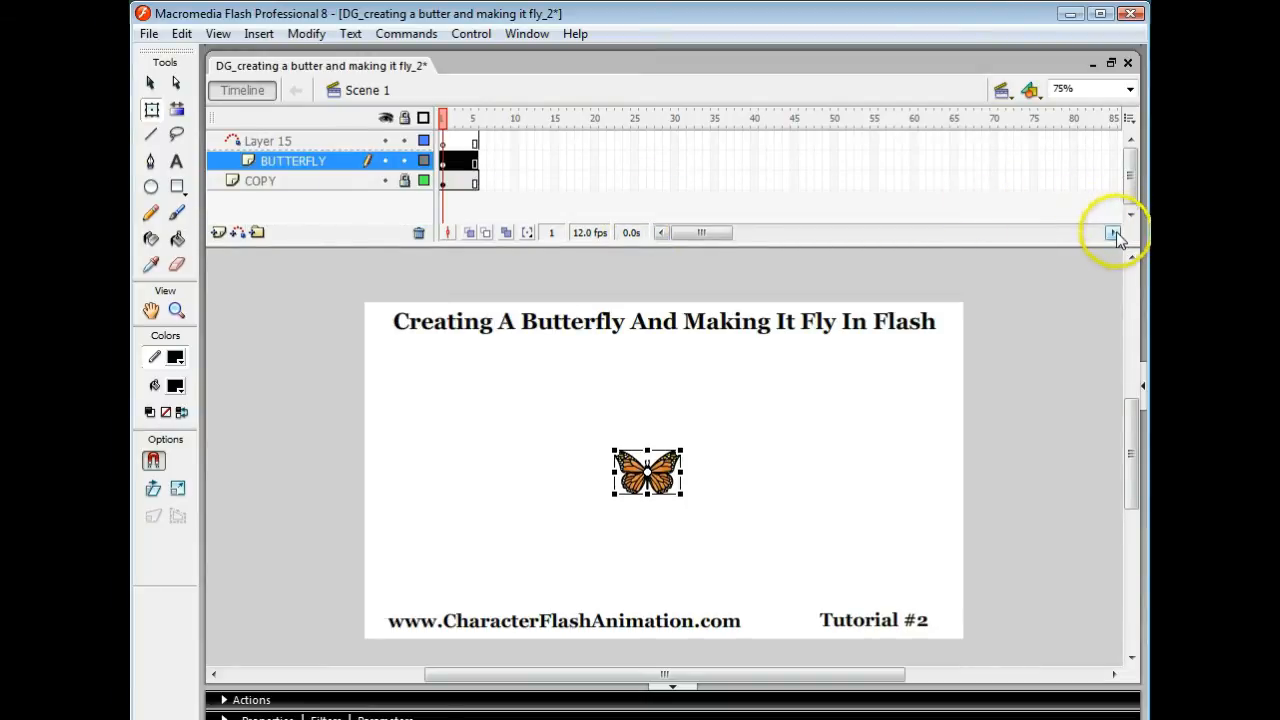
drag(1113, 233, 1115, 236)
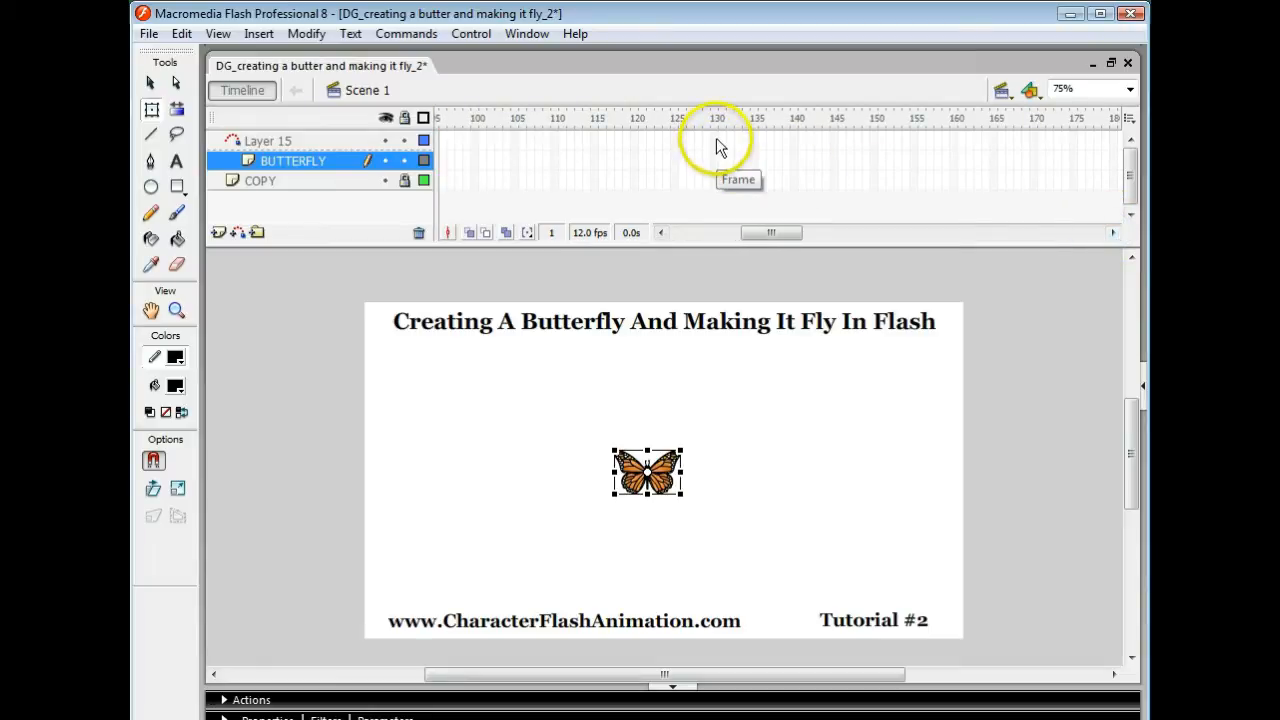
drag(716, 138, 717, 183)
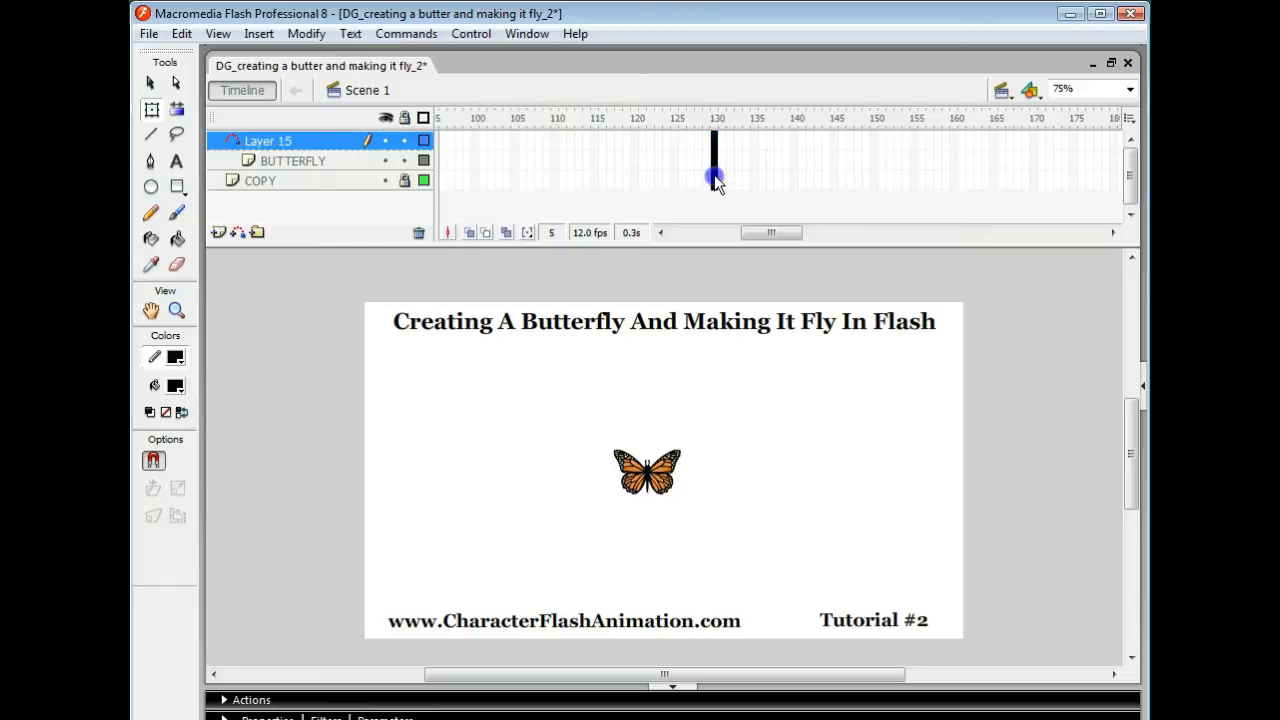
right_click(715, 178)
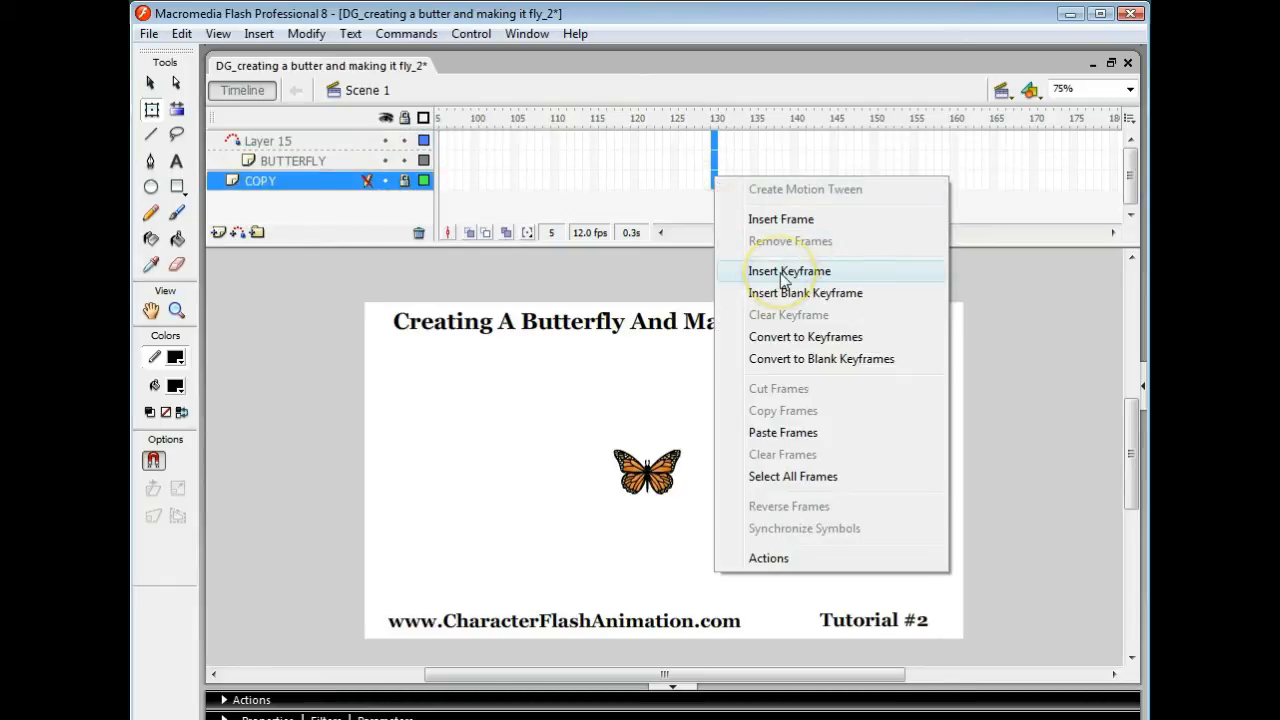
click(778, 222)
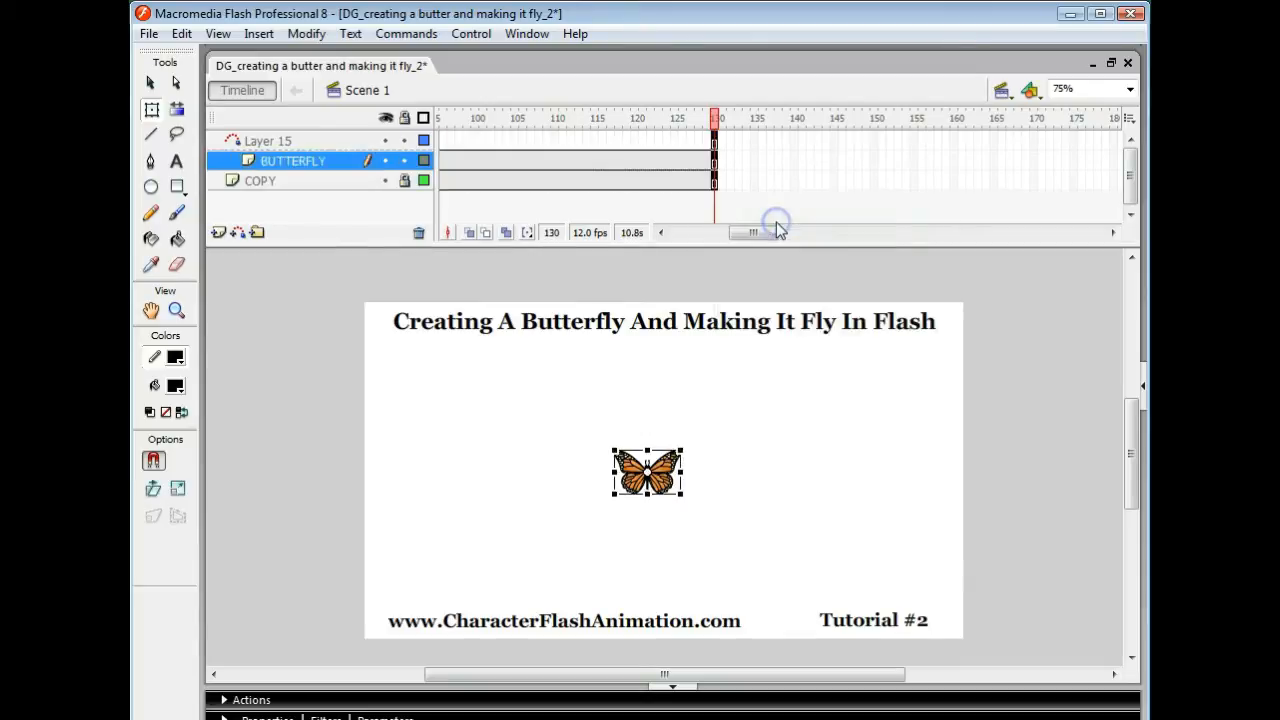
Step: Move the butterfly off the stage, just beyond the upper part of its right edge
click(661, 233)
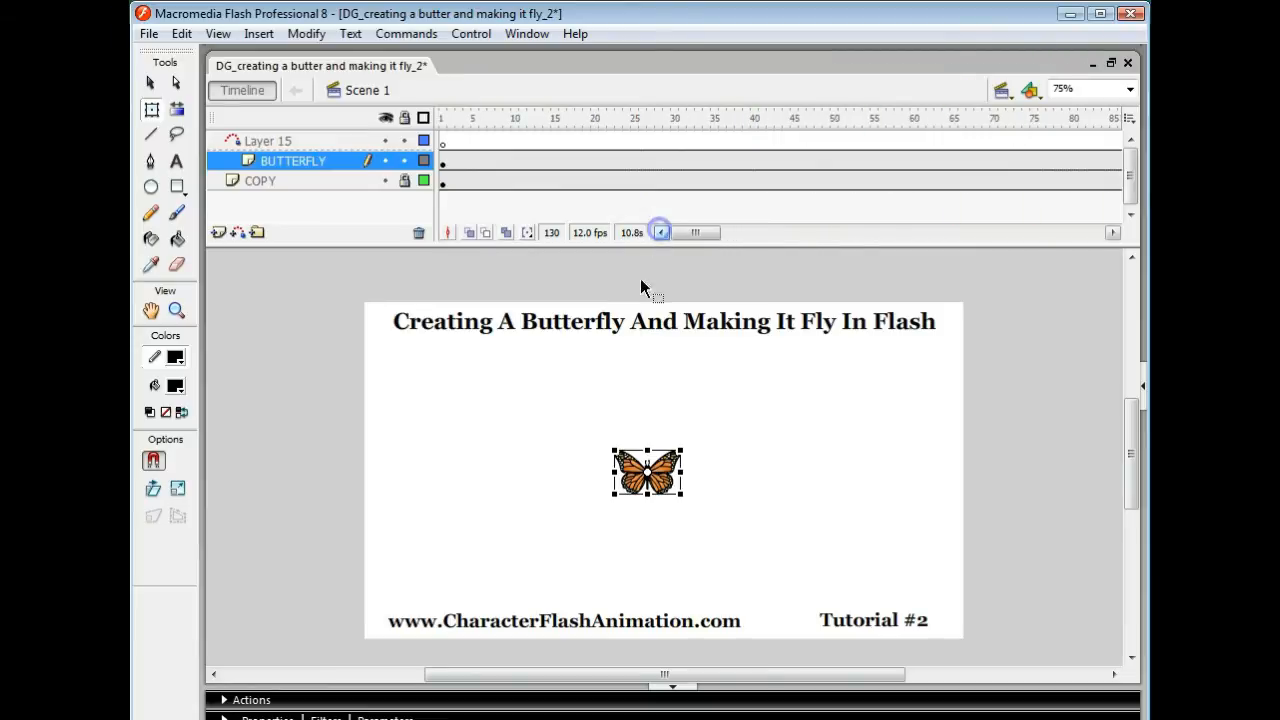
click(659, 487)
drag(659, 487, 1020, 406)
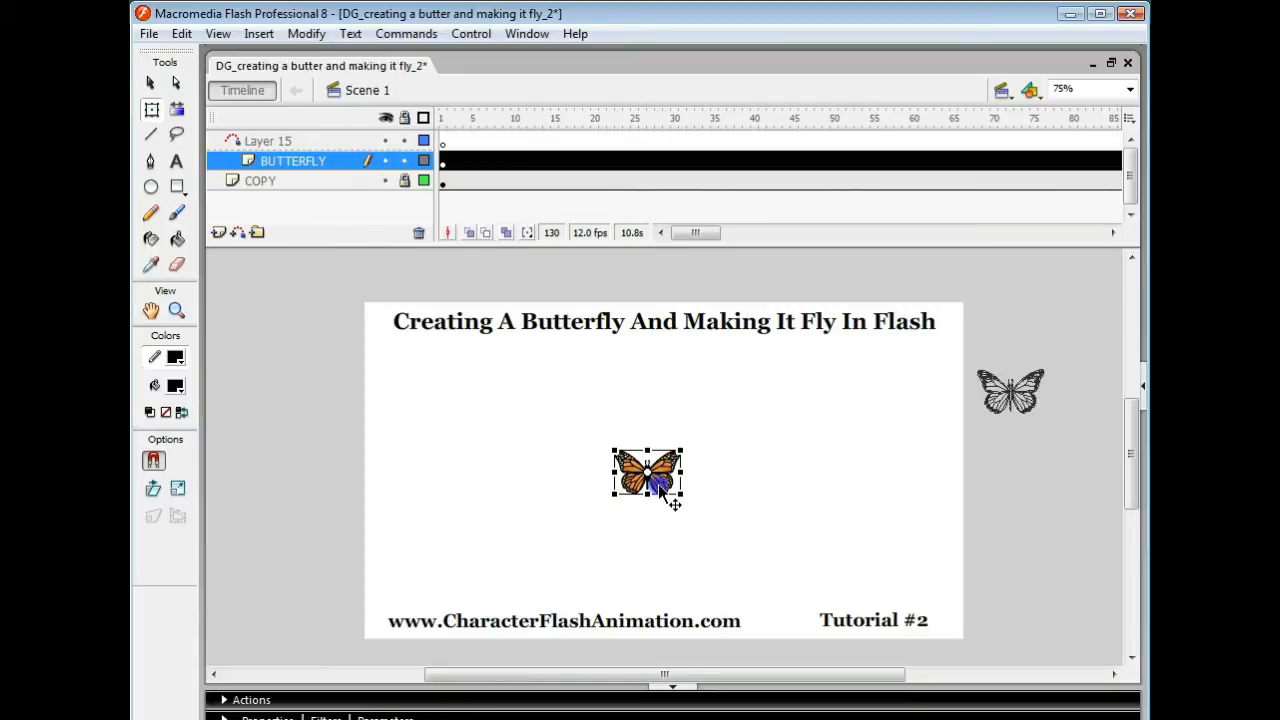
drag(658, 485, 1021, 405)
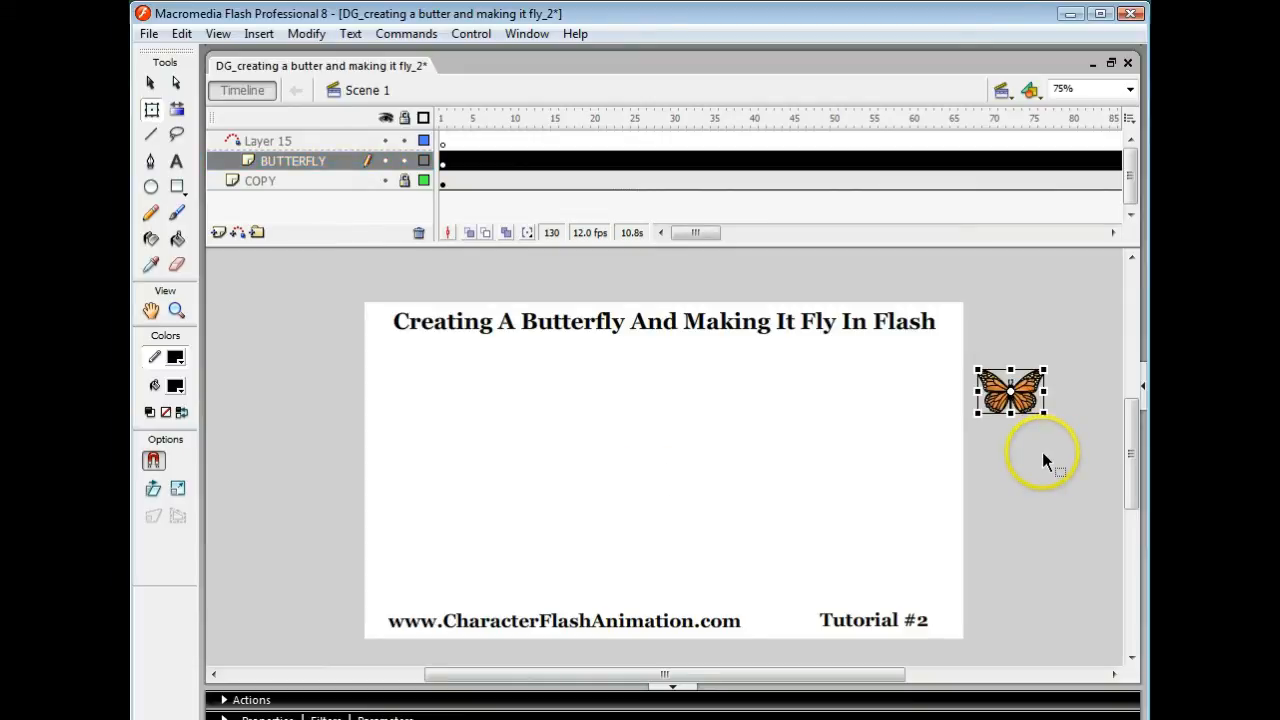
Step: Draw a winding pencil path at frame 1 of the guide layer, from below the butterfly across the stage to beyond its left edge
click(443, 141)
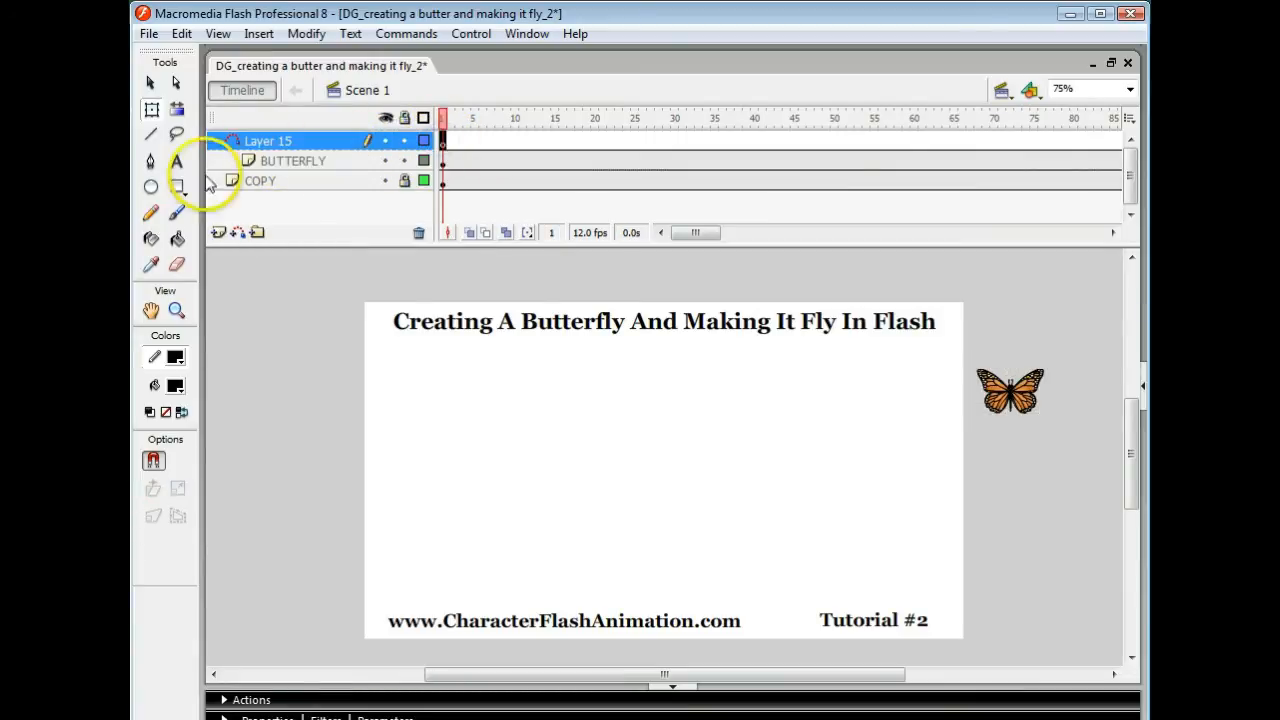
click(152, 215)
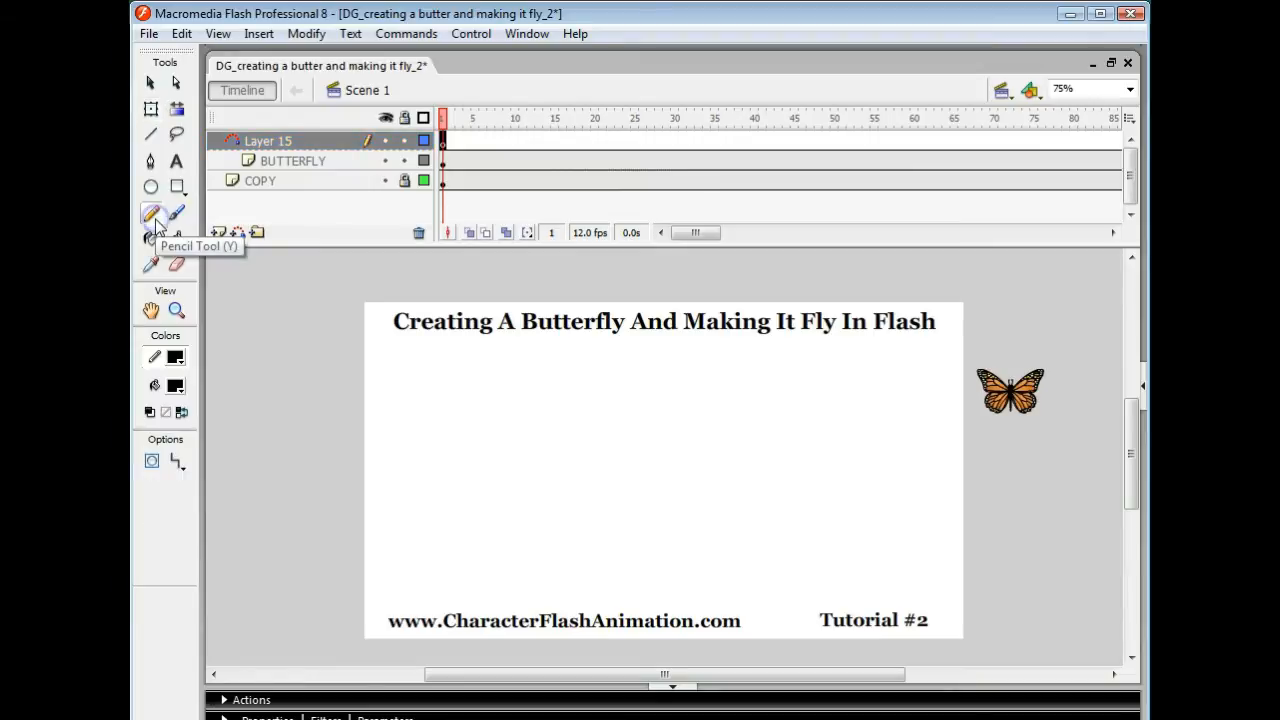
click(1027, 434)
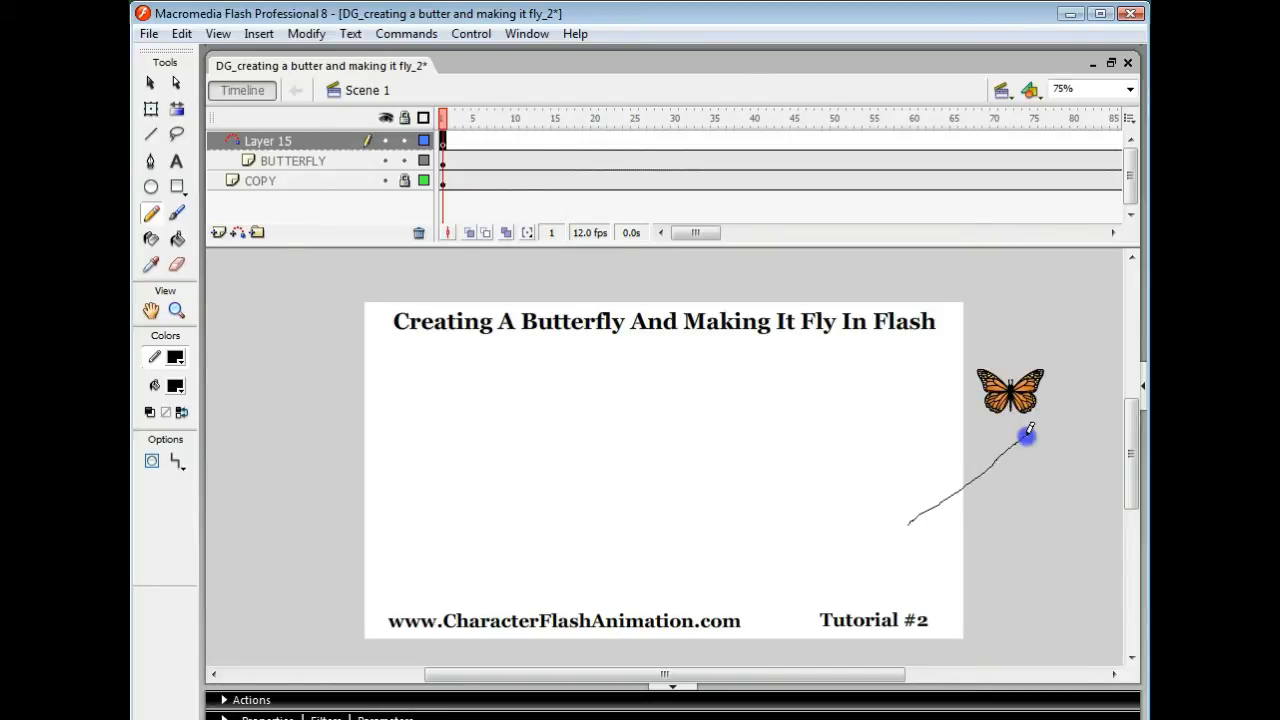
mouse_move(790, 512)
mouse_down()
mouse_move(866, 486)
mouse_move(909, 429)
mouse_move(849, 374)
mouse_move(818, 376)
mouse_move(783, 423)
mouse_move(791, 457)
mouse_move(743, 503)
mouse_move(676, 387)
mouse_move(583, 409)
mouse_move(634, 477)
mouse_move(694, 520)
mouse_move(686, 580)
mouse_move(651, 583)
mouse_move(625, 569)
mouse_move(596, 504)
mouse_move(548, 532)
mouse_move(526, 463)
mouse_move(531, 369)
mouse_move(440, 409)
mouse_move(456, 483)
mouse_move(434, 531)
mouse_move(389, 431)
mouse_move(287, 411)
mouse_up()
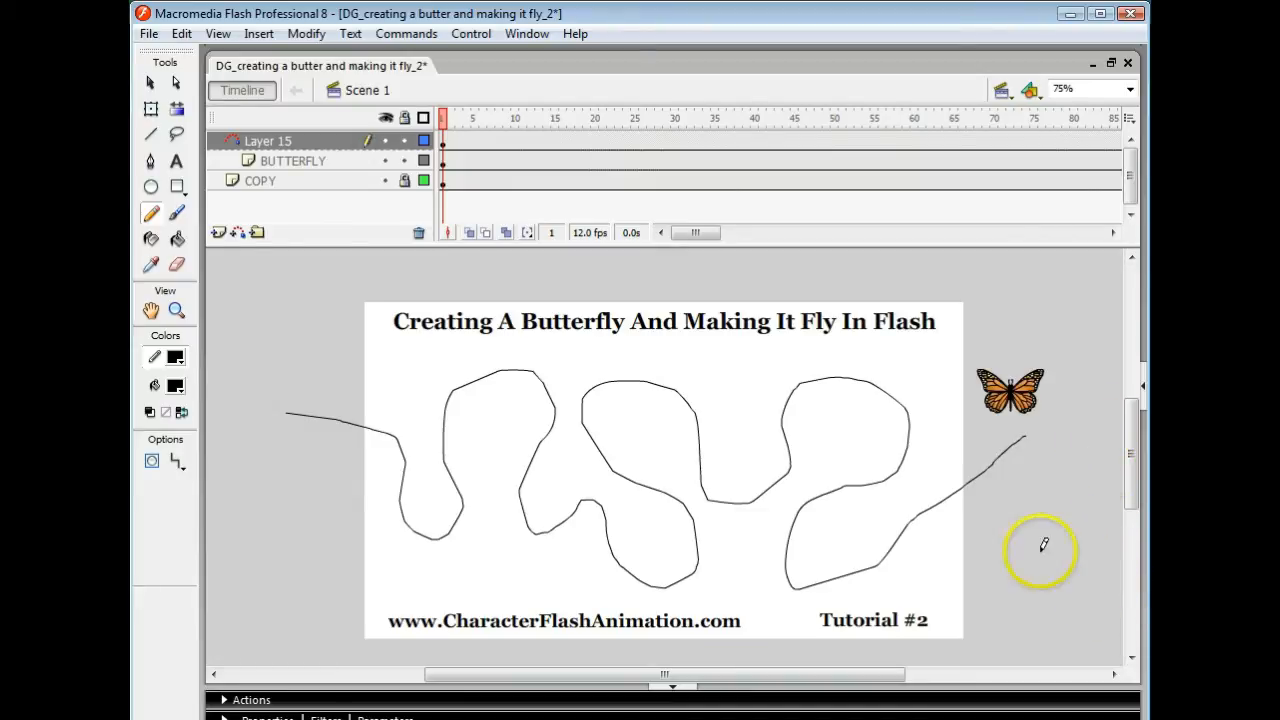
Step: Delete the small hooked tip at the path's starting end, beyond the stage's right edge
click(176, 310)
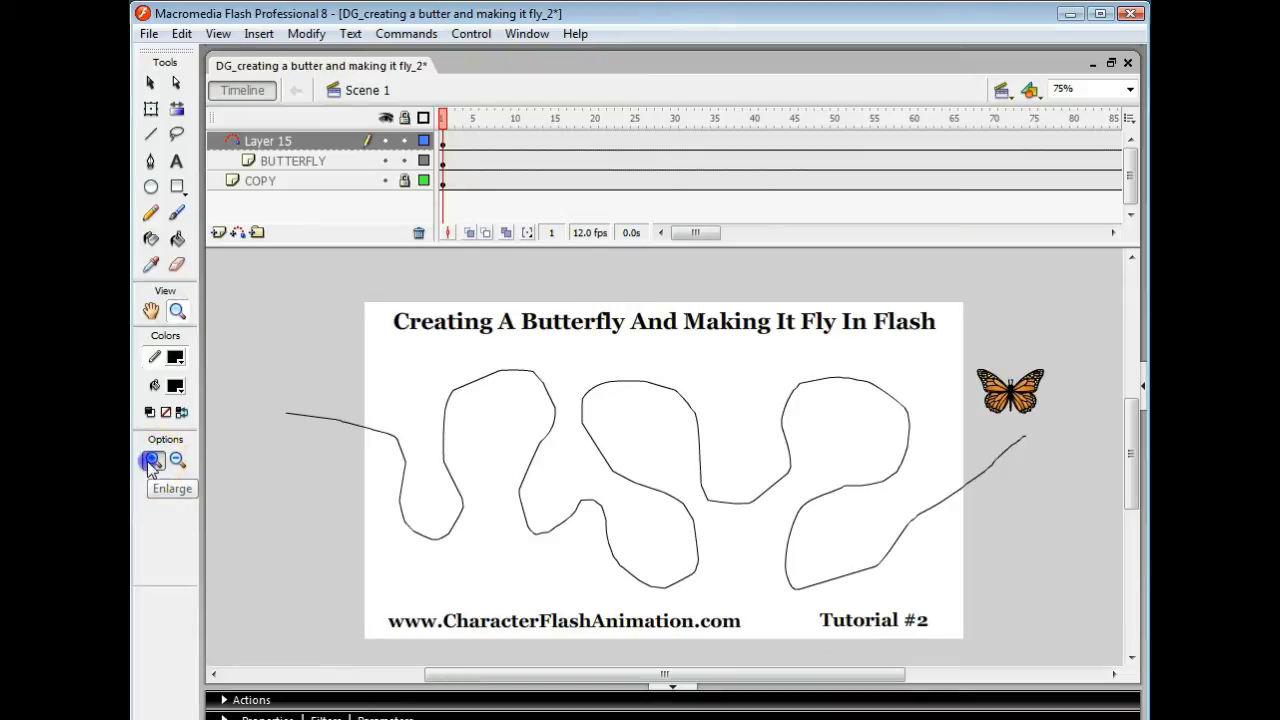
click(1029, 441)
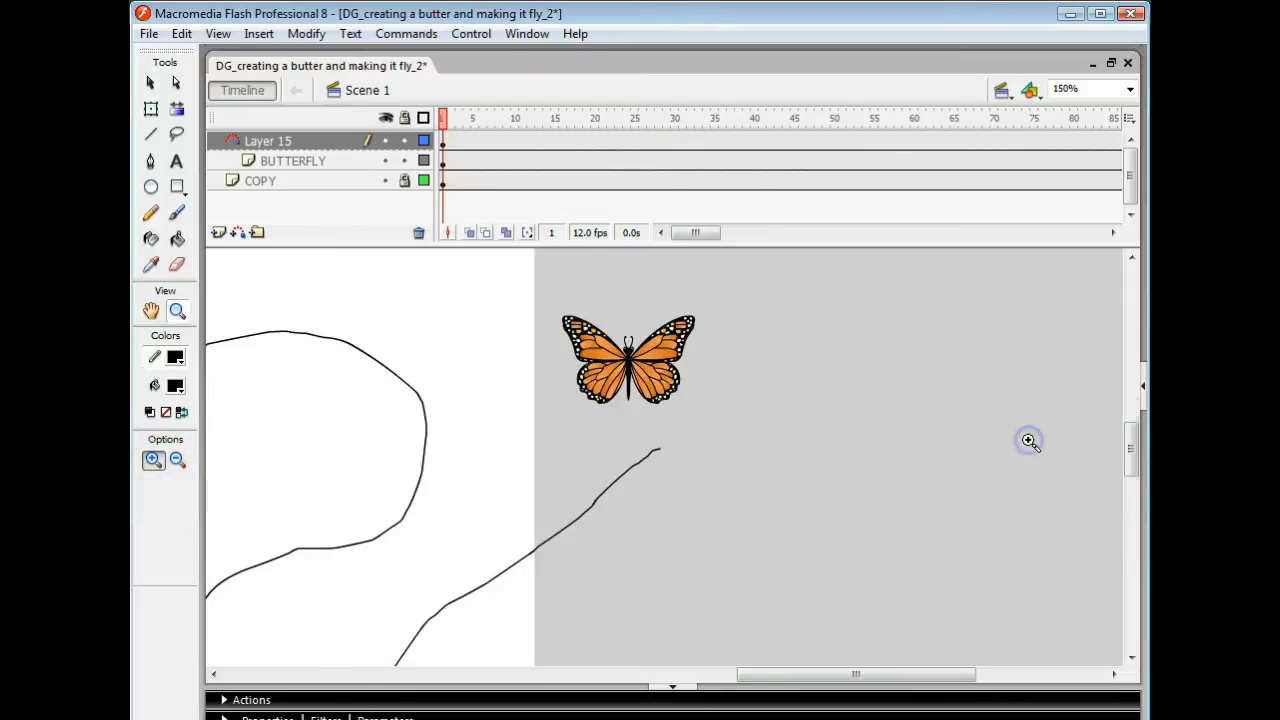
click(666, 455)
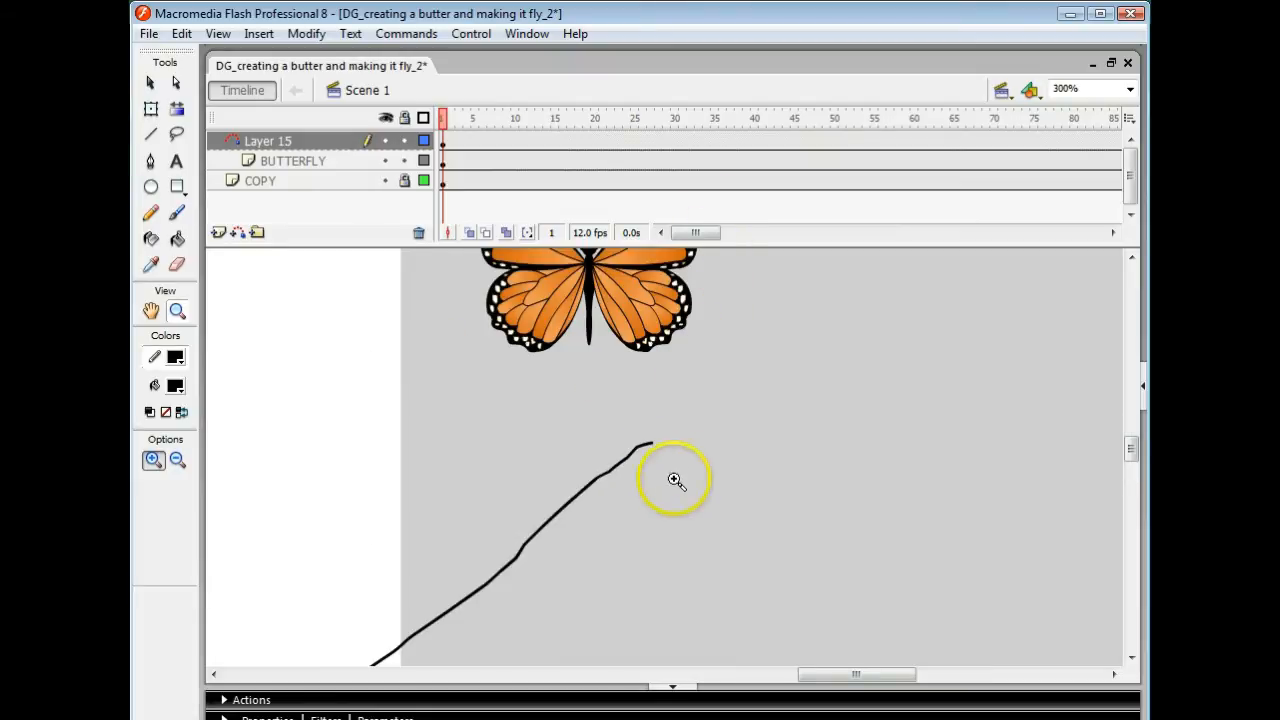
click(150, 84)
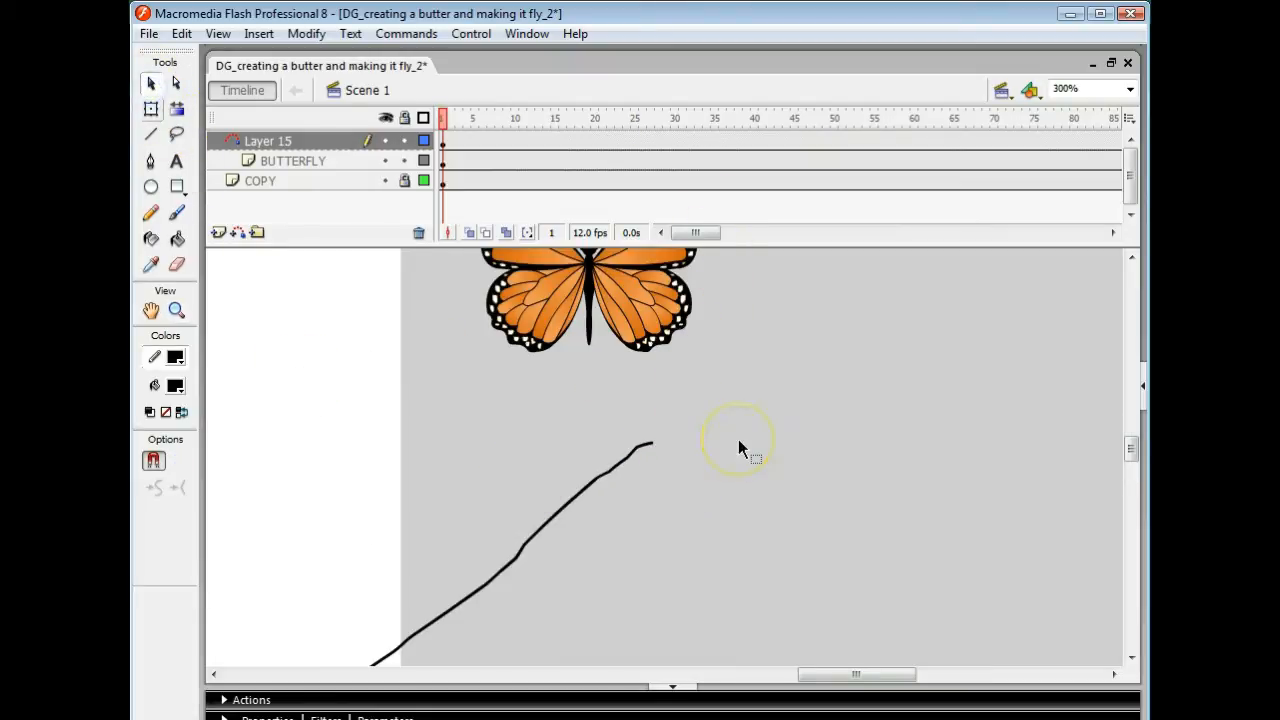
drag(634, 477, 654, 409)
key(Delete)
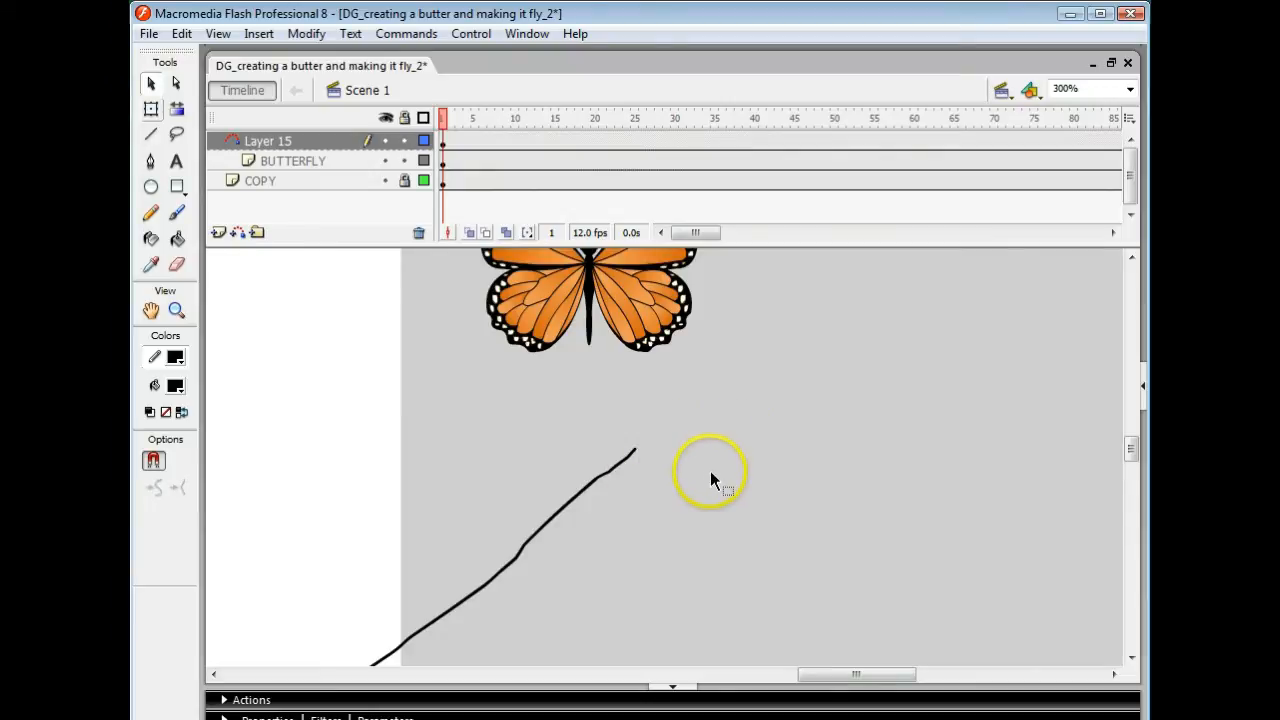
Step: Check the butterfly's center point with Free Transform and snap that point onto the path's starting end at frame 1
click(631, 333)
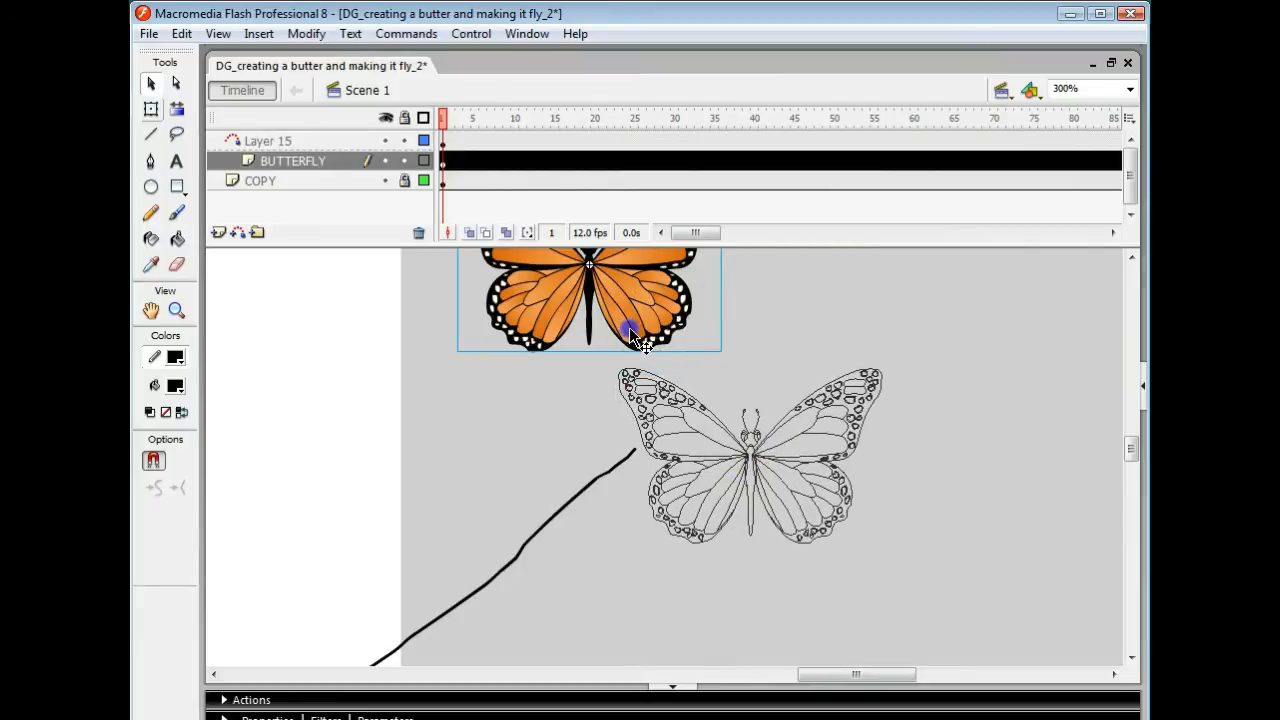
drag(631, 333, 778, 513)
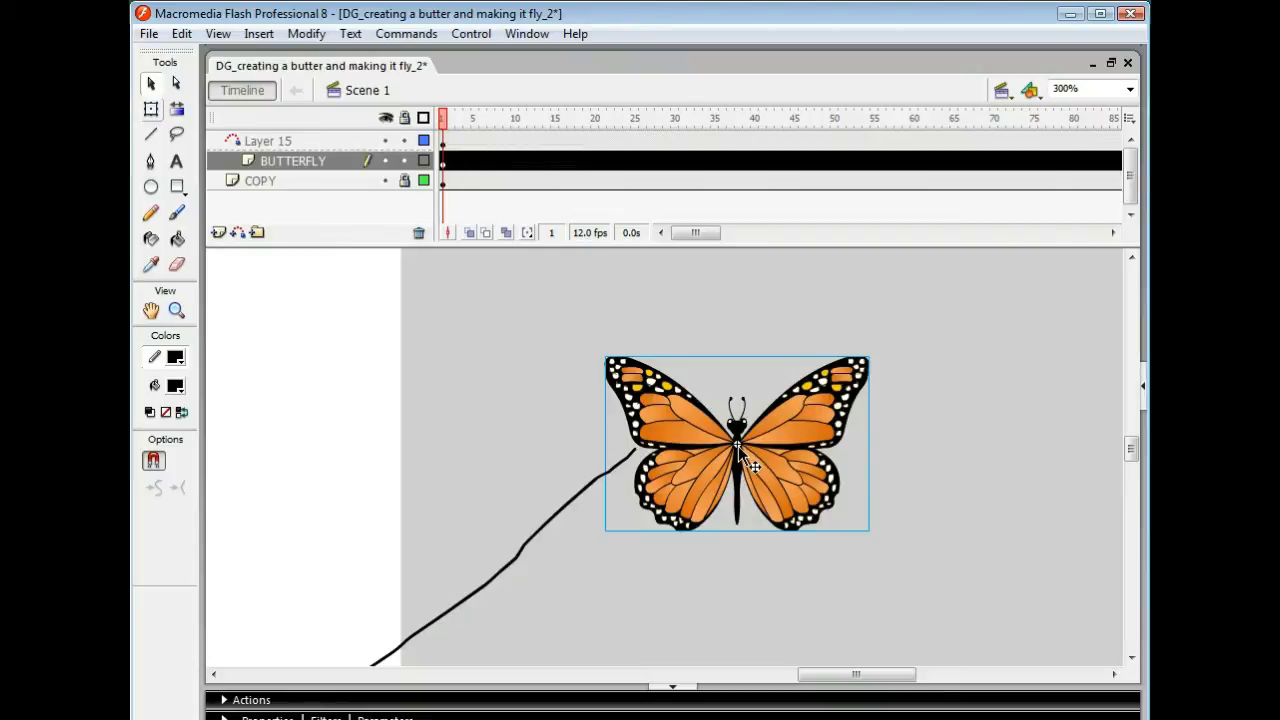
key(q)
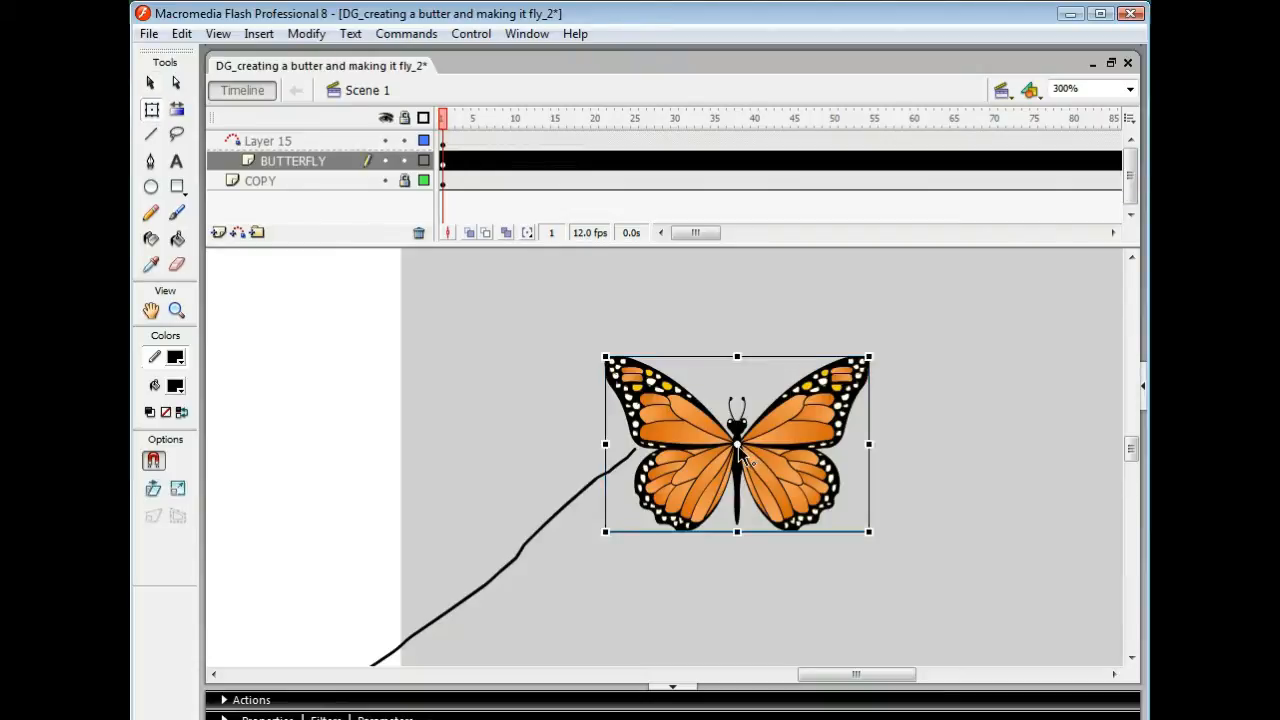
drag(781, 470, 868, 459)
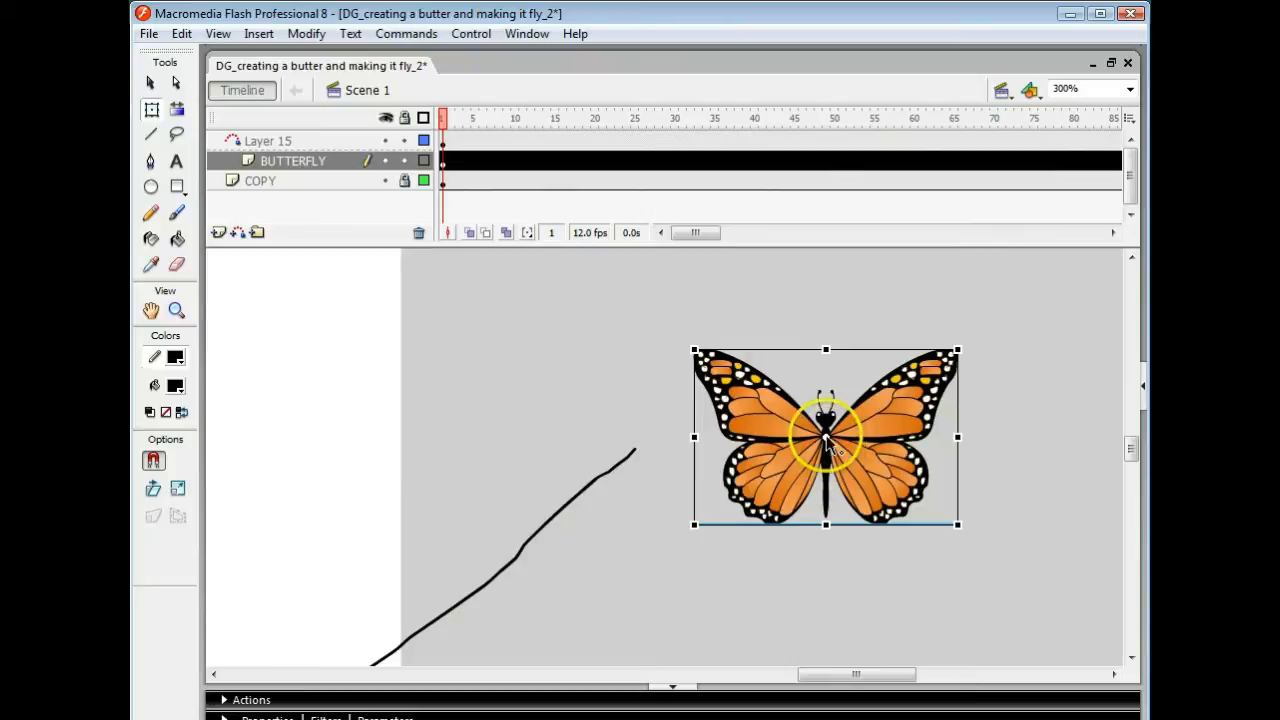
click(826, 437)
click(890, 425)
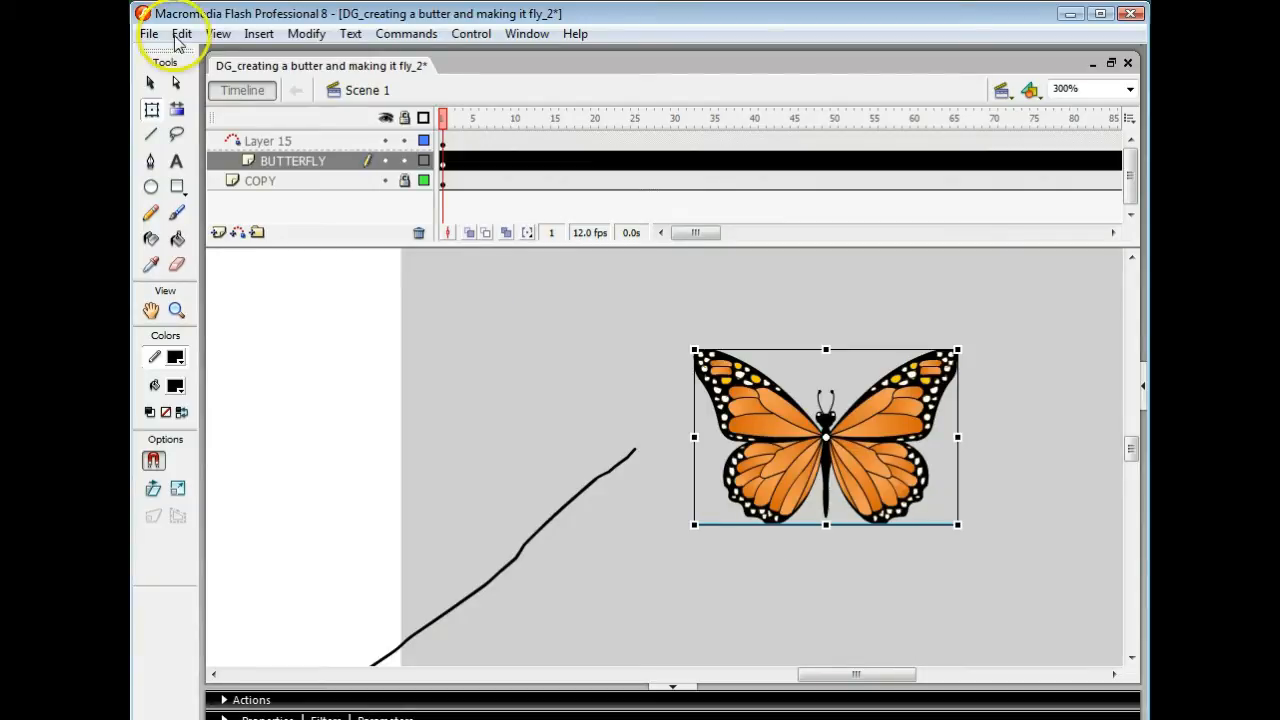
click(149, 85)
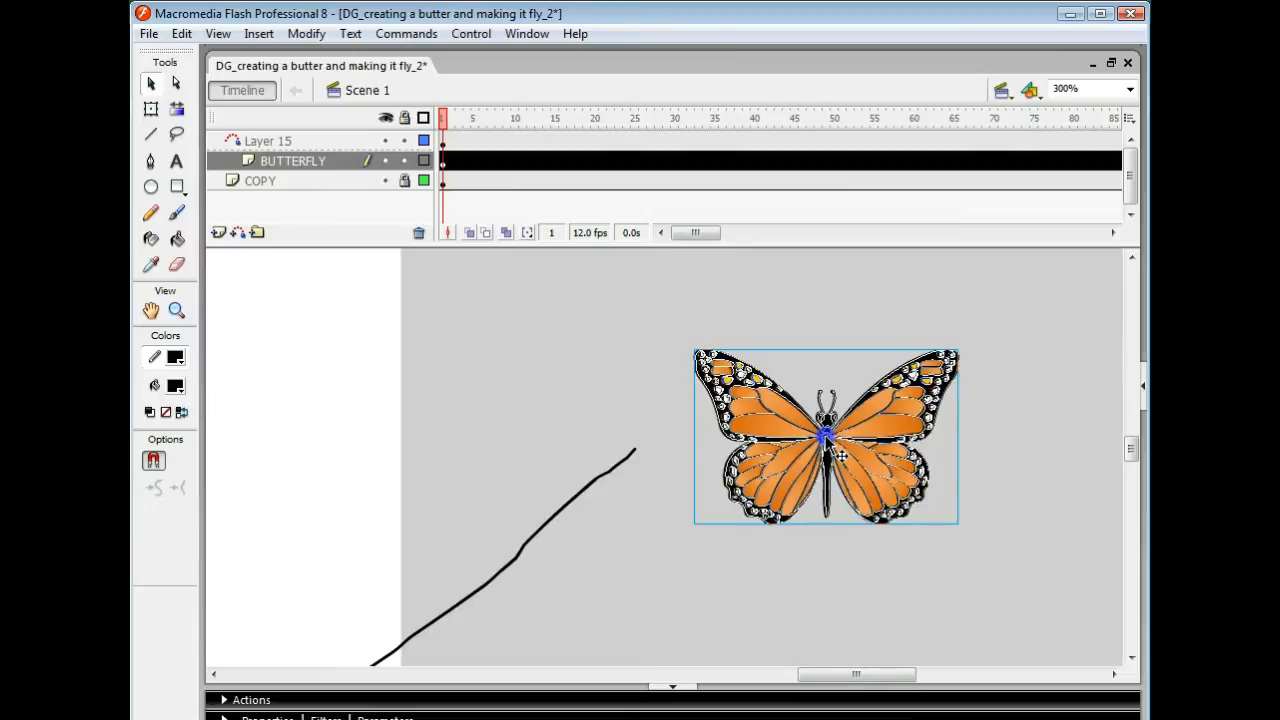
drag(825, 435, 641, 452)
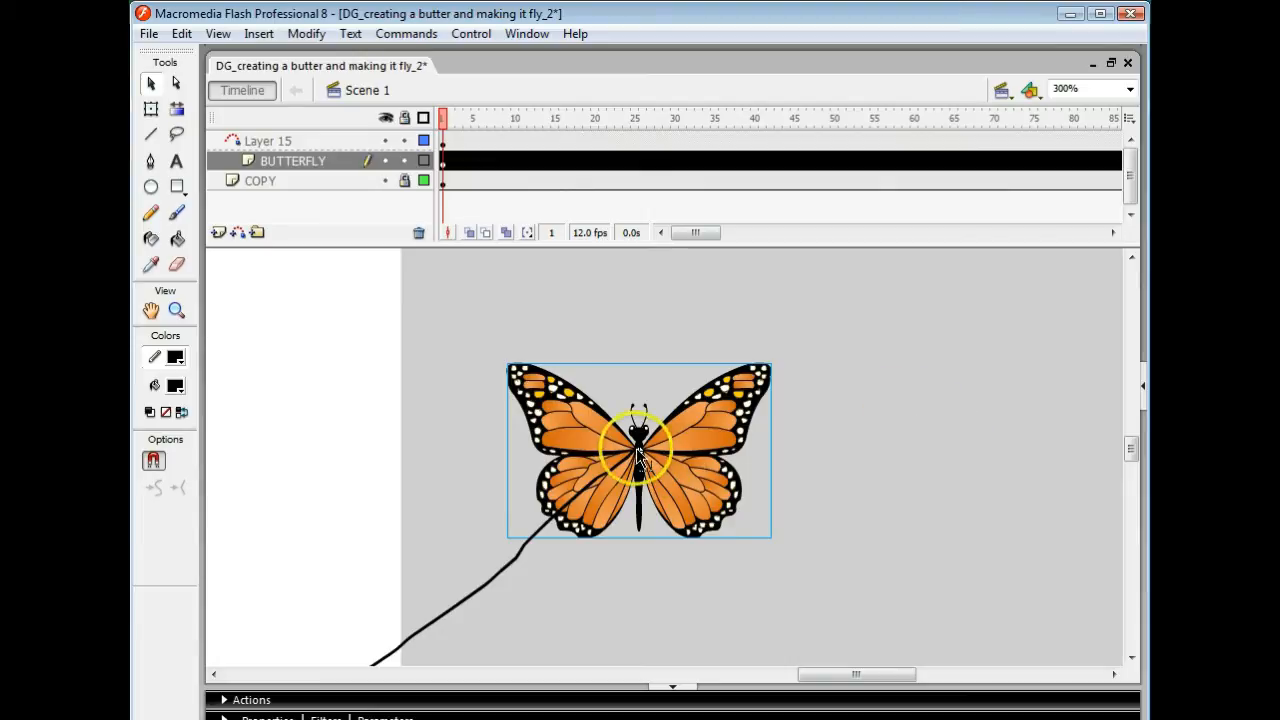
drag(638, 448, 635, 448)
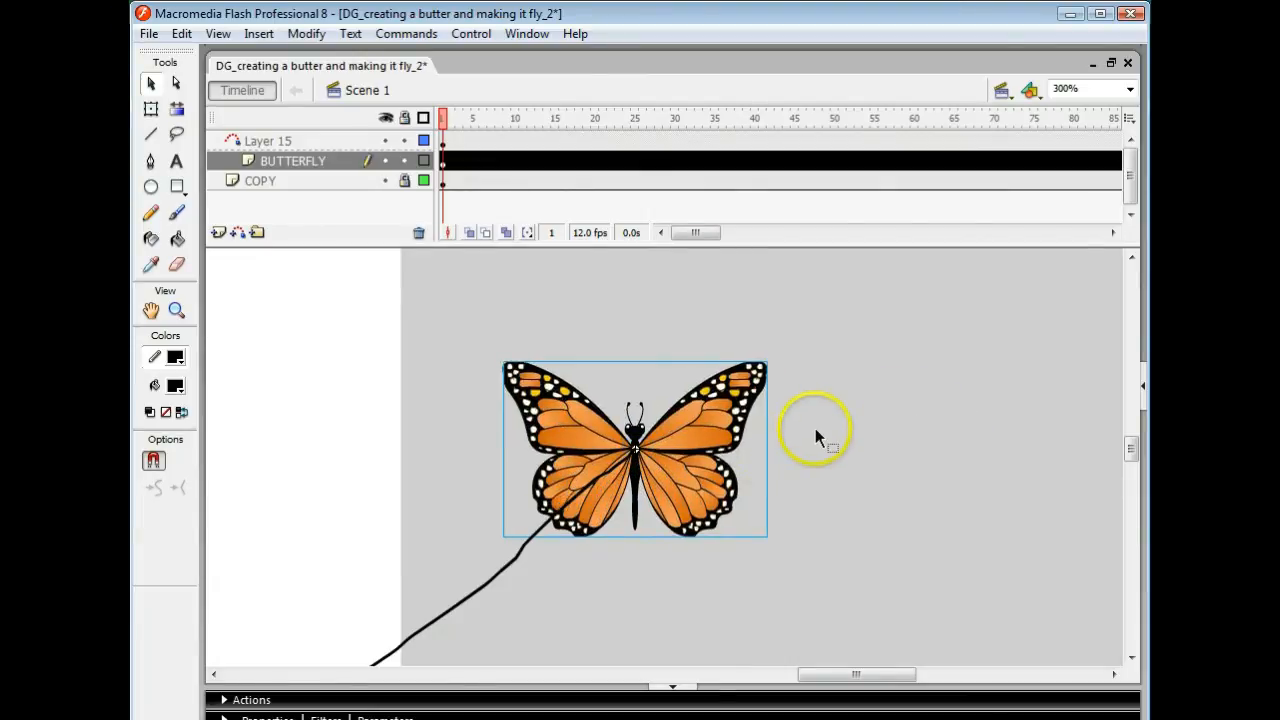
click(154, 463)
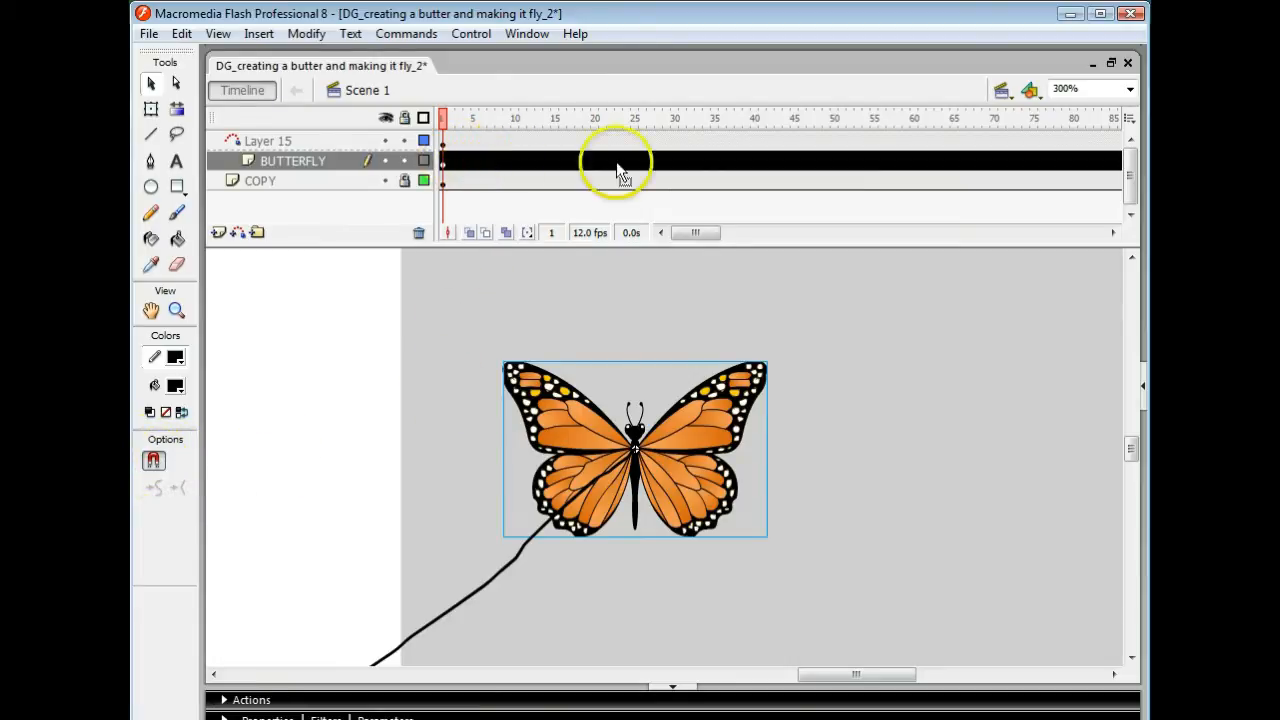
Step: Insert a keyframe at frame 130 of the BUTTERFLY layer
click(1113, 233)
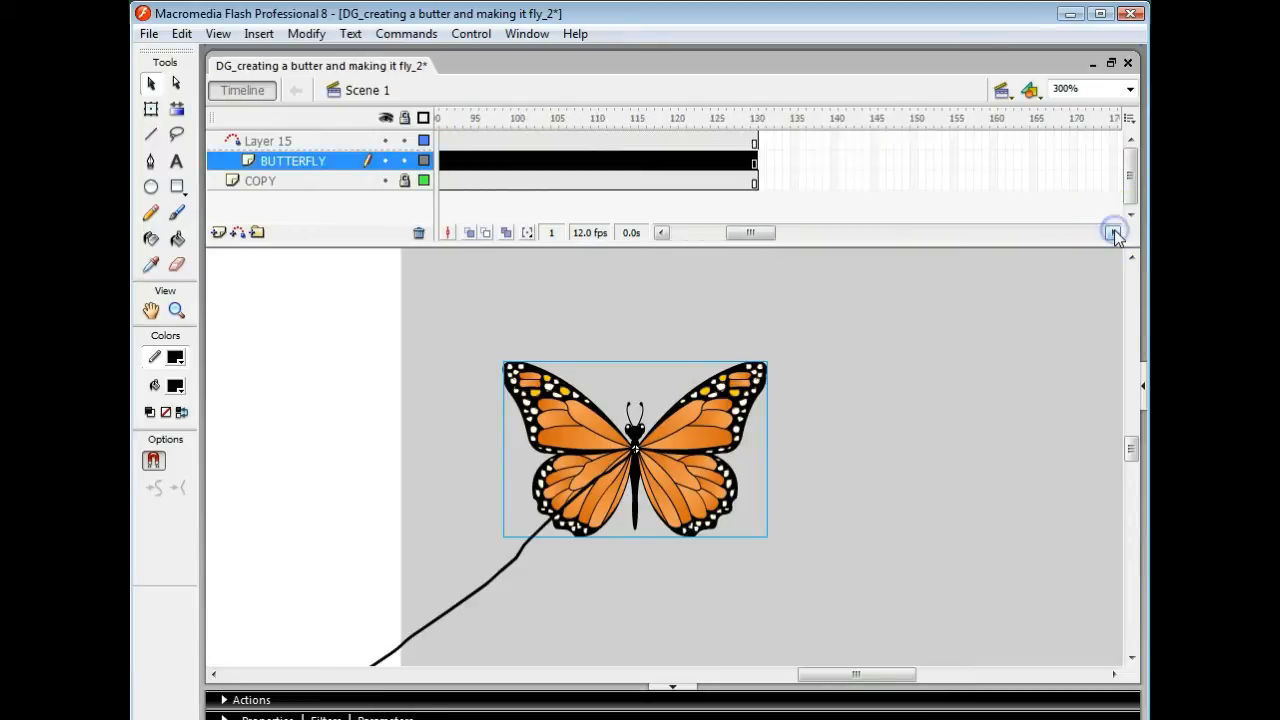
click(755, 161)
right_click(755, 160)
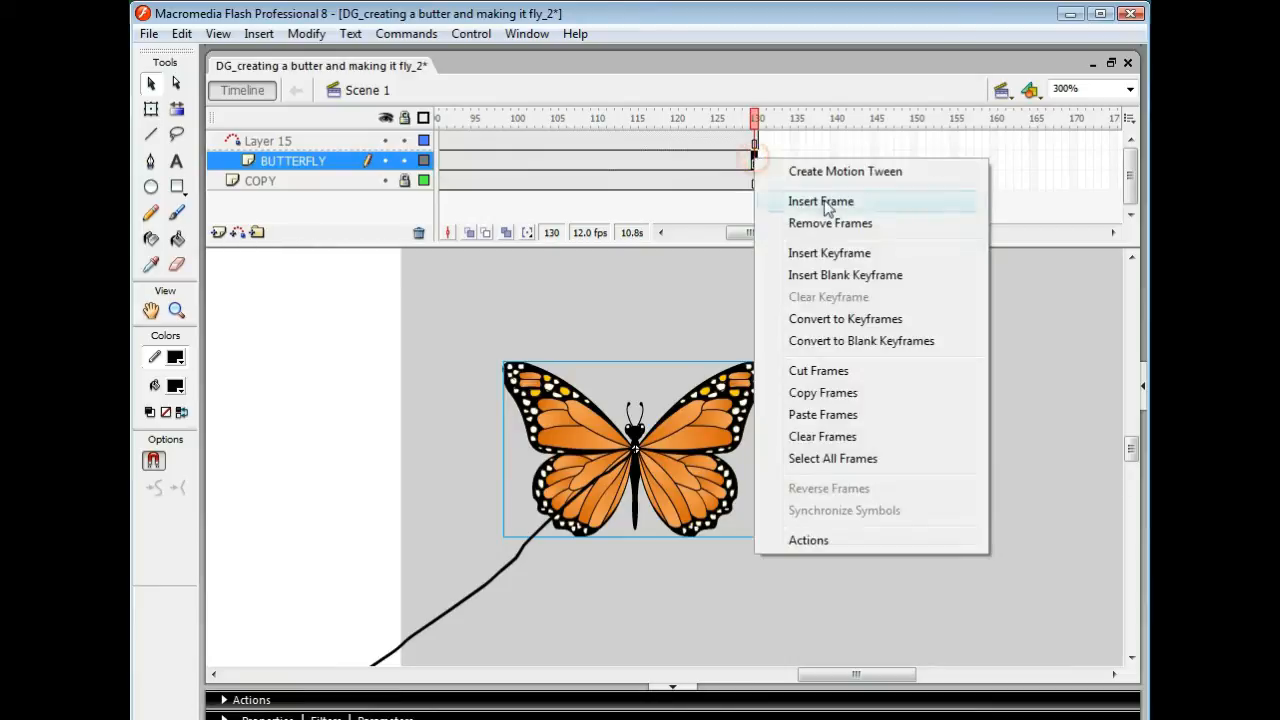
click(826, 256)
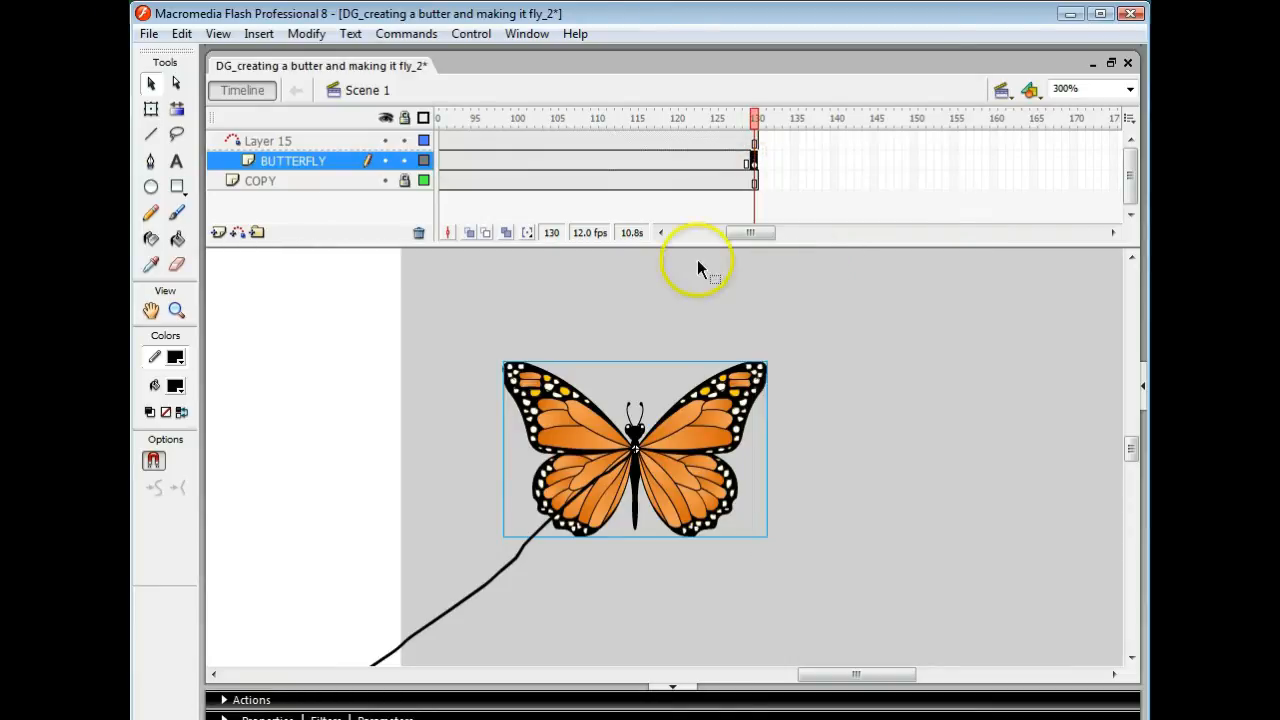
Step: Move the butterfly at frame 130 across the stage to just beyond its left edge, beside the path's finishing end
click(662, 233)
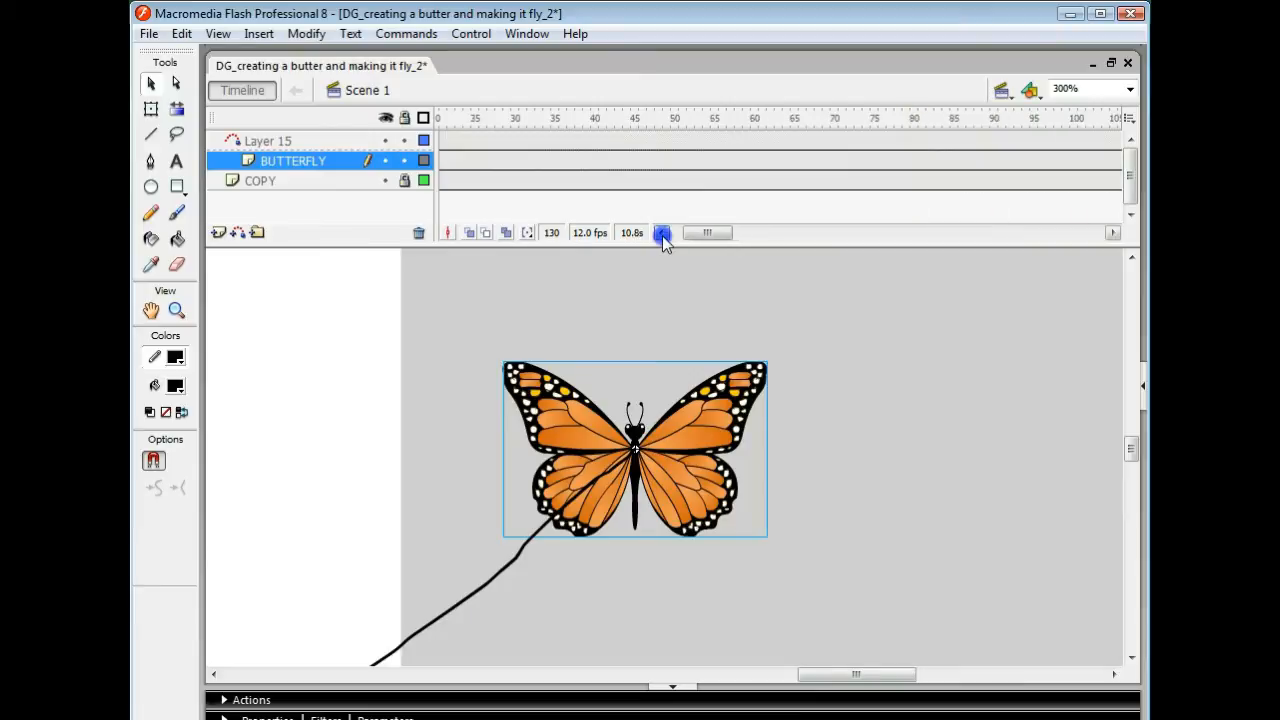
click(1114, 233)
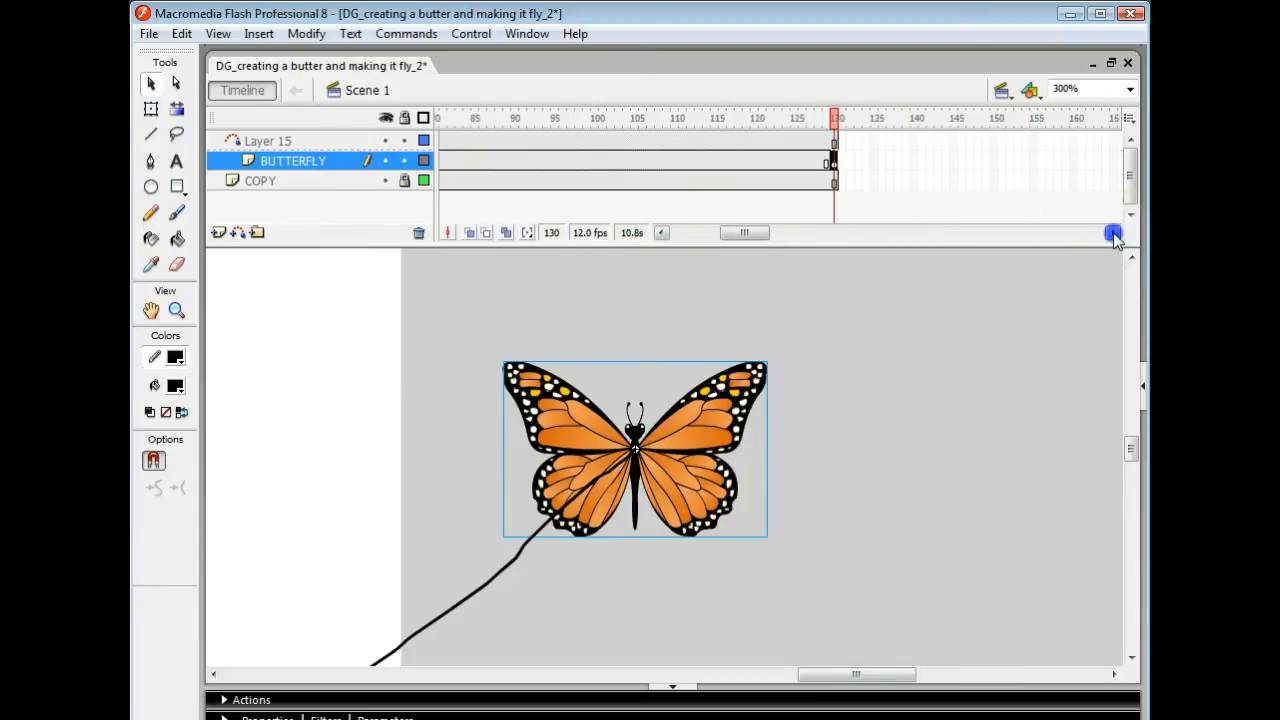
click(834, 162)
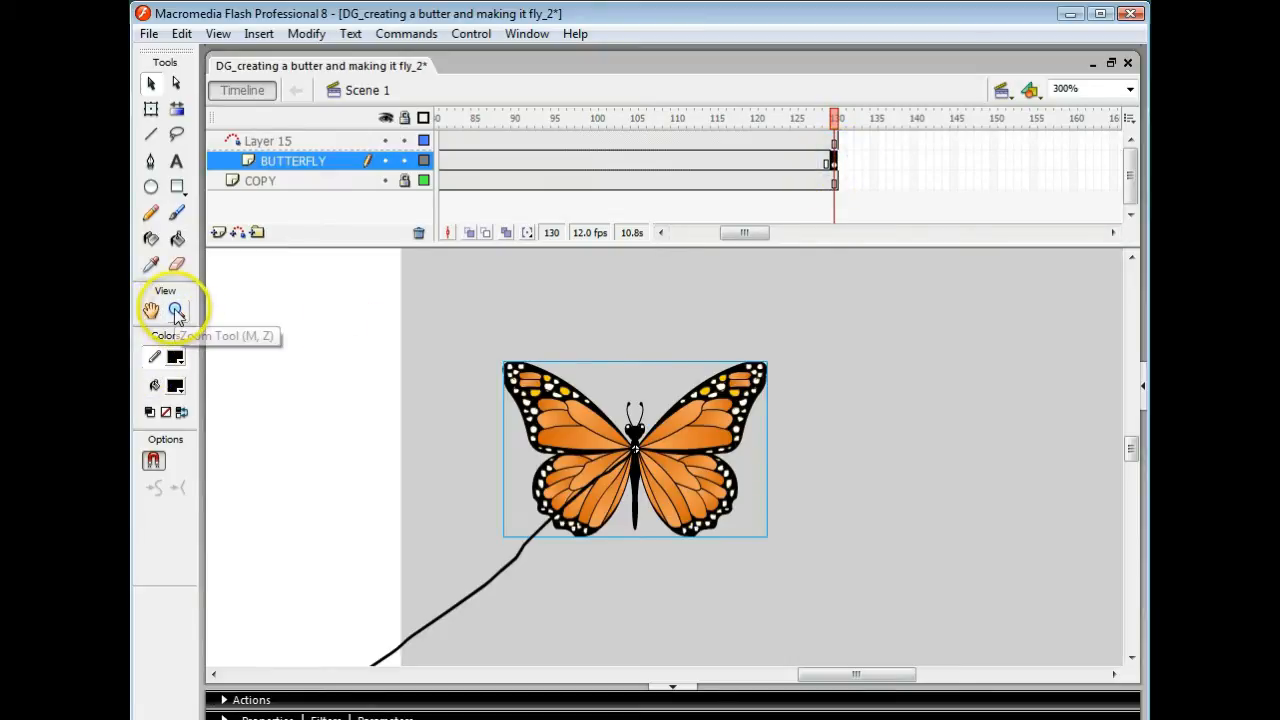
click(176, 310)
click(177, 459)
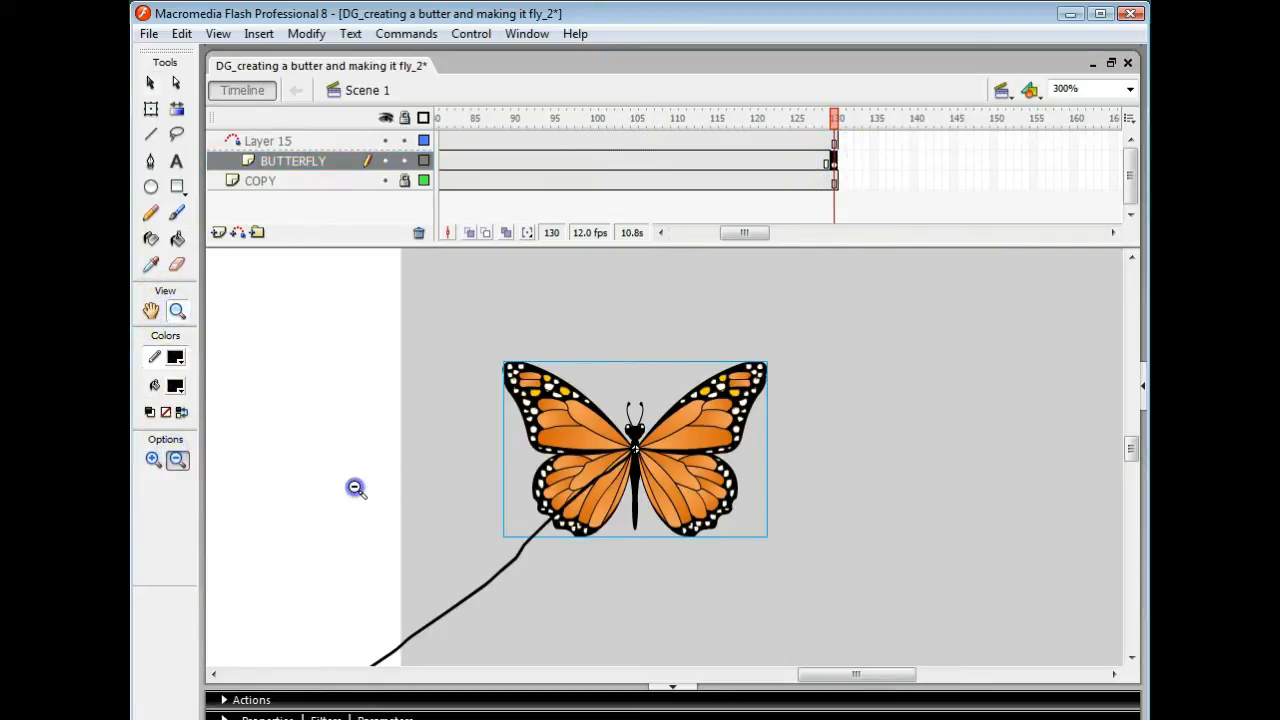
click(357, 486)
click(446, 516)
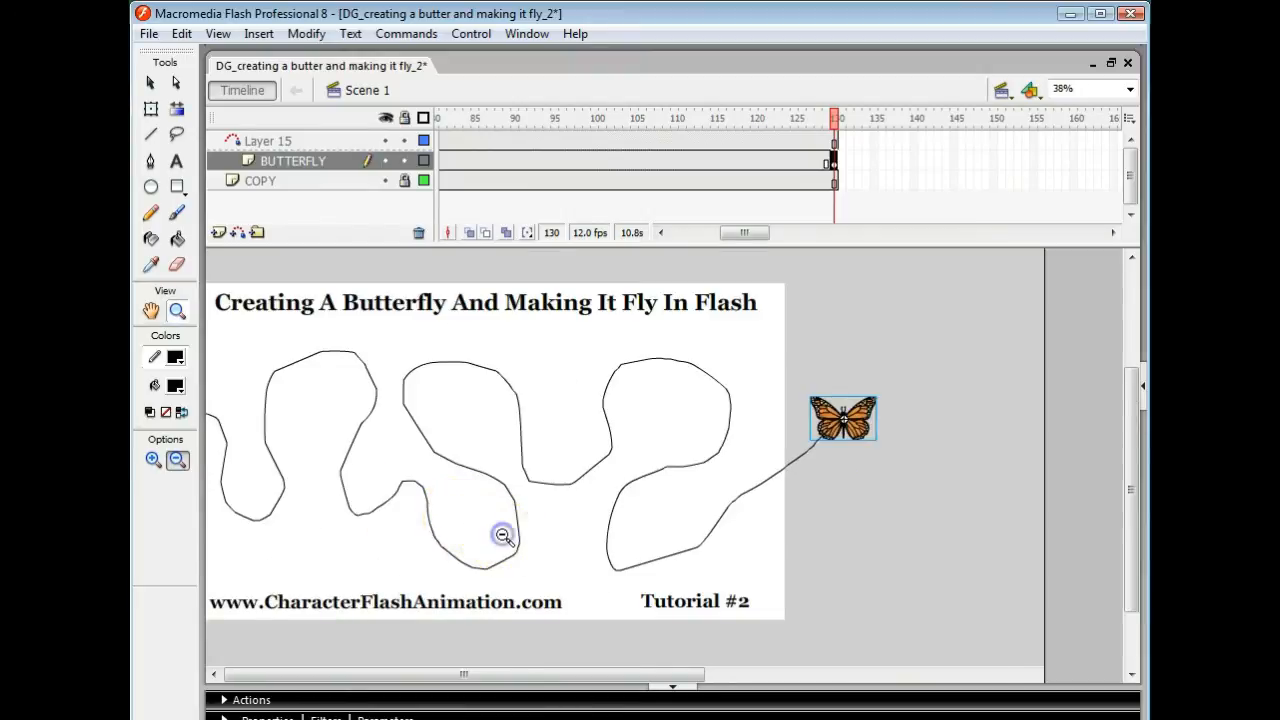
click(503, 535)
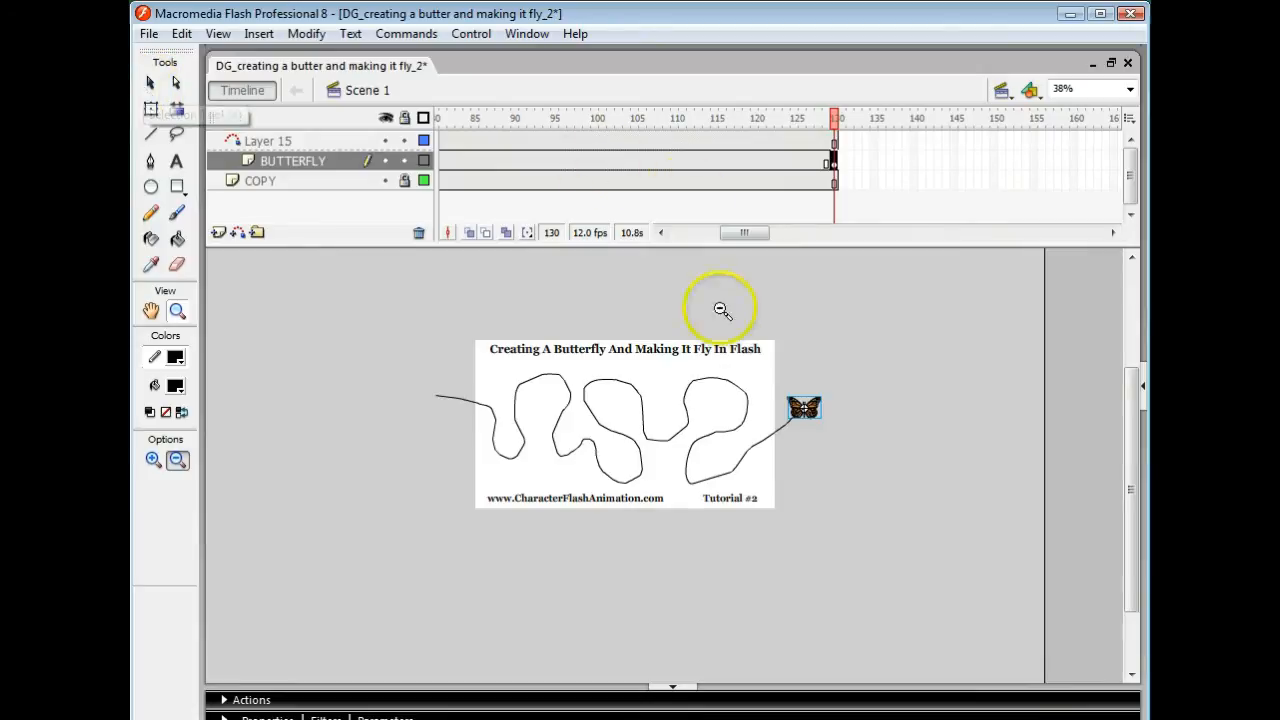
click(916, 466)
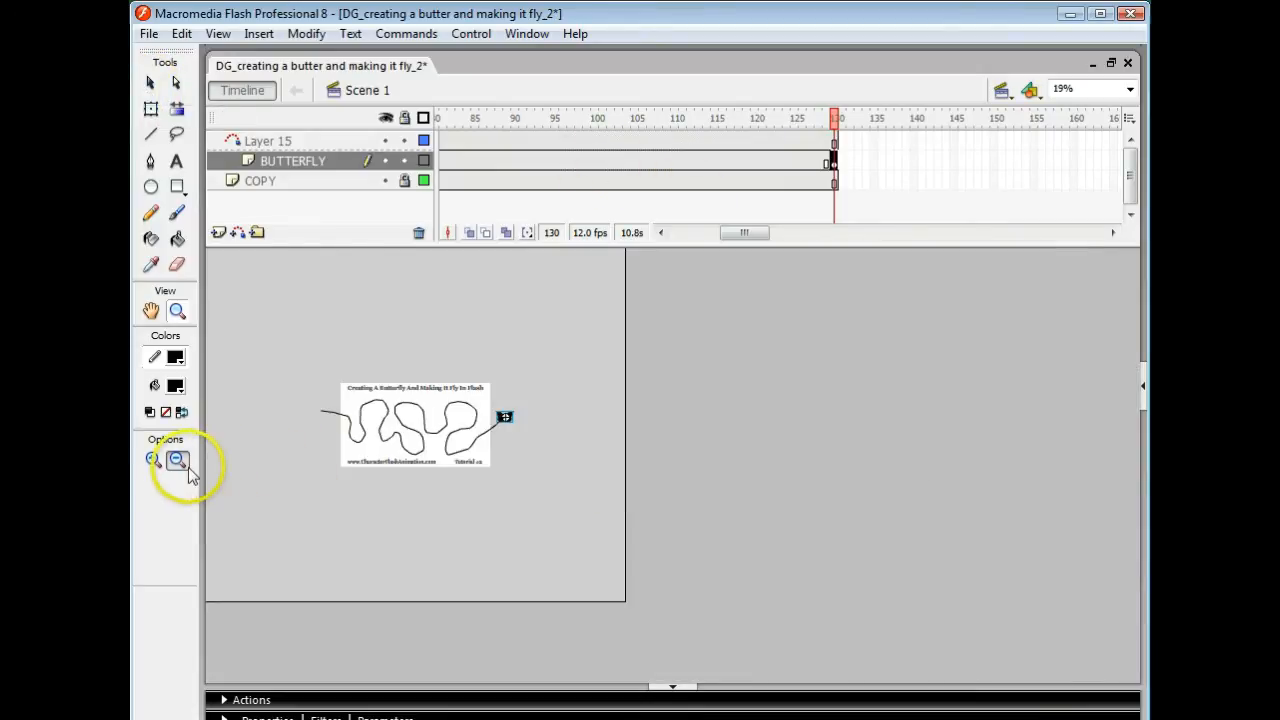
click(153, 459)
click(392, 437)
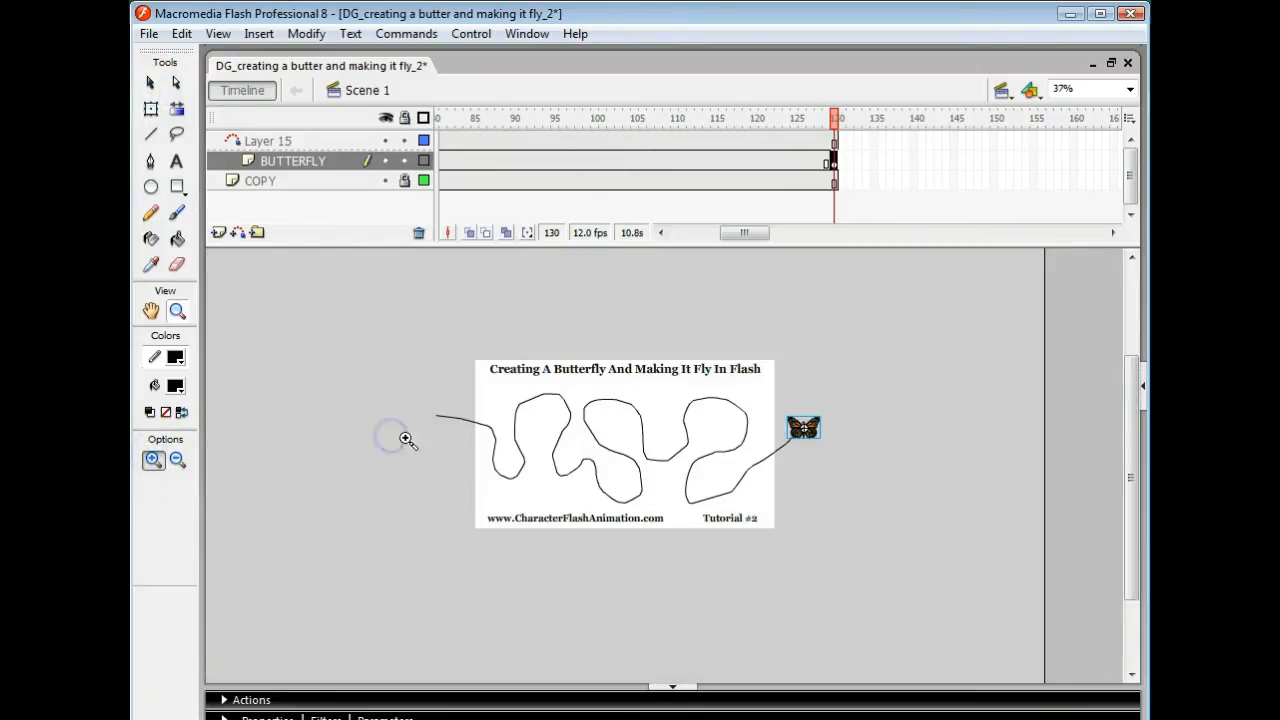
click(150, 83)
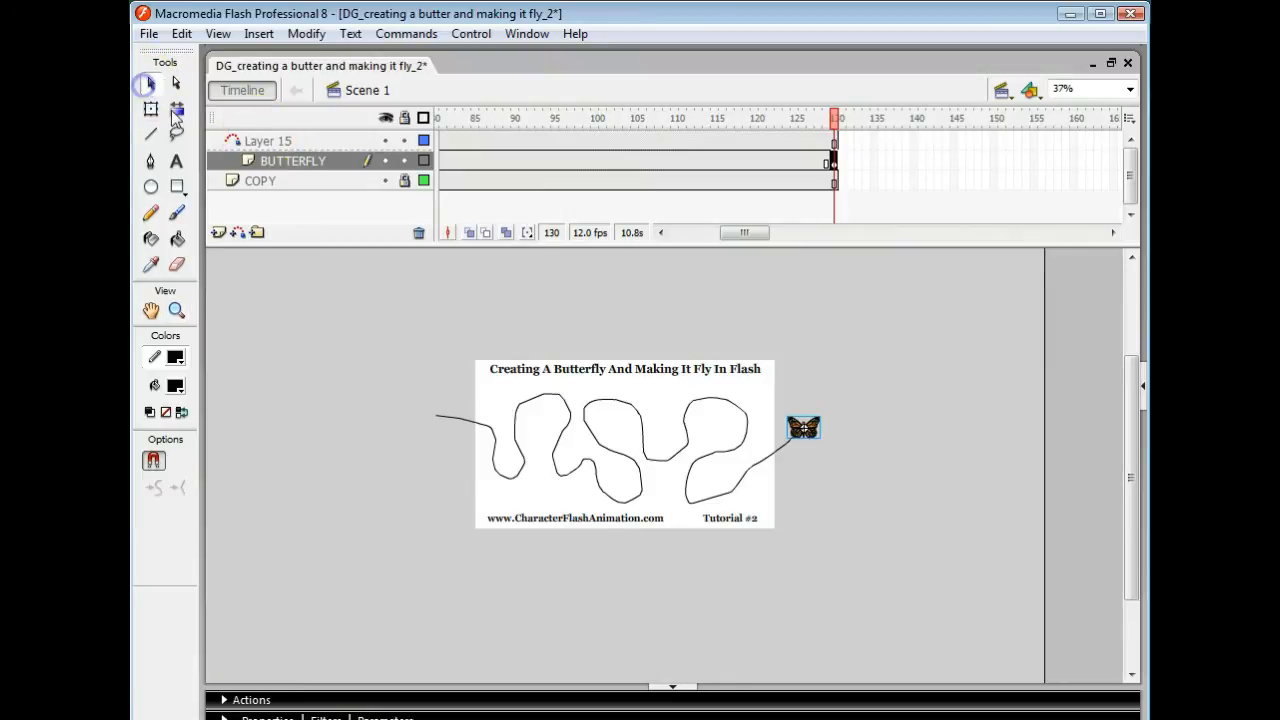
drag(811, 432, 440, 448)
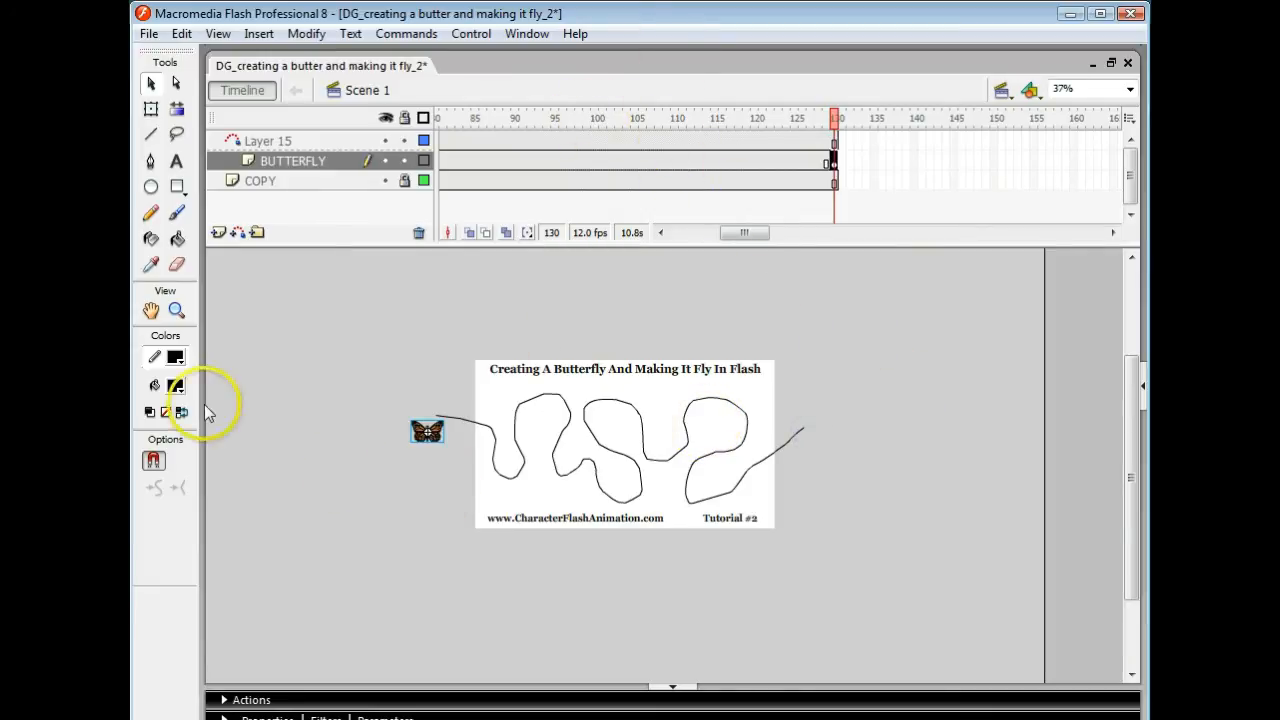
Step: Snap the butterfly's center point onto the path's finishing end at frame 130
click(176, 311)
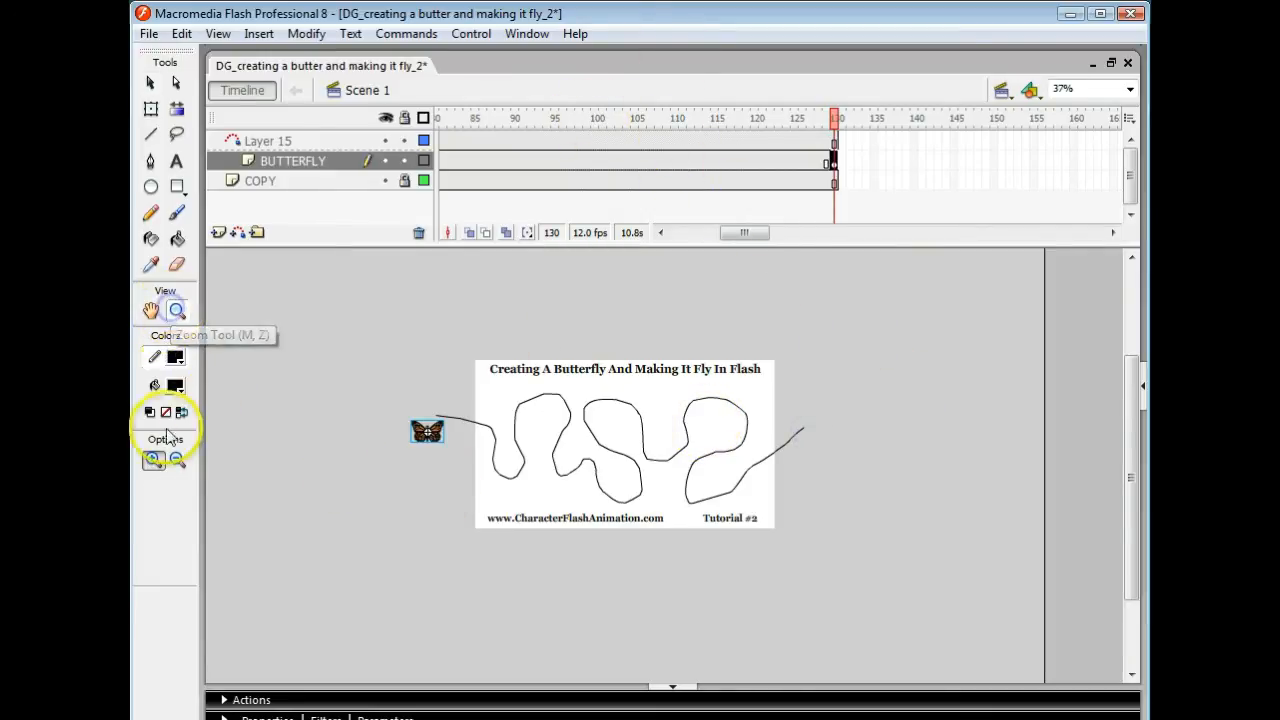
click(455, 428)
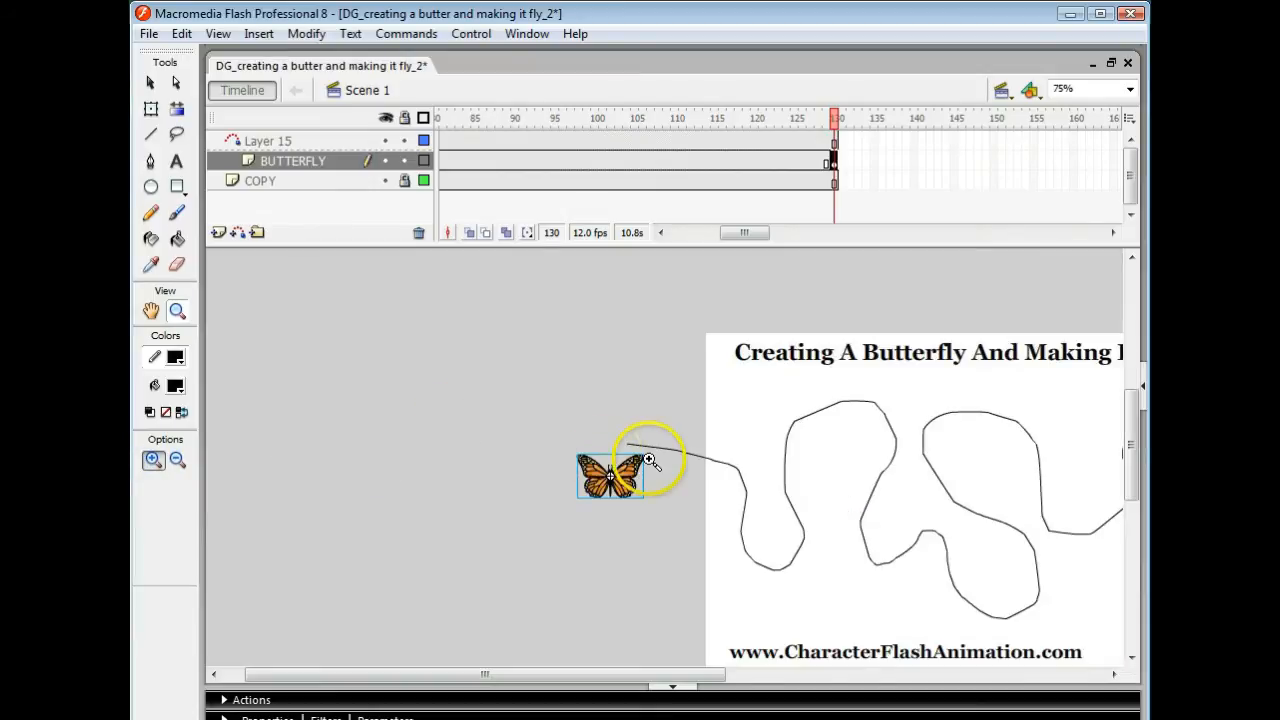
click(650, 458)
click(649, 459)
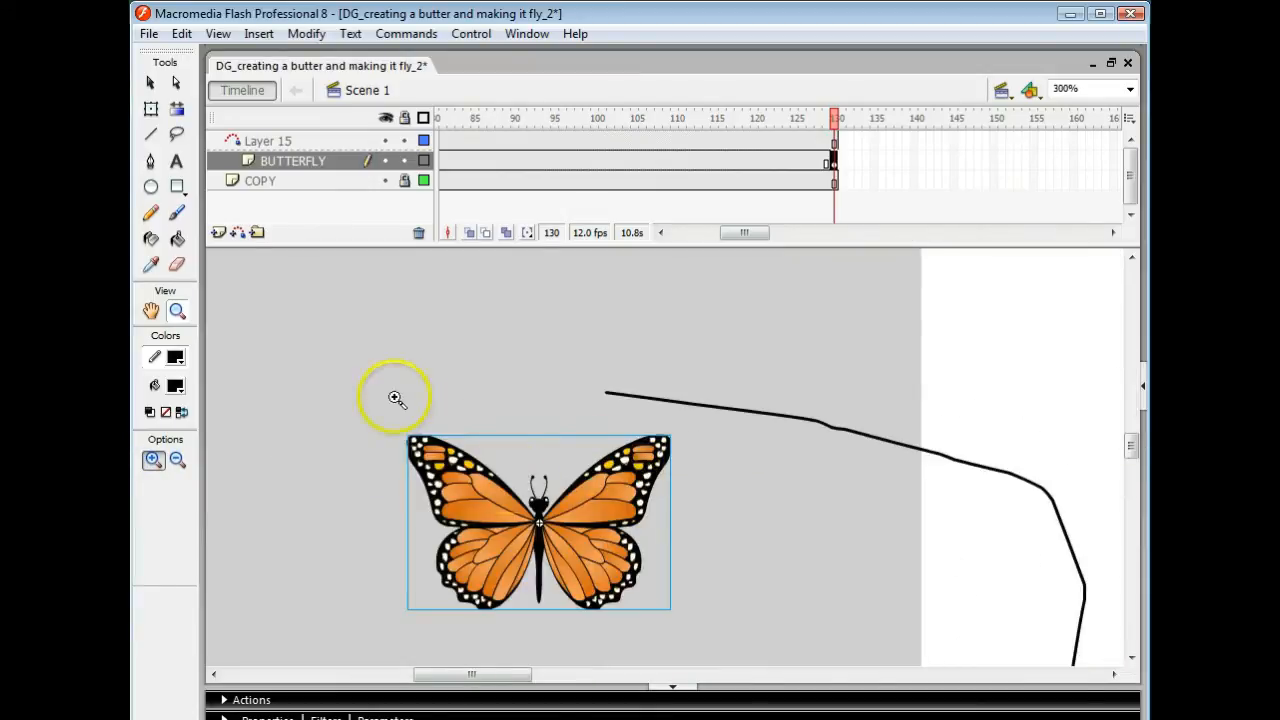
click(153, 84)
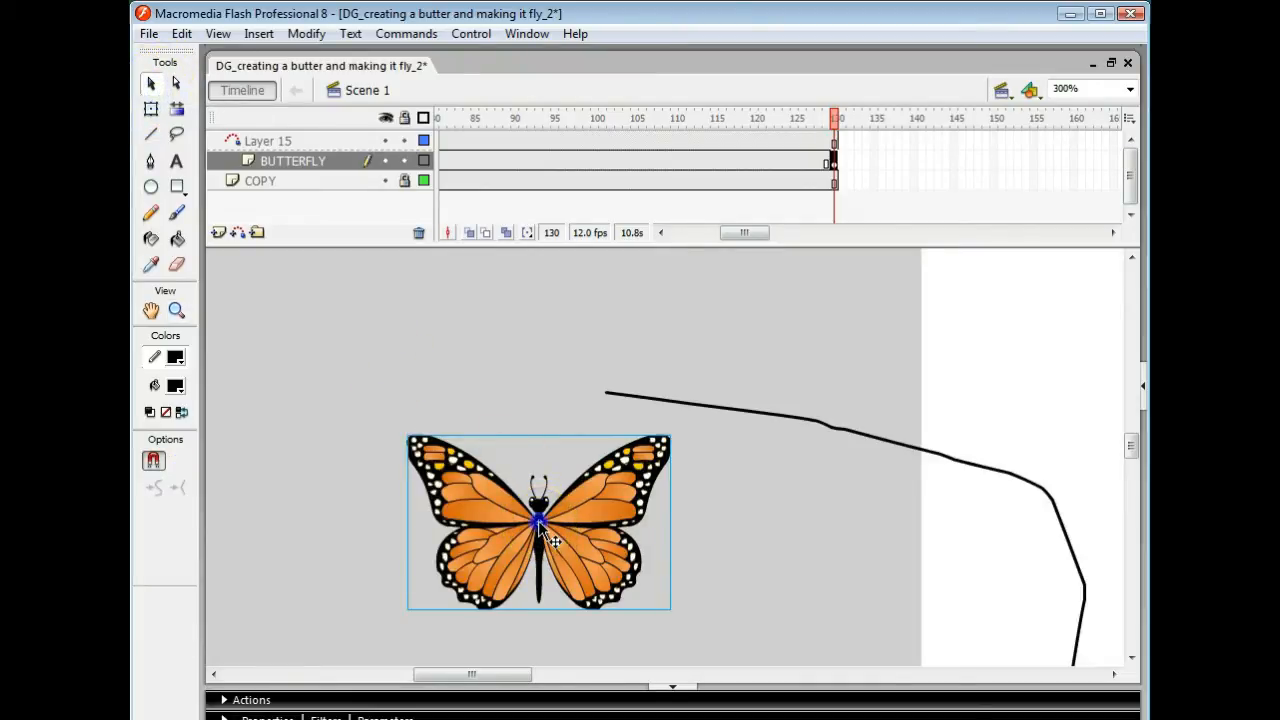
drag(538, 522, 607, 391)
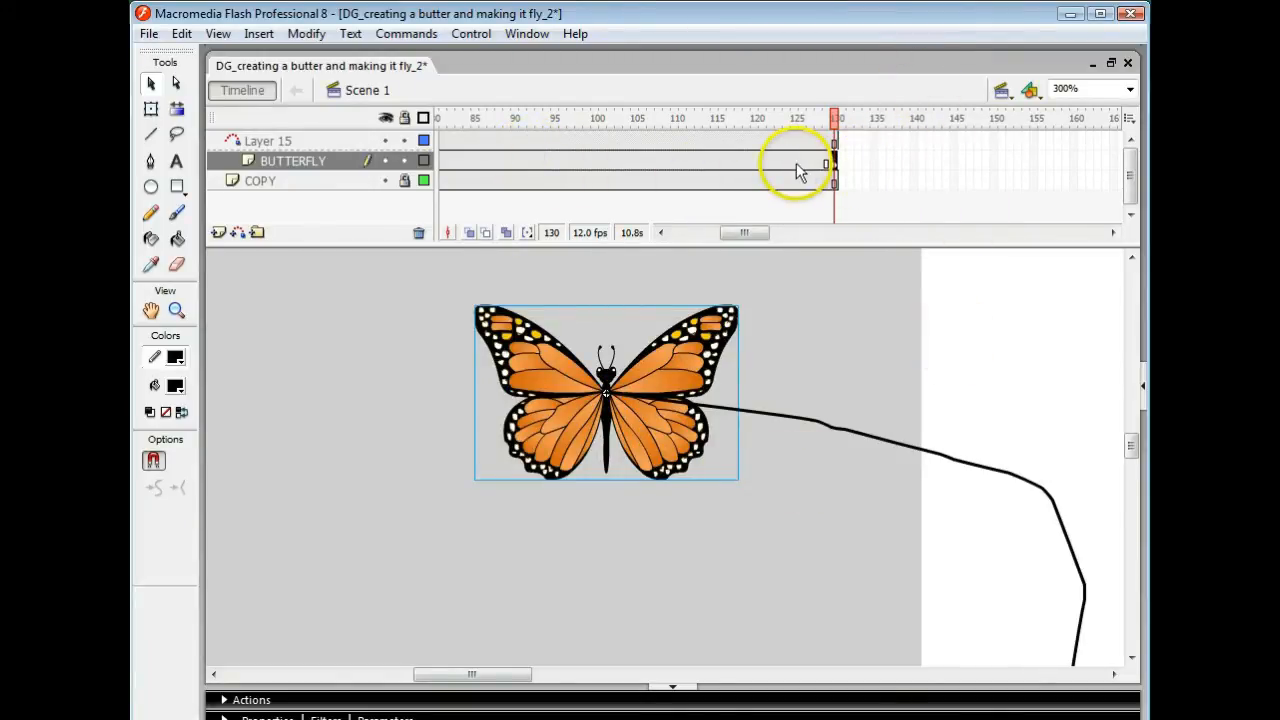
Step: Create a motion tween on the BUTTERFLY layer between its keyframes at frames 1 and 130
click(668, 163)
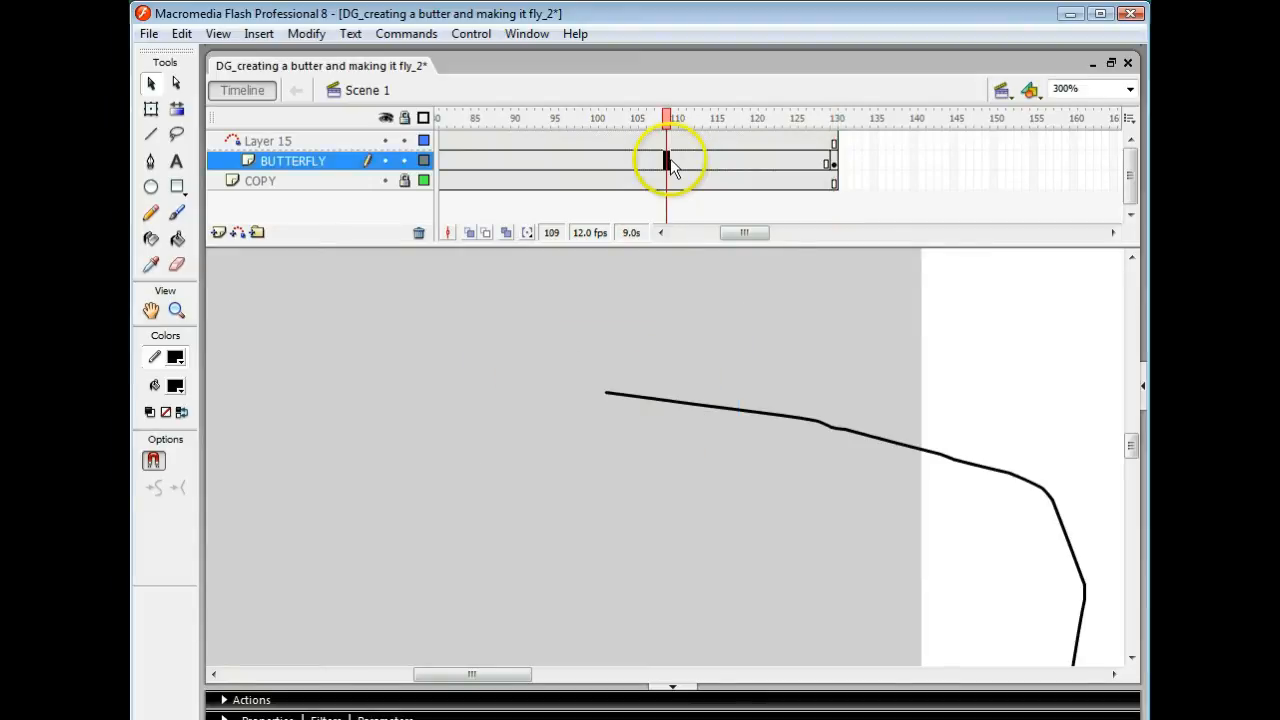
right_click(671, 163)
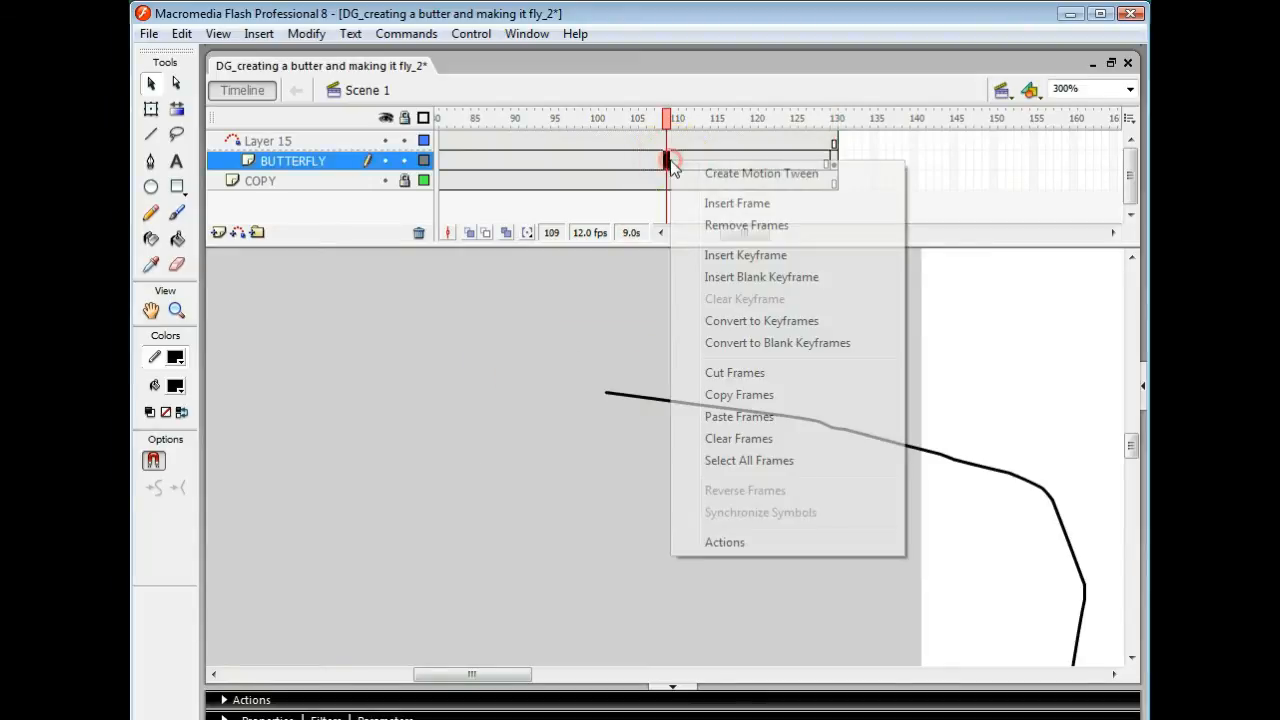
click(800, 175)
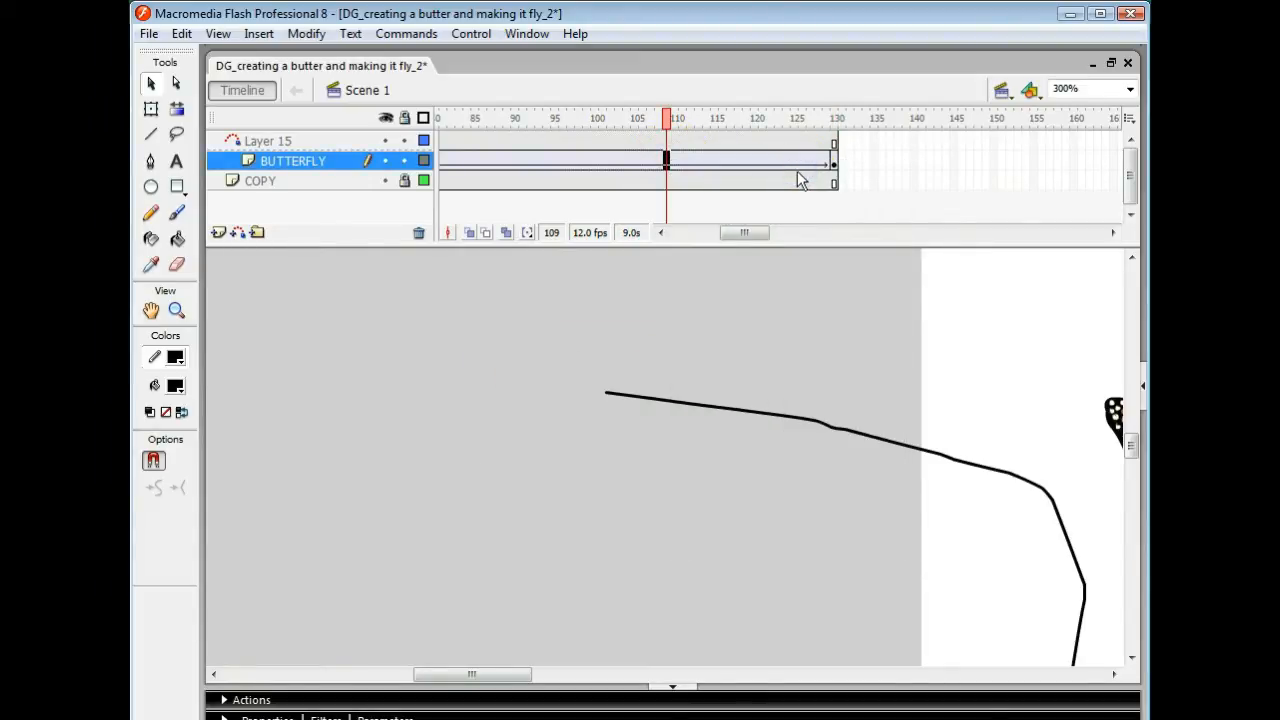